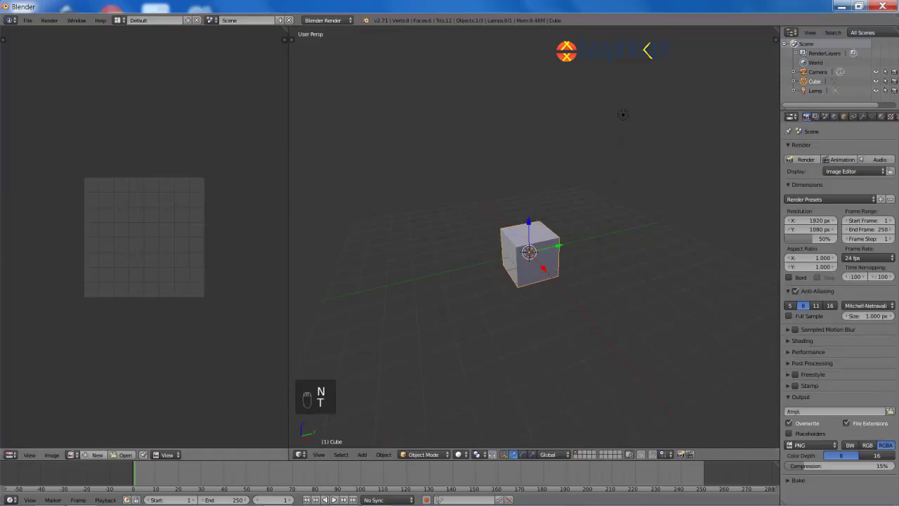
Step: Load IMG_1234.JPG from the References folder into the image editor as the reference photo
{"action": "left_click", "coordinate": [124, 454]}
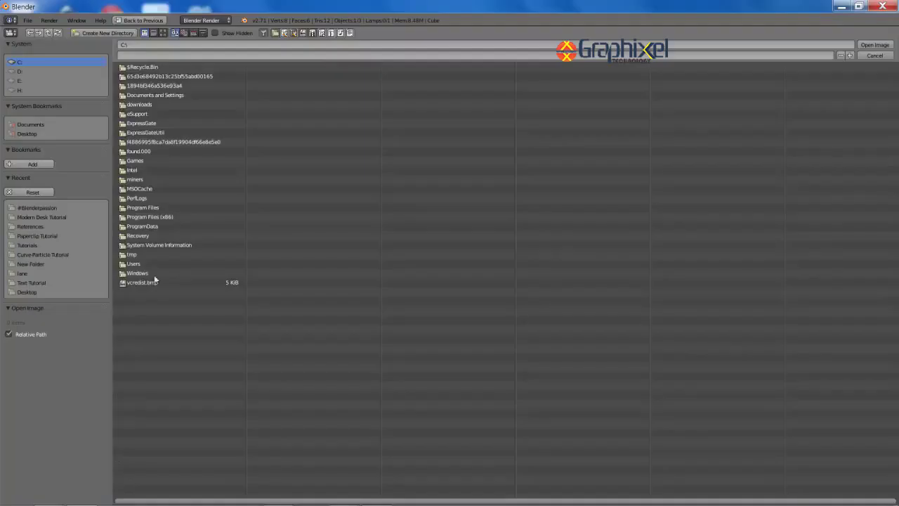
{"action": "left_click", "coordinate": [48, 216]}
{"action": "left_click", "coordinate": [144, 78]}
{"action": "left_click", "coordinate": [166, 33]}
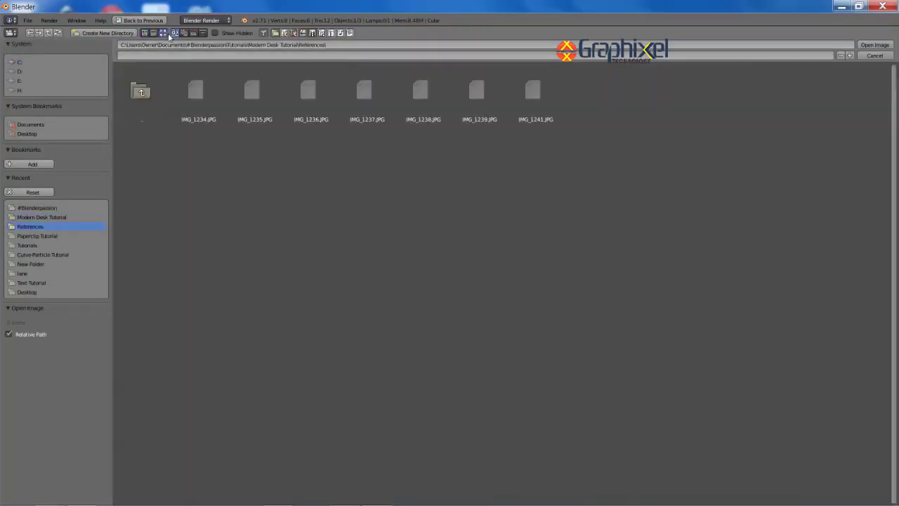
{"action": "double_click", "coordinate": [205, 113]}
{"action": "key", "text": "Home"}
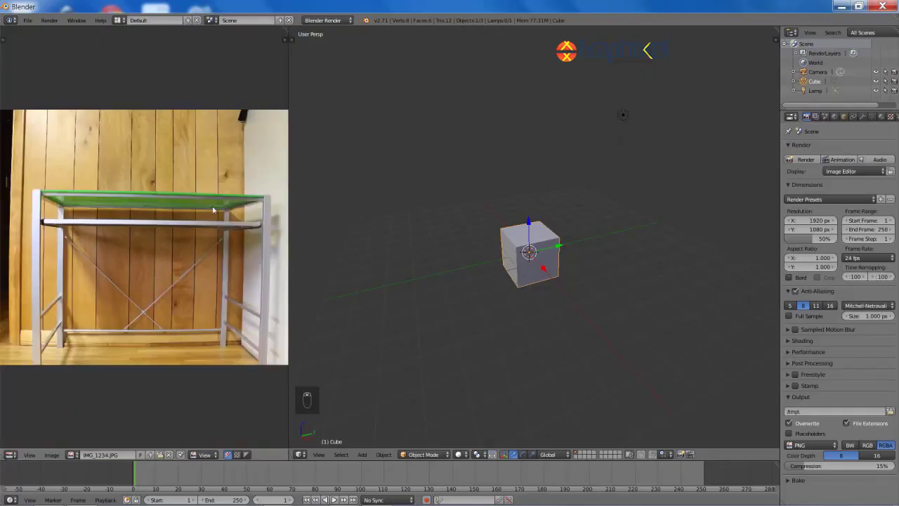
Step: Delete the camera and lamp from the scene, leaving the cube
{"action": "scroll", "coordinate": [196, 222], "scroll_direction": "up", "scroll_amount": 4}
{"action": "middle_click_drag", "start_coordinate": [518, 259], "coordinate": [537, 261]}
{"action": "scroll", "coordinate": [539, 259], "scroll_direction": "down", "scroll_amount": 1}
{"action": "key", "text": "a"}
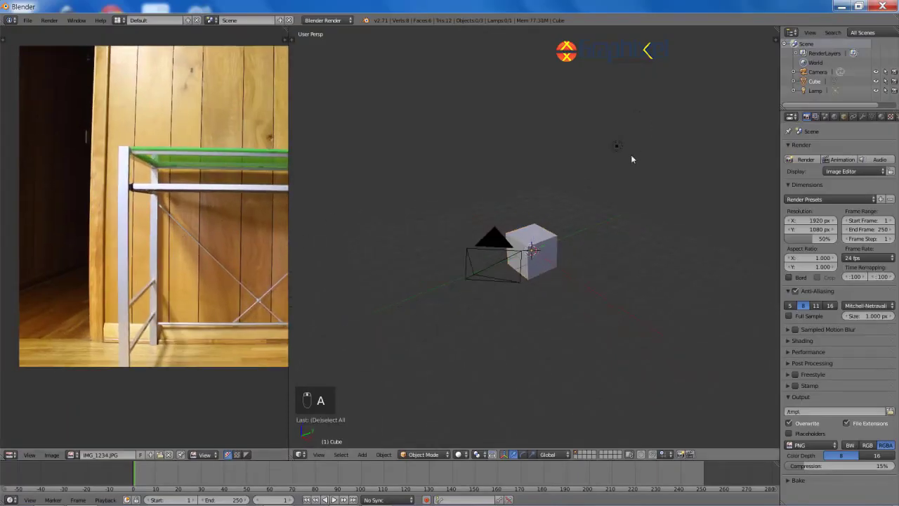
{"action": "key", "text": "x"}
{"action": "left_click", "coordinate": [487, 242]}
{"action": "right_click", "coordinate": [515, 240]}
{"action": "scroll", "coordinate": [516, 239], "scroll_direction": "up", "scroll_amount": 3}
Step: Switch the render engine to Cycles Render and begin saving the scene
{"action": "left_click", "coordinate": [336, 21]}
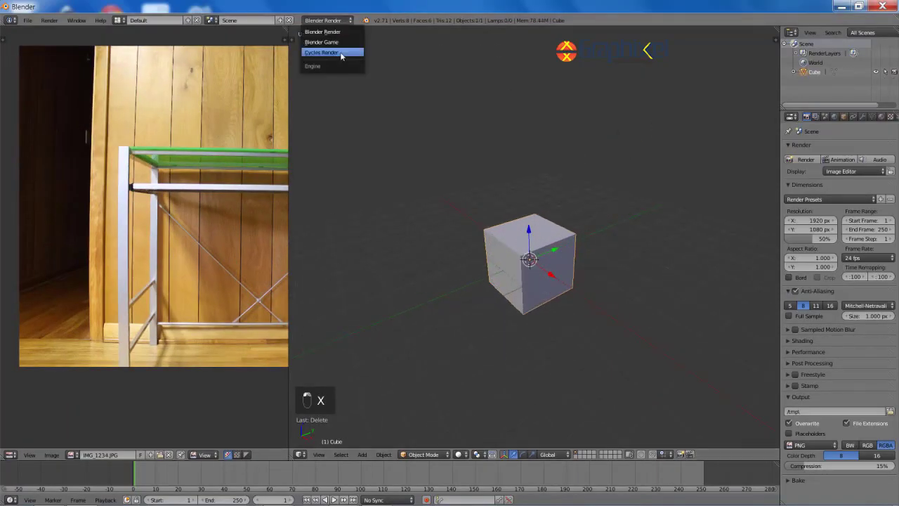
{"action": "left_click", "coordinate": [342, 55]}
{"action": "key", "text": "ctrl+s"}
Step: Save the scene as Modern Desk Tutorial.blend in Tutorials\Modern Desk Tutorial
{"action": "left_click", "coordinate": [144, 75]}
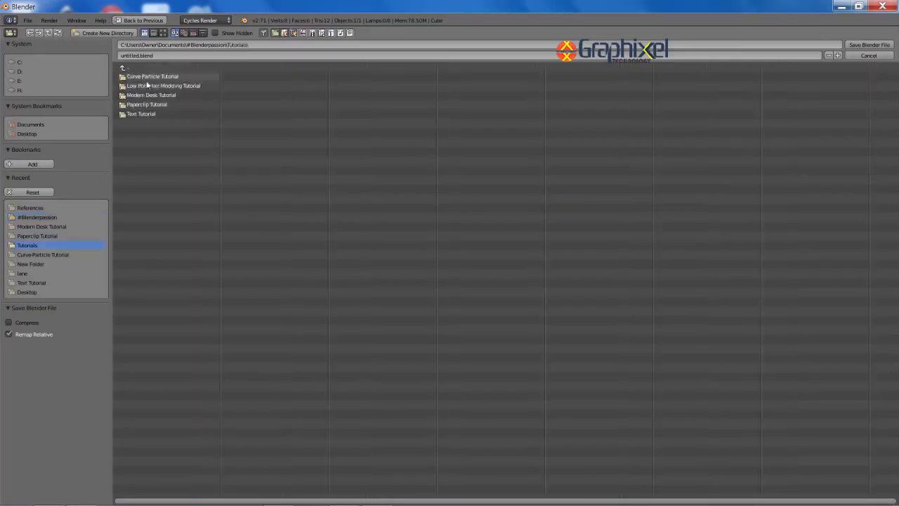
{"action": "left_click", "coordinate": [149, 94]}
{"action": "left_click", "coordinate": [124, 56]}
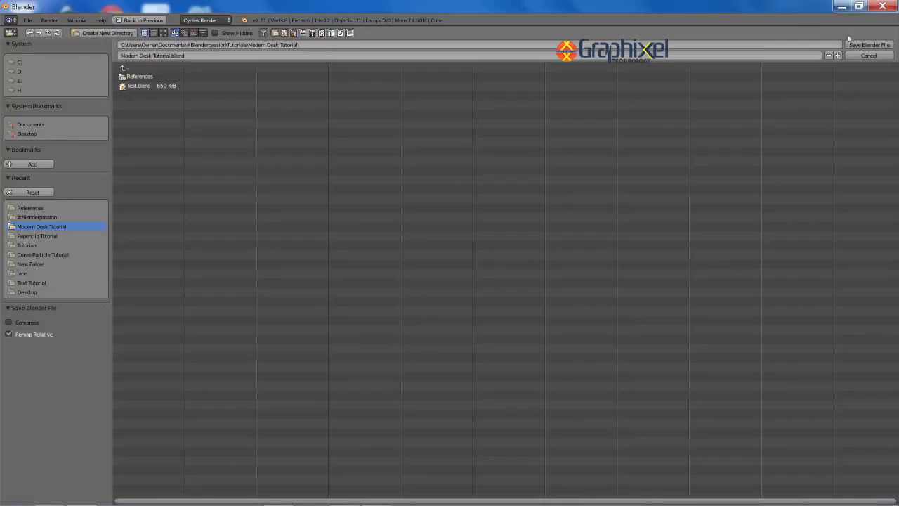
{"action": "left_click", "coordinate": [852, 43]}
Step: Widen the reference photo area and pan it to show the whole desk
{"action": "left_click_drag", "start_coordinate": [297, 256], "coordinate": [351, 259]}
{"action": "middle_click_drag", "start_coordinate": [262, 232], "coordinate": [151, 241]}
{"action": "middle_click_drag", "start_coordinate": [430, 218], "coordinate": [508, 215]}
{"action": "scroll", "coordinate": [582, 250], "scroll_direction": "up", "scroll_amount": 2}
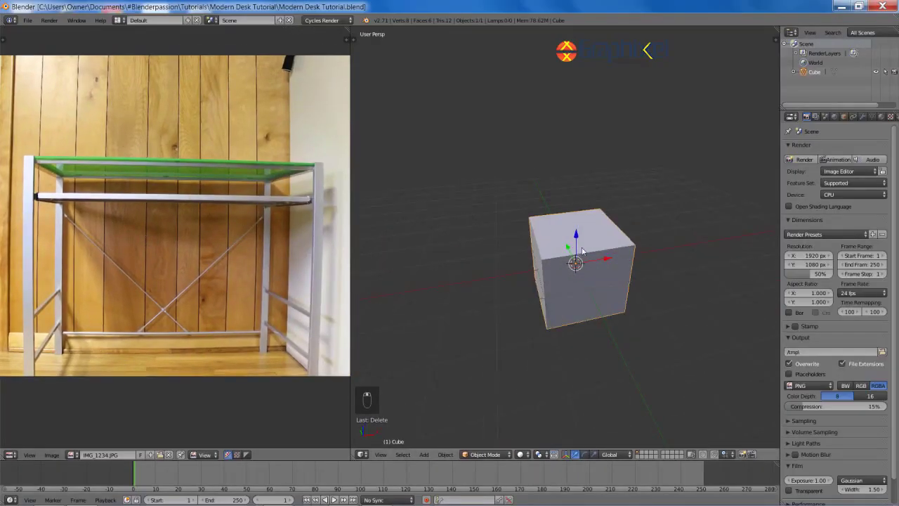
Step: Enter edit mode in front orthographic view and move the cube to the left
{"action": "key", "text": "Tab"}
{"action": "key", "text": "KP_1"}
{"action": "key", "text": "KP_5"}
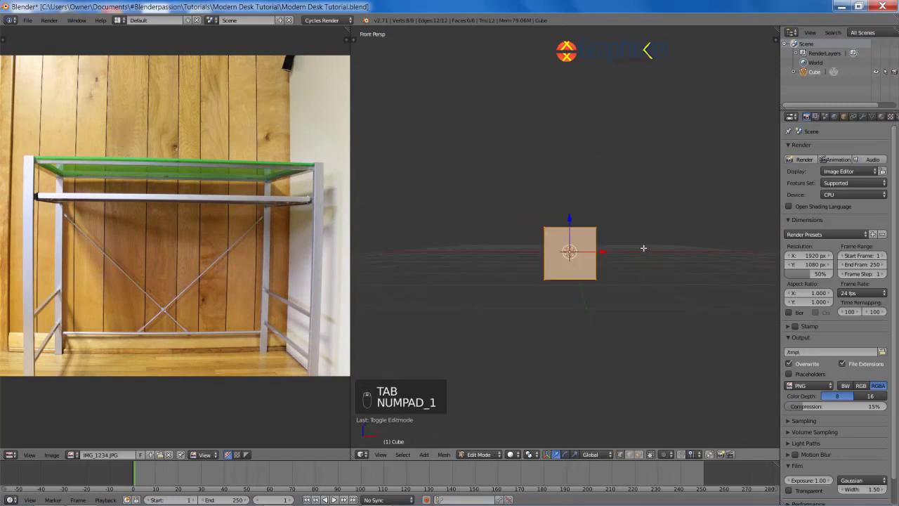
{"action": "key", "text": "g"}
{"action": "left_click", "coordinate": [583, 260]}
Step: Add a Mirror modifier to the cube and shift it slightly further left
{"action": "left_click", "coordinate": [863, 116]}
{"action": "left_click", "coordinate": [834, 148]}
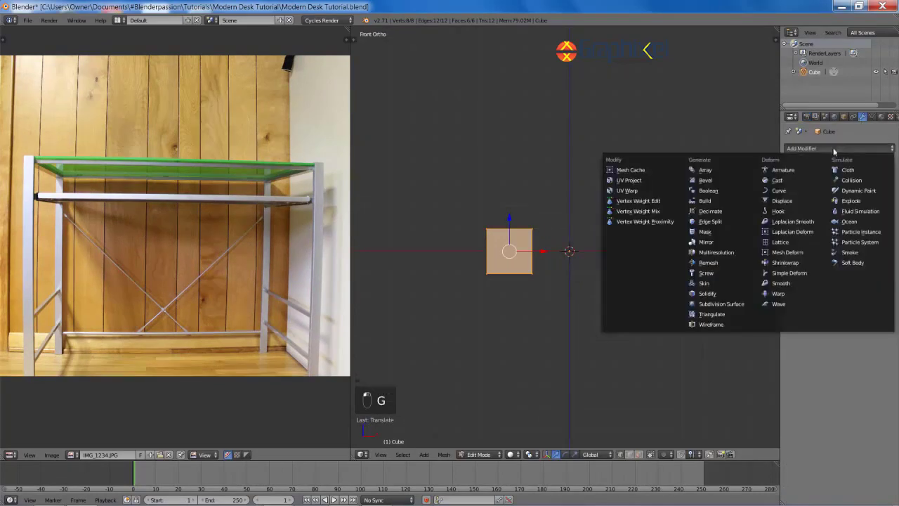
{"action": "left_click", "coordinate": [710, 242]}
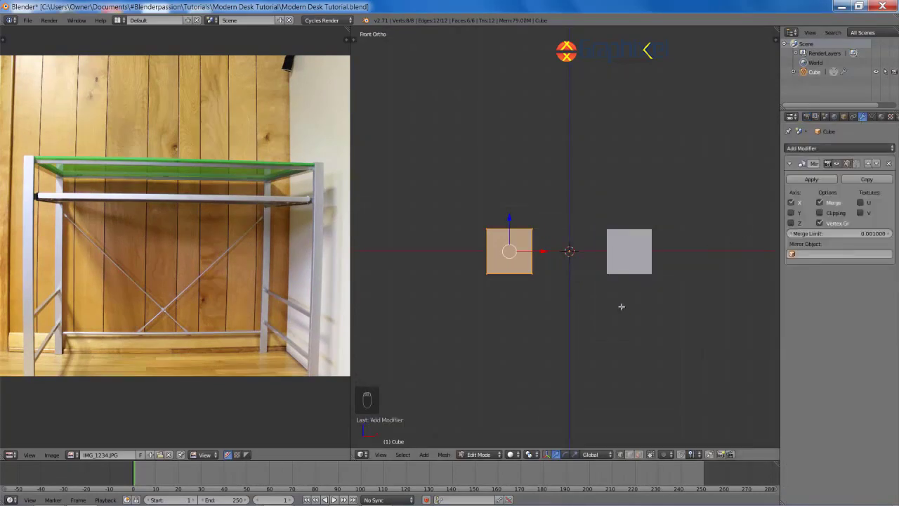
{"action": "key", "text": "g"}
{"action": "left_click", "coordinate": [682, 331]}
Step: Scale the cube thinner along X and Y toward leg proportions
{"action": "key", "text": "s"}
{"action": "key", "text": "x"}
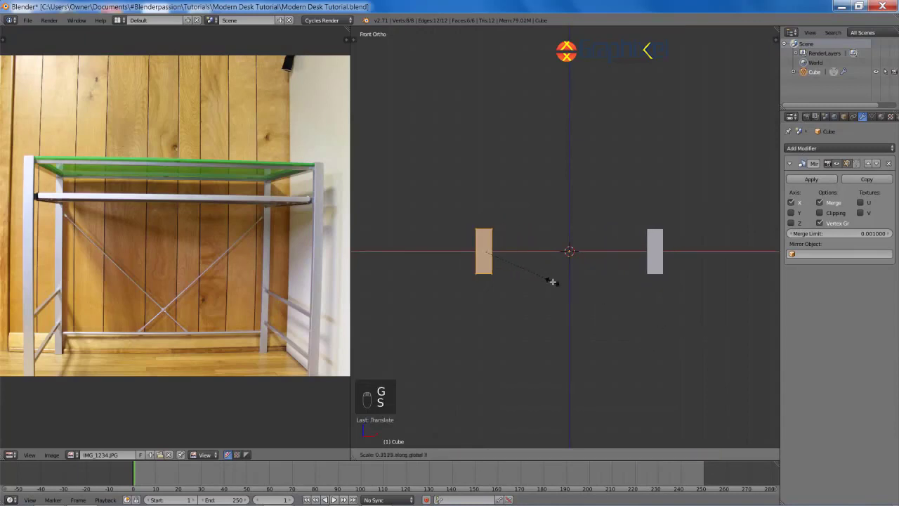
{"action": "left_click", "coordinate": [553, 282]}
{"action": "middle_click_drag", "start_coordinate": [553, 282], "coordinate": [537, 312]}
{"action": "scroll", "coordinate": [536, 311], "scroll_direction": "up", "scroll_amount": 4}
{"action": "key", "text": "s"}
{"action": "key", "text": "y"}
{"action": "left_click", "coordinate": [448, 228]}
{"action": "middle_click_drag", "start_coordinate": [447, 228], "coordinate": [534, 302]}
{"action": "key", "text": "s"}
{"action": "key", "text": "x"}
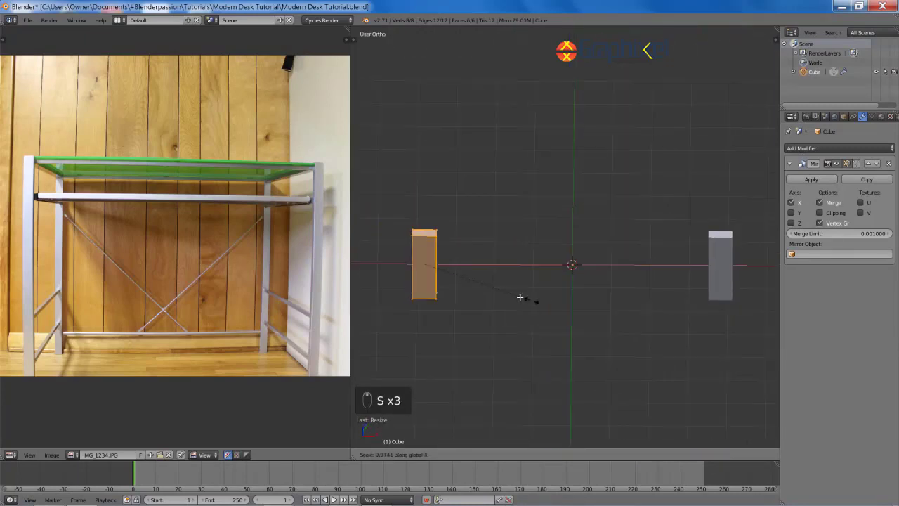
{"action": "left_click", "coordinate": [494, 217]}
Step: Refine the leg's depth and width with further Y and X scaling
{"action": "mouse_move", "coordinate": [507, 214]}
{"action": "middle_mouse_down", "text": "shift"}
{"action": "mouse_move", "coordinate": [602, 192]}
{"action": "mouse_move", "coordinate": [520, 207]}
{"action": "middle_mouse_up", "text": "shift"}
{"action": "scroll", "coordinate": [602, 193], "scroll_direction": "up", "scroll_amount": 5}
{"action": "key", "text": "s"}
{"action": "key", "text": "y"}
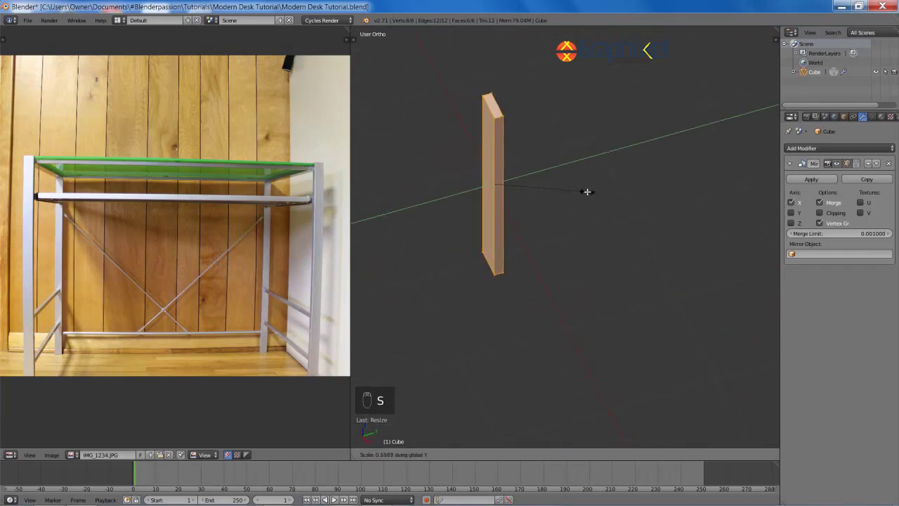
{"action": "left_click", "coordinate": [587, 192]}
{"action": "key", "text": "s"}
{"action": "key", "text": "x"}
{"action": "left_click", "coordinate": [568, 193]}
{"action": "middle_click_drag", "start_coordinate": [568, 193], "coordinate": [654, 158]}
{"action": "key", "text": "s"}
{"action": "key", "text": "x"}
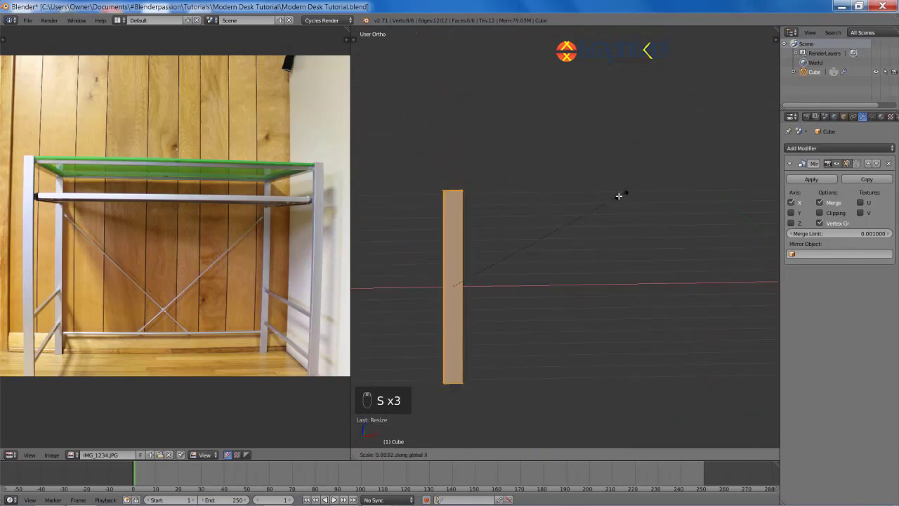
{"action": "left_click", "coordinate": [611, 196]}
Step: Slide the leg along X to its new position in front view
{"action": "key", "text": "KP_1"}
{"action": "key", "text": "g"}
{"action": "key", "text": "x"}
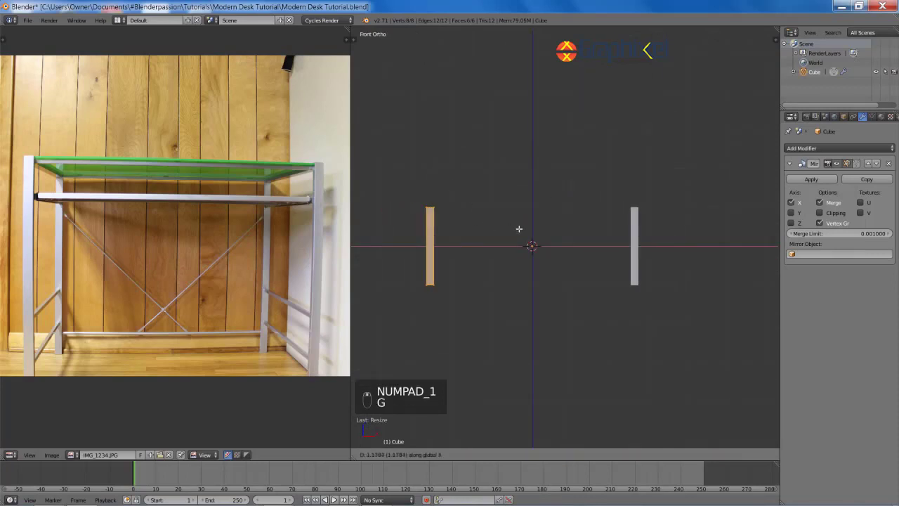
{"action": "left_click", "coordinate": [529, 226]}
Step: Add IMG_1234 as the viewport background image at size 4.530
{"action": "key", "text": "n"}
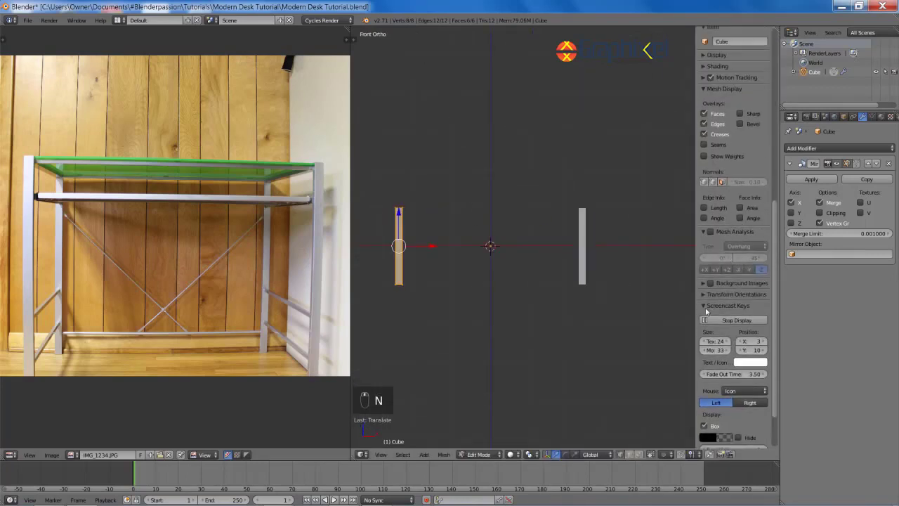
{"action": "left_click", "coordinate": [707, 308]}
{"action": "left_click", "coordinate": [722, 296]}
{"action": "left_click", "coordinate": [709, 352]}
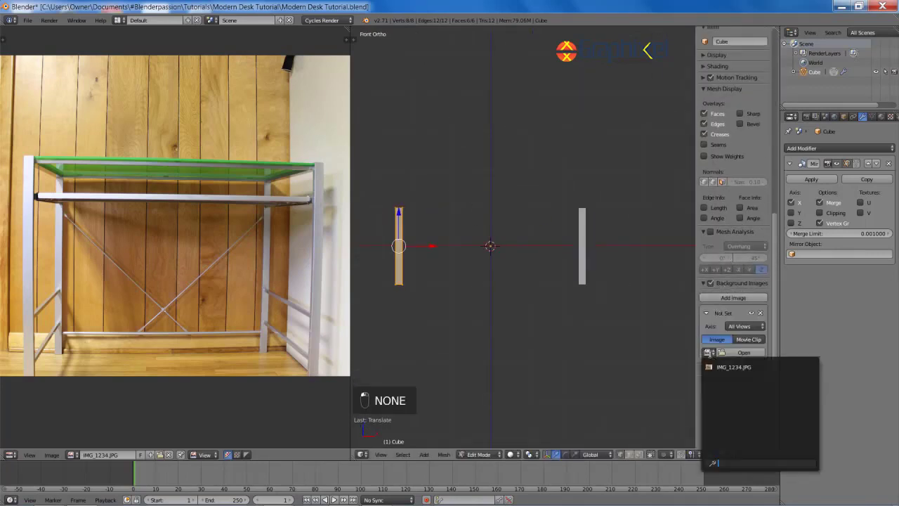
{"action": "left_click", "coordinate": [731, 367]}
{"action": "middle_click_drag", "start_coordinate": [555, 279], "coordinate": [560, 277], "text": "shift"}
{"action": "scroll", "coordinate": [724, 376], "scroll_direction": "down", "scroll_amount": 2}
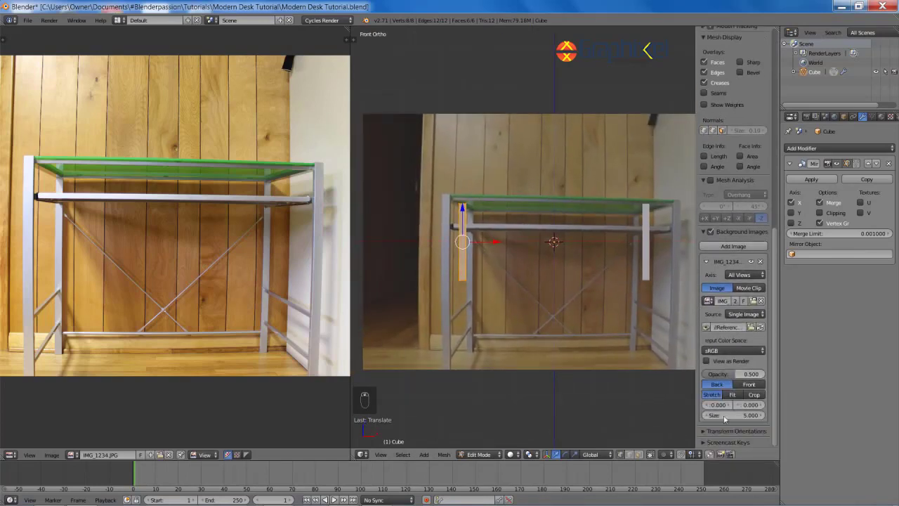
{"action": "mouse_move", "coordinate": [727, 419]}
{"action": "left_mouse_down"}
{"action": "mouse_move", "coordinate": [703, 419]}
{"action": "mouse_move", "coordinate": [717, 419]}
{"action": "left_mouse_up"}
Step: Lower the leg over the photo in front view
{"action": "scroll", "coordinate": [517, 313], "scroll_direction": "up", "scroll_amount": 1}
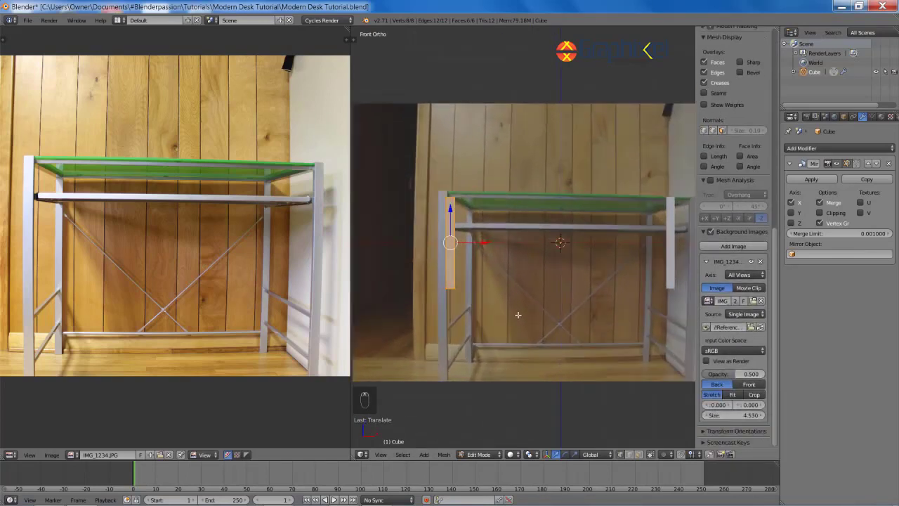
{"action": "middle_click_drag", "start_coordinate": [518, 313], "coordinate": [541, 290], "text": "shift"}
{"action": "scroll", "coordinate": [534, 224], "scroll_direction": "up", "scroll_amount": 1}
{"action": "middle_click_drag", "start_coordinate": [538, 204], "coordinate": [524, 285]}
{"action": "key", "text": "KP_1"}
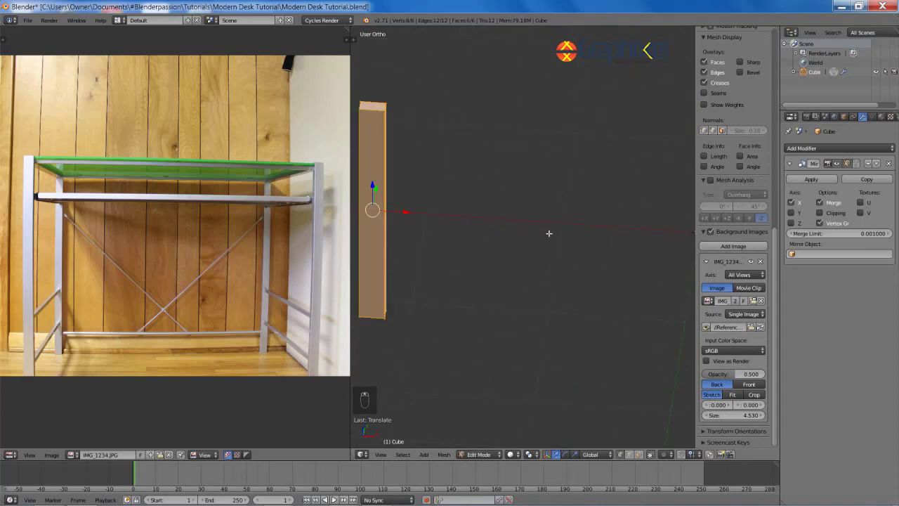
{"action": "key", "text": "g"}
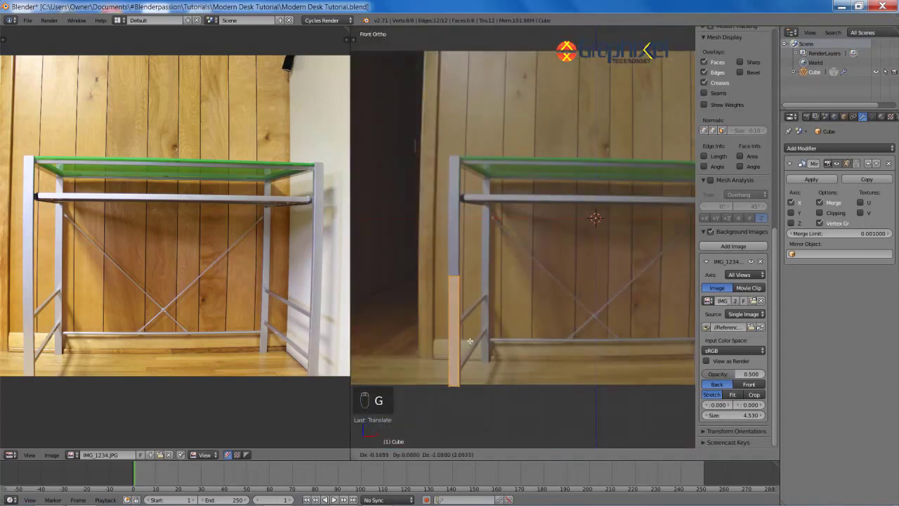
{"action": "left_click", "coordinate": [517, 331]}
Step: Box-select the leg's top vertices and raise them to the desktop height
{"action": "scroll", "coordinate": [517, 323], "scroll_direction": "down", "scroll_amount": 2}
{"action": "key", "text": "a"}
{"action": "key", "text": "z"}
{"action": "key", "text": "b"}
{"action": "left_click_drag", "start_coordinate": [456, 246], "coordinate": [518, 272]}
{"action": "key", "text": "g"}
{"action": "key", "text": "z"}
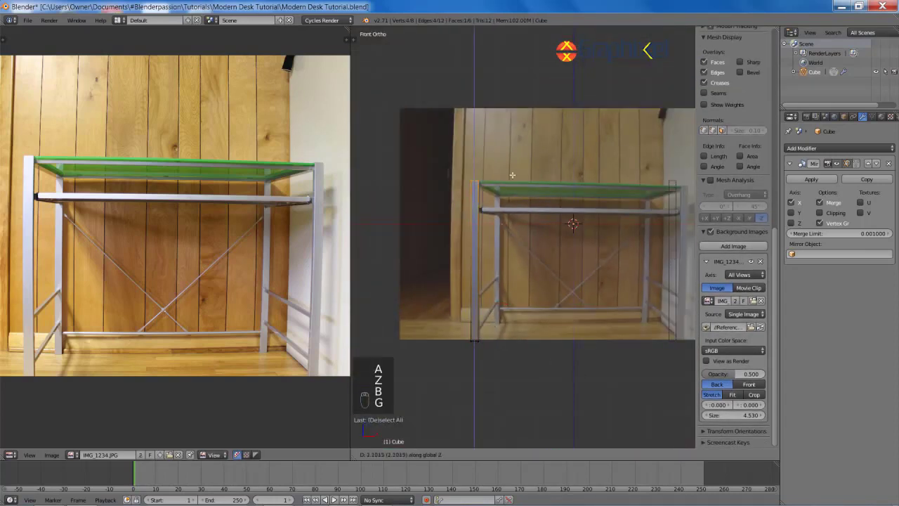
{"action": "left_click", "coordinate": [513, 174]}
Step: Slide the leg along X to line up with the photo's leg
{"action": "middle_click_drag", "start_coordinate": [567, 289], "coordinate": [531, 277], "text": "shift"}
{"action": "key", "text": "a"}
Step: In wireframe, box-select the leg's bottom four vertices and drop them to the floor
{"action": "key", "text": "a"}
{"action": "key", "text": "g"}
{"action": "key", "text": "x"}
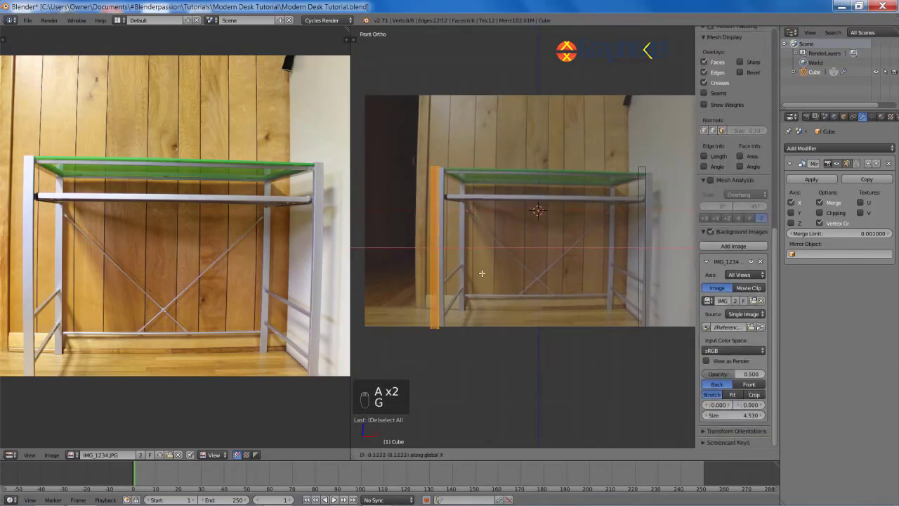
{"action": "left_click", "coordinate": [459, 273]}
{"action": "key", "text": "z"}
{"action": "scroll", "coordinate": [534, 260], "scroll_direction": "up", "scroll_amount": 3}
{"action": "key", "text": "a"}
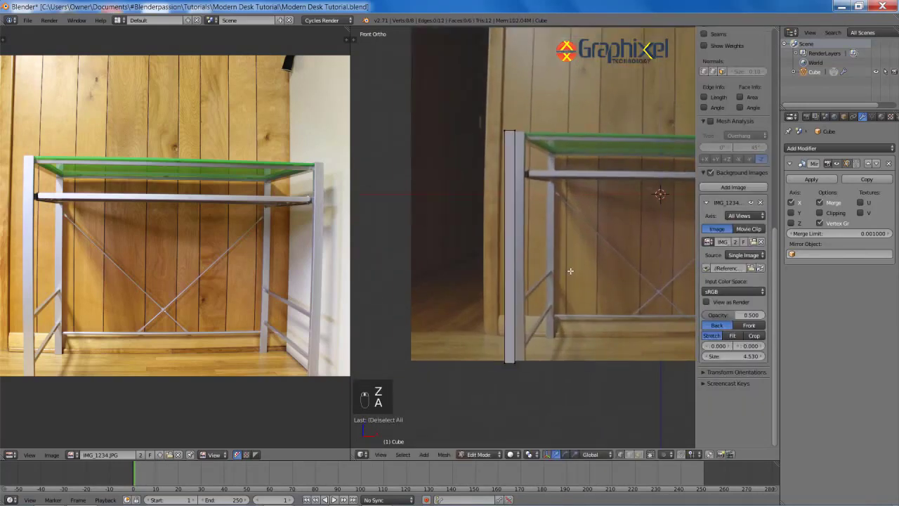
{"action": "scroll", "coordinate": [533, 267], "scroll_direction": "down", "scroll_amount": 1}
{"action": "key", "text": "z"}
{"action": "key", "text": "b"}
{"action": "left_click_drag", "start_coordinate": [482, 311], "coordinate": [541, 366]}
{"action": "key", "text": "g"}
{"action": "key", "text": "z"}
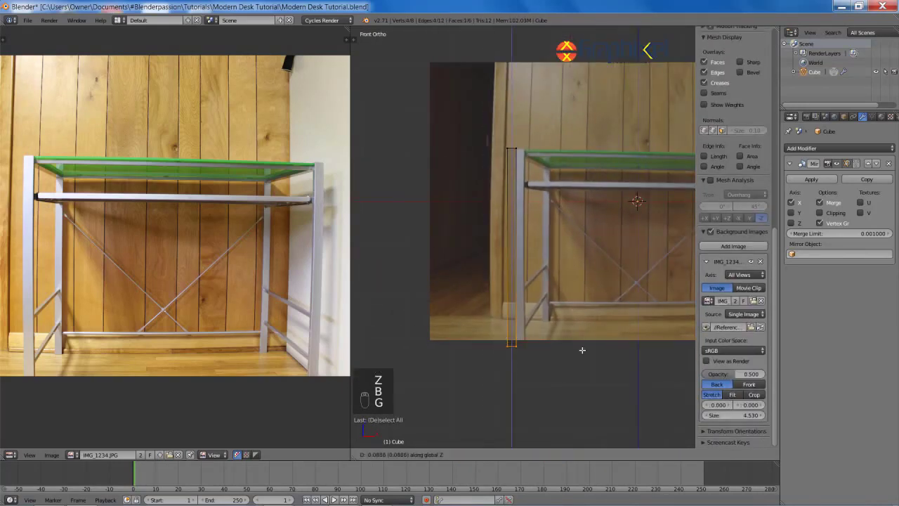
{"action": "left_click", "coordinate": [580, 356]}
Step: Return to solid display and hide the background photo
{"action": "key", "text": "a"}
{"action": "key", "text": "z"}
{"action": "scroll", "coordinate": [594, 316], "scroll_direction": "down", "scroll_amount": 2}
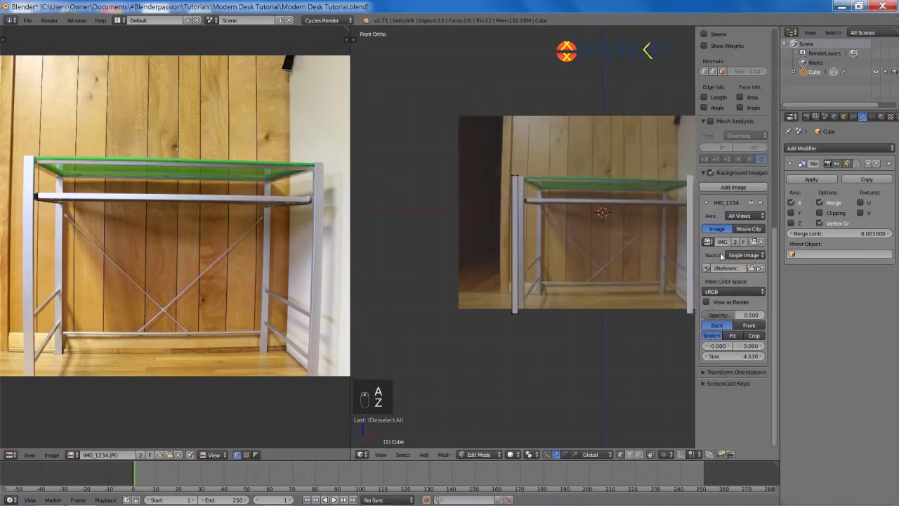
{"action": "middle_click_drag", "start_coordinate": [675, 212], "coordinate": [662, 219], "text": "shift"}
{"action": "left_click", "coordinate": [711, 173]}
Step: Raise the whole leg slightly and orbit around the legs
{"action": "key", "text": "a"}
{"action": "key", "text": "g"}
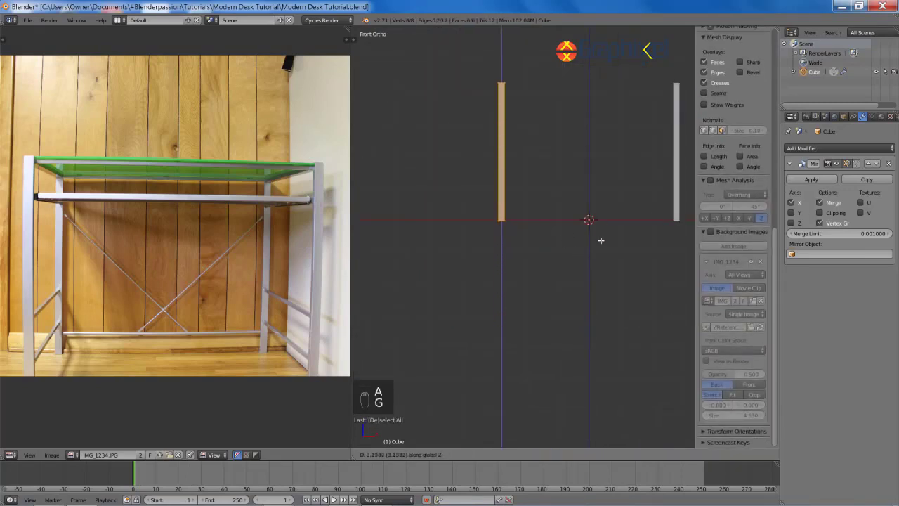
{"action": "left_click", "coordinate": [601, 235]}
{"action": "middle_click_drag", "start_coordinate": [611, 170], "coordinate": [487, 298]}
{"action": "middle_click_drag", "start_coordinate": [555, 273], "coordinate": [528, 285], "text": "shift"}
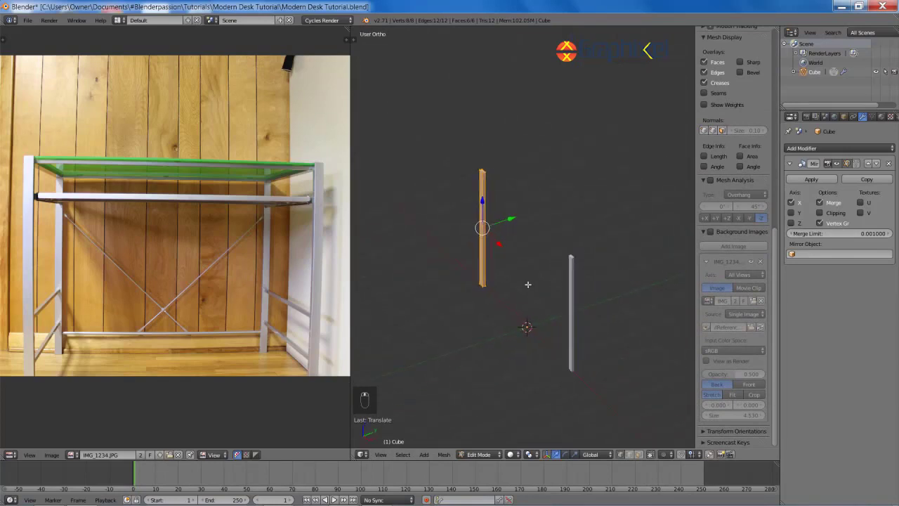
Step: Try duplicating the leg, undo the duplicate, and reposition the remaining leg
{"action": "key", "text": "shift+d"}
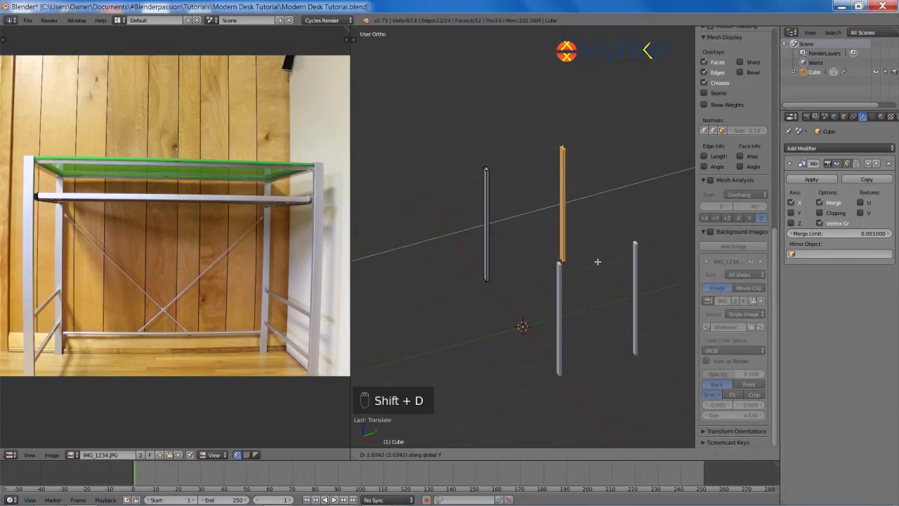
{"action": "right_click", "coordinate": [608, 261]}
{"action": "key", "text": "ctrl+z"}
{"action": "key", "text": "g"}
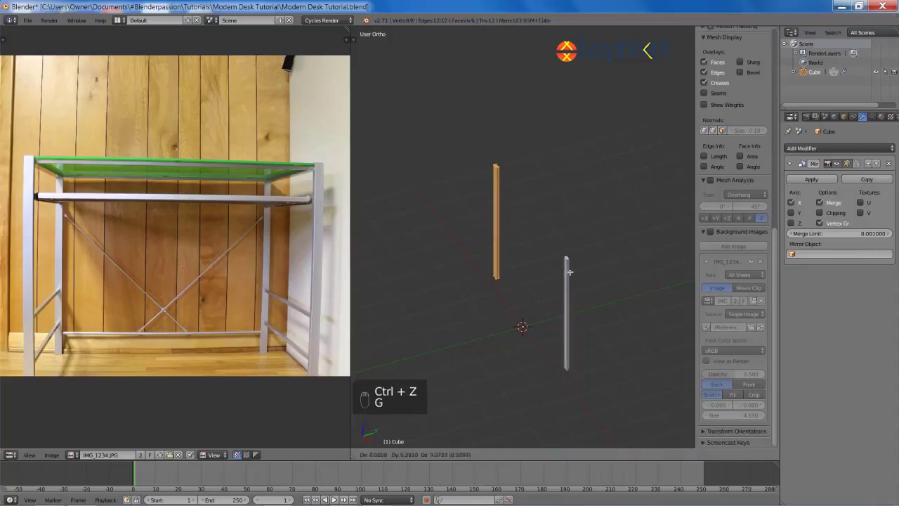
{"action": "right_click", "coordinate": [571, 271]}
{"action": "scroll", "coordinate": [650, 245], "scroll_direction": "down", "scroll_amount": 2}
{"action": "key", "text": "g"}
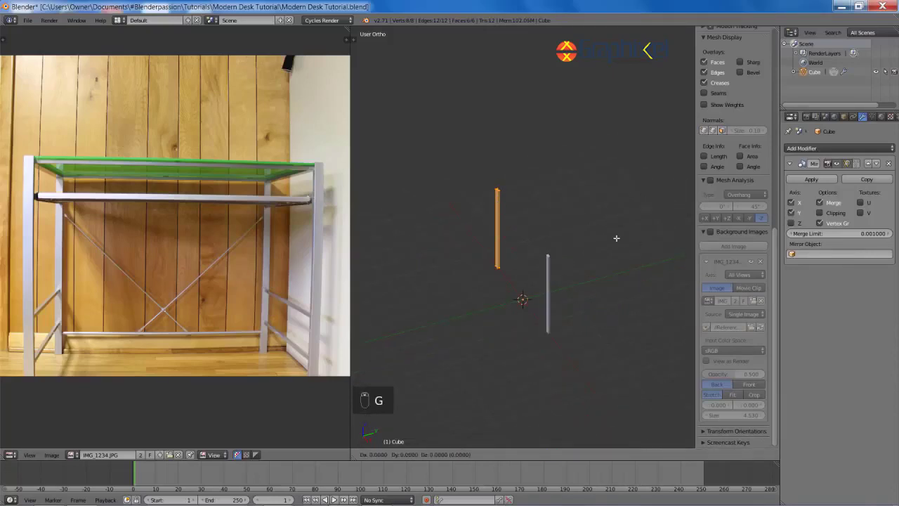
{"action": "left_click", "coordinate": [591, 260]}
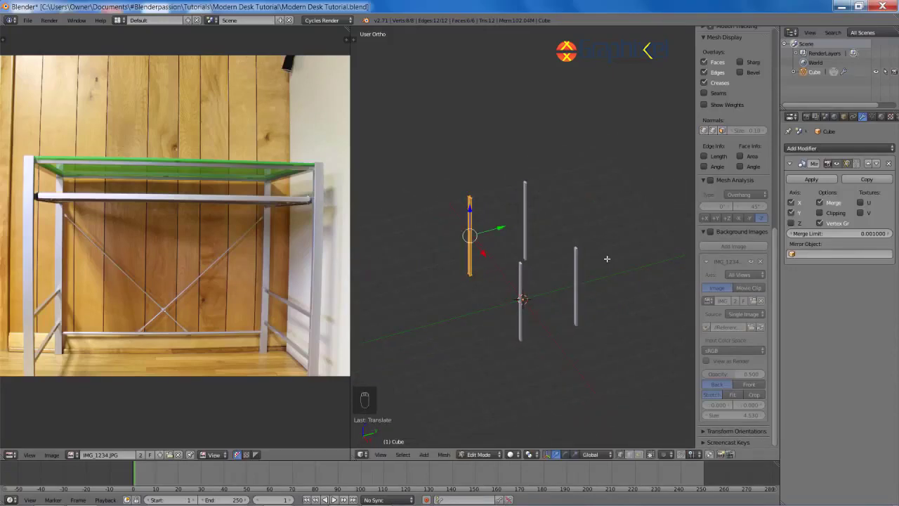
Step: Show the legs in front wireframe view with the selected leg centred
{"action": "middle_click_drag", "start_coordinate": [592, 231], "coordinate": [618, 240]}
{"action": "scroll", "coordinate": [616, 240], "scroll_direction": "down", "scroll_amount": 1}
{"action": "key", "text": "KP_1"}
{"action": "key", "text": "z"}
{"action": "scroll", "coordinate": [475, 281], "scroll_direction": "up", "scroll_amount": 4}
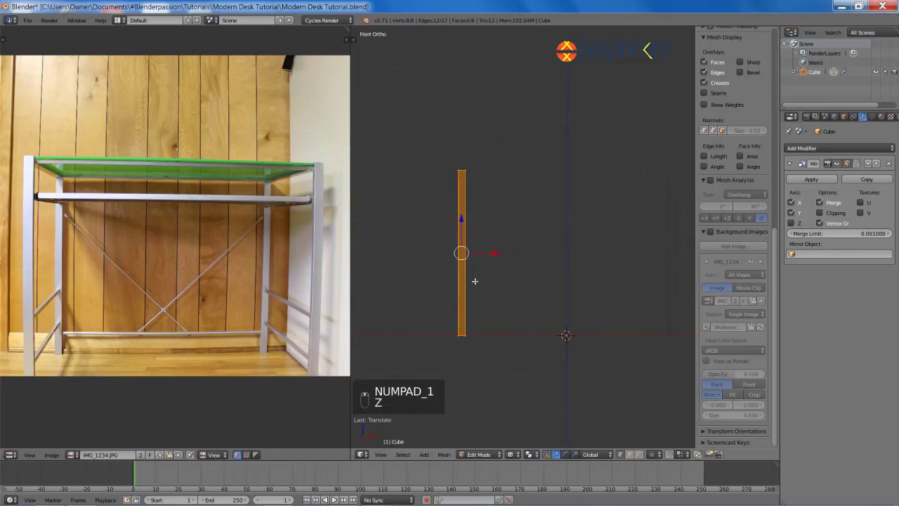
{"action": "middle_click_drag", "start_coordinate": [476, 286], "coordinate": [531, 243], "text": "shift"}
{"action": "scroll", "coordinate": [535, 253], "scroll_direction": "up", "scroll_amount": 3}
{"action": "key", "text": "shift+a"}
Step: Add a new cube and shrink it to a small block
{"action": "left_click", "coordinate": [541, 260]}
{"action": "scroll", "coordinate": [658, 301], "scroll_direction": "down", "scroll_amount": 4}
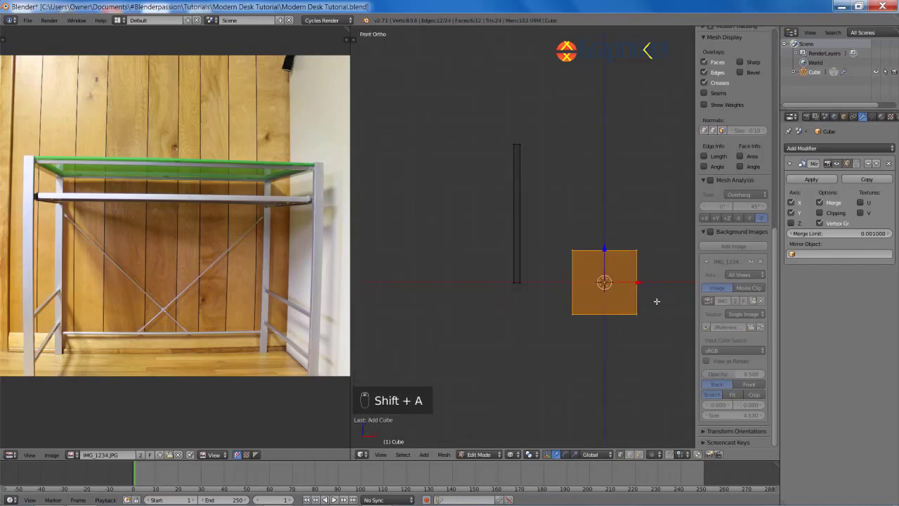
{"action": "key", "text": "g"}
{"action": "middle_click_drag", "start_coordinate": [658, 301], "coordinate": [542, 312], "text": "shift"}
{"action": "left_click", "coordinate": [557, 295]}
{"action": "key", "text": "z"}
{"action": "key", "text": "s"}
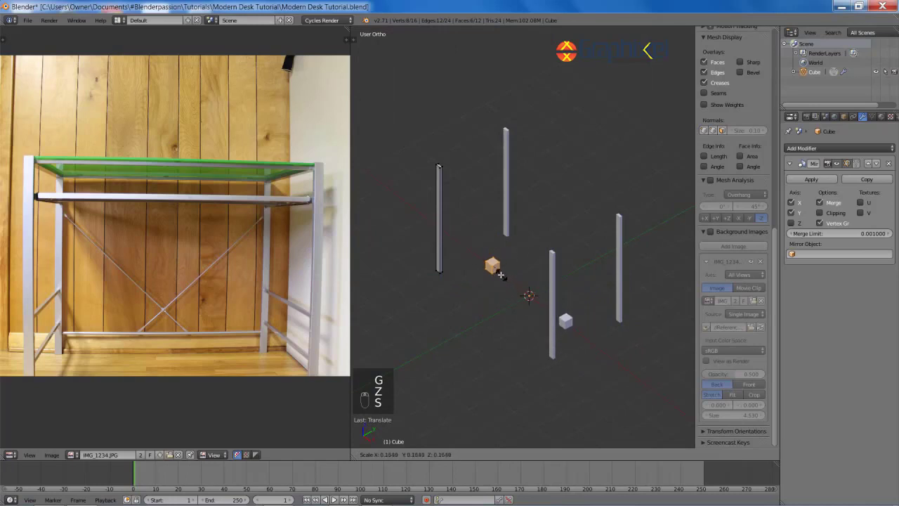
{"action": "left_click", "coordinate": [505, 273]}
{"action": "middle_click_drag", "start_coordinate": [545, 275], "coordinate": [564, 281], "text": "shift"}
{"action": "scroll", "coordinate": [563, 281], "scroll_direction": "up", "scroll_amount": 4}
Step: Raise the small block vertically to the rail height beside the leg
{"action": "key", "text": "g"}
{"action": "key", "text": "x"}
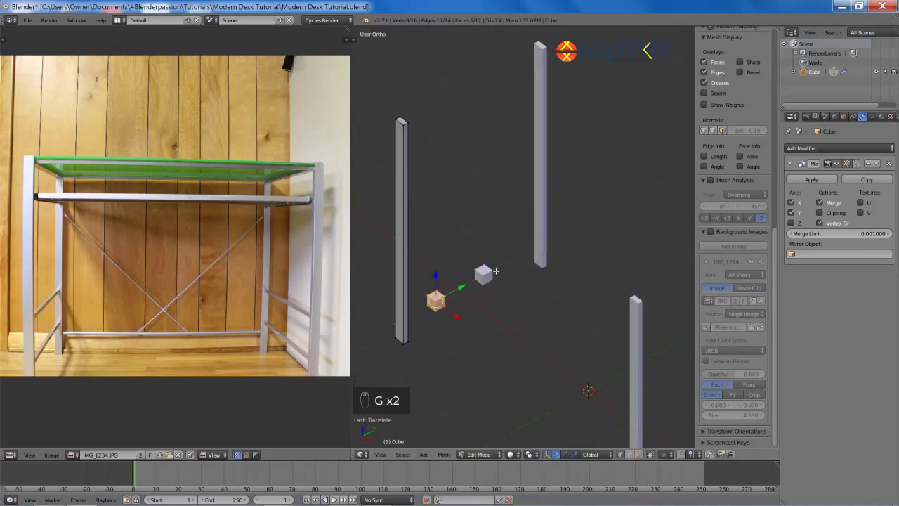
{"action": "key", "text": "KP_1"}
{"action": "key", "text": "z"}
{"action": "key", "text": "s"}
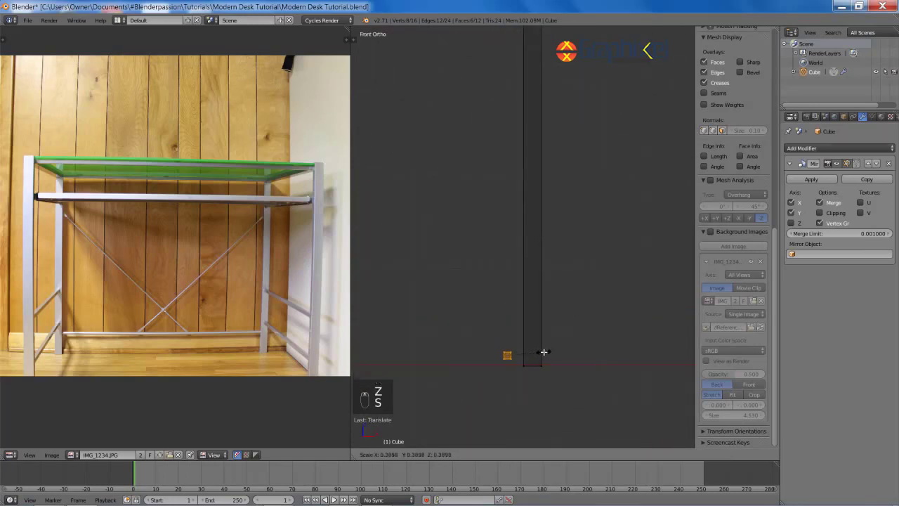
{"action": "scroll", "coordinate": [561, 346], "scroll_direction": "down", "scroll_amount": 3}
{"action": "middle_click_drag", "start_coordinate": [567, 337], "coordinate": [528, 335], "text": "shift"}
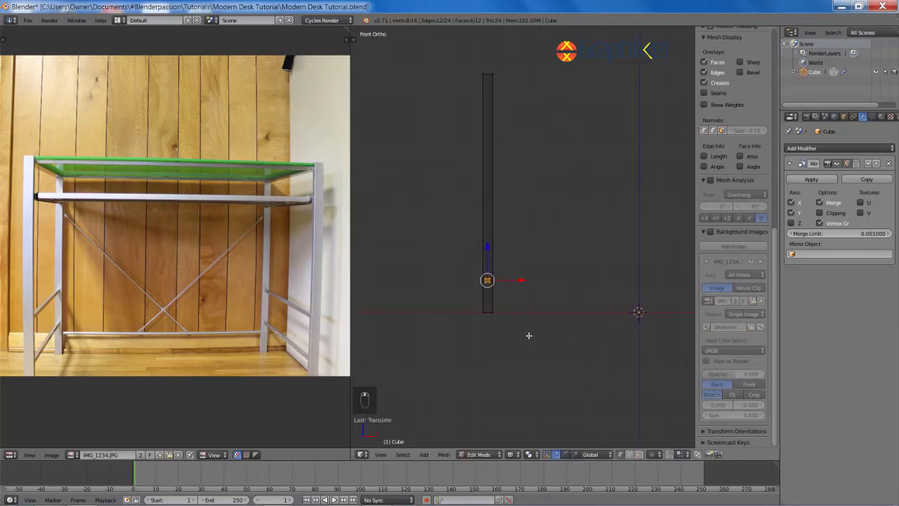
{"action": "key", "text": "g"}
{"action": "key", "text": "z"}
{"action": "left_click", "coordinate": [540, 201]}
Step: Slide the small block along X so it sits against the leg
{"action": "scroll", "coordinate": [545, 291], "scroll_direction": "up", "scroll_amount": 3}
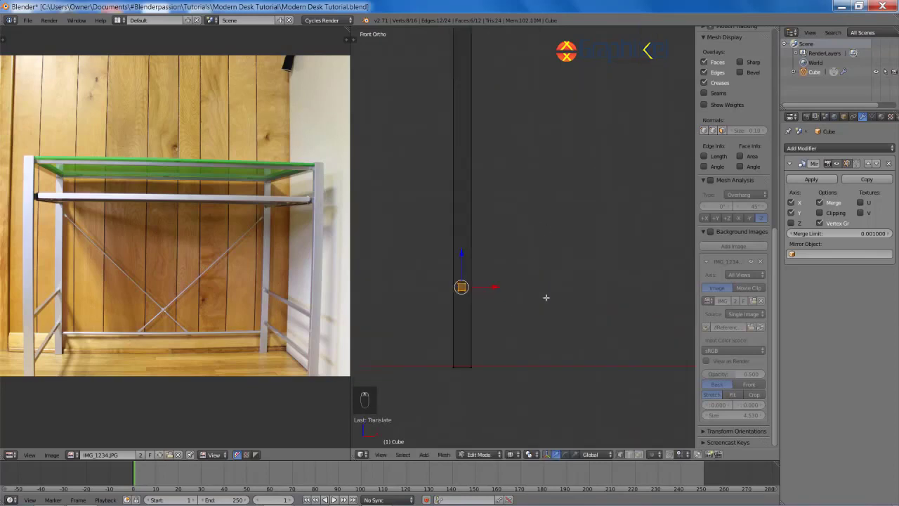
{"action": "scroll", "coordinate": [589, 263], "scroll_direction": "up", "scroll_amount": 5}
{"action": "mouse_move", "coordinate": [546, 297]}
{"action": "middle_mouse_down", "text": "shift"}
{"action": "mouse_move", "coordinate": [589, 263]}
{"action": "mouse_move", "coordinate": [526, 275]}
{"action": "mouse_move", "coordinate": [542, 277]}
{"action": "middle_mouse_up", "text": "shift"}
{"action": "key", "text": "g"}
{"action": "key", "text": "x"}
{"action": "left_click", "coordinate": [614, 275]}
{"action": "scroll", "coordinate": [562, 287], "scroll_direction": "down", "scroll_amount": 6}
{"action": "key", "text": "z"}
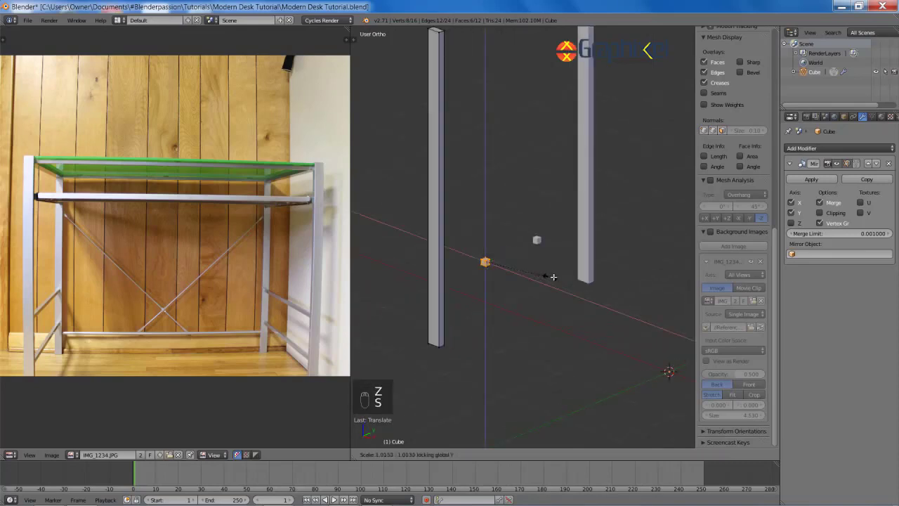
Step: Select the block's end edges and stretch it along Y into a long bar
{"action": "right_click", "coordinate": [586, 279]}
{"action": "key", "text": "a"}
{"action": "scroll", "coordinate": [492, 267], "scroll_direction": "up", "scroll_amount": 2}
{"action": "key", "text": "z"}
{"action": "right_click", "coordinate": [464, 273]}
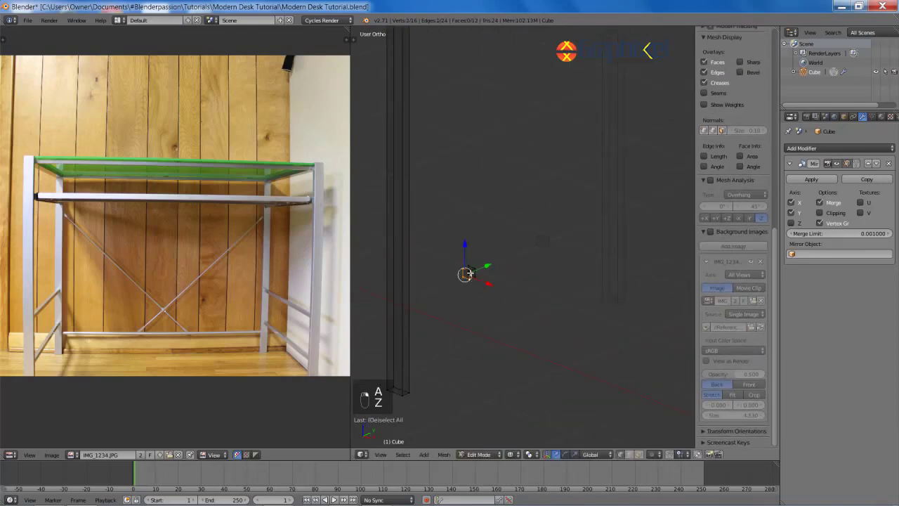
{"action": "right_click", "coordinate": [471, 273], "text": "shift"}
{"action": "key", "text": "z"}
{"action": "middle_click_drag", "start_coordinate": [539, 257], "coordinate": [607, 234], "text": "shift"}
{"action": "key", "text": "g"}
{"action": "key", "text": "y"}
{"action": "left_click", "coordinate": [538, 269]}
Step: From the right-side view, adjust the bar end along Y so it touches the leg
{"action": "key", "text": "KP_3"}
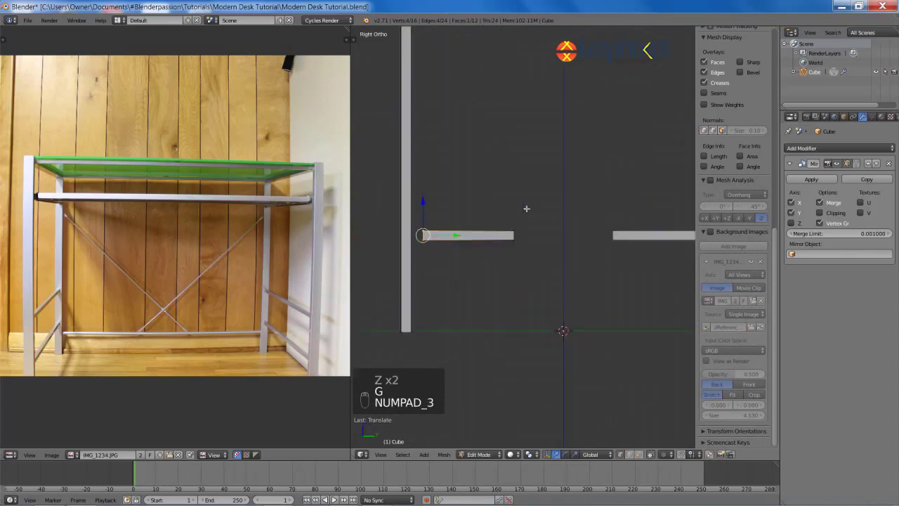
{"action": "middle_click_drag", "start_coordinate": [527, 209], "coordinate": [607, 218], "text": "shift"}
{"action": "scroll", "coordinate": [605, 218], "scroll_direction": "up", "scroll_amount": 4}
{"action": "key", "text": "g"}
{"action": "key", "text": "y"}
{"action": "key", "text": "g"}
{"action": "key", "text": "y"}
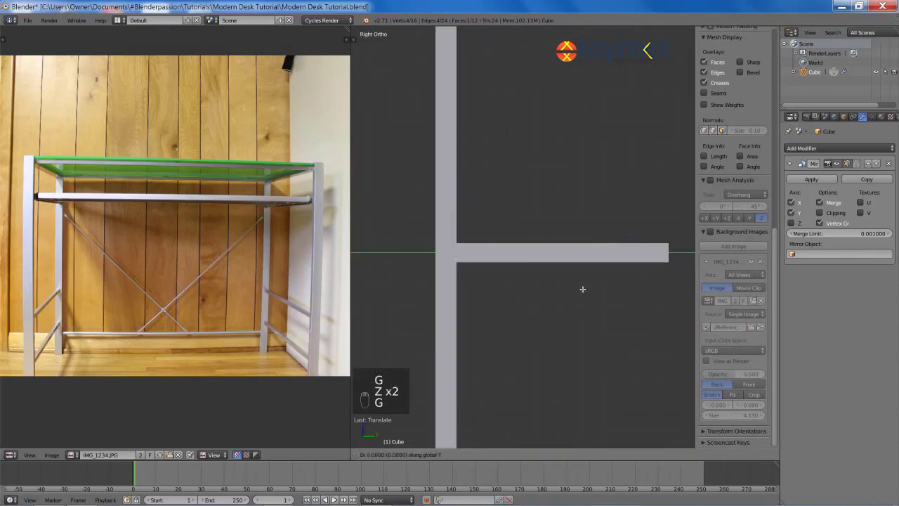
{"action": "left_click", "coordinate": [583, 289]}
Step: Box-select the vertices at the bar's far end in wireframe view
{"action": "key", "text": "z"}
{"action": "scroll", "coordinate": [601, 294], "scroll_direction": "down", "scroll_amount": 4}
{"action": "middle_click_drag", "start_coordinate": [600, 260], "coordinate": [551, 269], "text": "shift"}
{"action": "key", "text": "z"}
{"action": "key", "text": "z"}
{"action": "key", "text": "a"}
{"action": "key", "text": "b"}
{"action": "left_click_drag", "start_coordinate": [527, 227], "coordinate": [572, 277]}
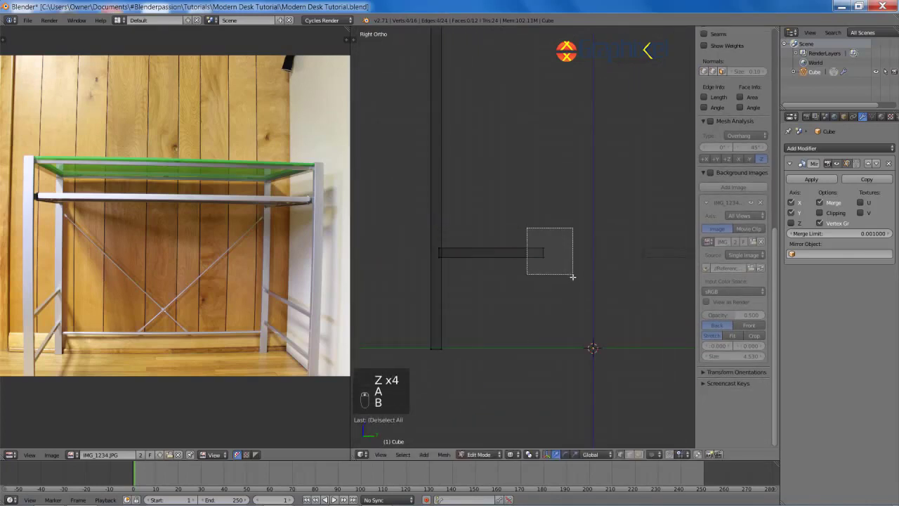
{"action": "key", "text": "g"}
{"action": "key", "text": "y"}
{"action": "mouse_move", "coordinate": [572, 281]}
{"action": "middle_mouse_down", "text": "shift"}
{"action": "mouse_move", "coordinate": [519, 273]}
{"action": "mouse_move", "coordinate": [568, 279]}
{"action": "mouse_move", "coordinate": [591, 301]}
{"action": "mouse_move", "coordinate": [565, 264]}
{"action": "mouse_move", "coordinate": [577, 311]}
{"action": "middle_mouse_up", "text": "shift"}
{"action": "right_click", "coordinate": [632, 259]}
Step: Move the bar's far end along Y onto the centre line
{"action": "key", "text": "g"}
{"action": "key", "text": "y"}
{"action": "left_click", "coordinate": [582, 283]}
{"action": "key", "text": "z"}
{"action": "scroll", "coordinate": [576, 281], "scroll_direction": "down", "scroll_amount": 4}
Step: Duplicate the whole bar and raise the copy slightly as a second rail
{"action": "key", "text": "a"}
{"action": "key", "text": "l"}
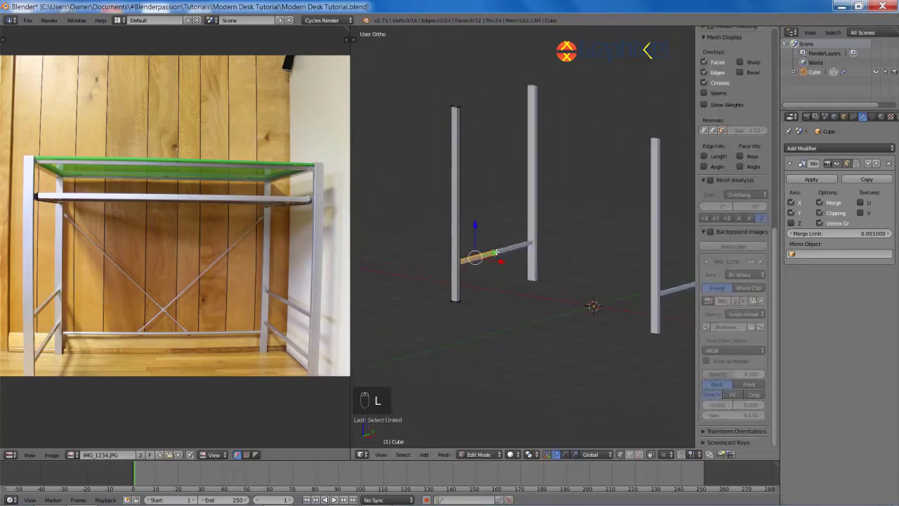
{"action": "key", "text": "shift+d"}
{"action": "left_click", "coordinate": [546, 167]}
{"action": "key", "text": "KP_1"}
{"action": "key", "text": "z"}
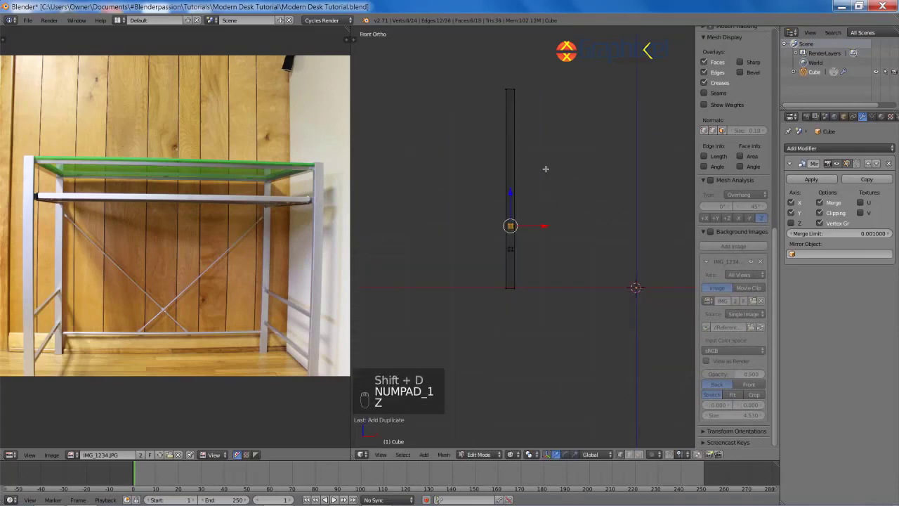
{"action": "scroll", "coordinate": [562, 172], "scroll_direction": "up", "scroll_amount": 5}
{"action": "key", "text": "g"}
{"action": "left_click", "coordinate": [584, 152]}
{"action": "key", "text": "z"}
{"action": "middle_click_drag", "start_coordinate": [584, 152], "coordinate": [558, 202]}
Step: Box-select the left leg's top vertices and move them vertically to set the leg height
{"action": "key", "text": "a"}
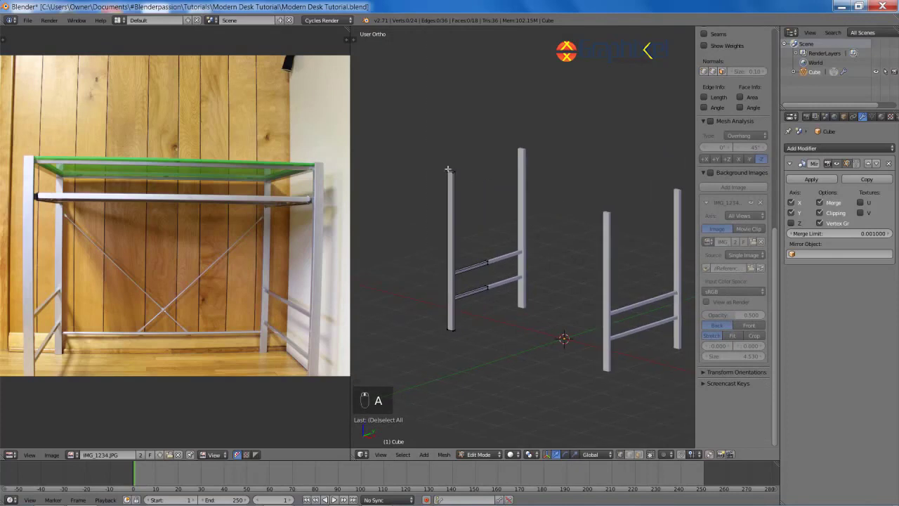
{"action": "key", "text": "b"}
{"action": "left_click_drag", "start_coordinate": [429, 157], "coordinate": [478, 181]}
{"action": "key", "text": "g"}
{"action": "key", "text": "z"}
{"action": "left_click", "coordinate": [478, 410]}
{"action": "middle_click_drag", "start_coordinate": [514, 303], "coordinate": [542, 275]}
{"action": "key", "text": "g"}
{"action": "key", "text": "z"}
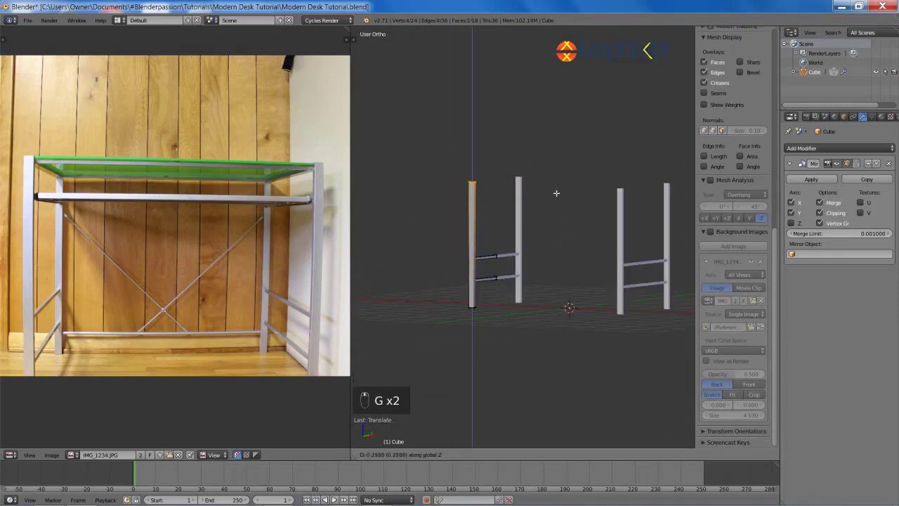
{"action": "left_click", "coordinate": [555, 208]}
{"action": "key", "text": "a"}
Step: Save the desk file and return to the front view with the side panel hidden
{"action": "key", "text": "ctrl+s"}
{"action": "middle_click_drag", "start_coordinate": [553, 217], "coordinate": [472, 291]}
{"action": "key", "text": "KP_1"}
{"action": "key", "text": "t"}
{"action": "key", "text": "t"}
{"action": "key", "text": "t"}
{"action": "key", "text": "n"}
{"action": "scroll", "coordinate": [570, 265], "scroll_direction": "up", "scroll_amount": 3}
{"action": "scroll", "coordinate": [539, 212], "scroll_direction": "down", "scroll_amount": 1}
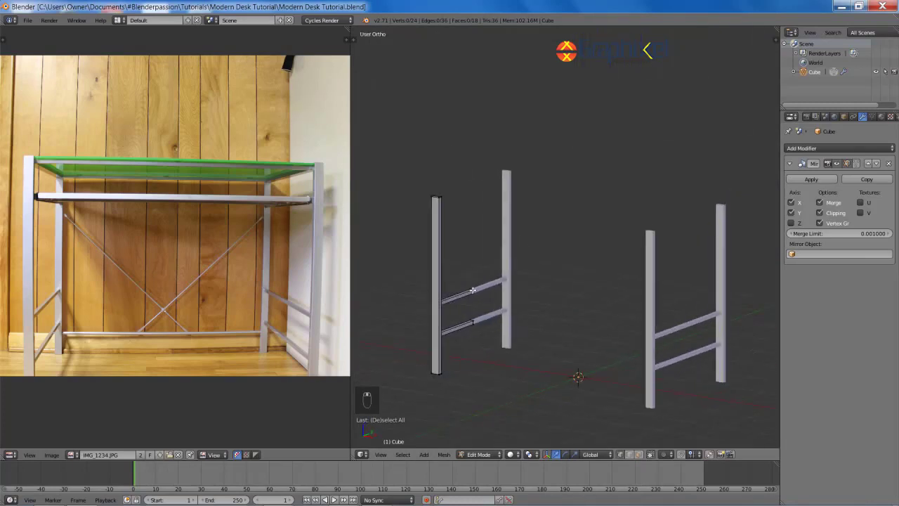
Step: Duplicate the crossbar upward and set the new top crossbar's height
{"action": "key", "text": "shift+d"}
{"action": "key", "text": "z"}
{"action": "left_click", "coordinate": [502, 214]}
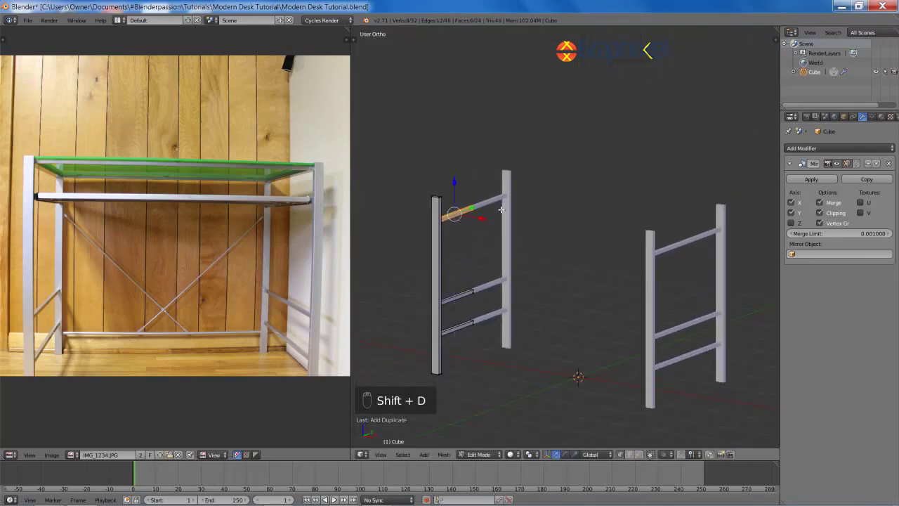
{"action": "middle_click_drag", "start_coordinate": [501, 214], "coordinate": [562, 235], "text": "shift"}
{"action": "scroll", "coordinate": [561, 239], "scroll_direction": "up", "scroll_amount": 2}
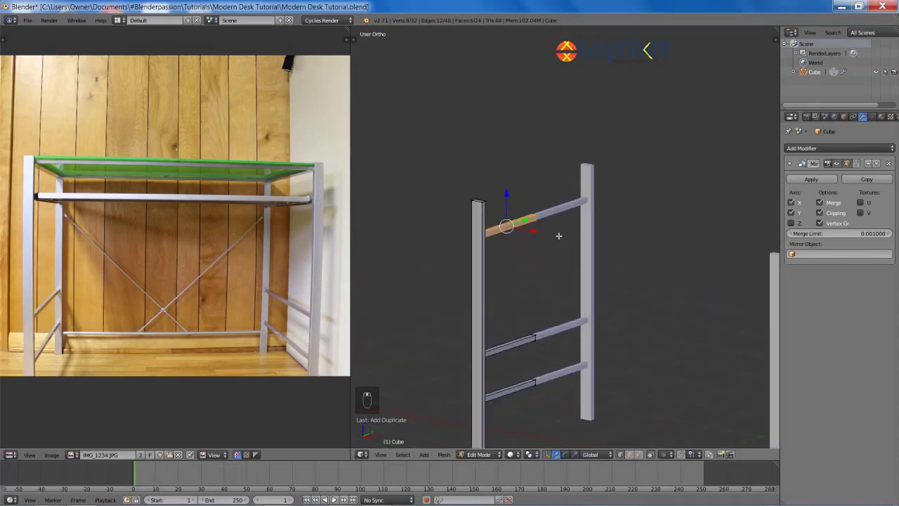
{"action": "scroll", "coordinate": [546, 238], "scroll_direction": "up", "scroll_amount": 2}
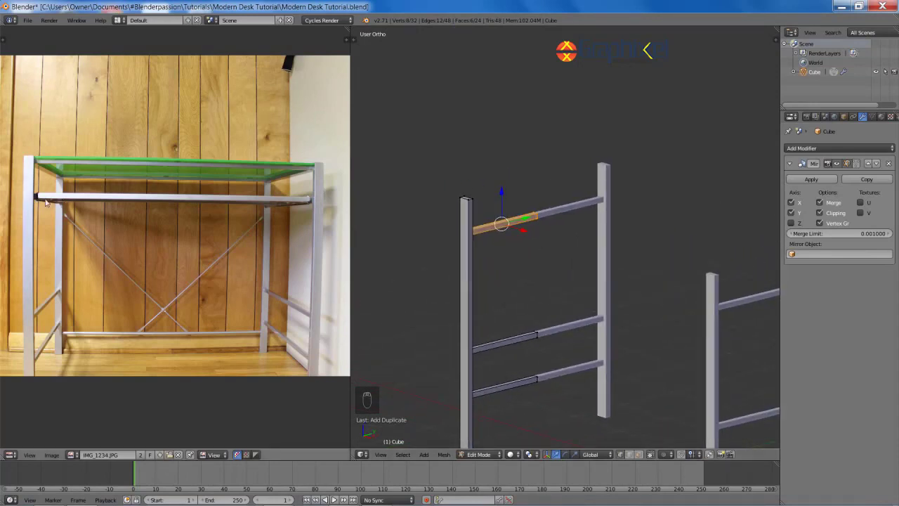
{"action": "middle_click_drag", "start_coordinate": [538, 333], "coordinate": [580, 335], "text": "shift"}
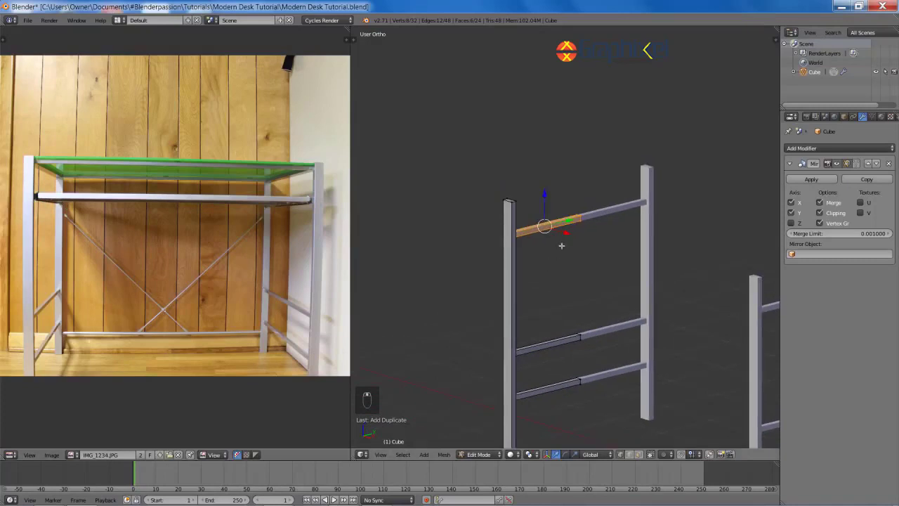
{"action": "key", "text": "g"}
{"action": "key", "text": "z"}
{"action": "left_click", "coordinate": [581, 335]}
Step: In front wireframe view, reshape the crossbar end into a tall rectangle and position it sideways
{"action": "key", "text": "KP_1"}
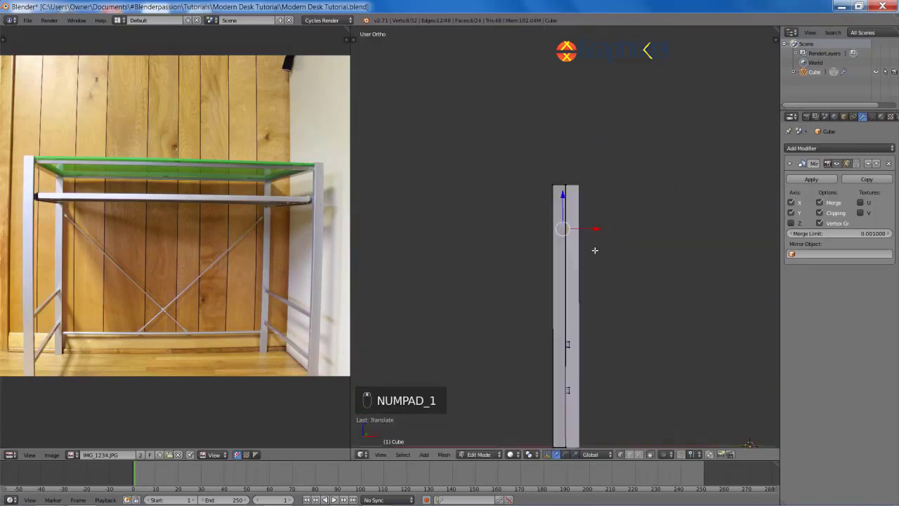
{"action": "key", "text": "z"}
{"action": "key", "text": "s"}
{"action": "left_click", "coordinate": [654, 248]}
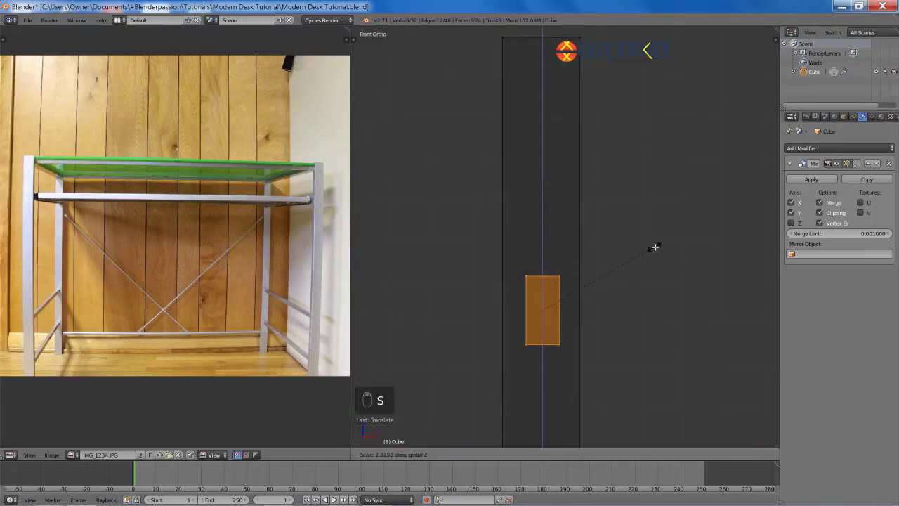
{"action": "key", "text": "g"}
{"action": "left_click", "coordinate": [736, 240]}
{"action": "key", "text": "g"}
{"action": "key", "text": "x"}
{"action": "left_click", "coordinate": [637, 253]}
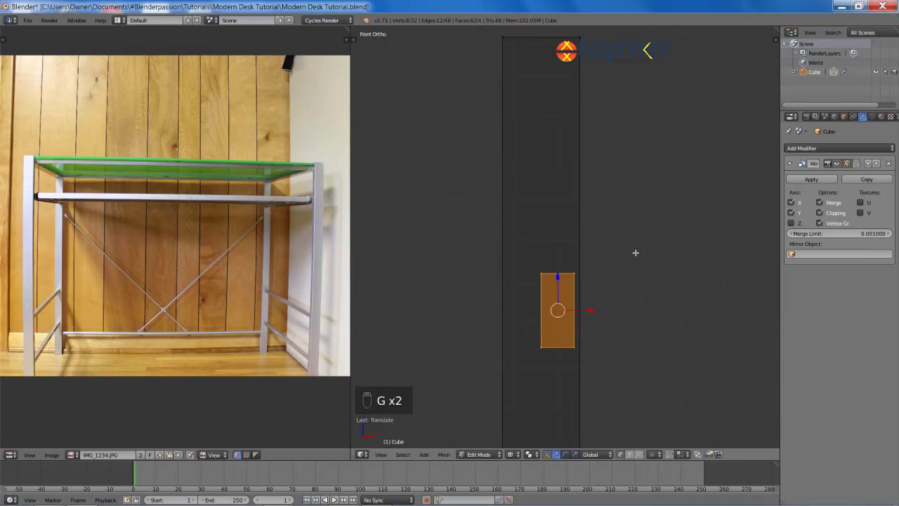
{"action": "key", "text": "s"}
{"action": "key", "text": "z"}
{"action": "left_click", "coordinate": [664, 249]}
Step: Select the small rail end piece, reduce its height slightly, and orbit to check both leg frames
{"action": "key", "text": "a"}
{"action": "scroll", "coordinate": [721, 220], "scroll_direction": "down", "scroll_amount": 8}
{"action": "middle_click_drag", "start_coordinate": [648, 304], "coordinate": [627, 300], "text": "shift"}
{"action": "scroll", "coordinate": [571, 263], "scroll_direction": "down", "scroll_amount": 2}
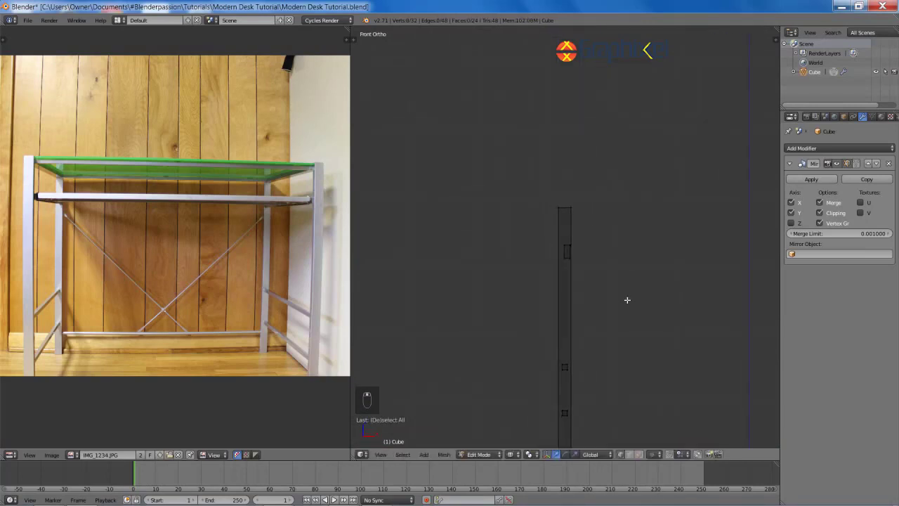
{"action": "key", "text": "l"}
{"action": "key", "text": "s"}
{"action": "left_click", "coordinate": [655, 309]}
{"action": "key", "text": "s"}
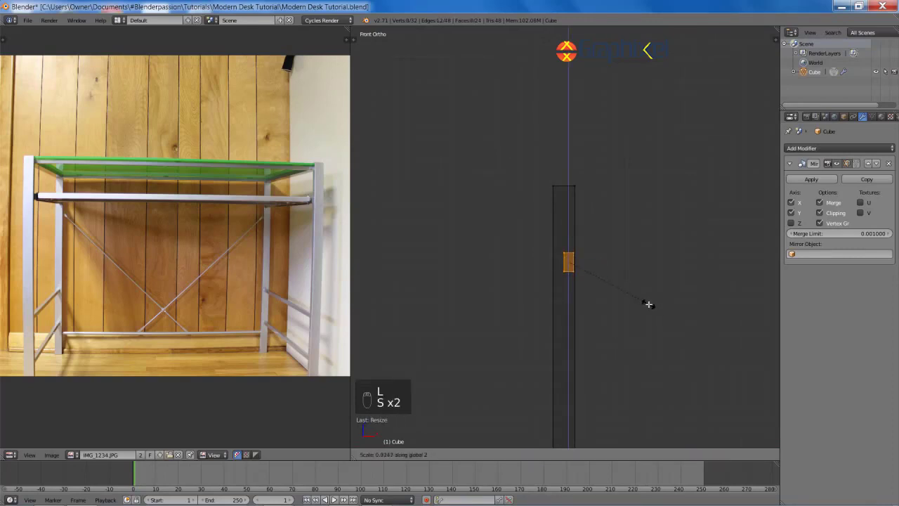
{"action": "left_click", "coordinate": [645, 301]}
{"action": "scroll", "coordinate": [645, 300], "scroll_direction": "down", "scroll_amount": 6}
{"action": "key", "text": "z"}
{"action": "key", "text": "z"}
{"action": "key", "text": "z"}
{"action": "key", "text": "z"}
{"action": "mouse_move", "coordinate": [501, 193]}
{"action": "middle_mouse_down"}
{"action": "mouse_move", "coordinate": [576, 255]}
{"action": "mouse_move", "coordinate": [591, 293]}
{"action": "middle_mouse_up"}
{"action": "scroll", "coordinate": [591, 293], "scroll_direction": "up", "scroll_amount": 1}
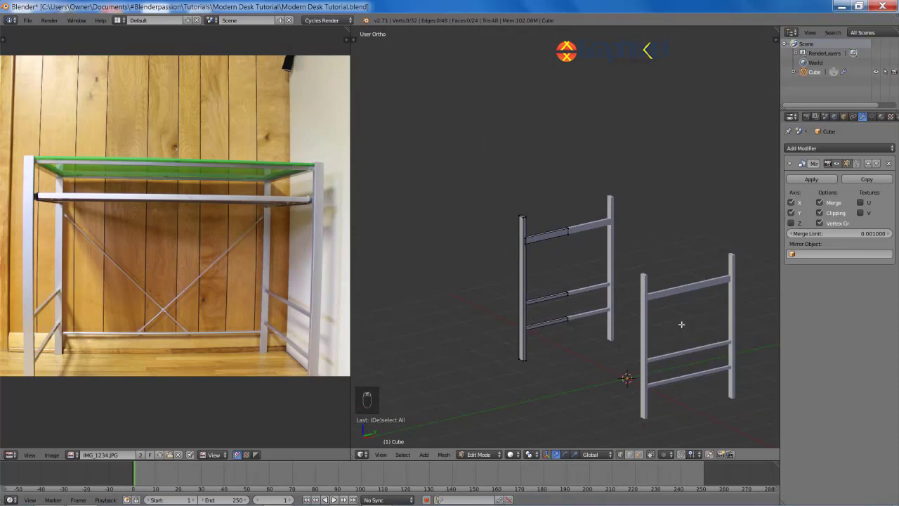
{"action": "key", "text": "KP_1"}
Step: Box-select the leg's top vertices in wireframe view and move them down to lower the leg top
{"action": "key", "text": "z"}
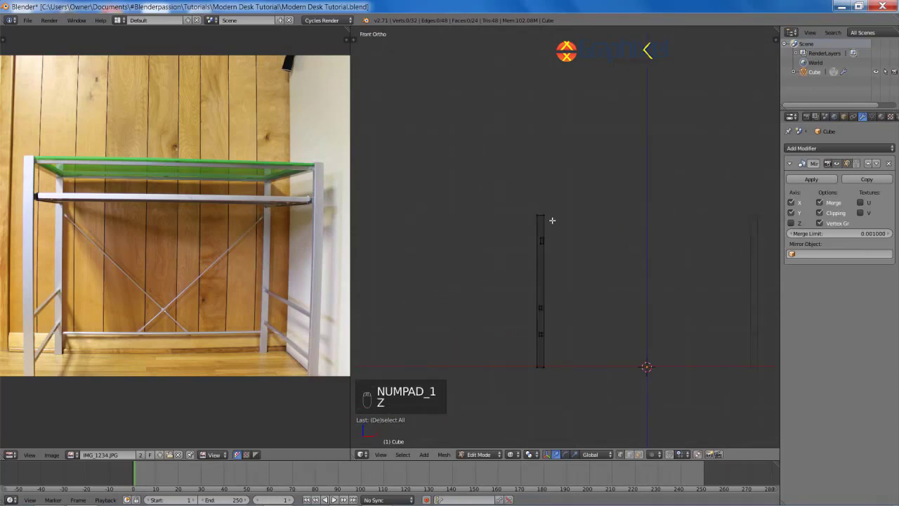
{"action": "scroll", "coordinate": [552, 221], "scroll_direction": "up", "scroll_amount": 4}
{"action": "key", "text": "b"}
{"action": "mouse_move", "coordinate": [466, 151]}
{"action": "left_mouse_down"}
{"action": "mouse_move", "coordinate": [578, 258]}
{"action": "mouse_move", "coordinate": [586, 290]}
{"action": "left_mouse_up"}
{"action": "key", "text": "g"}
{"action": "left_click", "coordinate": [602, 409]}
{"action": "key", "text": "a"}
{"action": "key", "text": "z"}
Step: Save the desk file over the existing copy
{"action": "middle_click_drag", "start_coordinate": [683, 335], "coordinate": [614, 344]}
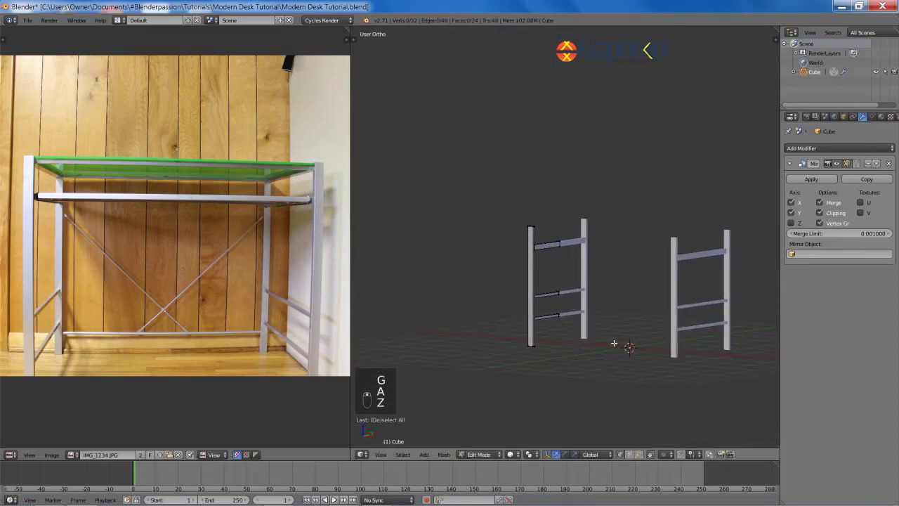
{"action": "key", "text": "ctrl+s"}
{"action": "left_click", "coordinate": [614, 344]}
Step: Add an edge loop around the leg and slide it up near the leg top
{"action": "middle_click_drag", "start_coordinate": [586, 300], "coordinate": [603, 322], "text": "shift"}
{"action": "scroll", "coordinate": [570, 314], "scroll_direction": "up", "scroll_amount": 2}
{"action": "scroll", "coordinate": [590, 311], "scroll_direction": "up", "scroll_amount": 7}
{"action": "middle_click_drag", "start_coordinate": [534, 273], "coordinate": [456, 344], "text": "shift"}
{"action": "key", "text": "ctrl+r"}
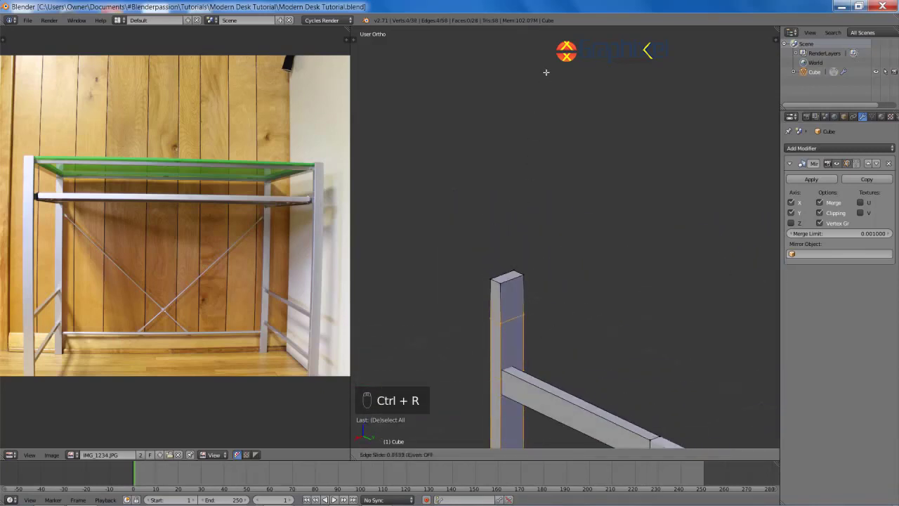
{"action": "left_click", "coordinate": [551, 54]}
{"action": "key", "text": "KP_3"}
{"action": "key", "text": "z"}
{"action": "middle_click_drag", "start_coordinate": [544, 125], "coordinate": [634, 149], "text": "shift"}
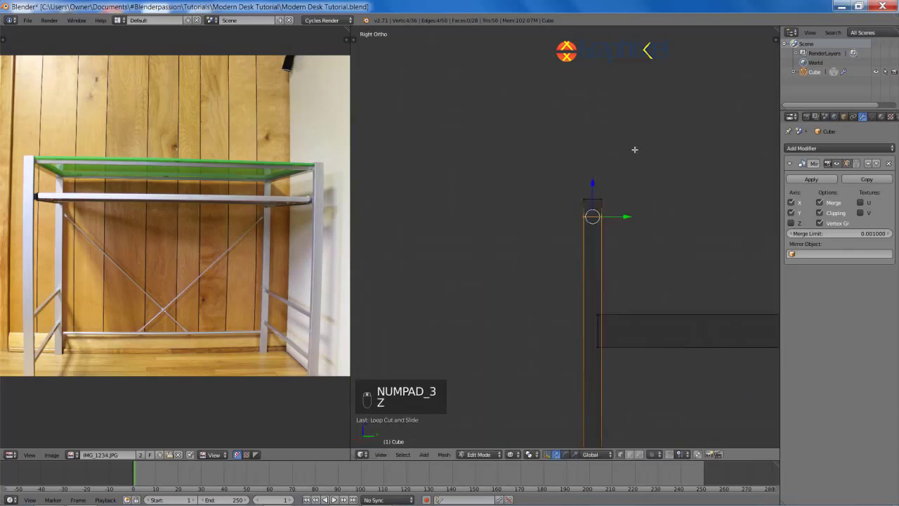
{"action": "scroll", "coordinate": [635, 148], "scroll_direction": "up", "scroll_amount": 6}
{"action": "key", "text": "g"}
{"action": "key", "text": "g"}
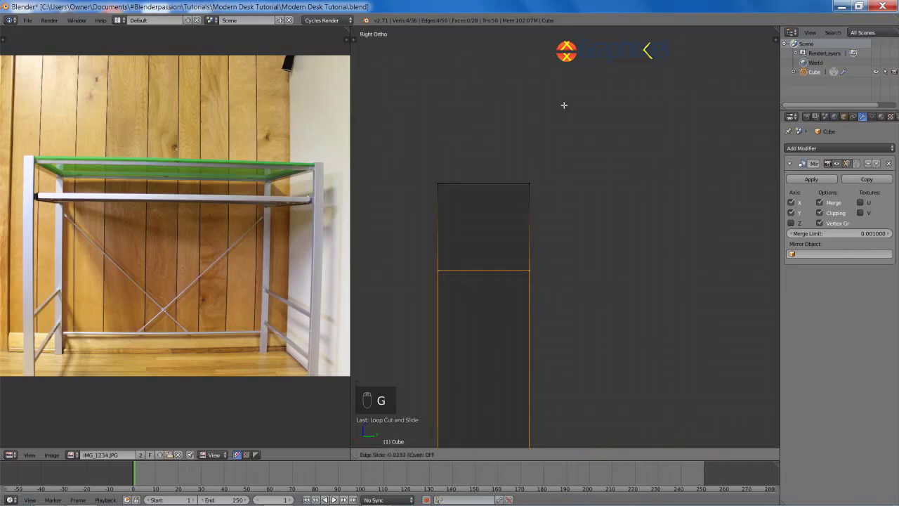
{"action": "left_click", "coordinate": [564, 105]}
{"action": "scroll", "coordinate": [560, 195], "scroll_direction": "down", "scroll_amount": 6}
Step: Select the face above the new loop and extrude it across the side frame as a top rail
{"action": "key", "text": "z"}
{"action": "key", "text": "z"}
{"action": "key", "text": "a"}
{"action": "key", "text": "b"}
{"action": "left_click_drag", "start_coordinate": [551, 202], "coordinate": [597, 261]}
{"action": "key", "text": "z"}
{"action": "scroll", "coordinate": [633, 261], "scroll_direction": "down", "scroll_amount": 4}
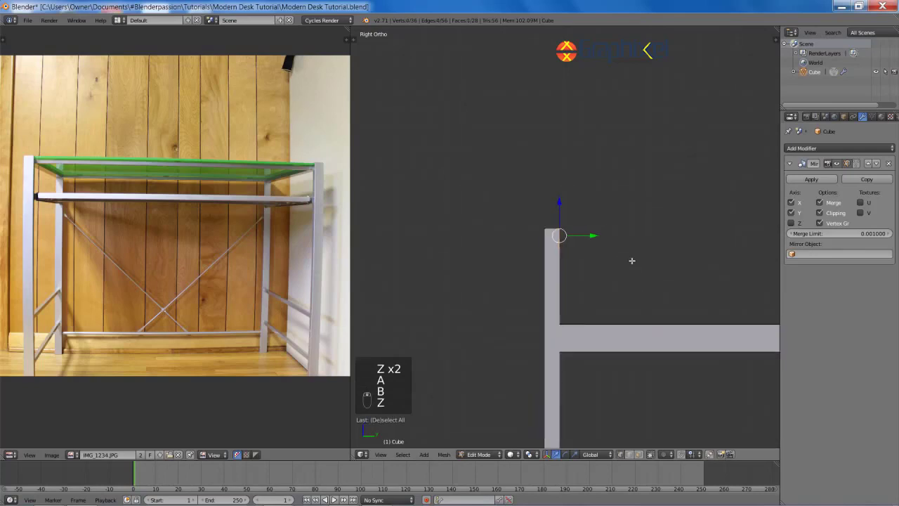
{"action": "scroll", "coordinate": [556, 295], "scroll_direction": "down", "scroll_amount": 3}
{"action": "middle_click_drag", "start_coordinate": [632, 261], "coordinate": [622, 297]}
{"action": "key", "text": "s"}
{"action": "right_click", "coordinate": [602, 275]}
{"action": "key", "text": "e"}
{"action": "left_click", "coordinate": [654, 286]}
{"action": "key", "text": "a"}
{"action": "scroll", "coordinate": [577, 281], "scroll_direction": "down", "scroll_amount": 4}
Step: Orbit to a near-front view of the side frame to check the new top rail
{"action": "middle_click_drag", "start_coordinate": [622, 296], "coordinate": [570, 279], "text": "shift"}
{"action": "middle_click_drag", "start_coordinate": [519, 250], "coordinate": [536, 221]}
{"action": "scroll", "coordinate": [499, 221], "scroll_direction": "up", "scroll_amount": 4}
{"action": "scroll", "coordinate": [275, 272], "scroll_direction": "up", "scroll_amount": 3}
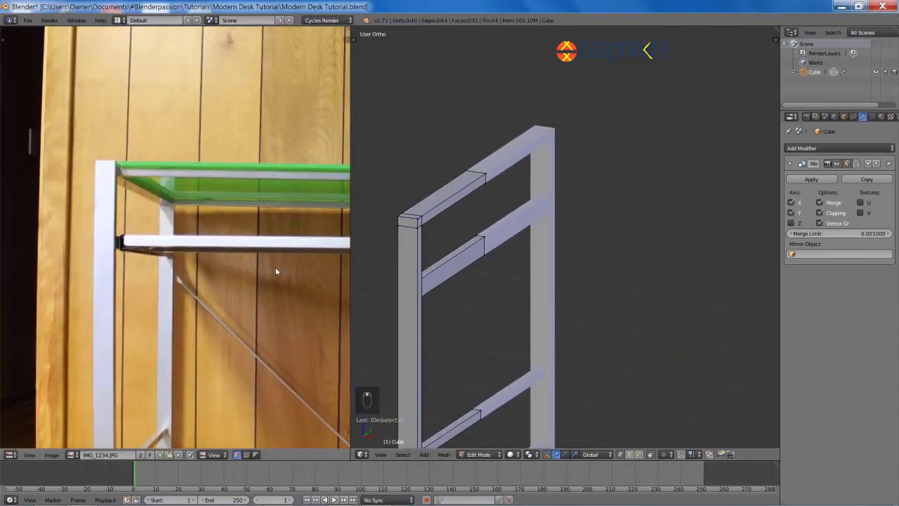
{"action": "middle_click_drag", "start_coordinate": [468, 220], "coordinate": [555, 233]}
{"action": "scroll", "coordinate": [576, 232], "scroll_direction": "down", "scroll_amount": 3}
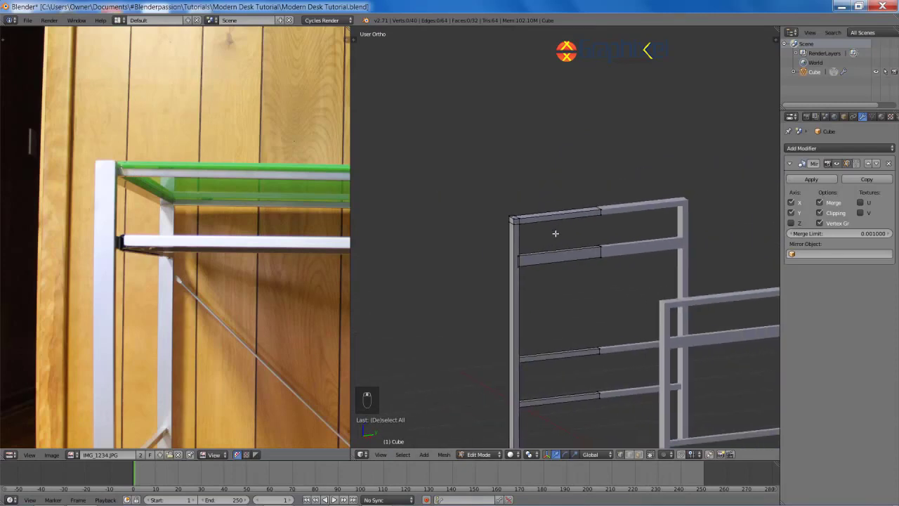
{"action": "key", "text": "shift+a"}
Step: Add a new cube behind the leg frame and shrink it down to a small block
{"action": "left_click", "coordinate": [552, 237]}
{"action": "scroll", "coordinate": [564, 240], "scroll_direction": "down", "scroll_amount": 4}
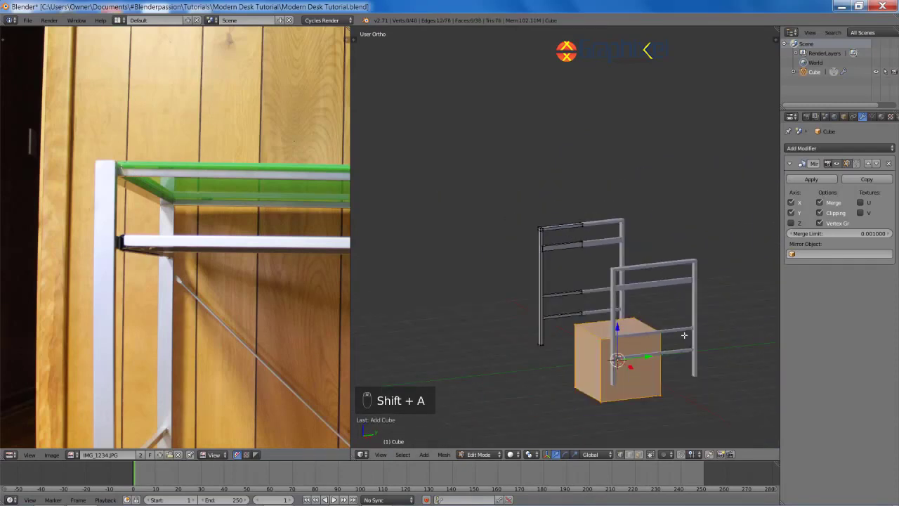
{"action": "key", "text": "g"}
{"action": "right_click", "coordinate": [613, 279]}
{"action": "key", "text": "g"}
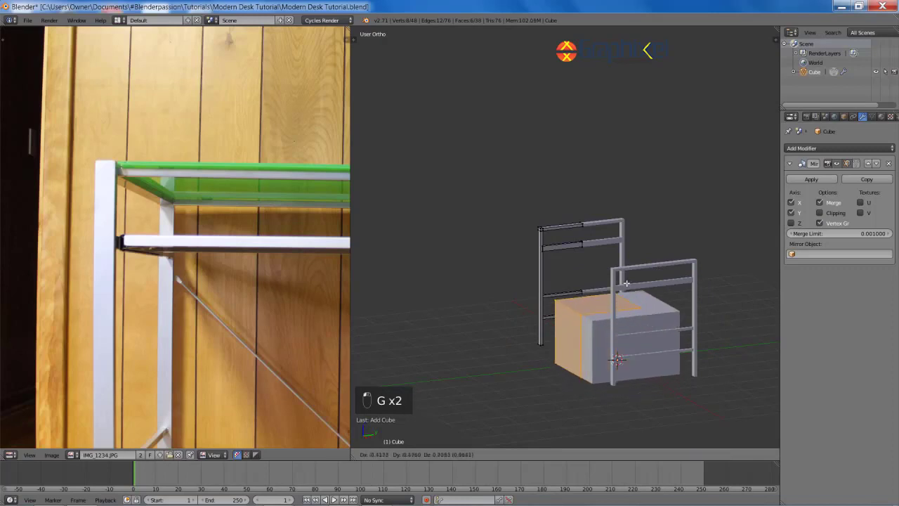
{"action": "left_click", "coordinate": [613, 282]}
{"action": "key", "text": "s"}
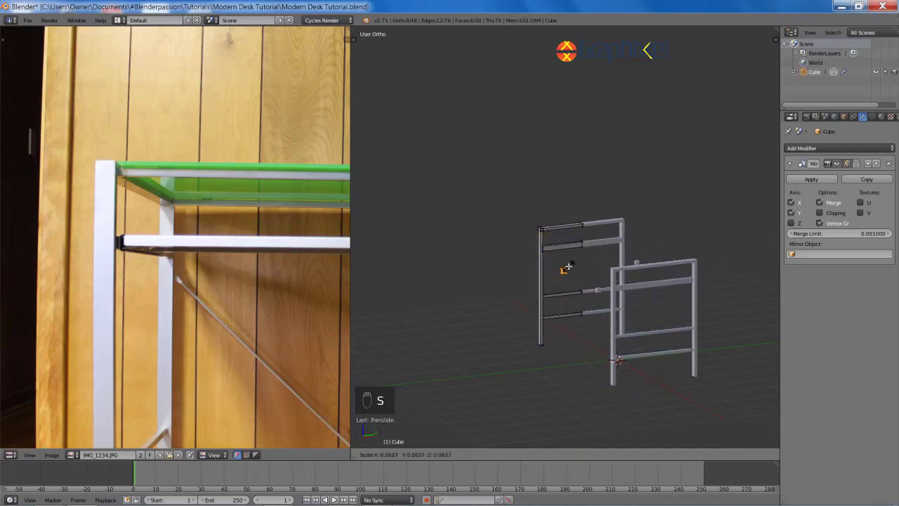
{"action": "left_click", "coordinate": [574, 267]}
{"action": "scroll", "coordinate": [573, 267], "scroll_direction": "up", "scroll_amount": 5}
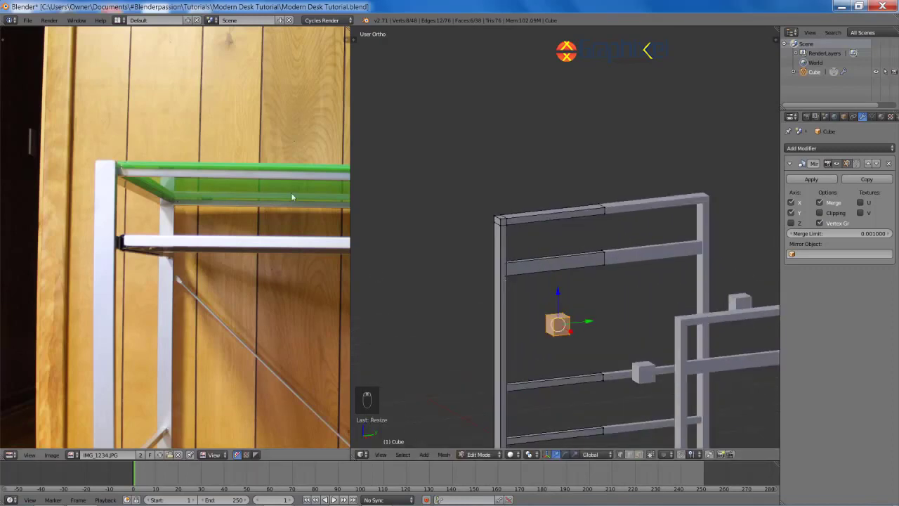
{"action": "key", "text": "s"}
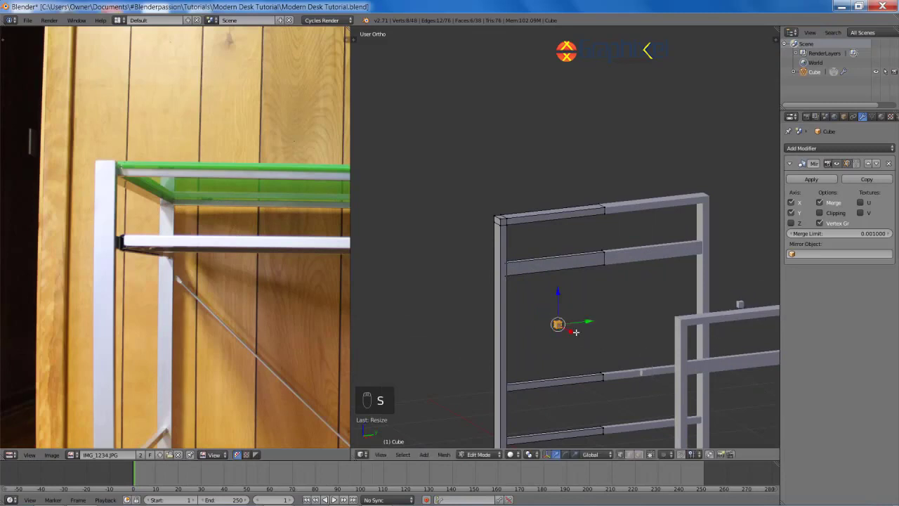
Step: Move the small cube up along the leg to its top and save the file
{"action": "key", "text": "KP_1"}
{"action": "key", "text": "z"}
{"action": "scroll", "coordinate": [622, 225], "scroll_direction": "up", "scroll_amount": 4}
{"action": "key", "text": "g"}
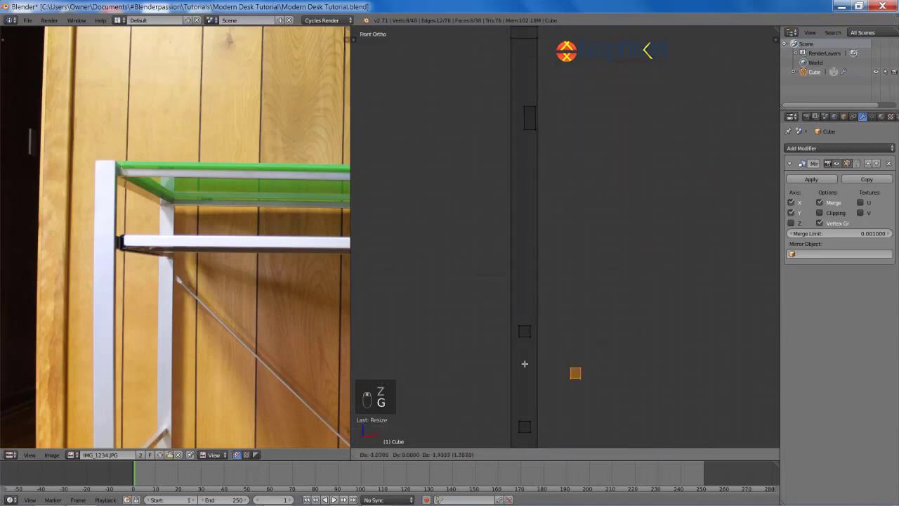
{"action": "right_click", "coordinate": [626, 352]}
{"action": "key", "text": "g"}
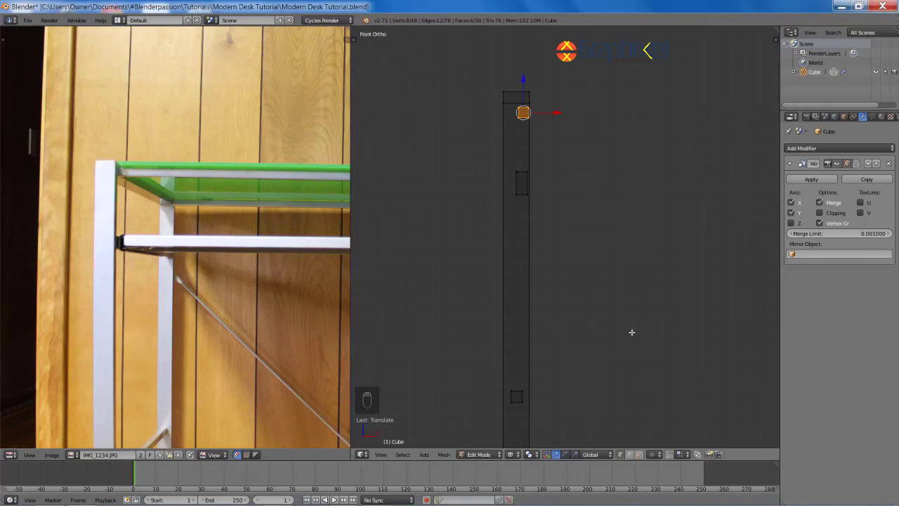
{"action": "middle_click_drag", "start_coordinate": [625, 325], "coordinate": [628, 444], "text": "shift"}
{"action": "scroll", "coordinate": [628, 436], "scroll_direction": "up", "scroll_amount": 5}
{"action": "key", "text": "z"}
{"action": "middle_click_drag", "start_coordinate": [580, 233], "coordinate": [589, 260]}
{"action": "key", "text": "ctrl+s"}
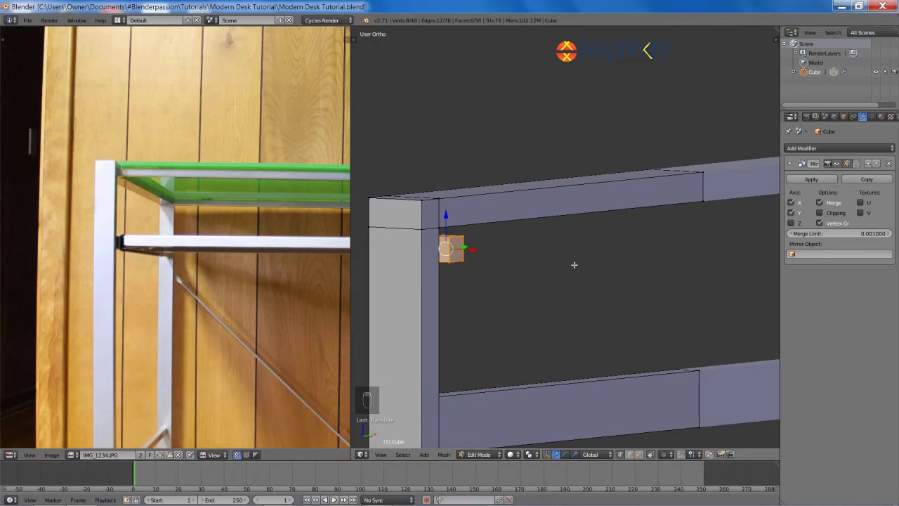
{"action": "middle_click_drag", "start_coordinate": [538, 249], "coordinate": [590, 255], "text": "shift"}
{"action": "scroll", "coordinate": [590, 254], "scroll_direction": "up", "scroll_amount": 4}
{"action": "left_click", "coordinate": [546, 203]}
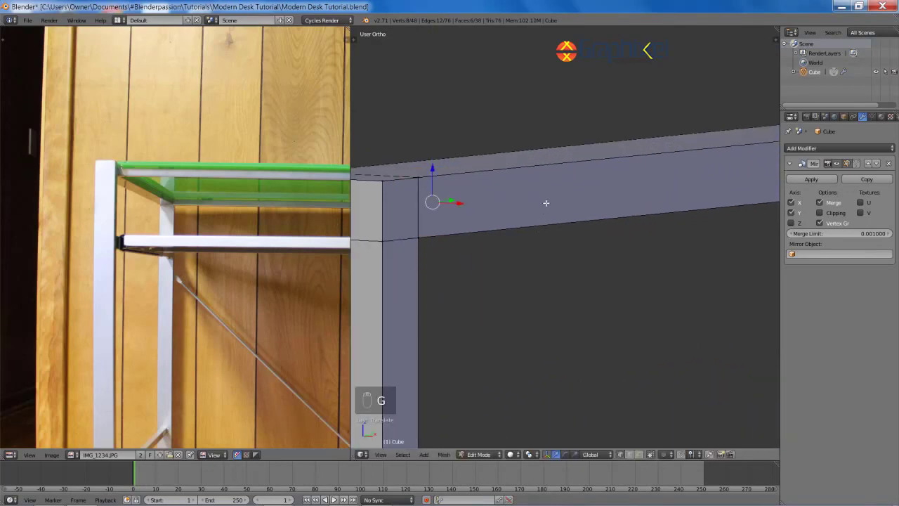
Step: In front wireframe view, slide the small cube along X to sit beside the leg top
{"action": "key", "text": "KP_1"}
{"action": "key", "text": "z"}
{"action": "middle_click_drag", "start_coordinate": [593, 175], "coordinate": [487, 199], "text": "shift"}
{"action": "key", "text": "g"}
{"action": "key", "text": "x"}
{"action": "left_click", "coordinate": [548, 205]}
{"action": "middle_click_drag", "start_coordinate": [717, 267], "coordinate": [653, 281], "text": "shift"}
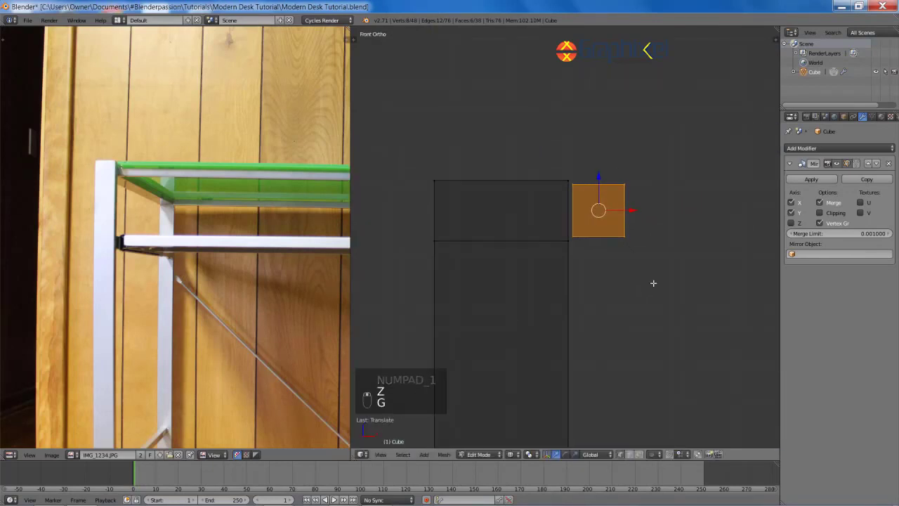
{"action": "key", "text": "s"}
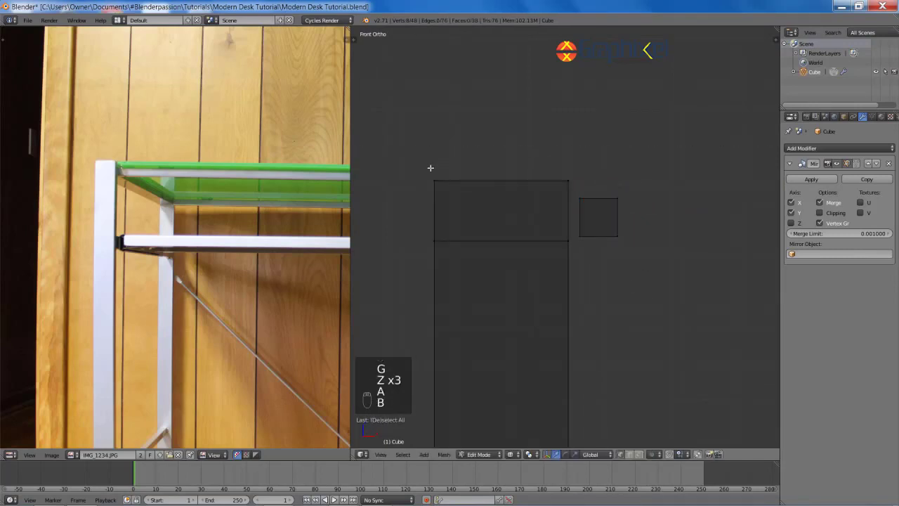
Step: Raise the leg's top edge vertices straight up along Z
{"action": "left_click_drag", "start_coordinate": [431, 168], "coordinate": [571, 216]}
{"action": "key", "text": "g"}
{"action": "key", "text": "z"}
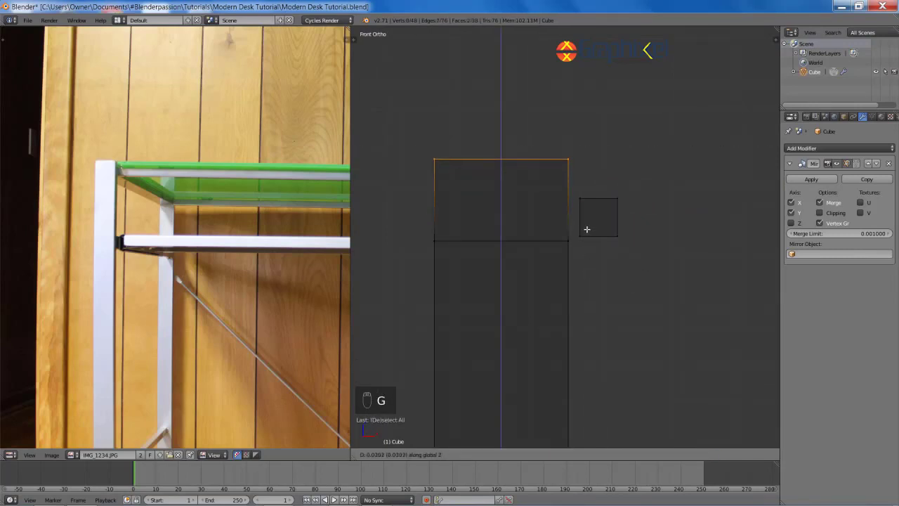
{"action": "left_click", "coordinate": [586, 229]}
{"action": "key", "text": "z"}
{"action": "middle_click_drag", "start_coordinate": [587, 229], "coordinate": [581, 265]}
Step: Switch to face selection and shift two corner faces of the leg along Y
{"action": "key", "text": "ctrl+Tab"}
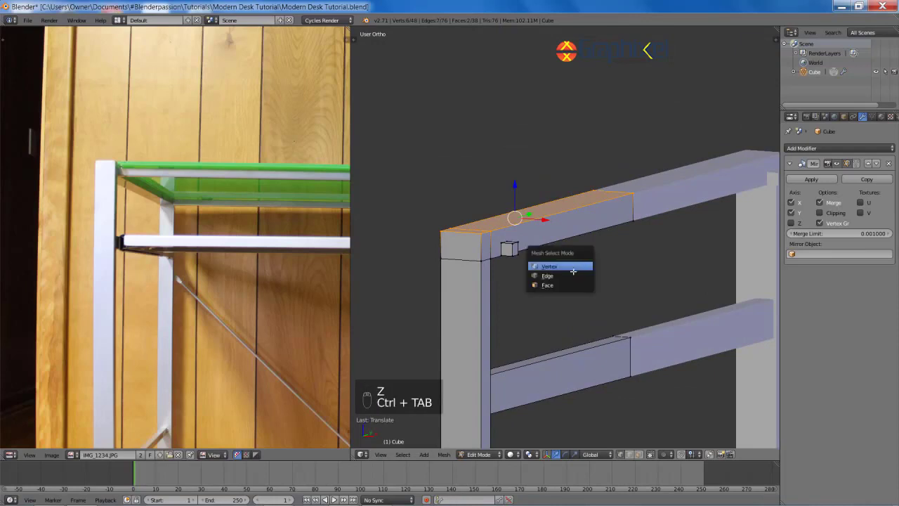
{"action": "left_click", "coordinate": [573, 285]}
{"action": "right_click", "coordinate": [462, 250]}
{"action": "right_click", "coordinate": [462, 283], "text": "shift"}
{"action": "scroll", "coordinate": [576, 291], "scroll_direction": "down", "scroll_amount": 8}
{"action": "middle_click_drag", "start_coordinate": [610, 291], "coordinate": [628, 260]}
{"action": "scroll", "coordinate": [583, 285], "scroll_direction": "up", "scroll_amount": 8}
{"action": "scroll", "coordinate": [596, 272], "scroll_direction": "down", "scroll_amount": 2}
{"action": "key", "text": "g"}
{"action": "left_click", "coordinate": [574, 263]}
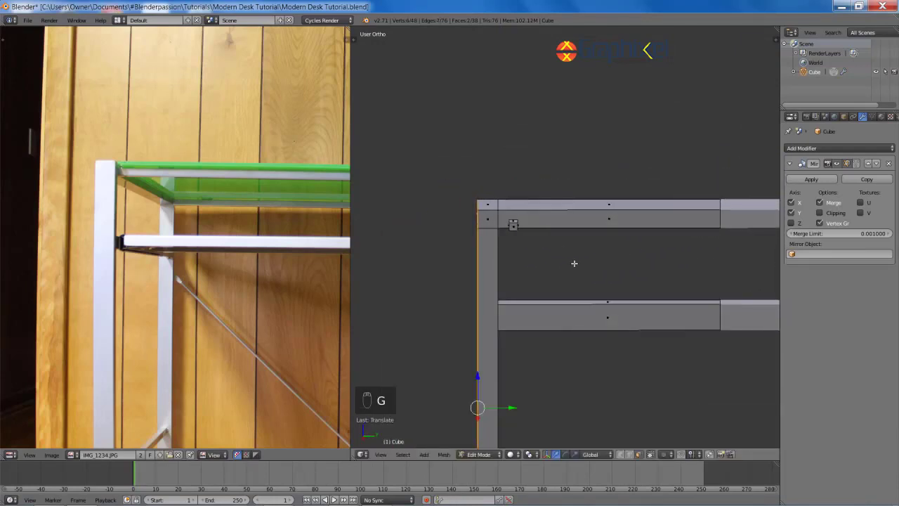
Step: Select two more leg faces and move them along the Y axis
{"action": "key", "text": "a"}
{"action": "mouse_move", "coordinate": [574, 264]}
{"action": "middle_mouse_down"}
{"action": "mouse_move", "coordinate": [602, 243]}
{"action": "mouse_move", "coordinate": [654, 267]}
{"action": "mouse_move", "coordinate": [572, 265]}
{"action": "middle_mouse_up"}
{"action": "scroll", "coordinate": [602, 243], "scroll_direction": "down", "scroll_amount": 5}
{"action": "scroll", "coordinate": [654, 268], "scroll_direction": "up", "scroll_amount": 6}
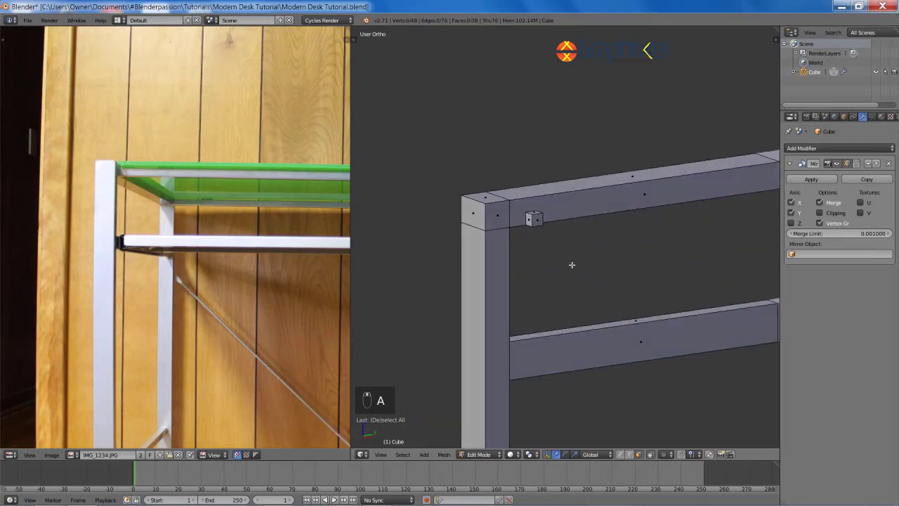
{"action": "scroll", "coordinate": [572, 265], "scroll_direction": "down", "scroll_amount": 4}
{"action": "right_click", "coordinate": [522, 246]}
{"action": "right_click", "coordinate": [522, 225], "text": "shift"}
{"action": "scroll", "coordinate": [570, 281], "scroll_direction": "up", "scroll_amount": 5}
{"action": "key", "text": "g"}
{"action": "key", "text": "y"}
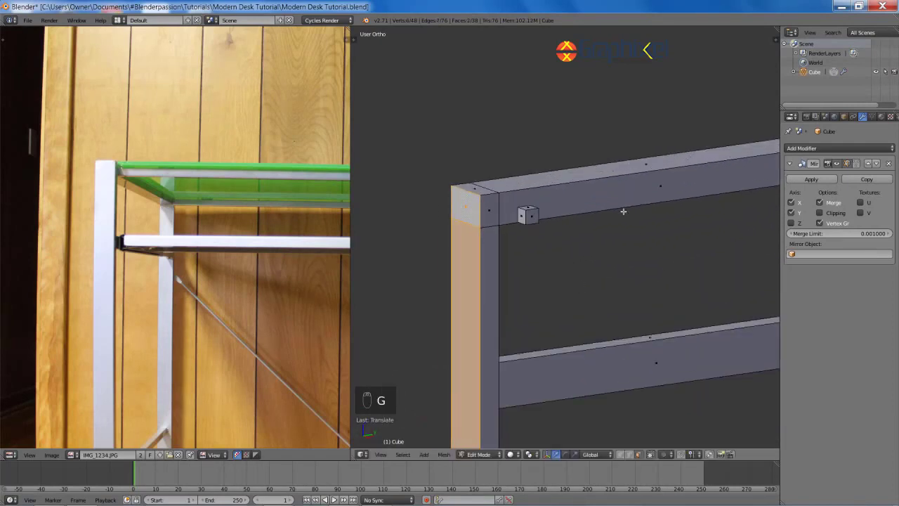
Step: Adjust the height of the top beam's upper face along Z
{"action": "middle_click_drag", "start_coordinate": [623, 211], "coordinate": [598, 186]}
{"action": "right_click", "coordinate": [594, 184]}
{"action": "key", "text": "g"}
{"action": "key", "text": "z"}
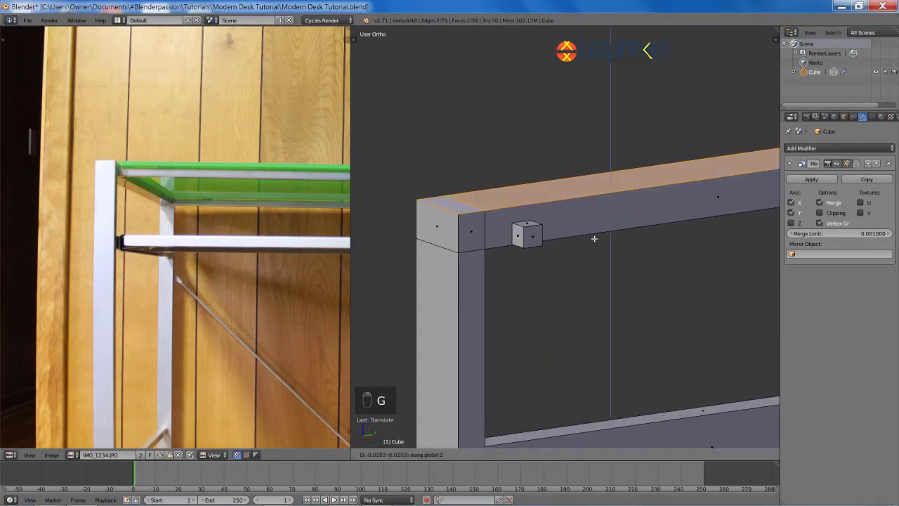
{"action": "left_click", "coordinate": [596, 246]}
{"action": "scroll", "coordinate": [604, 243], "scroll_direction": "down", "scroll_amount": 4}
{"action": "middle_click_drag", "start_coordinate": [625, 237], "coordinate": [552, 102]}
{"action": "scroll", "coordinate": [674, 235], "scroll_direction": "down", "scroll_amount": 5}
{"action": "scroll", "coordinate": [628, 255], "scroll_direction": "up", "scroll_amount": 8}
{"action": "key", "text": "a"}
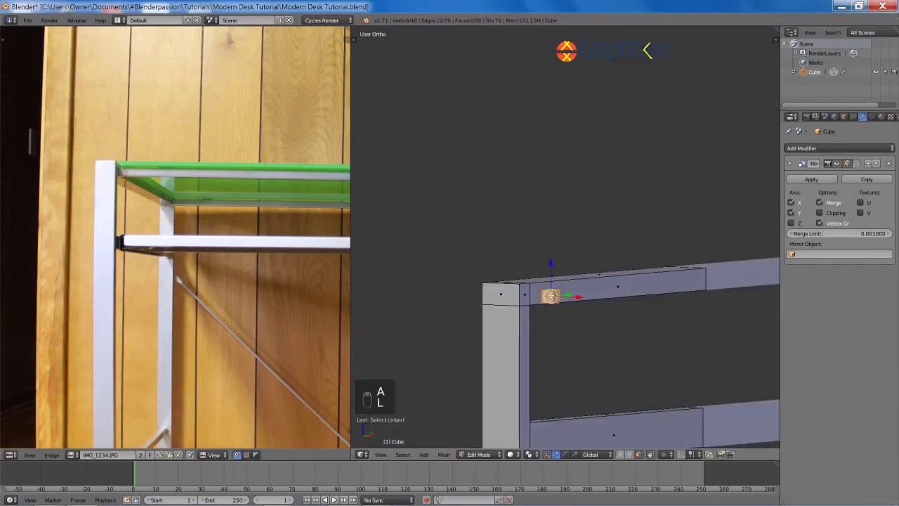
Step: Select the whole leg piece and nudge it sideways into position
{"action": "key", "text": "KP_1"}
{"action": "key", "text": "z"}
{"action": "key", "text": "a"}
{"action": "key", "text": "a"}
{"action": "key", "text": "a"}
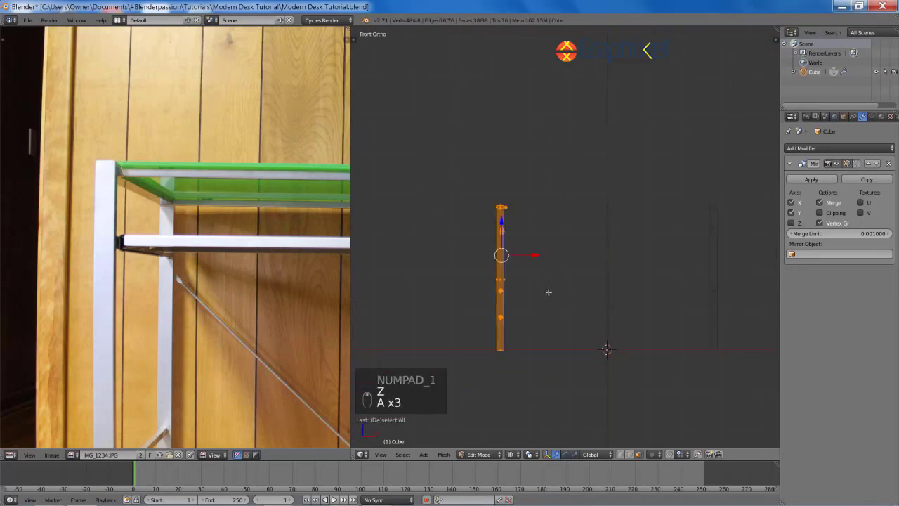
{"action": "key", "text": "g"}
{"action": "left_click", "coordinate": [664, 283]}
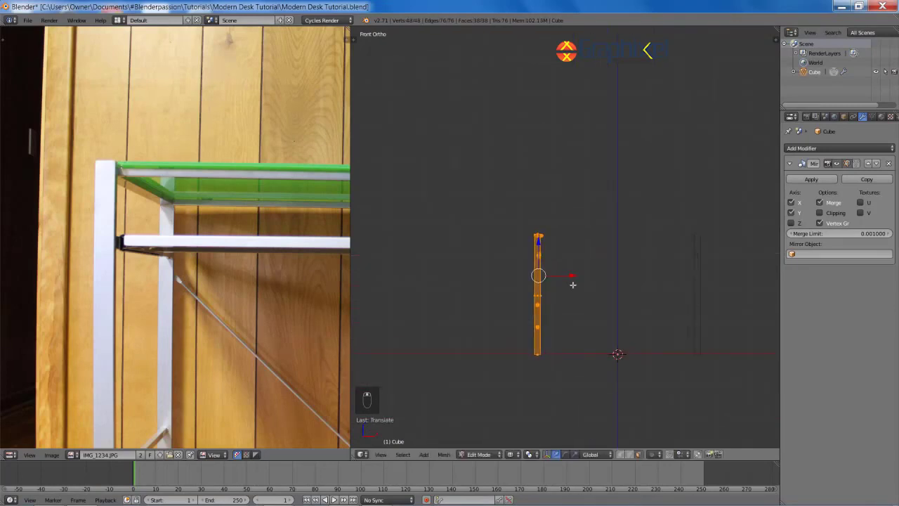
{"action": "key", "text": "g"}
{"action": "left_click", "coordinate": [612, 300]}
{"action": "key", "text": "z"}
{"action": "middle_click_drag", "start_coordinate": [599, 281], "coordinate": [542, 297]}
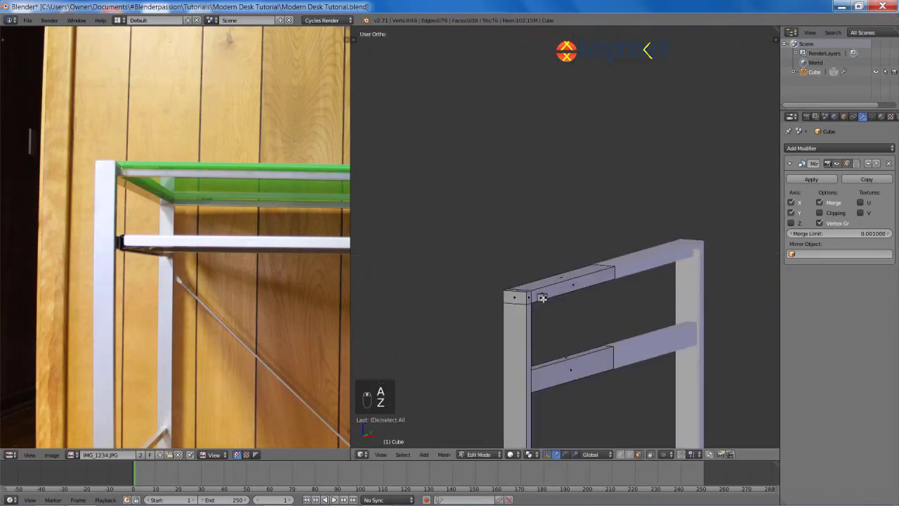
Step: Shrink the selected rail piece and move it left along X
{"action": "key", "text": "KP_1"}
{"action": "key", "text": "z"}
{"action": "scroll", "coordinate": [608, 255], "scroll_direction": "up", "scroll_amount": 6}
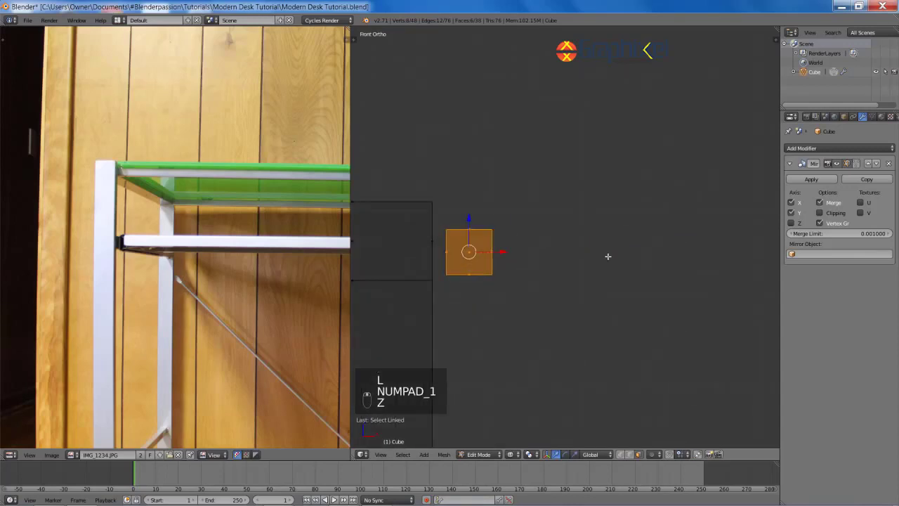
{"action": "key", "text": "s"}
{"action": "left_click", "coordinate": [565, 246]}
{"action": "middle_click_drag", "start_coordinate": [563, 246], "coordinate": [637, 255], "text": "shift"}
{"action": "scroll", "coordinate": [638, 259], "scroll_direction": "up", "scroll_amount": 4}
{"action": "key", "text": "g"}
{"action": "key", "text": "x"}
{"action": "left_click", "coordinate": [601, 259]}
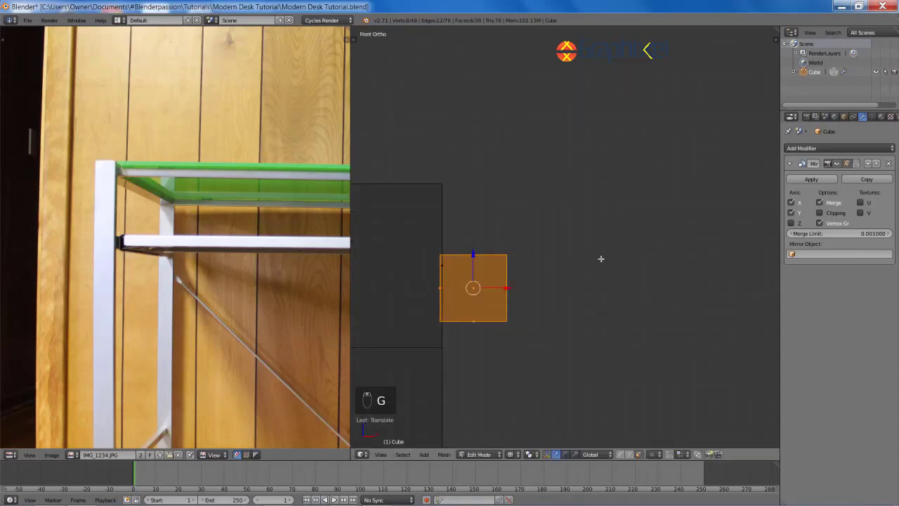
Step: Raise the rail piece slightly along Z and enlarge it a little
{"action": "key", "text": "g"}
{"action": "key", "text": "z"}
{"action": "left_click", "coordinate": [599, 423]}
{"action": "key", "text": "s"}
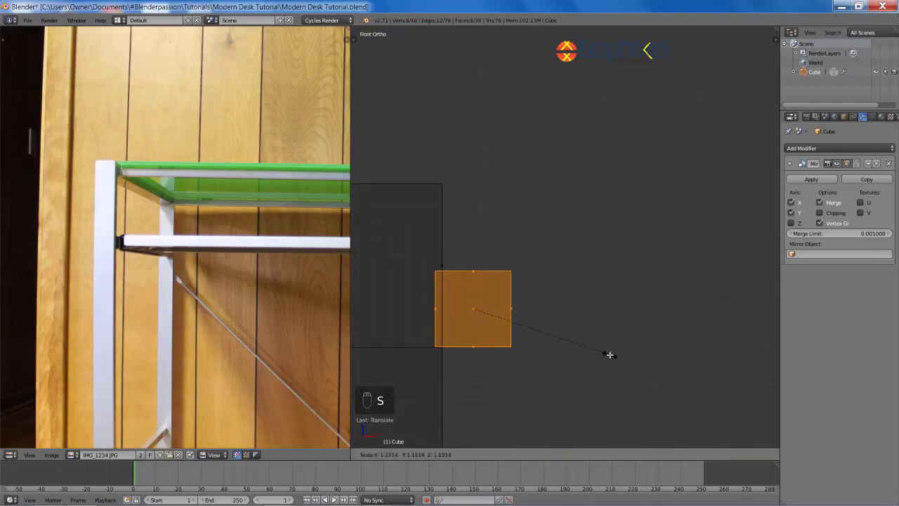
{"action": "left_click", "coordinate": [605, 315]}
Step: Stretch the piece's right face along X so the rail spans the desk width
{"action": "right_click", "coordinate": [507, 305]}
{"action": "middle_click_drag", "start_coordinate": [602, 323], "coordinate": [400, 253], "text": "shift"}
{"action": "scroll", "coordinate": [748, 241], "scroll_direction": "down", "scroll_amount": 7}
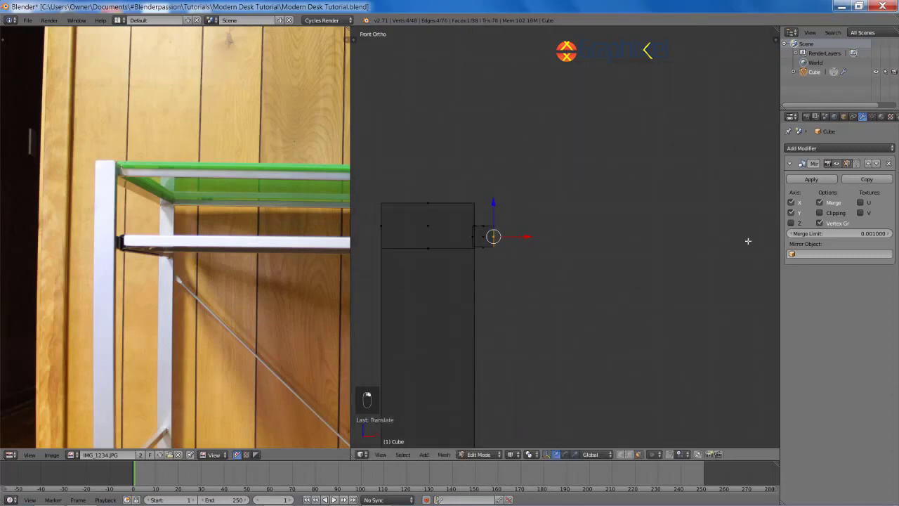
{"action": "scroll", "coordinate": [490, 264], "scroll_direction": "down", "scroll_amount": 9}
{"action": "middle_click_drag", "start_coordinate": [619, 277], "coordinate": [505, 272], "text": "shift"}
{"action": "key", "text": "g"}
{"action": "key", "text": "x"}
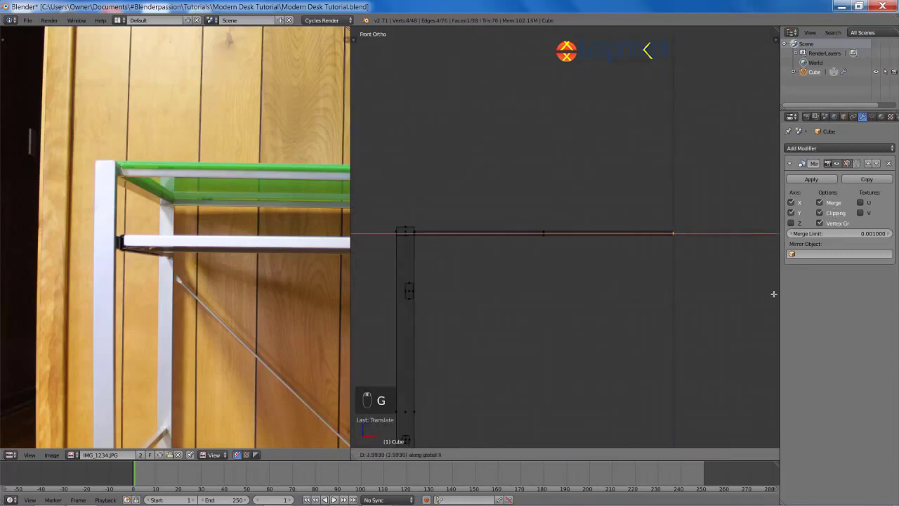
{"action": "left_click", "coordinate": [773, 294]}
{"action": "key", "text": "z"}
{"action": "middle_click_drag", "start_coordinate": [698, 283], "coordinate": [561, 301]}
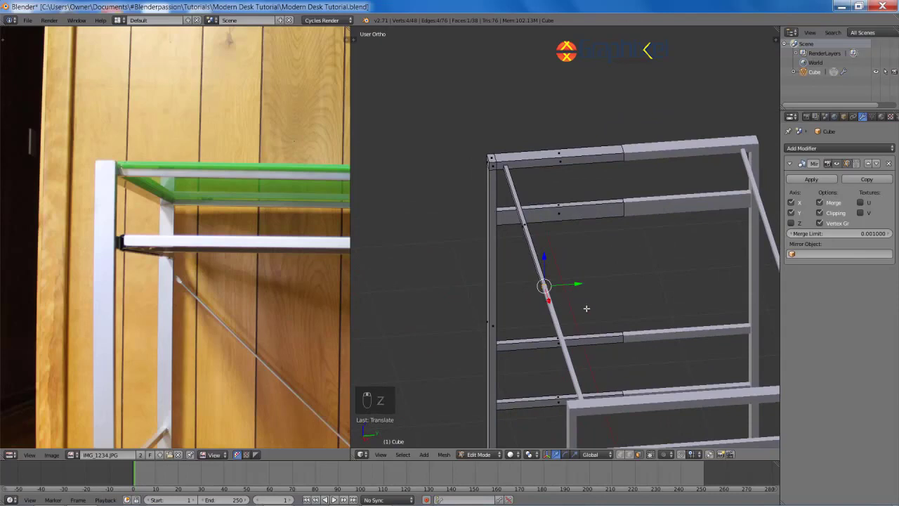
Step: Select the whole rail, shift it along Y into place, and exit Edit Mode
{"action": "key", "text": "ctrl+KP_Add"}
{"action": "key", "text": "g"}
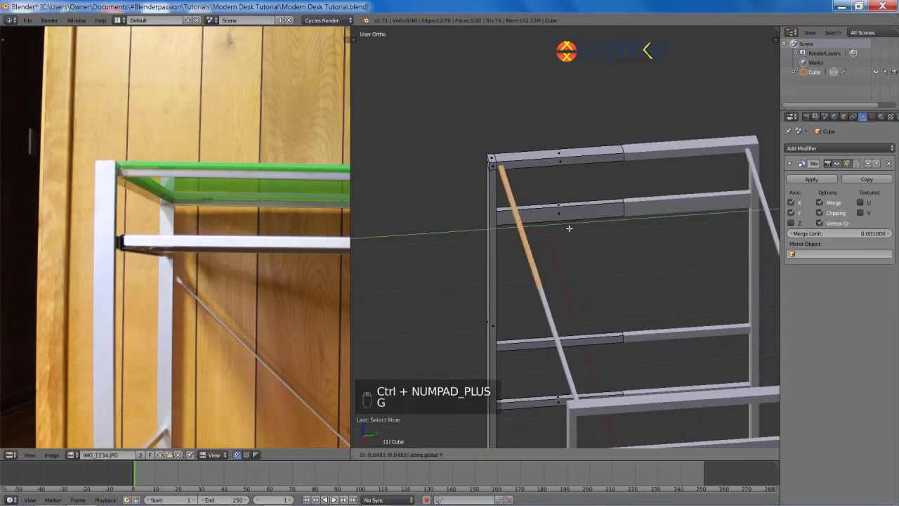
{"action": "left_click", "coordinate": [570, 229]}
{"action": "scroll", "coordinate": [562, 237], "scroll_direction": "down", "scroll_amount": 4}
{"action": "middle_click_drag", "start_coordinate": [563, 238], "coordinate": [628, 217]}
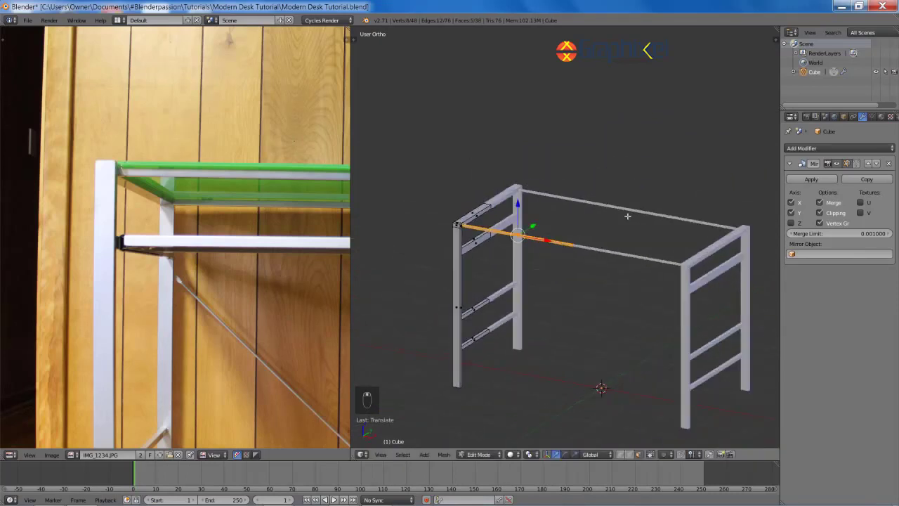
{"action": "middle_click_drag", "start_coordinate": [551, 290], "coordinate": [566, 289]}
{"action": "key", "text": "Tab"}
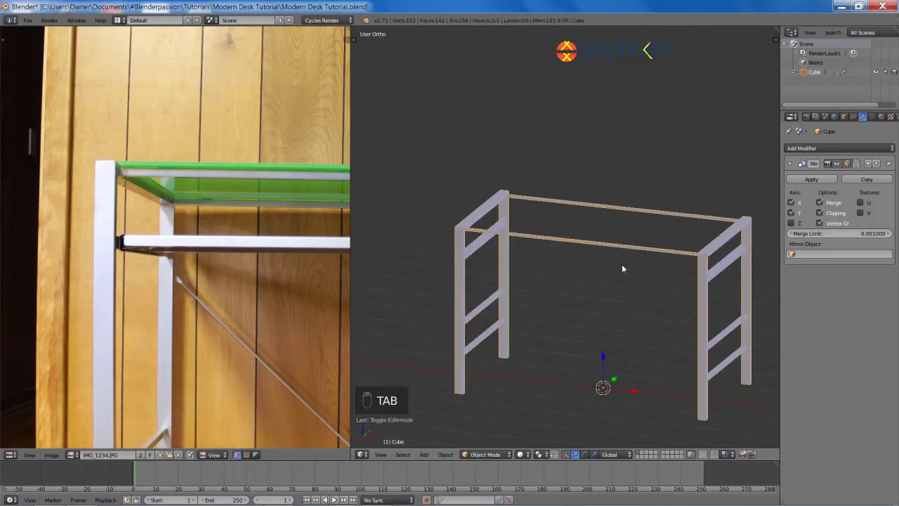
Step: Add a Subdivision Surface modifier (Ctrl+2) and place a first edge loop near the leg end
{"action": "key", "text": "ctrl+2"}
{"action": "middle_click_drag", "start_coordinate": [621, 264], "coordinate": [636, 276], "text": "shift"}
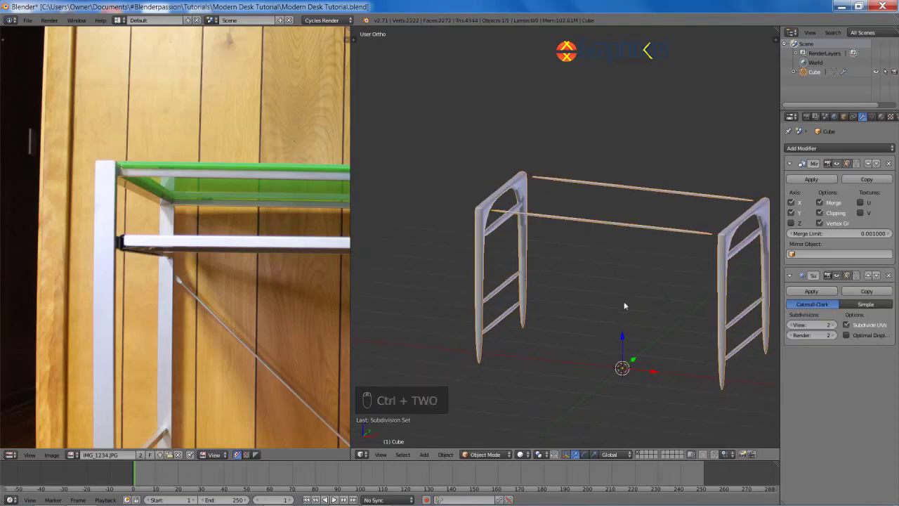
{"action": "key", "text": "Tab"}
{"action": "scroll", "coordinate": [581, 195], "scroll_direction": "up", "scroll_amount": 6}
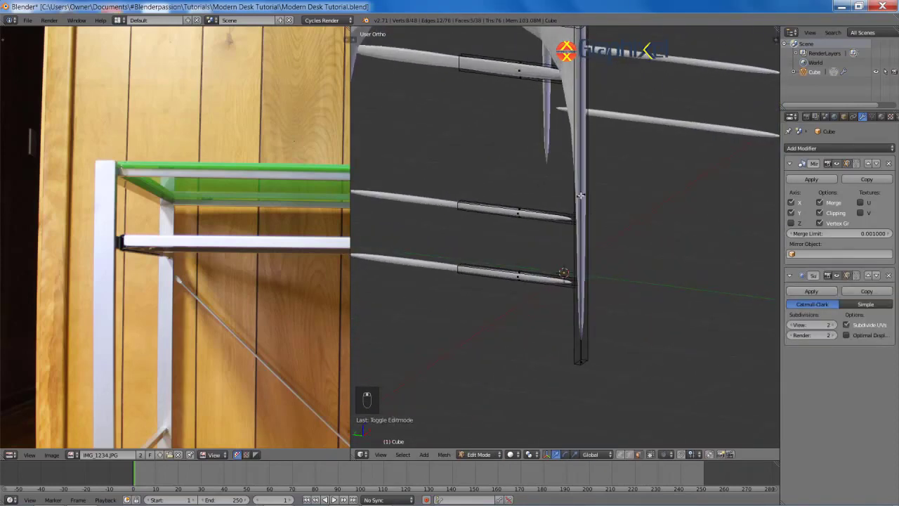
{"action": "key", "text": "ctrl+r"}
{"action": "left_click", "coordinate": [583, 194]}
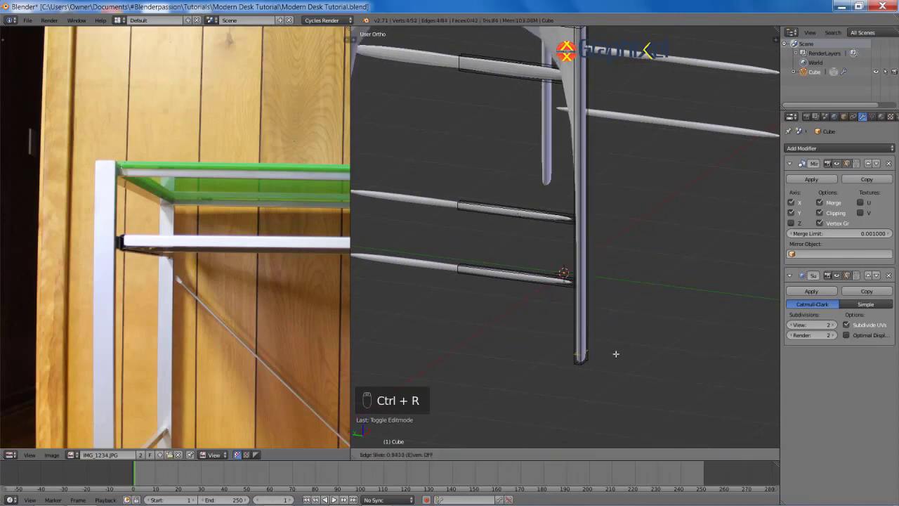
{"action": "left_click", "coordinate": [610, 406]}
{"action": "middle_click_drag", "start_coordinate": [608, 175], "coordinate": [615, 267], "text": "shift"}
Step: Add more loop cuts on the leg and slide one toward the corner
{"action": "key", "text": "ctrl+r"}
{"action": "left_click", "coordinate": [602, 300]}
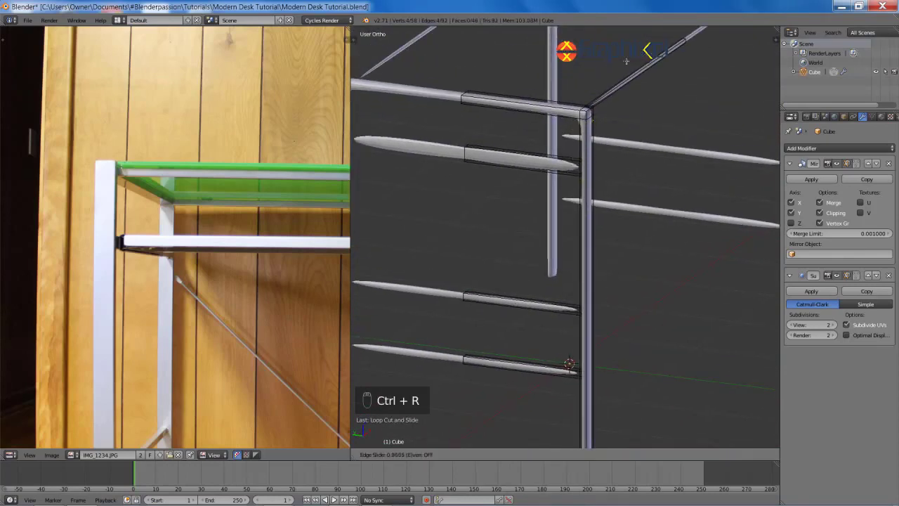
{"action": "middle_click_drag", "start_coordinate": [649, 299], "coordinate": [562, 270]}
{"action": "key", "text": "ctrl+r"}
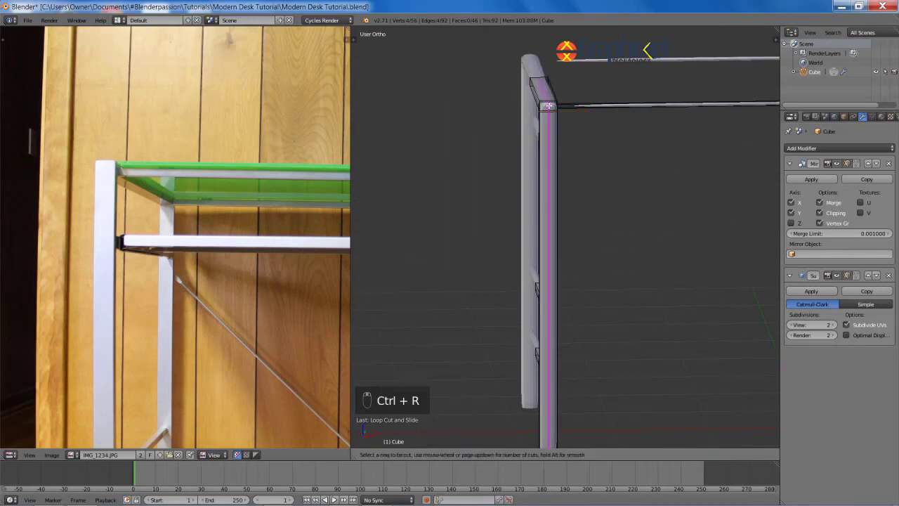
{"action": "left_click", "coordinate": [563, 269]}
{"action": "left_click", "coordinate": [472, 131]}
{"action": "key", "text": "ctrl+r"}
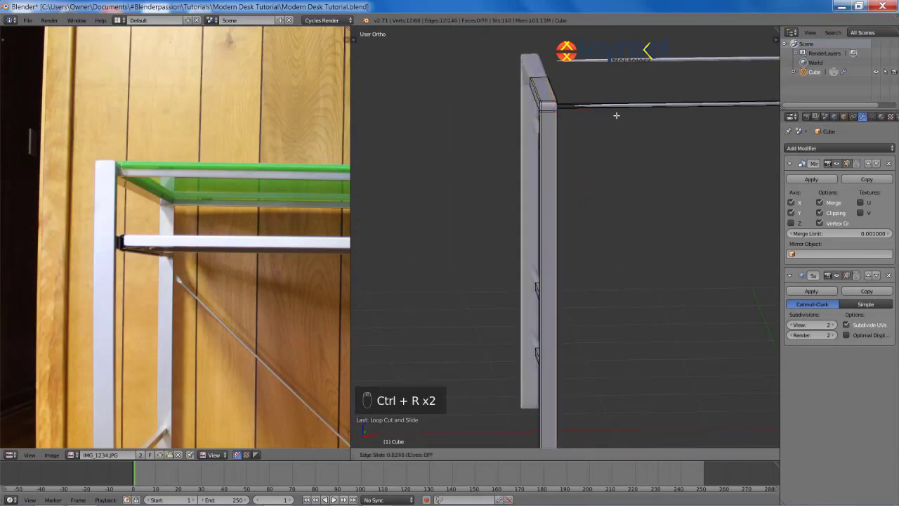
{"action": "left_click", "coordinate": [614, 126]}
{"action": "scroll", "coordinate": [470, 124], "scroll_direction": "up", "scroll_amount": 3}
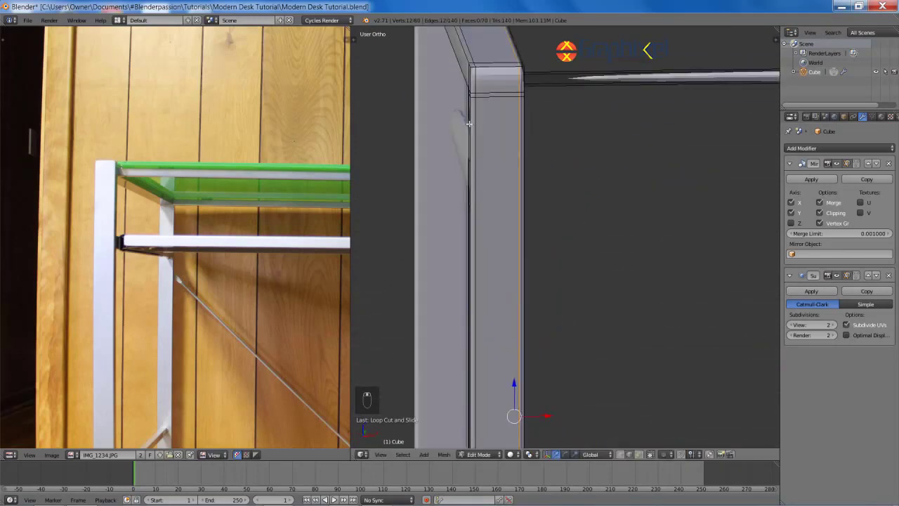
{"action": "key", "text": "g"}
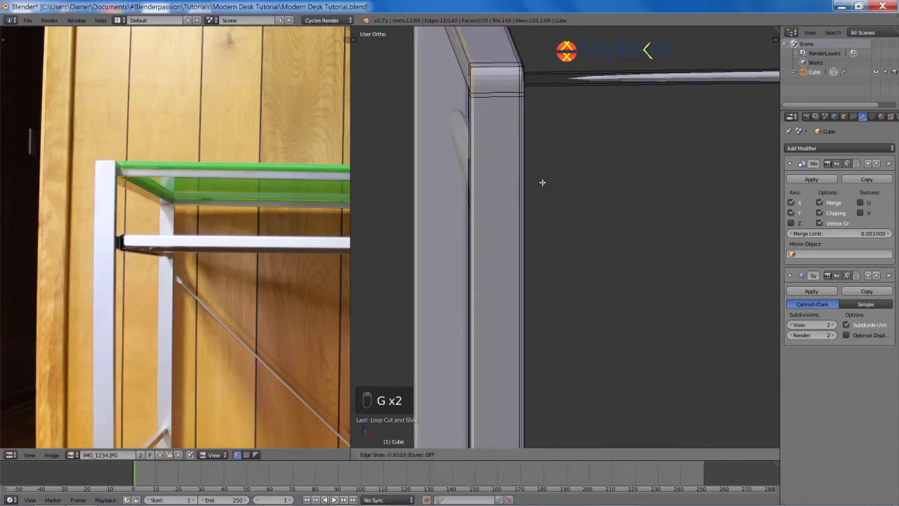
{"action": "scroll", "coordinate": [543, 180], "scroll_direction": "down", "scroll_amount": 2}
Step: Apply Shade Smooth to the desk frame in Object Mode
{"action": "key", "text": "Tab"}
{"action": "key", "text": "space"}
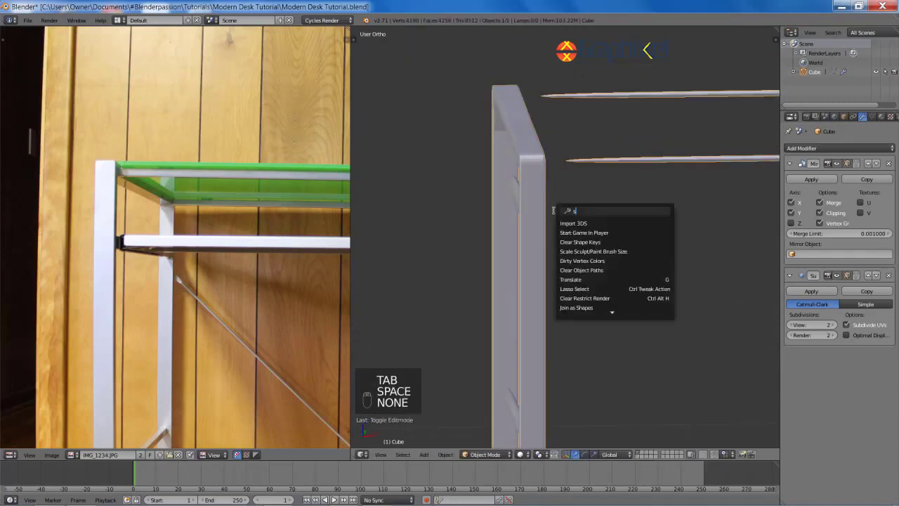
{"action": "key", "text": "Return"}
{"action": "scroll", "coordinate": [639, 214], "scroll_direction": "down", "scroll_amount": 2}
{"action": "key", "text": "Tab"}
{"action": "scroll", "coordinate": [558, 187], "scroll_direction": "up", "scroll_amount": 4}
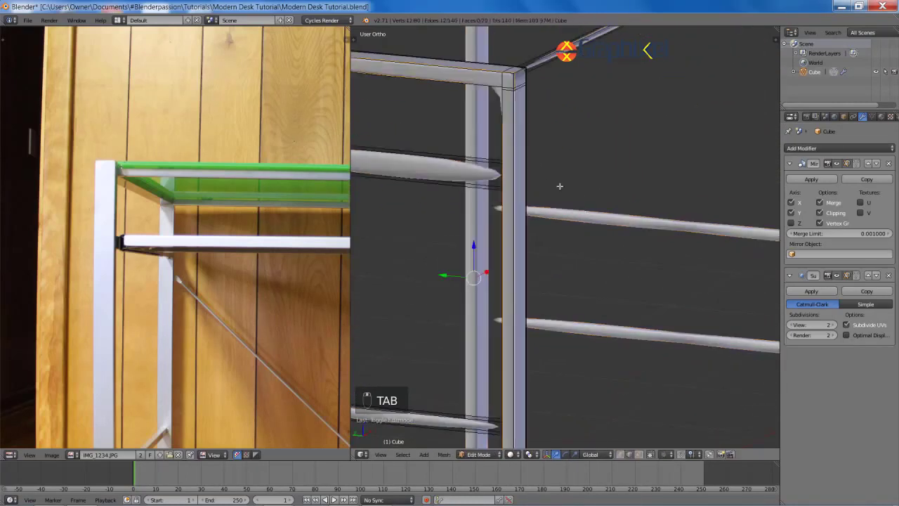
Step: Add an edge loop on the top beam near the leg's top corner
{"action": "key", "text": "ctrl+r"}
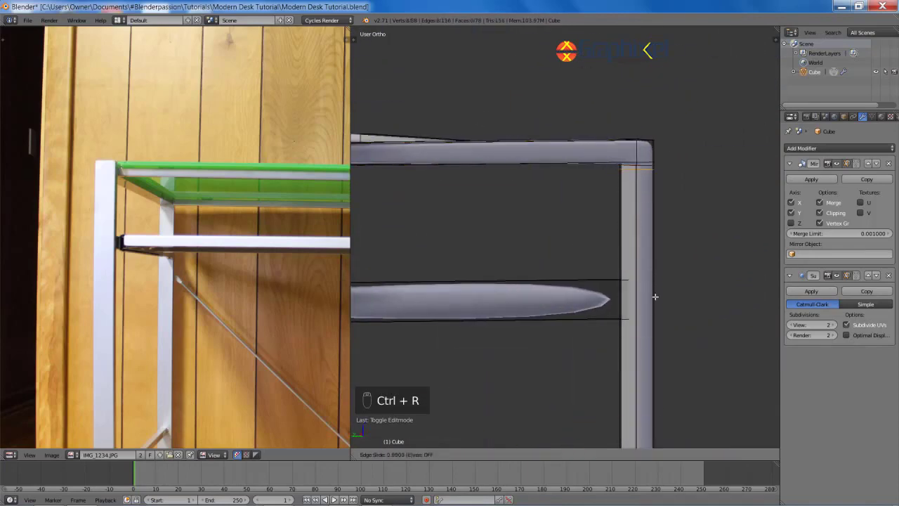
{"action": "key", "text": "ctrl+z"}
{"action": "key", "text": "ctrl+r"}
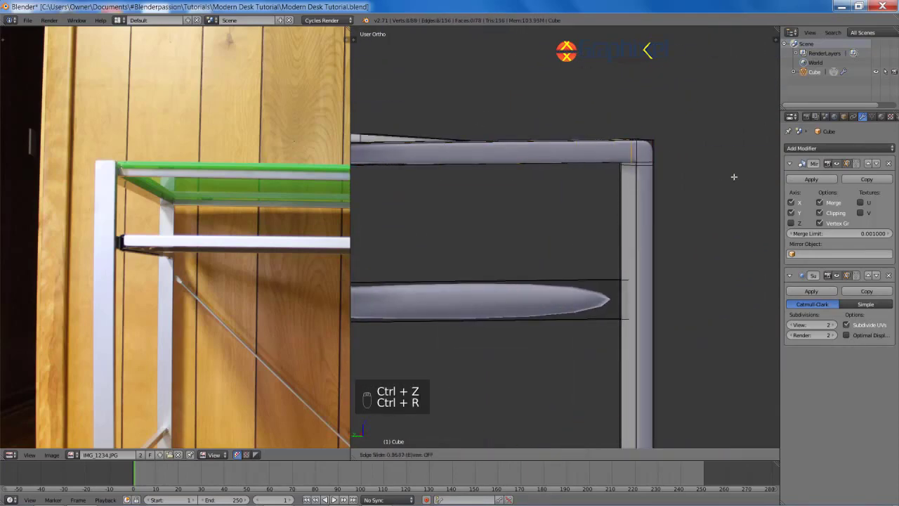
{"action": "middle_click_drag", "start_coordinate": [767, 173], "coordinate": [578, 230]}
{"action": "key", "text": "ctrl+r"}
{"action": "left_click", "coordinate": [721, 133]}
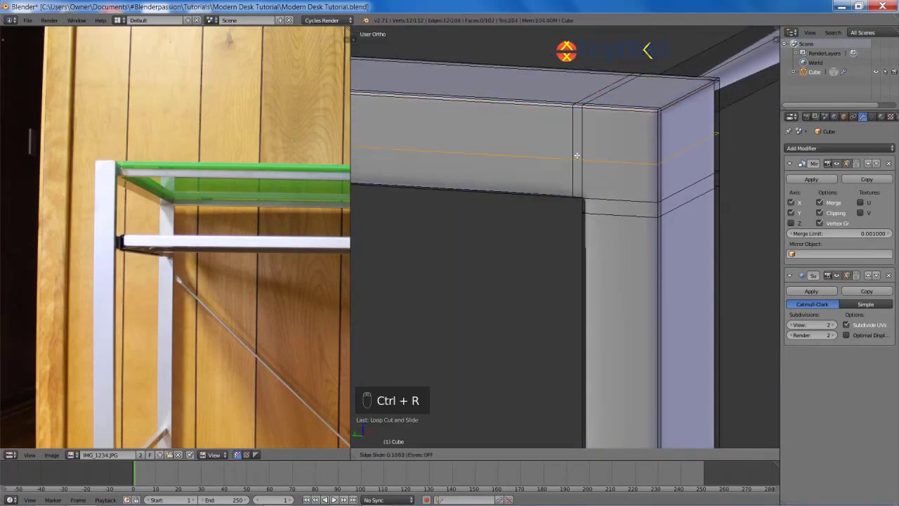
{"action": "left_click", "coordinate": [717, 167]}
{"action": "scroll", "coordinate": [545, 187], "scroll_direction": "down", "scroll_amount": 10}
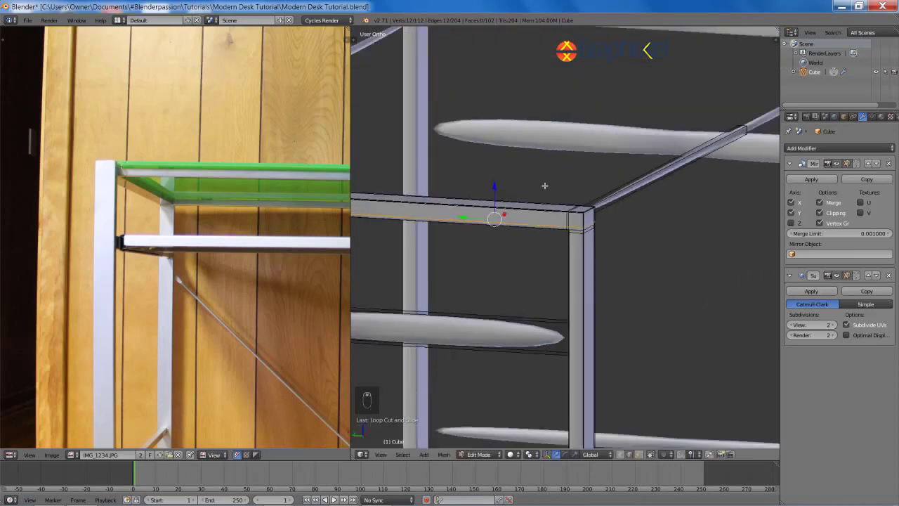
{"action": "middle_click_drag", "start_coordinate": [550, 187], "coordinate": [762, 214], "text": "shift"}
{"action": "scroll", "coordinate": [656, 271], "scroll_direction": "up", "scroll_amount": 6}
Step: Deselect all and add an edge loop near the end of the beam
{"action": "key", "text": "a"}
{"action": "key", "text": "Tab"}
{"action": "middle_click_drag", "start_coordinate": [663, 229], "coordinate": [599, 171]}
{"action": "key", "text": "Tab"}
{"action": "key", "text": "ctrl+r"}
{"action": "left_click", "coordinate": [615, 349]}
{"action": "left_click", "coordinate": [581, 276]}
{"action": "key", "text": "ctrl+r"}
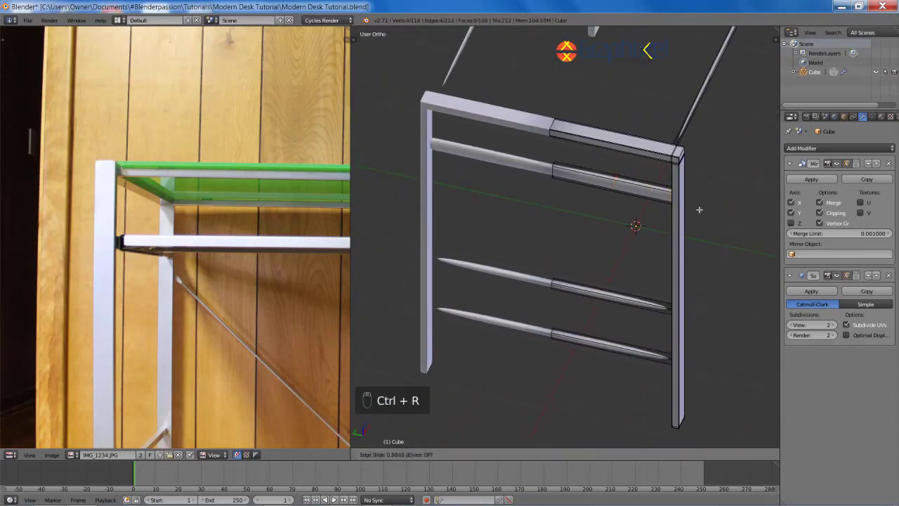
Step: Slide the selected loop toward the corner, checking it in wireframe view
{"action": "scroll", "coordinate": [678, 205], "scroll_direction": "up", "scroll_amount": 5}
{"action": "middle_click_drag", "start_coordinate": [679, 205], "coordinate": [613, 218]}
{"action": "key", "text": "g"}
{"action": "key", "text": "g"}
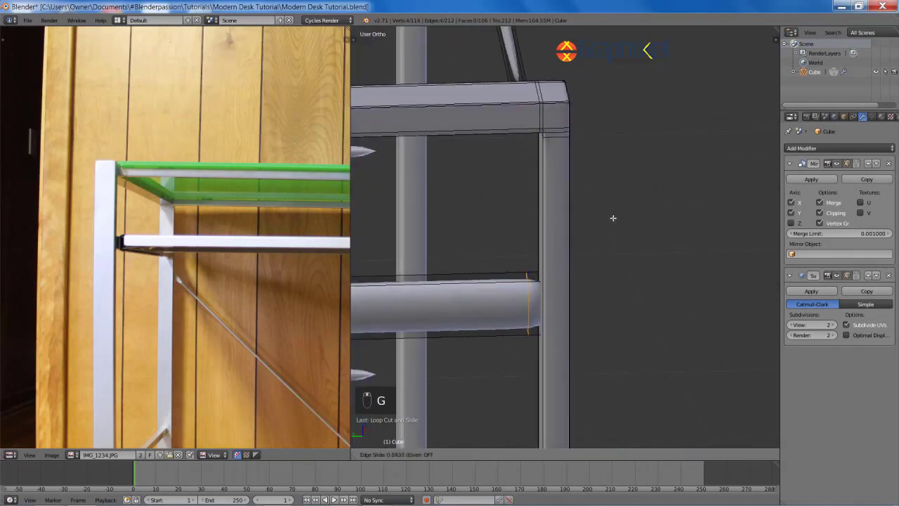
{"action": "left_click", "coordinate": [370, 287]}
{"action": "key", "text": "z"}
{"action": "middle_click_drag", "start_coordinate": [602, 299], "coordinate": [637, 298]}
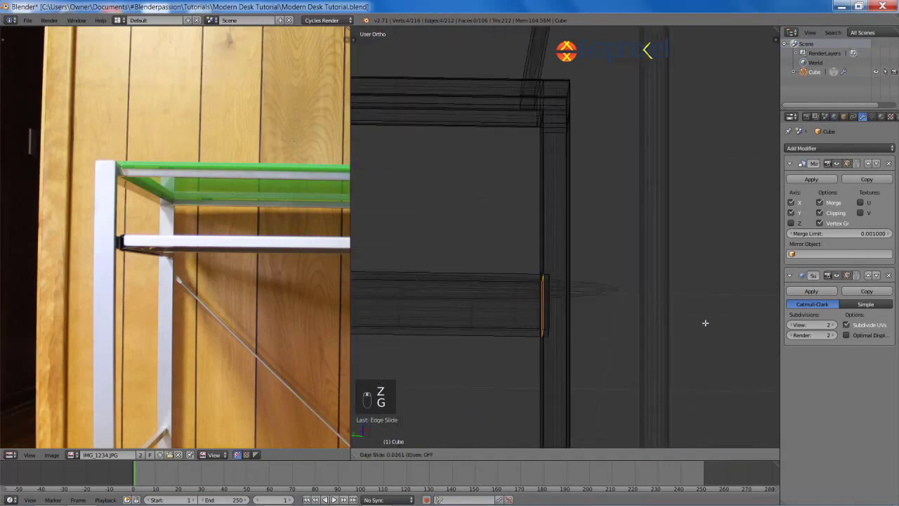
{"action": "left_click", "coordinate": [710, 362]}
{"action": "scroll", "coordinate": [678, 346], "scroll_direction": "down", "scroll_amount": 3}
{"action": "key", "text": "z"}
{"action": "middle_click_drag", "start_coordinate": [593, 326], "coordinate": [644, 341], "text": "shift"}
{"action": "scroll", "coordinate": [643, 341], "scroll_direction": "down", "scroll_amount": 3}
Step: Add loop cuts near the end of the thin bar
{"action": "key", "text": "ctrl+r"}
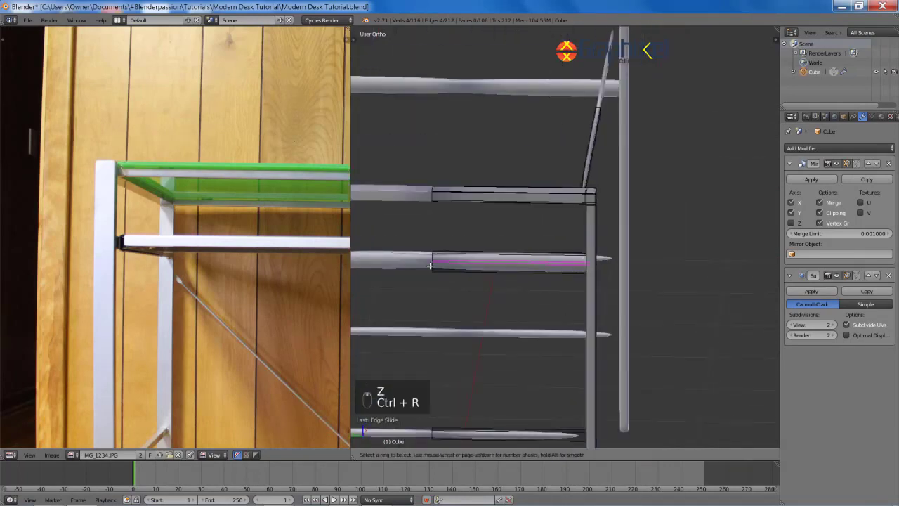
{"action": "left_click", "coordinate": [430, 265]}
{"action": "key", "text": "ctrl+r"}
{"action": "left_click", "coordinate": [434, 264]}
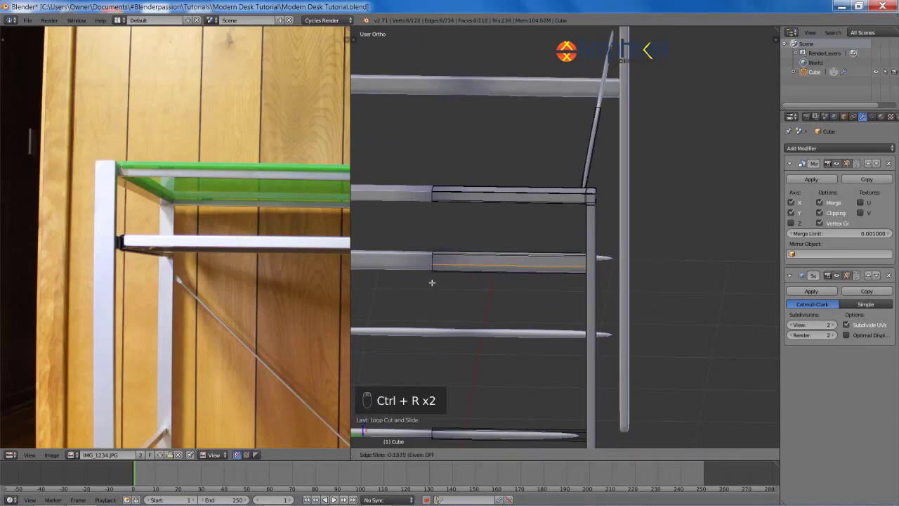
{"action": "middle_click_drag", "start_coordinate": [467, 209], "coordinate": [544, 235], "text": "shift"}
{"action": "key", "text": "ctrl+r"}
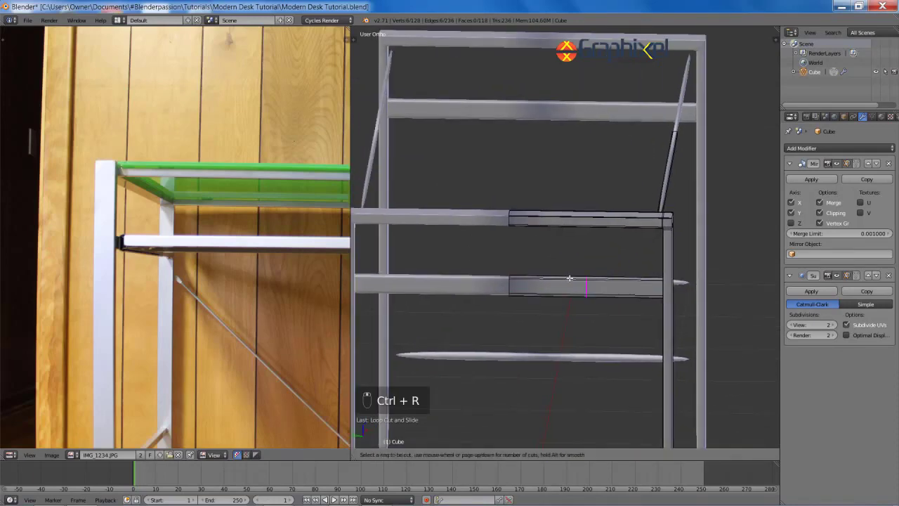
{"action": "left_click", "coordinate": [447, 222]}
Step: At the desk's other corner, slide a loop along the thin bar in wireframe
{"action": "middle_click_drag", "start_coordinate": [663, 336], "coordinate": [423, 245], "text": "shift"}
{"action": "scroll", "coordinate": [618, 257], "scroll_direction": "up", "scroll_amount": 4}
{"action": "middle_click_drag", "start_coordinate": [476, 235], "coordinate": [640, 241]}
{"action": "middle_click_drag", "start_coordinate": [650, 345], "coordinate": [618, 197], "text": "shift"}
{"action": "scroll", "coordinate": [611, 203], "scroll_direction": "up", "scroll_amount": 3}
{"action": "key", "text": "ctrl+r"}
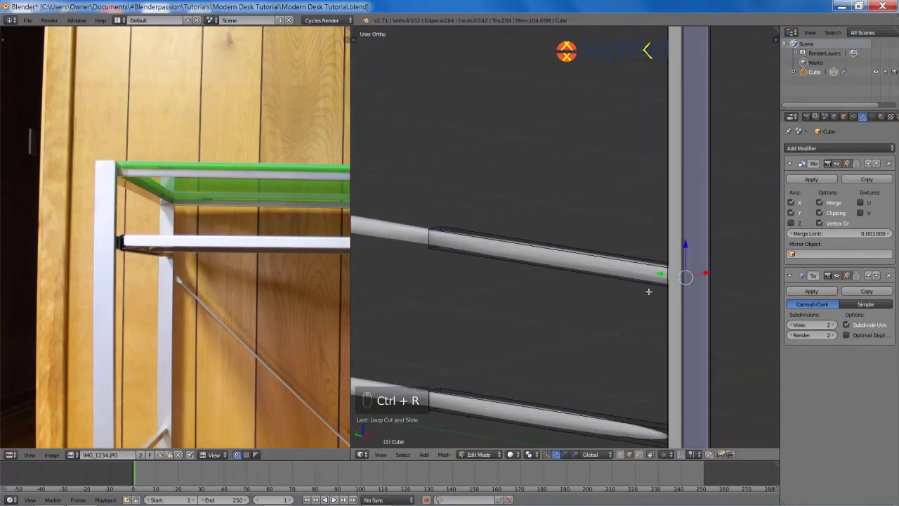
{"action": "key", "text": "z"}
{"action": "middle_click_drag", "start_coordinate": [649, 292], "coordinate": [690, 307]}
{"action": "key", "text": "g"}
{"action": "key", "text": "g"}
{"action": "left_click", "coordinate": [704, 307]}
{"action": "key", "text": "z"}
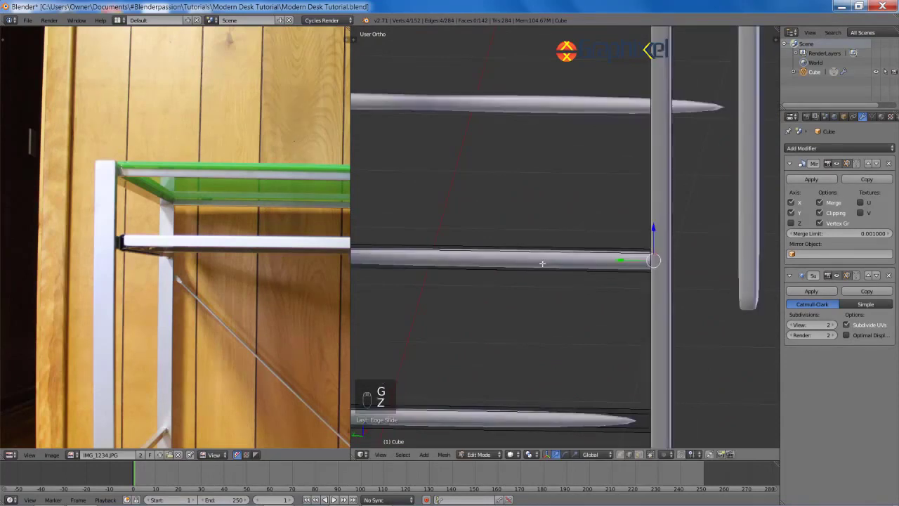
Step: Add a horizontal loop on the bar and a second loop just below it
{"action": "key", "text": "ctrl+r"}
{"action": "right_click", "coordinate": [653, 266]}
{"action": "key", "text": "z"}
{"action": "key", "text": "ctrl+r"}
{"action": "left_click", "coordinate": [660, 265]}
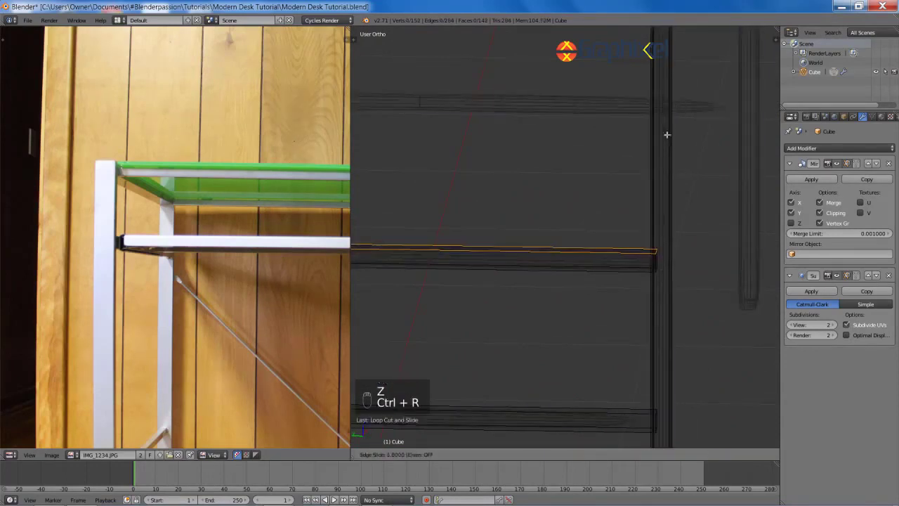
{"action": "left_click", "coordinate": [664, 184]}
{"action": "key", "text": "ctrl+r"}
{"action": "left_click", "coordinate": [655, 266]}
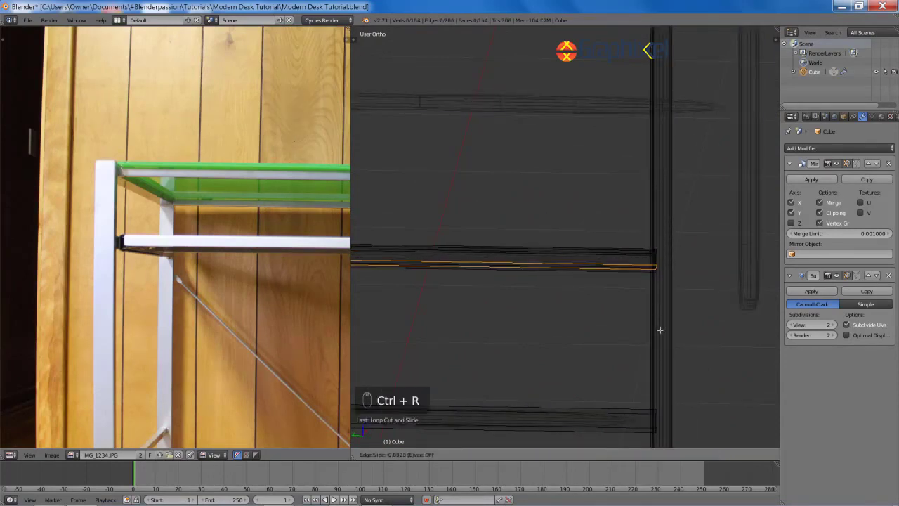
{"action": "key", "text": "z"}
{"action": "scroll", "coordinate": [643, 320], "scroll_direction": "down", "scroll_amount": 4}
{"action": "middle_click_drag", "start_coordinate": [564, 287], "coordinate": [616, 297], "text": "shift"}
{"action": "scroll", "coordinate": [604, 292], "scroll_direction": "up", "scroll_amount": 2}
Step: Add vertical loop cuts on the lower bar near its end
{"action": "key", "text": "a"}
{"action": "key", "text": "ctrl+r"}
{"action": "left_click", "coordinate": [584, 282]}
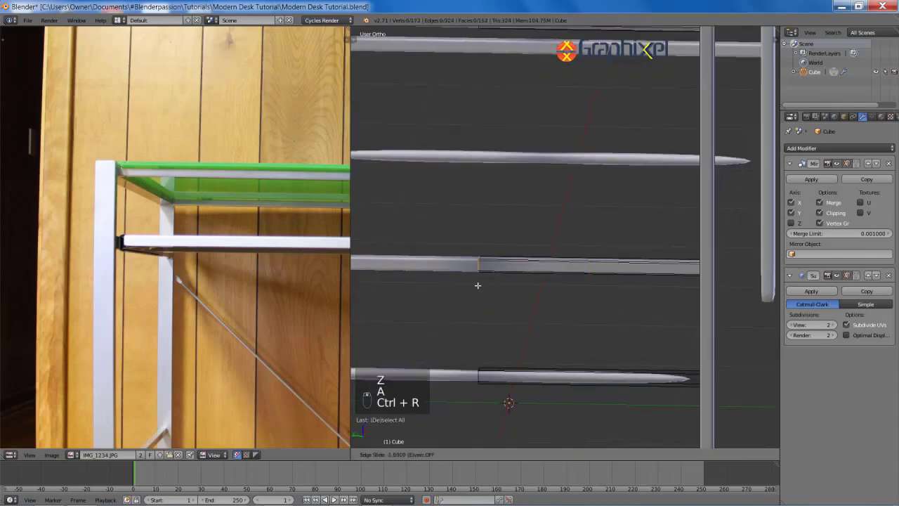
{"action": "middle_click_drag", "start_coordinate": [523, 312], "coordinate": [548, 229], "text": "shift"}
{"action": "key", "text": "a"}
{"action": "key", "text": "ctrl+r"}
{"action": "left_click", "coordinate": [558, 297]}
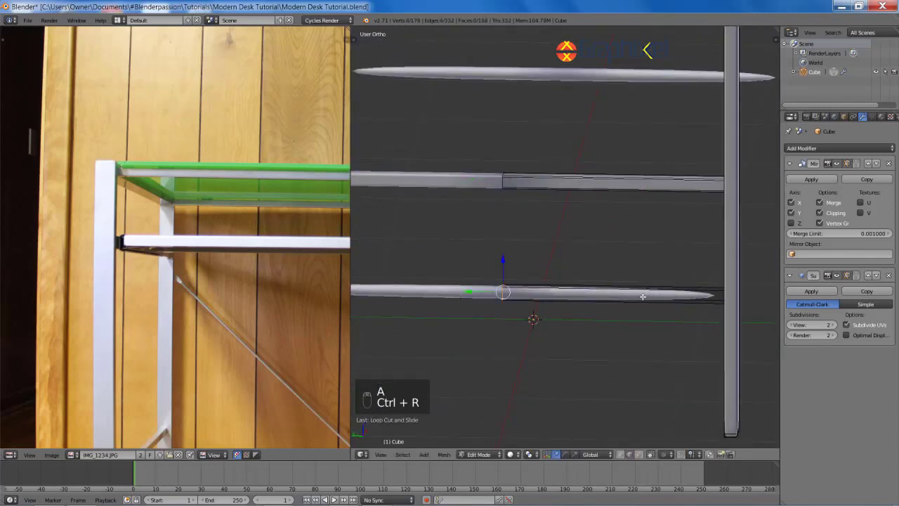
{"action": "middle_click_drag", "start_coordinate": [643, 297], "coordinate": [560, 293], "text": "shift"}
{"action": "key", "text": "ctrl+r"}
{"action": "left_click", "coordinate": [548, 288]}
{"action": "left_click", "coordinate": [657, 309]}
Step: Slide the new edge loop slightly toward the bar end, checking in wireframe
{"action": "key", "text": "z"}
{"action": "middle_click_drag", "start_coordinate": [671, 320], "coordinate": [620, 317], "text": "shift"}
{"action": "scroll", "coordinate": [640, 303], "scroll_direction": "up", "scroll_amount": 6}
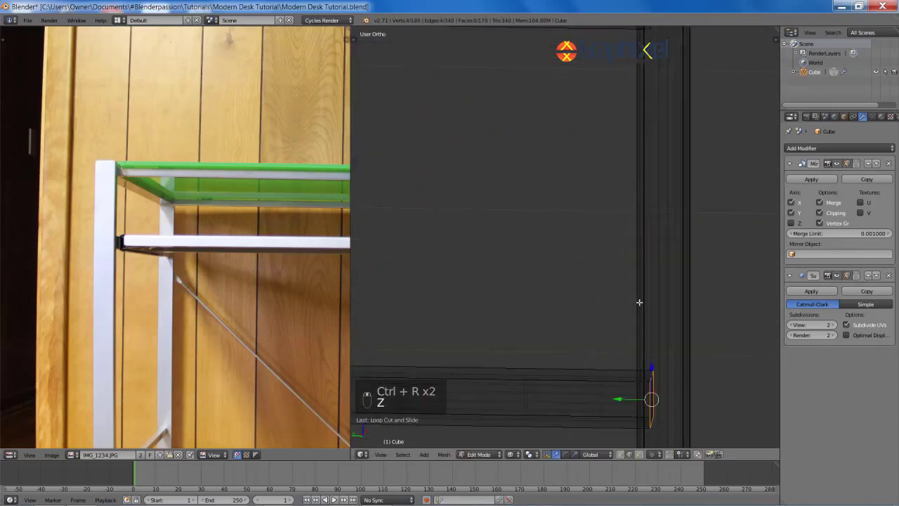
{"action": "key", "text": "g"}
{"action": "key", "text": "g"}
{"action": "left_click", "coordinate": [612, 298]}
{"action": "key", "text": "z"}
{"action": "scroll", "coordinate": [612, 297], "scroll_direction": "down", "scroll_amount": 2}
{"action": "key", "text": "ctrl+r"}
{"action": "right_click", "coordinate": [616, 333]}
Step: Add another loop cut on the lower bar, slid upward toward the end
{"action": "key", "text": "z"}
{"action": "key", "text": "ctrl+r"}
{"action": "left_click", "coordinate": [616, 335]}
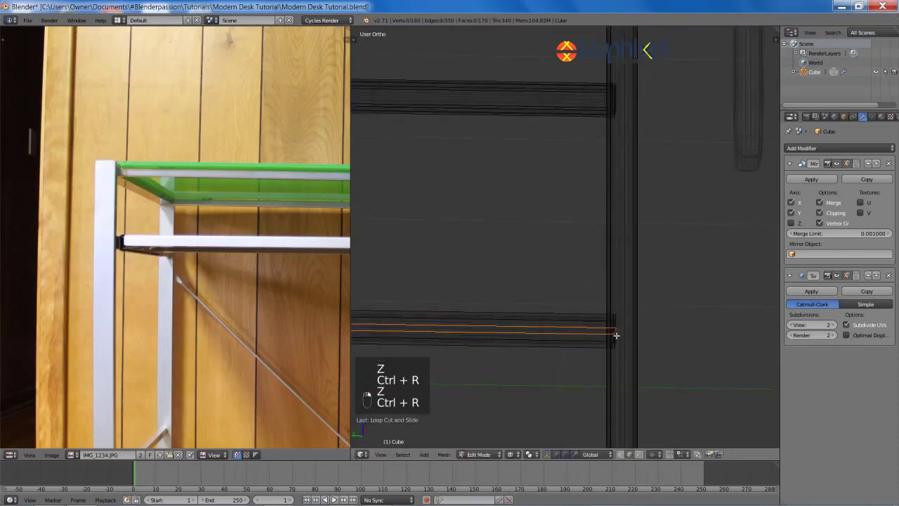
{"action": "left_click", "coordinate": [606, 216]}
{"action": "key", "text": "ctrl+r"}
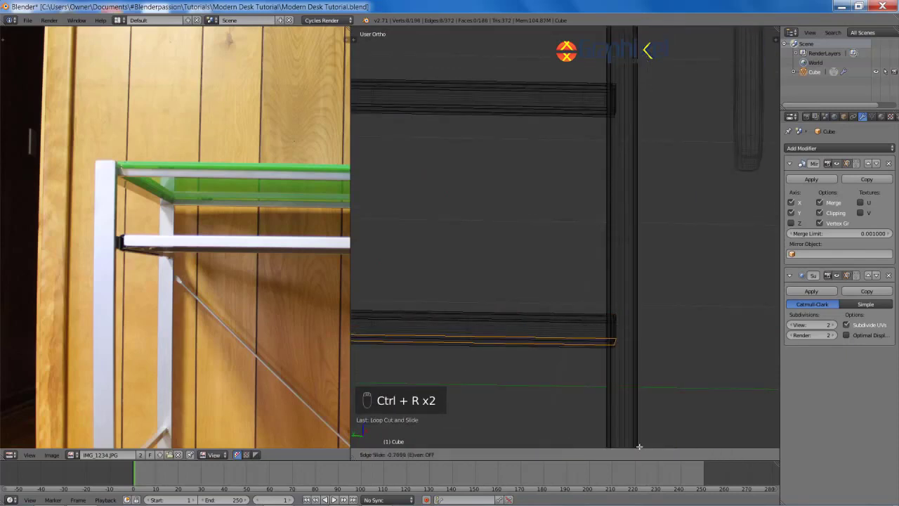
{"action": "key", "text": "z"}
{"action": "scroll", "coordinate": [598, 164], "scroll_direction": "down", "scroll_amount": 2}
{"action": "mouse_move", "coordinate": [598, 165]}
{"action": "middle_mouse_down"}
{"action": "mouse_move", "coordinate": [538, 180]}
{"action": "mouse_move", "coordinate": [577, 195]}
{"action": "mouse_move", "coordinate": [588, 257]}
{"action": "mouse_move", "coordinate": [597, 248]}
{"action": "middle_mouse_up"}
Step: Undo an unwanted loop cut and view the left leg frame
{"action": "key", "text": "ctrl+r"}
{"action": "left_click", "coordinate": [570, 199]}
{"action": "key", "text": "ctrl+z"}
{"action": "scroll", "coordinate": [611, 217], "scroll_direction": "up", "scroll_amount": 7}
{"action": "scroll", "coordinate": [604, 246], "scroll_direction": "down", "scroll_amount": 10}
{"action": "scroll", "coordinate": [611, 242], "scroll_direction": "down", "scroll_amount": 2}
{"action": "middle_click_drag", "start_coordinate": [619, 175], "coordinate": [560, 296], "text": "shift"}
{"action": "scroll", "coordinate": [560, 295], "scroll_direction": "up", "scroll_amount": 2}
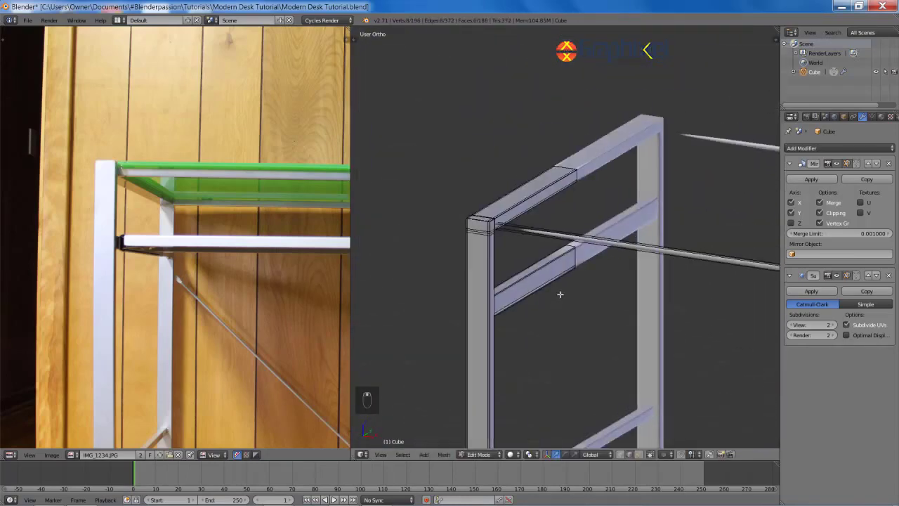
Step: Add a supporting loop cut near the rail end and another on the rod, sliding it into place
{"action": "scroll", "coordinate": [560, 296], "scroll_direction": "down", "scroll_amount": 2}
{"action": "middle_click_drag", "start_coordinate": [619, 238], "coordinate": [499, 175], "text": "shift"}
{"action": "key", "text": "ctrl+r"}
{"action": "left_click", "coordinate": [501, 175]}
{"action": "left_click", "coordinate": [522, 182]}
{"action": "scroll", "coordinate": [500, 217], "scroll_direction": "up", "scroll_amount": 3}
{"action": "key", "text": "ctrl+r"}
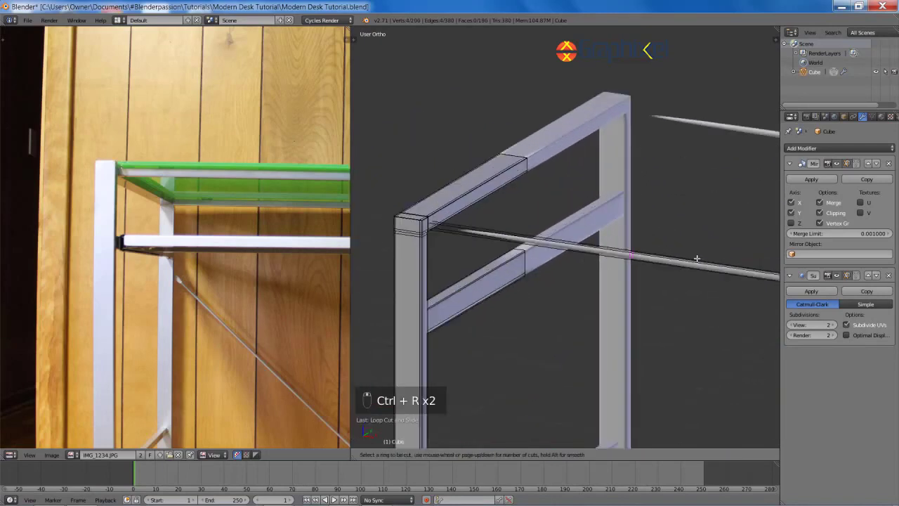
{"action": "left_click", "coordinate": [526, 216]}
{"action": "key", "text": "z"}
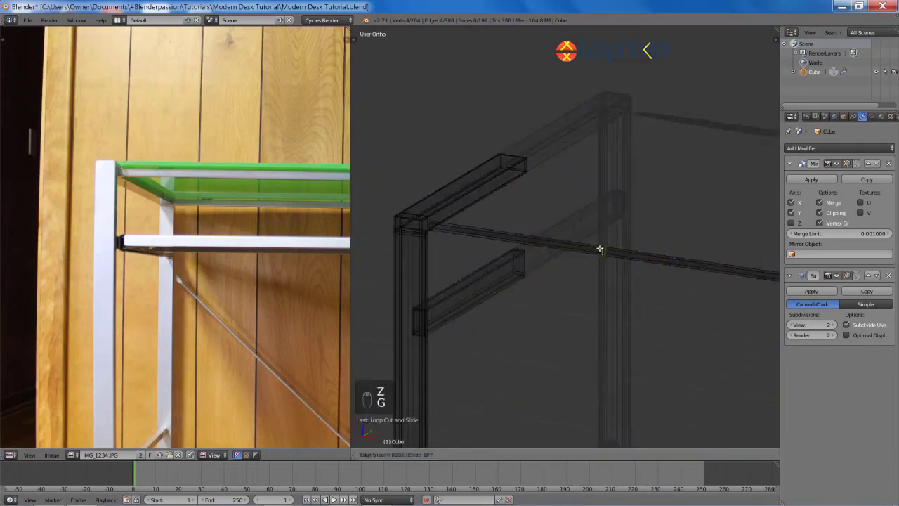
{"action": "left_click", "coordinate": [590, 256]}
{"action": "key", "text": "z"}
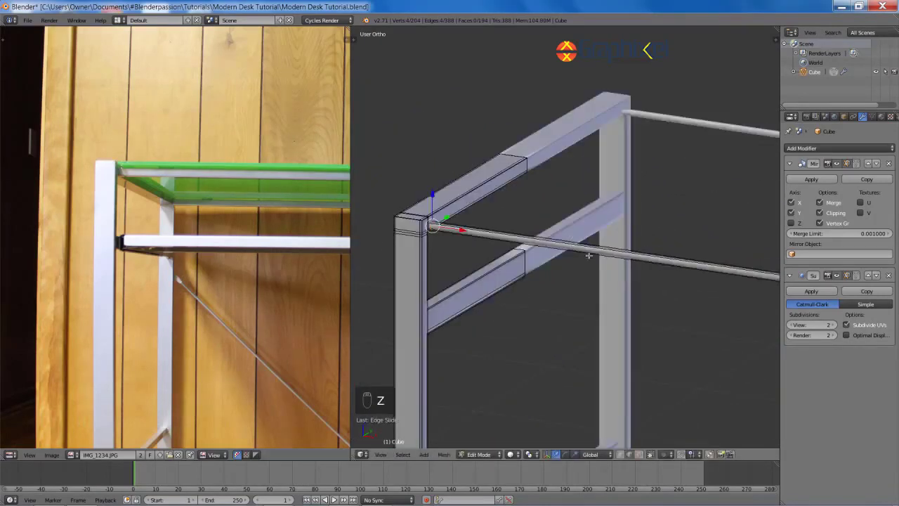
Step: Add further supporting edge loops near the rod ends at the frame corner
{"action": "key", "text": "ctrl+r"}
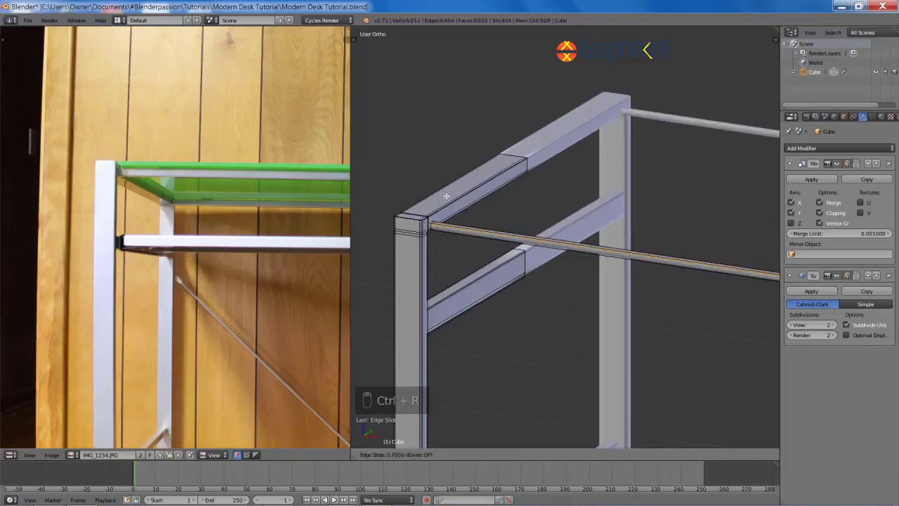
{"action": "left_click", "coordinate": [446, 197]}
{"action": "scroll", "coordinate": [453, 210], "scroll_direction": "up", "scroll_amount": 7}
{"action": "key", "text": "ctrl+r"}
{"action": "left_click", "coordinate": [367, 224]}
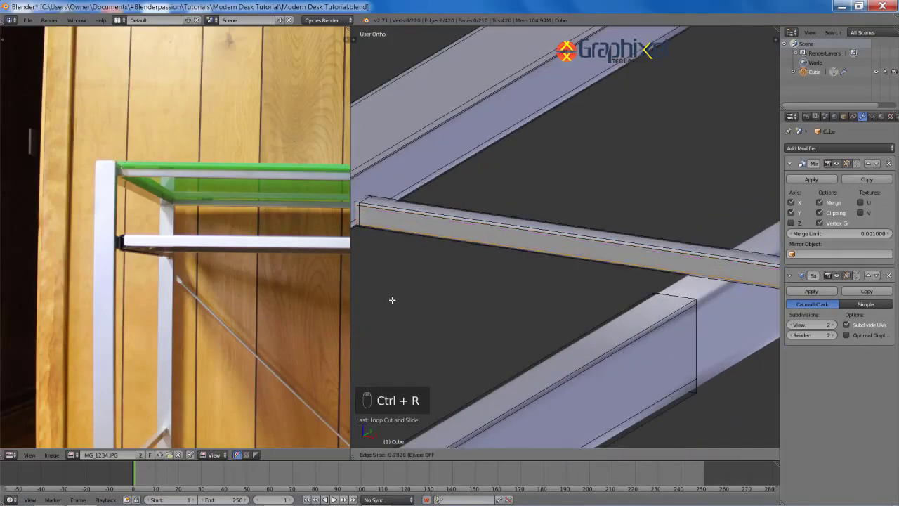
{"action": "left_click", "coordinate": [392, 300]}
{"action": "middle_click_drag", "start_coordinate": [392, 300], "coordinate": [505, 208]}
{"action": "scroll", "coordinate": [375, 260], "scroll_direction": "down", "scroll_amount": 4}
{"action": "scroll", "coordinate": [545, 230], "scroll_direction": "up", "scroll_amount": 1}
{"action": "key", "text": "ctrl+r"}
{"action": "left_click", "coordinate": [549, 204]}
{"action": "key", "text": "ctrl+r"}
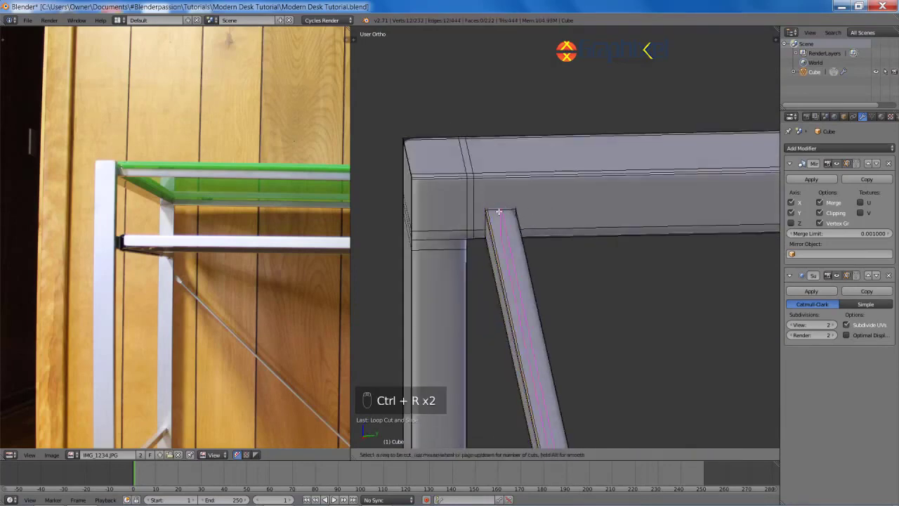
{"action": "middle_click_drag", "start_coordinate": [475, 215], "coordinate": [494, 155]}
{"action": "scroll", "coordinate": [494, 154], "scroll_direction": "down", "scroll_amount": 5}
Step: Deselect everything, return to Object Mode and save the desk file
{"action": "key", "text": "a"}
{"action": "key", "text": "Tab"}
{"action": "scroll", "coordinate": [596, 196], "scroll_direction": "down", "scroll_amount": 3}
{"action": "middle_click_drag", "start_coordinate": [647, 243], "coordinate": [556, 225], "text": "shift"}
{"action": "key", "text": "a"}
{"action": "key", "text": "a"}
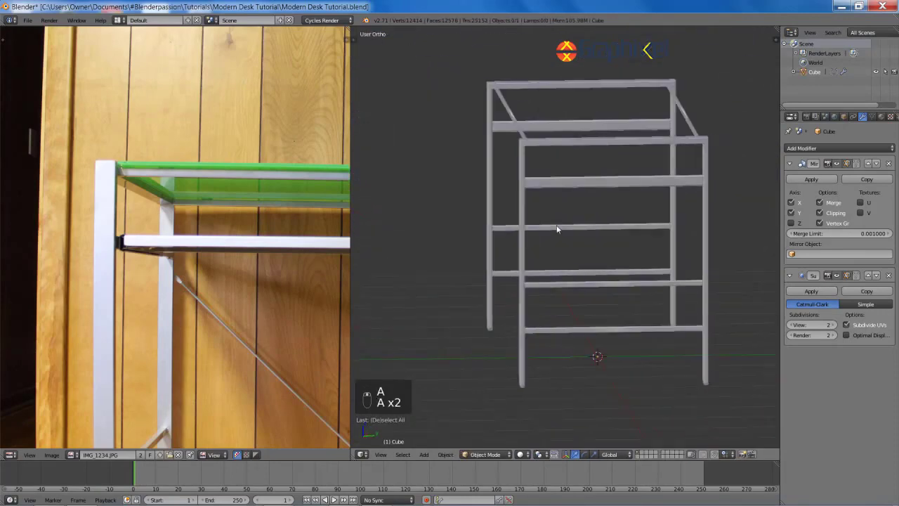
{"action": "key", "text": "ctrl+s"}
{"action": "left_click", "coordinate": [556, 225]}
{"action": "scroll", "coordinate": [571, 240], "scroll_direction": "up", "scroll_amount": 5}
Step: Pan down along the post and orbit to a nearly frontal view of the desk frame
{"action": "middle_click_drag", "start_coordinate": [653, 261], "coordinate": [374, 227], "text": "shift"}
{"action": "middle_click_drag", "start_coordinate": [526, 81], "coordinate": [553, 311], "text": "shift"}
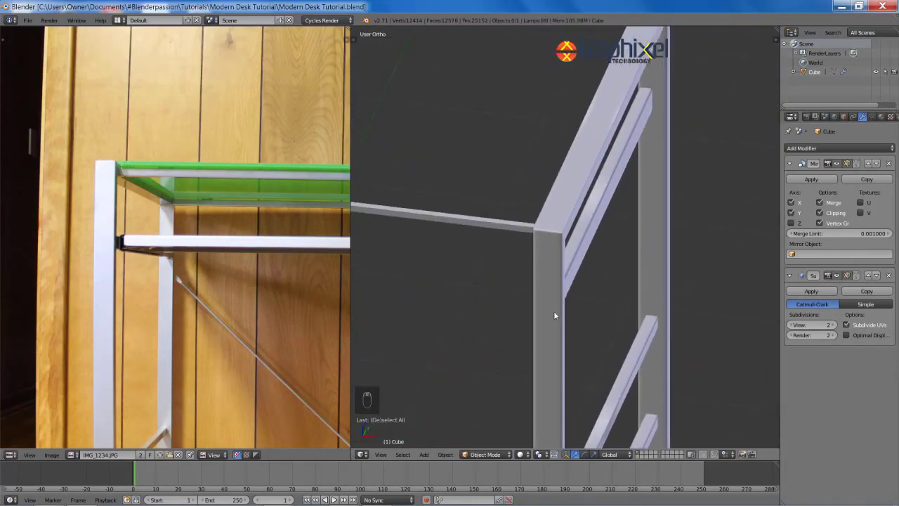
{"action": "scroll", "coordinate": [556, 306], "scroll_direction": "up", "scroll_amount": 6}
{"action": "middle_click_drag", "start_coordinate": [626, 239], "coordinate": [506, 383], "text": "shift"}
{"action": "scroll", "coordinate": [567, 211], "scroll_direction": "down", "scroll_amount": 13}
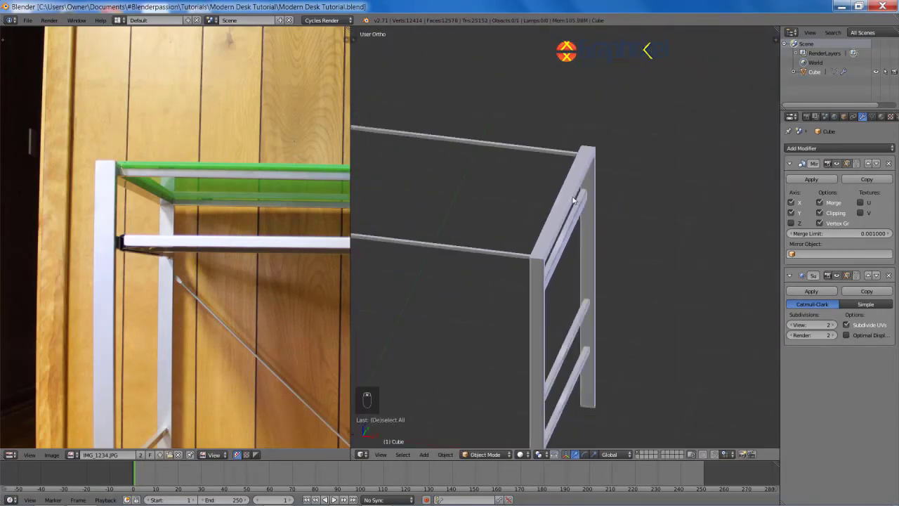
{"action": "middle_click_drag", "start_coordinate": [544, 235], "coordinate": [422, 286], "text": "shift"}
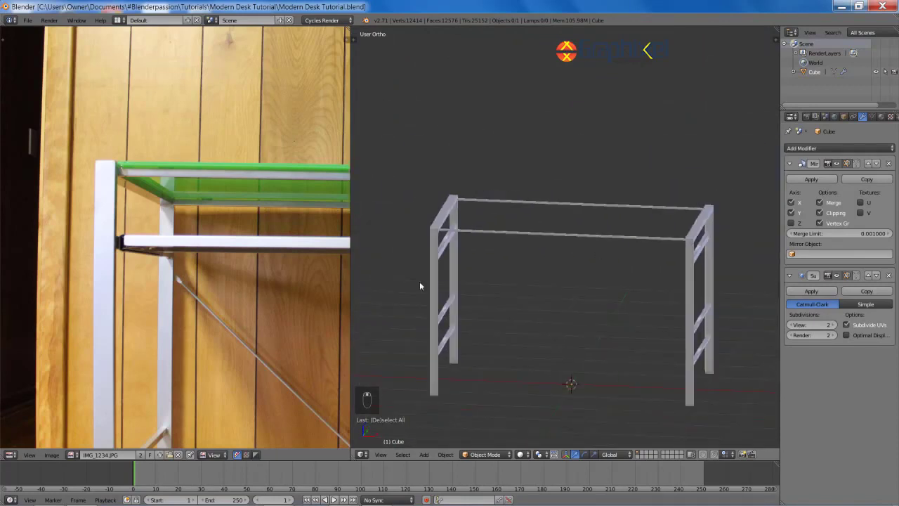
Step: Add a cube for the tabletop, raise it and flatten it into a thin slab
{"action": "scroll", "coordinate": [246, 220], "scroll_direction": "down", "scroll_amount": 3}
{"action": "middle_click_drag", "start_coordinate": [595, 225], "coordinate": [585, 225]}
{"action": "key", "text": "shift+a"}
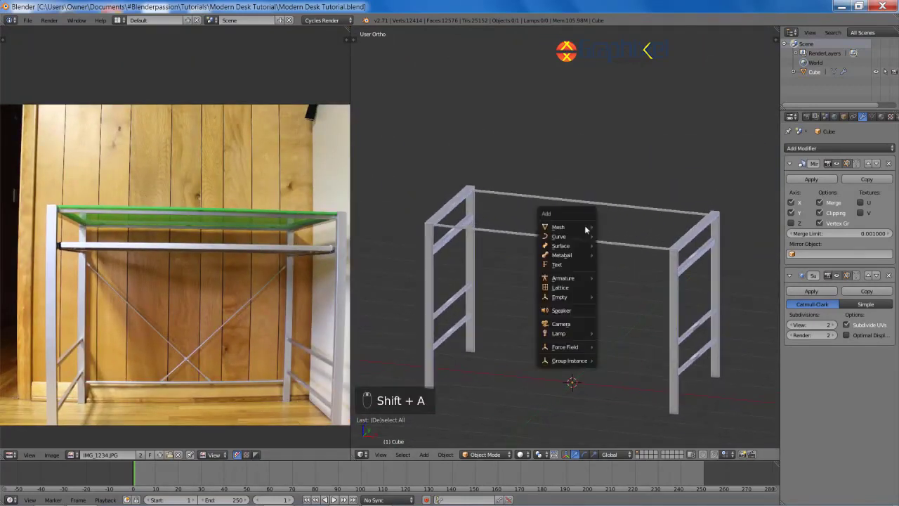
{"action": "mouse_move", "coordinate": [585, 226]}
{"action": "left_click", "coordinate": [608, 236]}
{"action": "key", "text": "g"}
{"action": "key", "text": "z"}
{"action": "key", "text": "s"}
{"action": "key", "text": "z"}
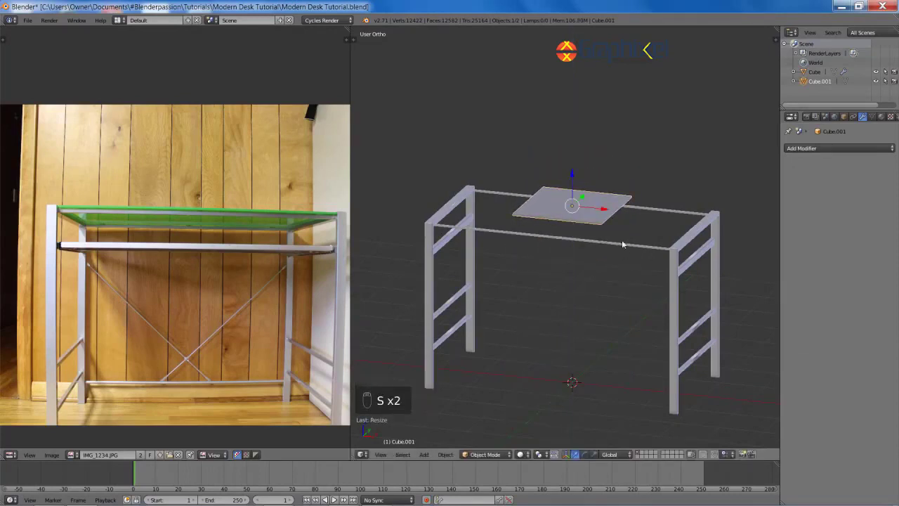
{"action": "key", "text": "g"}
{"action": "key", "text": "KP_1"}
Step: Lower the slab vertically so it rests on top of the desk frame
{"action": "key", "text": "Tab"}
{"action": "scroll", "coordinate": [638, 213], "scroll_direction": "up", "scroll_amount": 6}
{"action": "middle_click_drag", "start_coordinate": [627, 162], "coordinate": [566, 133], "text": "shift"}
{"action": "scroll", "coordinate": [567, 133], "scroll_direction": "up", "scroll_amount": 3}
{"action": "key", "text": "g"}
{"action": "key", "text": "z"}
{"action": "left_click", "coordinate": [575, 170]}
{"action": "scroll", "coordinate": [574, 170], "scroll_direction": "down", "scroll_amount": 7}
{"action": "key", "text": "KP_7"}
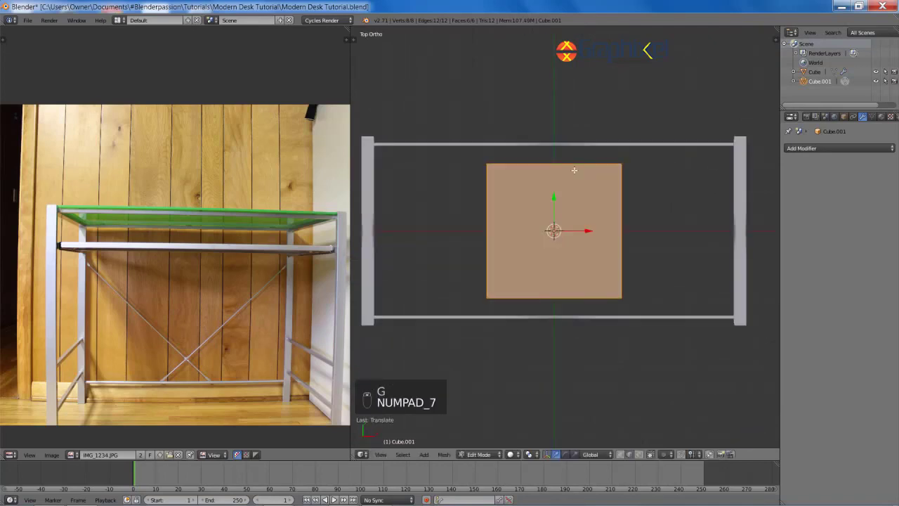
Step: Stretch the slab along Y for depth and along X to span the legs
{"action": "key", "text": "ctrl+Tab"}
{"action": "left_click", "coordinate": [613, 208]}
{"action": "key", "text": "s"}
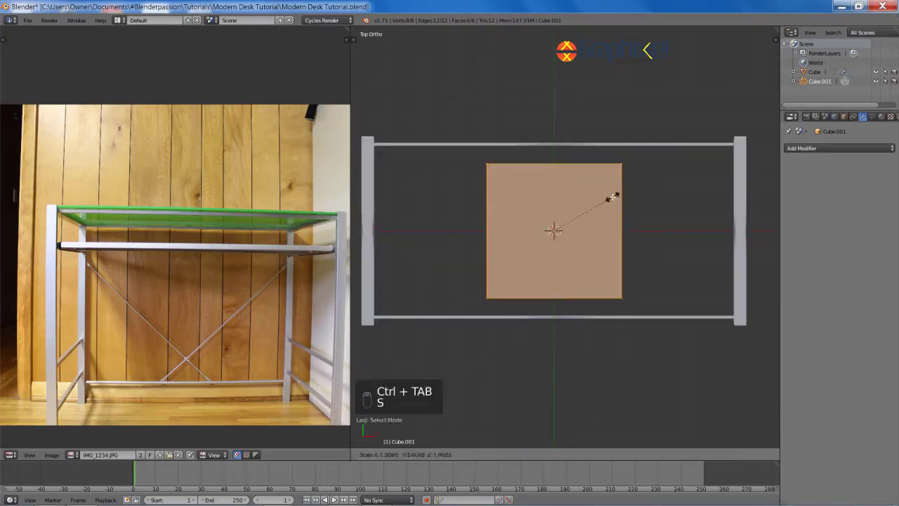
{"action": "key", "text": "y"}
{"action": "left_click", "coordinate": [739, 211]}
{"action": "key", "text": "s"}
{"action": "key", "text": "x"}
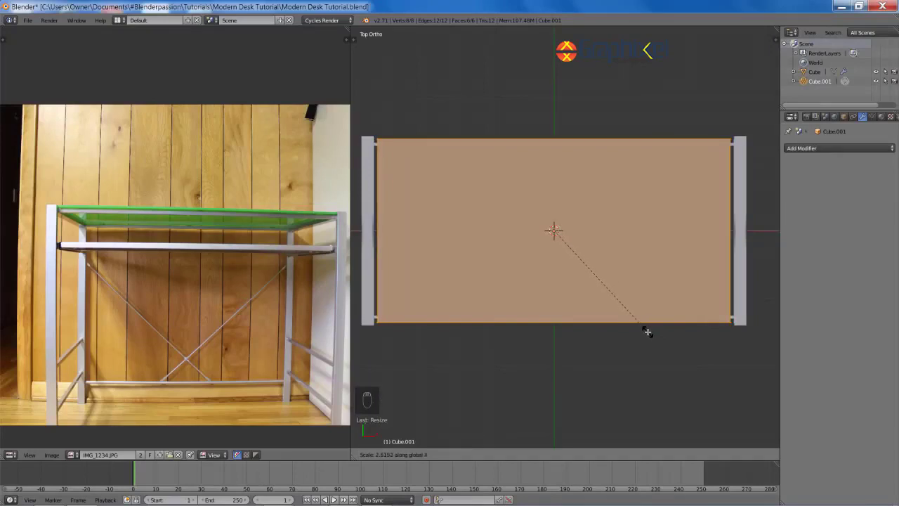
{"action": "left_click", "coordinate": [647, 332]}
Step: Check the slab edge up close and rescale its depth along Y
{"action": "middle_click_drag", "start_coordinate": [667, 311], "coordinate": [524, 302], "text": "shift"}
{"action": "scroll", "coordinate": [524, 303], "scroll_direction": "up", "scroll_amount": 3}
{"action": "middle_click_drag", "start_coordinate": [629, 255], "coordinate": [584, 252], "text": "shift"}
{"action": "key", "text": "s"}
{"action": "key", "text": "y"}
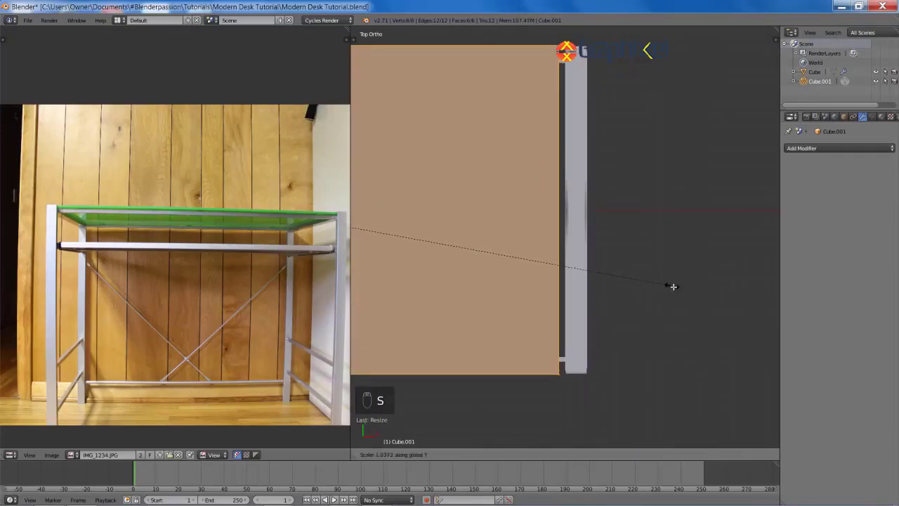
{"action": "scroll", "coordinate": [631, 262], "scroll_direction": "down", "scroll_amount": 6}
{"action": "scroll", "coordinate": [640, 239], "scroll_direction": "up", "scroll_amount": 5}
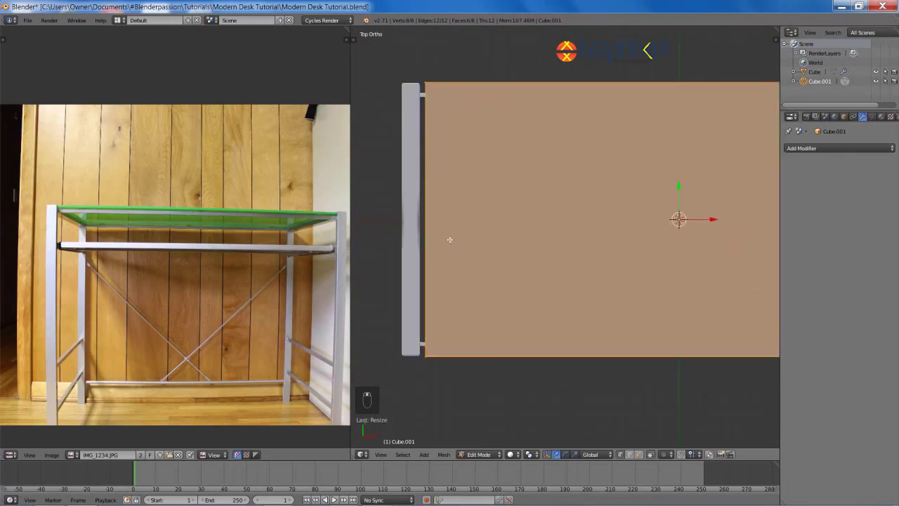
Step: Switch to the leg frame's mesh and cut a new edge loop into the leg, sliding it along
{"action": "key", "text": "Tab"}
{"action": "right_click", "coordinate": [420, 247]}
{"action": "key", "text": "Tab"}
{"action": "key", "text": "ctrl+r"}
{"action": "left_click", "coordinate": [420, 246]}
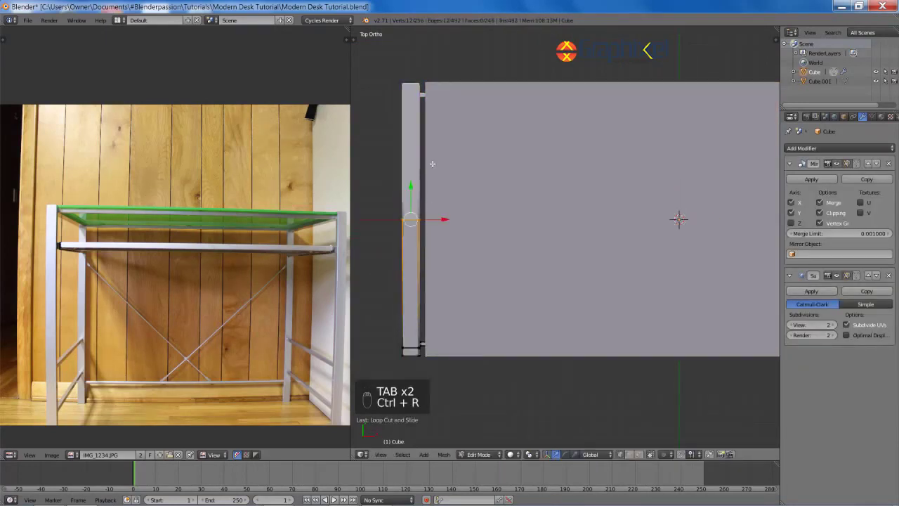
{"action": "key", "text": "g"}
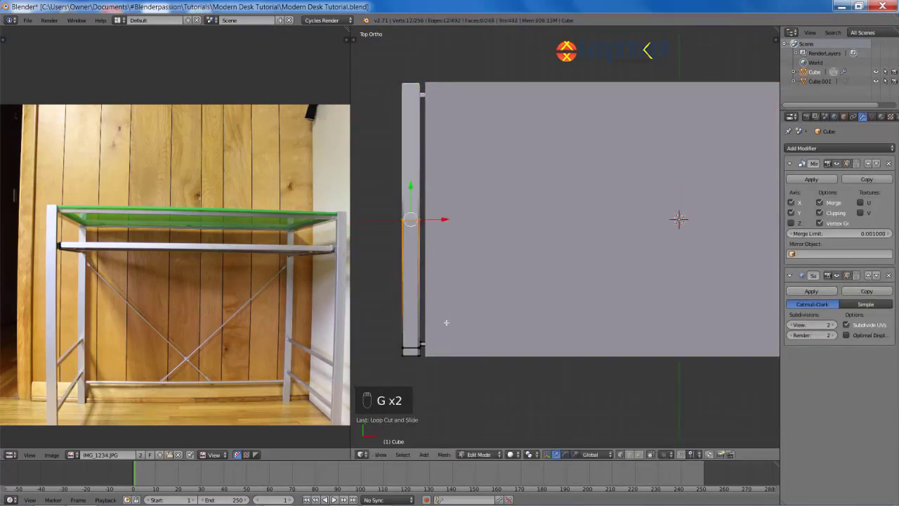
{"action": "key", "text": "g"}
Step: Redo the misplaced leg loop cut, then return to Object Mode with nothing selected
{"action": "key", "text": "ctrl+z"}
{"action": "key", "text": "ctrl+r"}
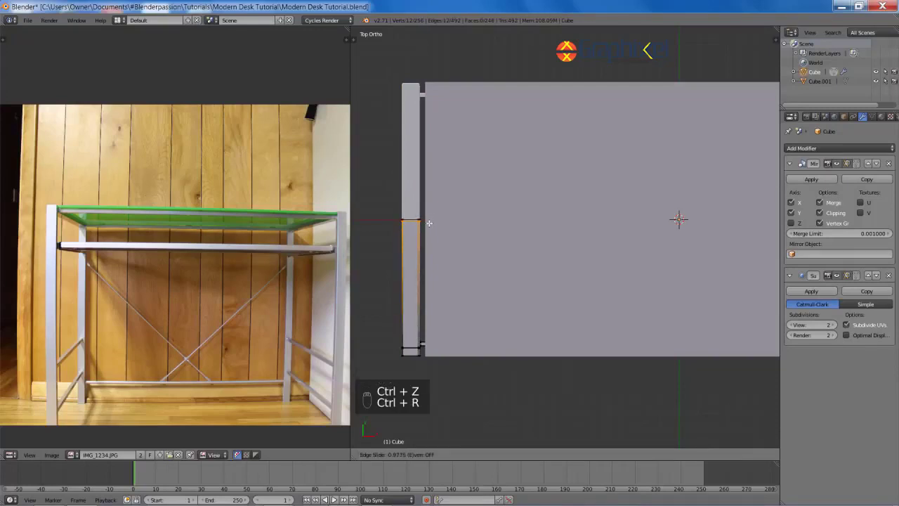
{"action": "left_click", "coordinate": [429, 223]}
{"action": "key", "text": "Tab"}
{"action": "key", "text": "a"}
{"action": "key", "text": "a"}
{"action": "middle_click_drag", "start_coordinate": [451, 230], "coordinate": [497, 226]}
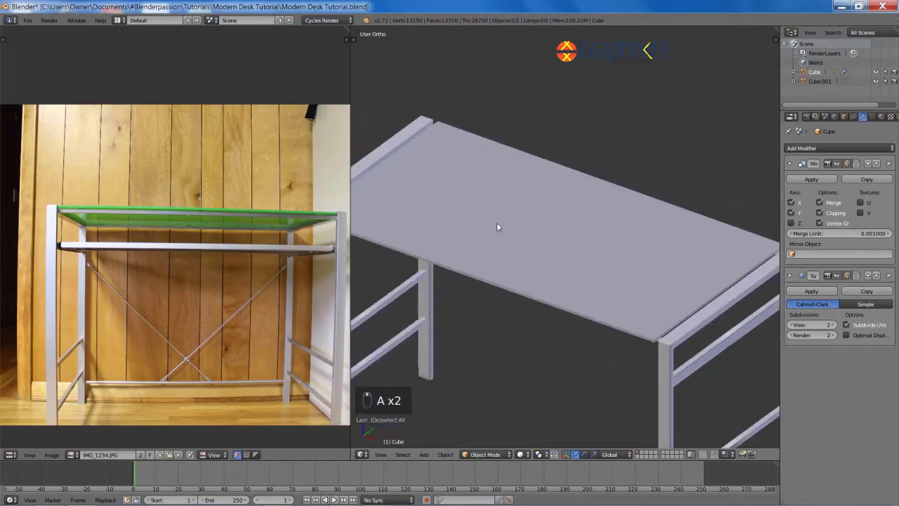
Step: Save the file and give the tabletop slab level-2 Subdivision Surface with smooth shading
{"action": "key", "text": "ctrl+s"}
{"action": "right_click", "coordinate": [497, 227]}
{"action": "scroll", "coordinate": [496, 227], "scroll_direction": "down", "scroll_amount": 3}
{"action": "key", "text": "ctrl+2"}
{"action": "middle_click_drag", "start_coordinate": [581, 206], "coordinate": [519, 252]}
{"action": "key", "text": "Tab"}
{"action": "scroll", "coordinate": [598, 197], "scroll_direction": "up", "scroll_amount": 3}
{"action": "key", "text": "Tab"}
{"action": "key", "text": "space"}
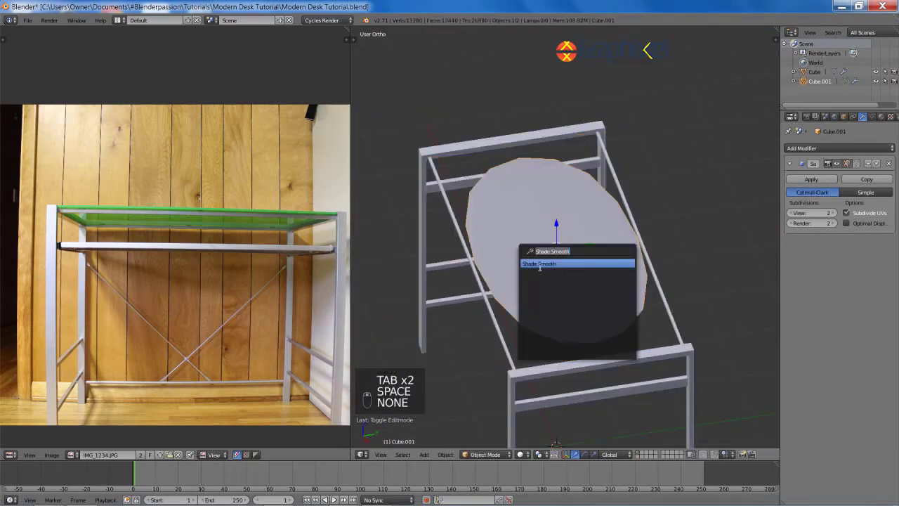
{"action": "left_click", "coordinate": [539, 264]}
Step: Recalculate the tabletop's normals, undo a centred trial loop cut, and view it from the top
{"action": "key", "text": "Tab"}
{"action": "key", "text": "ctrl+n"}
{"action": "middle_click_drag", "start_coordinate": [570, 285], "coordinate": [558, 331]}
{"action": "key", "text": "ctrl+r"}
{"action": "left_click", "coordinate": [558, 331]}
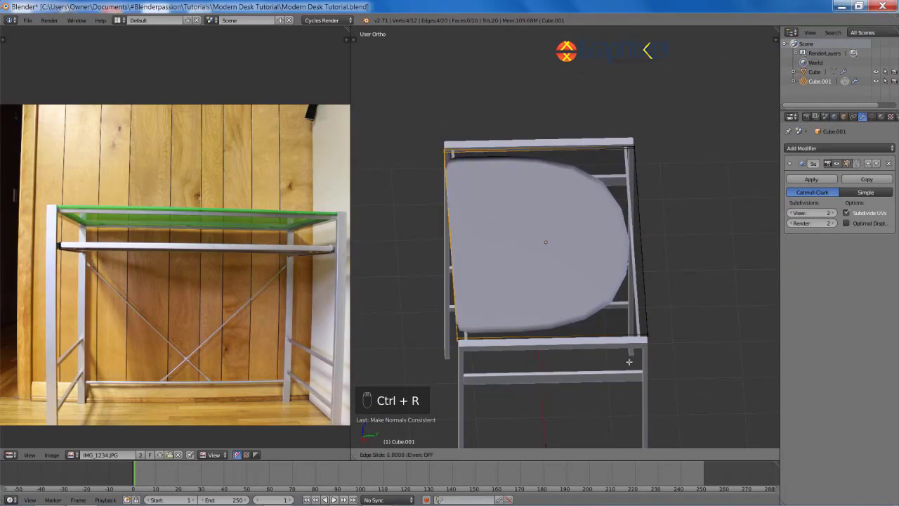
{"action": "right_click", "coordinate": [541, 321]}
{"action": "key", "text": "ctrl+z"}
{"action": "middle_click_drag", "start_coordinate": [540, 321], "coordinate": [642, 258]}
{"action": "key", "text": "KP_7"}
{"action": "scroll", "coordinate": [629, 295], "scroll_direction": "down", "scroll_amount": 2}
Step: Add edge loops close to the tabletop's left, right, bottom and top borders
{"action": "key", "text": "ctrl+r"}
{"action": "left_click", "coordinate": [558, 167]}
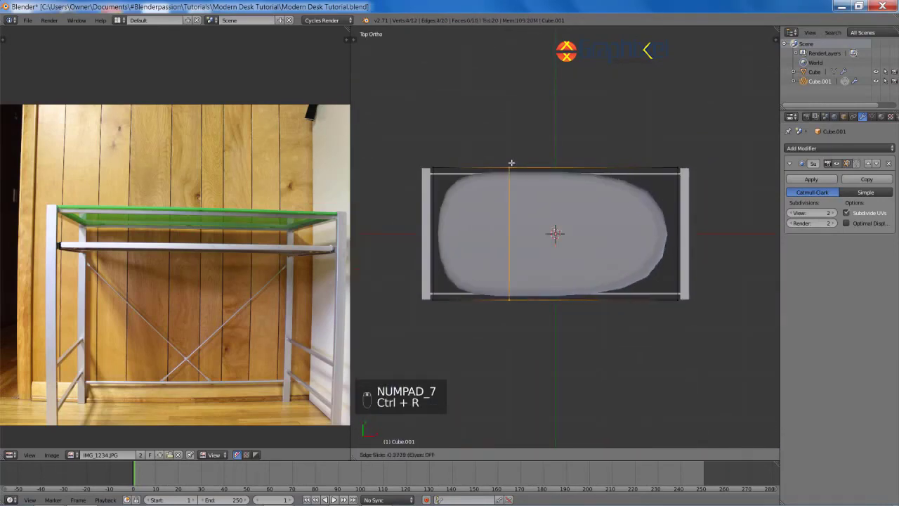
{"action": "left_click", "coordinate": [455, 174]}
{"action": "key", "text": "ctrl+r"}
{"action": "left_click", "coordinate": [526, 161]}
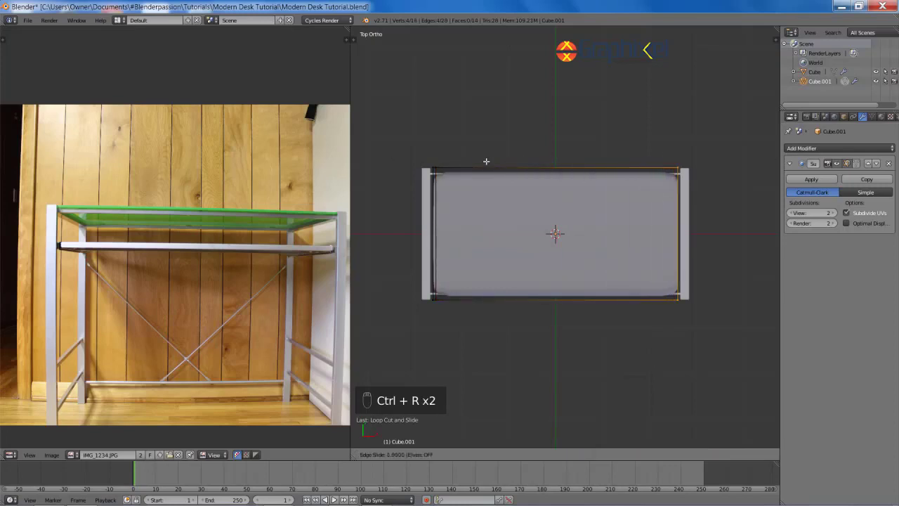
{"action": "key", "text": "ctrl+r"}
{"action": "left_click", "coordinate": [447, 238]}
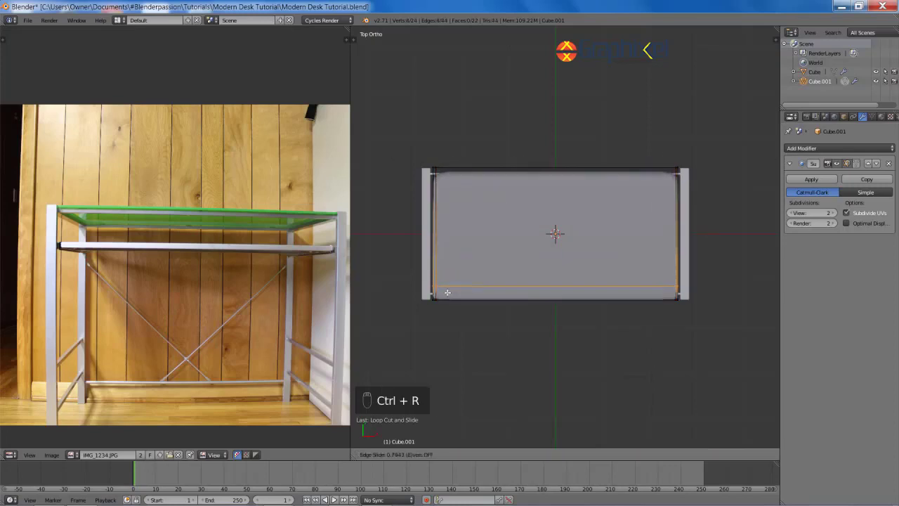
{"action": "left_click", "coordinate": [457, 267]}
{"action": "key", "text": "ctrl+r"}
{"action": "left_click", "coordinate": [440, 241]}
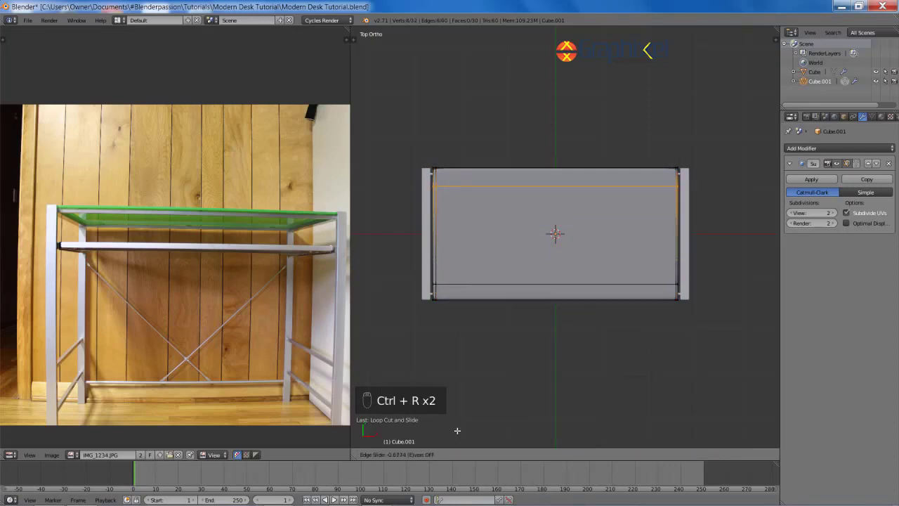
{"action": "left_click", "coordinate": [458, 431]}
{"action": "key", "text": "a"}
Step: In front view, add another loop near the tabletop's end to tighten its rounded edge
{"action": "middle_click_drag", "start_coordinate": [656, 352], "coordinate": [586, 225]}
{"action": "scroll", "coordinate": [586, 224], "scroll_direction": "up", "scroll_amount": 4}
{"action": "middle_click_drag", "start_coordinate": [499, 278], "coordinate": [554, 259]}
{"action": "key", "text": "KP_1"}
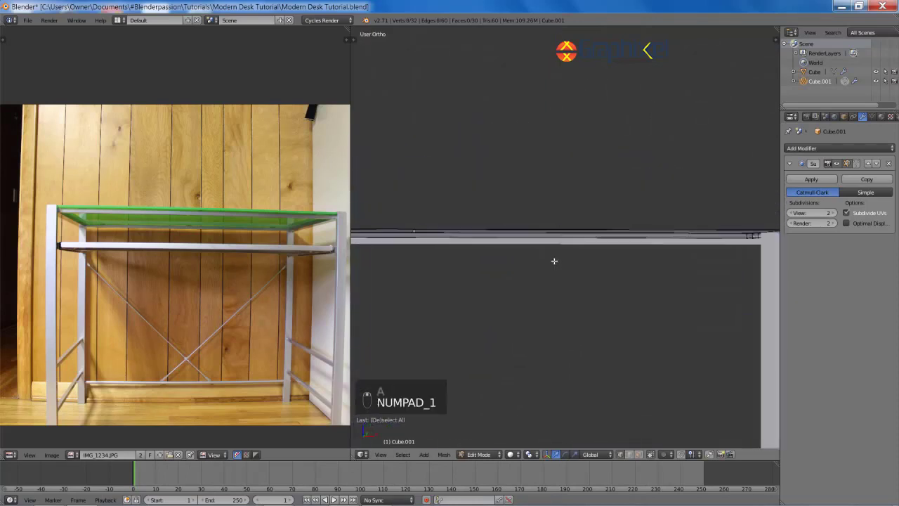
{"action": "scroll", "coordinate": [562, 257], "scroll_direction": "up", "scroll_amount": 5}
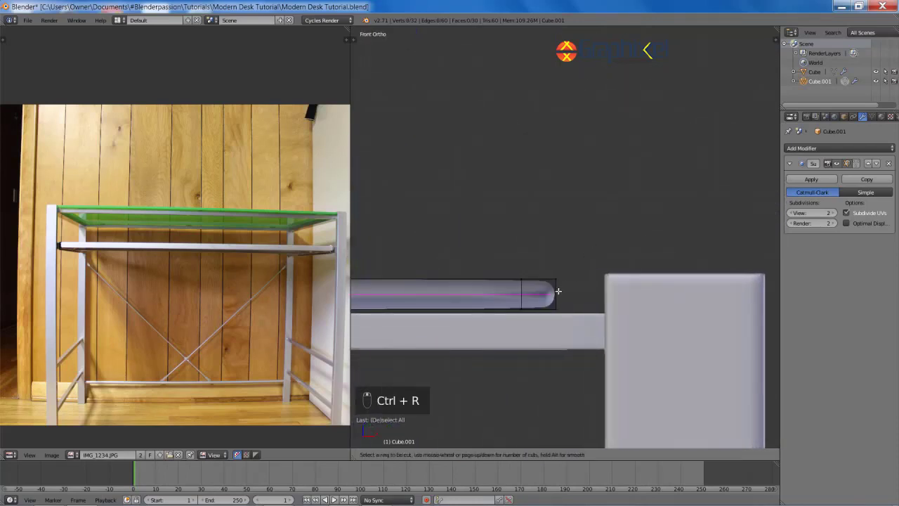
{"action": "left_click", "coordinate": [558, 291]}
{"action": "left_click", "coordinate": [558, 291]}
{"action": "scroll", "coordinate": [592, 301], "scroll_direction": "down", "scroll_amount": 2}
{"action": "scroll", "coordinate": [578, 307], "scroll_direction": "down", "scroll_amount": 5}
{"action": "mouse_move", "coordinate": [575, 315]}
{"action": "middle_mouse_down"}
{"action": "mouse_move", "coordinate": [578, 307]}
{"action": "mouse_move", "coordinate": [723, 329]}
{"action": "mouse_move", "coordinate": [549, 274]}
{"action": "mouse_move", "coordinate": [557, 297]}
{"action": "mouse_move", "coordinate": [596, 315]}
{"action": "mouse_move", "coordinate": [508, 342]}
{"action": "mouse_move", "coordinate": [448, 290]}
{"action": "mouse_move", "coordinate": [553, 328]}
{"action": "mouse_move", "coordinate": [496, 277]}
{"action": "mouse_move", "coordinate": [562, 316]}
{"action": "middle_mouse_up"}
{"action": "scroll", "coordinate": [549, 274], "scroll_direction": "down", "scroll_amount": 3}
Step: Scale all of the tabletop's geometry along X to change its length
{"action": "key", "text": "Tab"}
{"action": "key", "text": "a"}
{"action": "key", "text": "a"}
{"action": "key", "text": "Tab"}
{"action": "key", "text": "a"}
{"action": "key", "text": "a"}
{"action": "key", "text": "s"}
{"action": "key", "text": "x"}
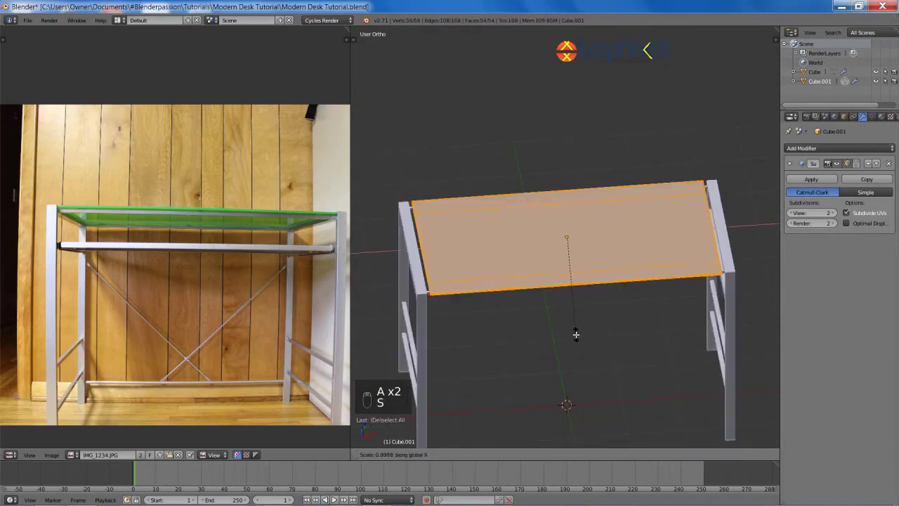
{"action": "left_click", "coordinate": [578, 341]}
{"action": "key", "text": "Tab"}
{"action": "key", "text": "a"}
{"action": "key", "text": "a"}
Step: In front view, move the tabletop down onto the frame's top rails
{"action": "scroll", "coordinate": [526, 229], "scroll_direction": "down", "scroll_amount": 2}
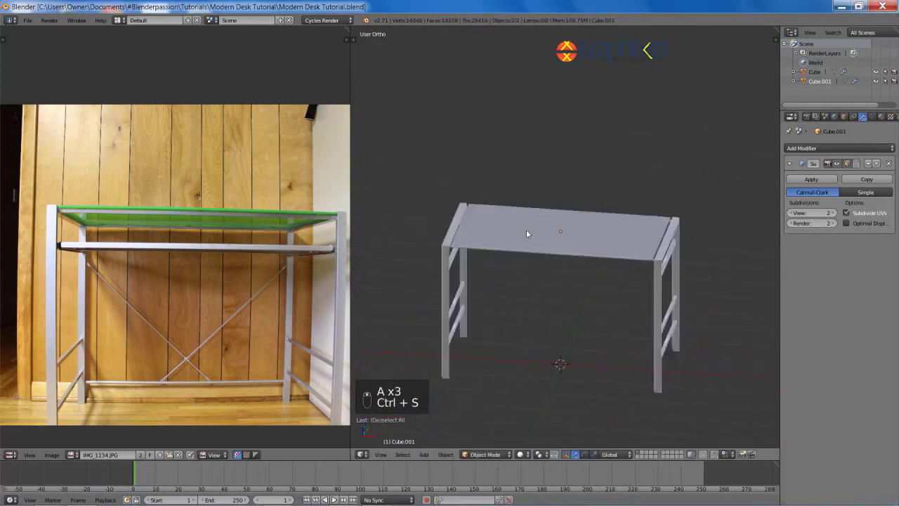
{"action": "scroll", "coordinate": [519, 211], "scroll_direction": "up", "scroll_amount": 5}
{"action": "key", "text": "KP_1"}
{"action": "scroll", "coordinate": [626, 191], "scroll_direction": "up", "scroll_amount": 5}
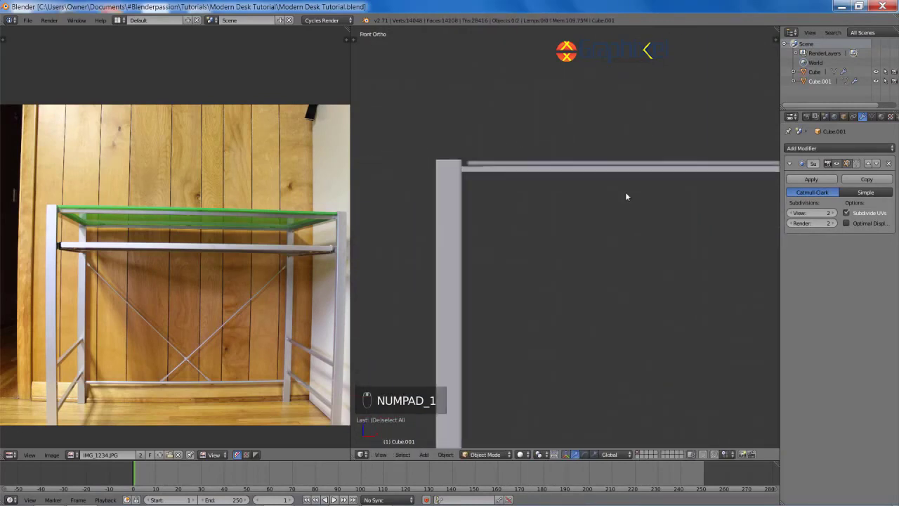
{"action": "right_click", "coordinate": [543, 226]}
{"action": "key", "text": "g"}
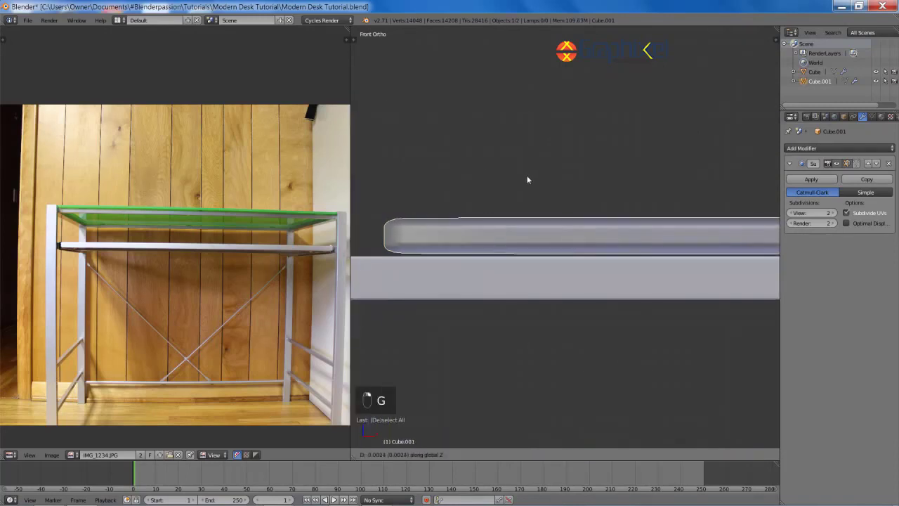
{"action": "left_click", "coordinate": [520, 205]}
{"action": "scroll", "coordinate": [521, 206], "scroll_direction": "down", "scroll_amount": 1}
{"action": "scroll", "coordinate": [521, 206], "scroll_direction": "down", "scroll_amount": 8}
Step: Return to a perspective view of the desk and bring up the Add mesh menu
{"action": "middle_click_drag", "start_coordinate": [625, 298], "coordinate": [483, 210], "text": "shift"}
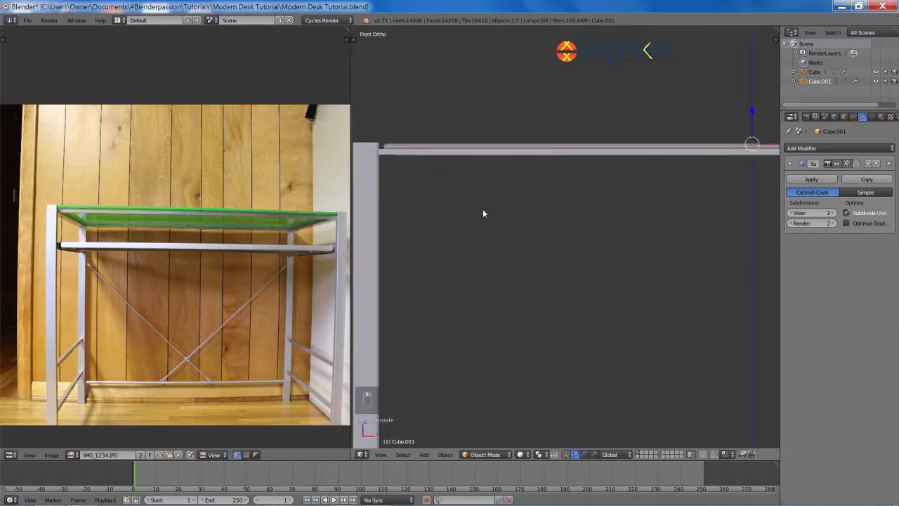
{"action": "scroll", "coordinate": [491, 218], "scroll_direction": "down", "scroll_amount": 4}
{"action": "key", "text": "a"}
{"action": "middle_click_drag", "start_coordinate": [597, 263], "coordinate": [546, 273]}
{"action": "scroll", "coordinate": [557, 281], "scroll_direction": "down", "scroll_amount": 2}
{"action": "key", "text": "shift+a"}
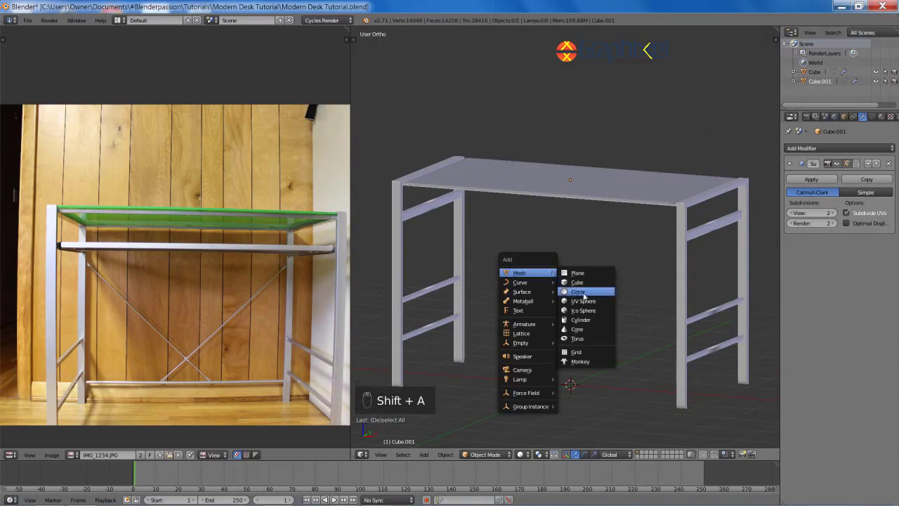
Step: Add a cylinder, shade it smooth, and shrink it to a tiny size
{"action": "left_click", "coordinate": [577, 319]}
{"action": "middle_click_drag", "start_coordinate": [578, 319], "coordinate": [538, 287], "text": "shift"}
{"action": "key", "text": "F6"}
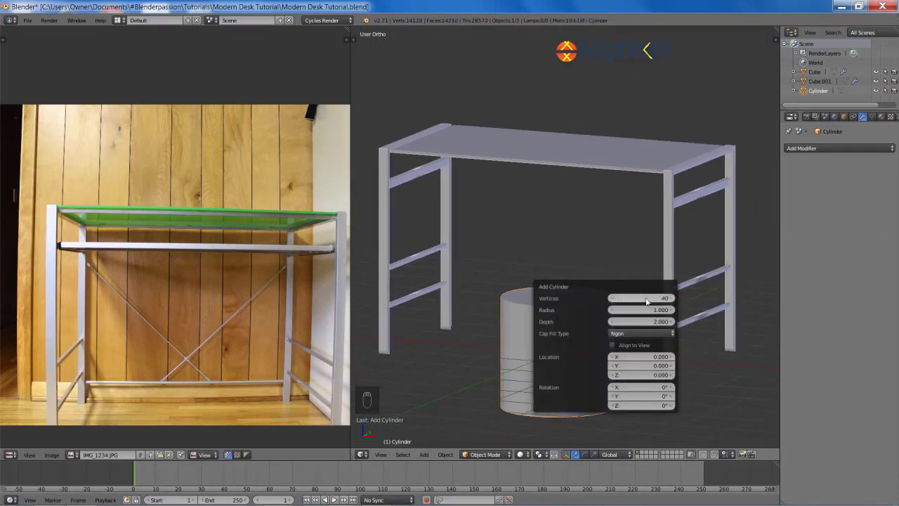
{"action": "key", "text": "space"}
{"action": "key", "text": "Return"}
{"action": "key", "text": "s"}
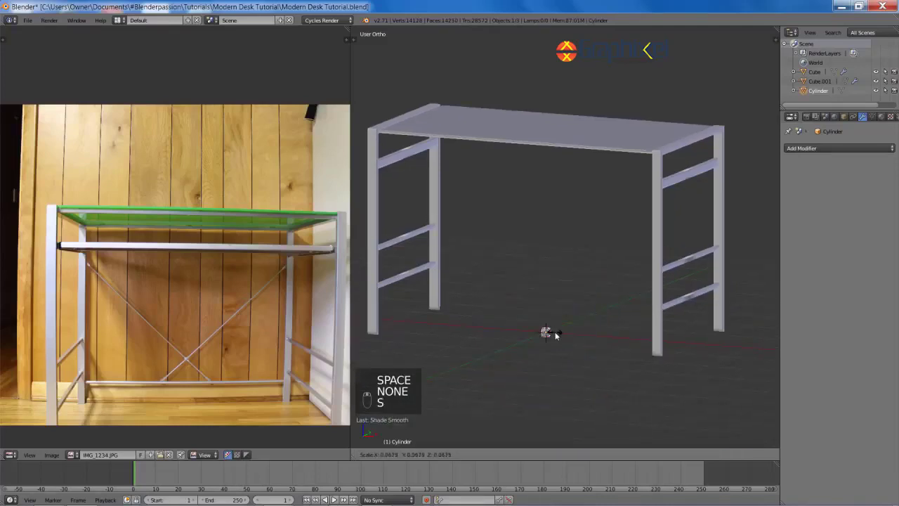
{"action": "left_click", "coordinate": [555, 331]}
{"action": "key", "text": "KP_1"}
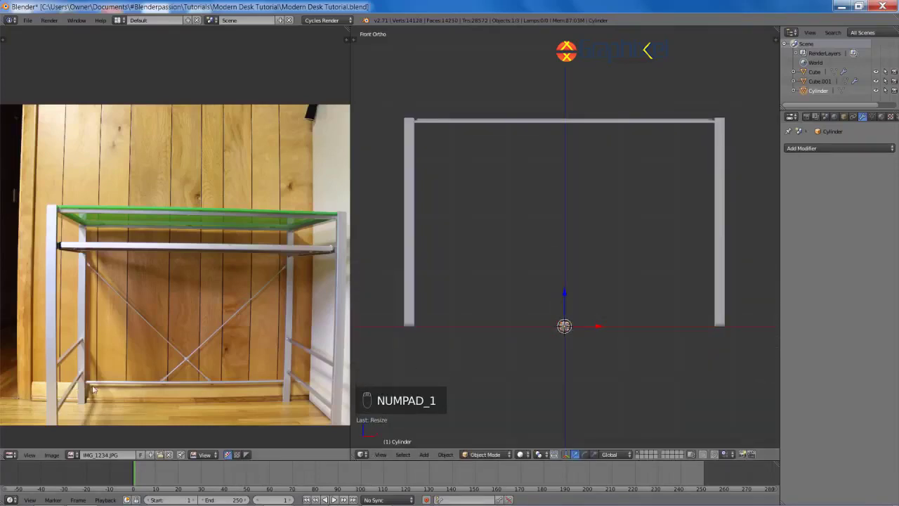
{"action": "middle_click_drag", "start_coordinate": [610, 315], "coordinate": [609, 274], "text": "shift"}
{"action": "scroll", "coordinate": [608, 274], "scroll_direction": "up", "scroll_amount": 5}
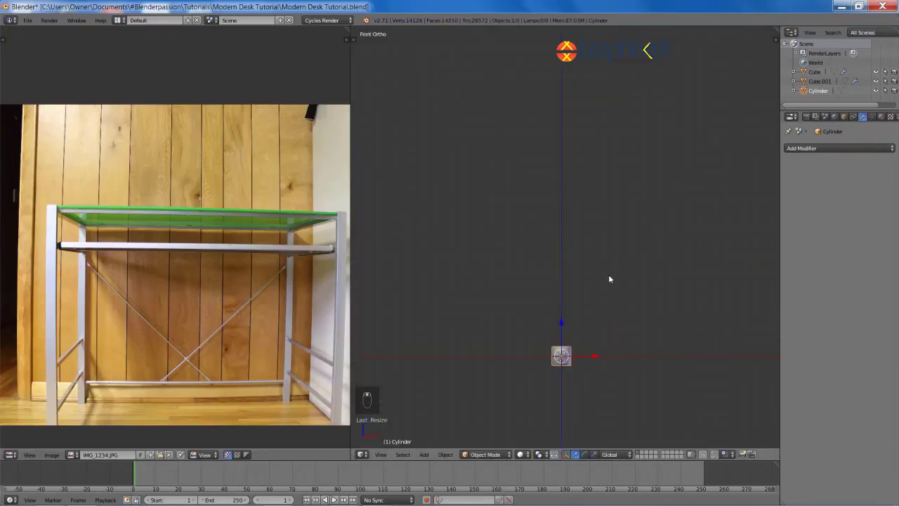
Step: Rotate the cylinder 90° onto its side, stretch it along Z, and move it toward a leg
{"action": "key", "text": "r"}
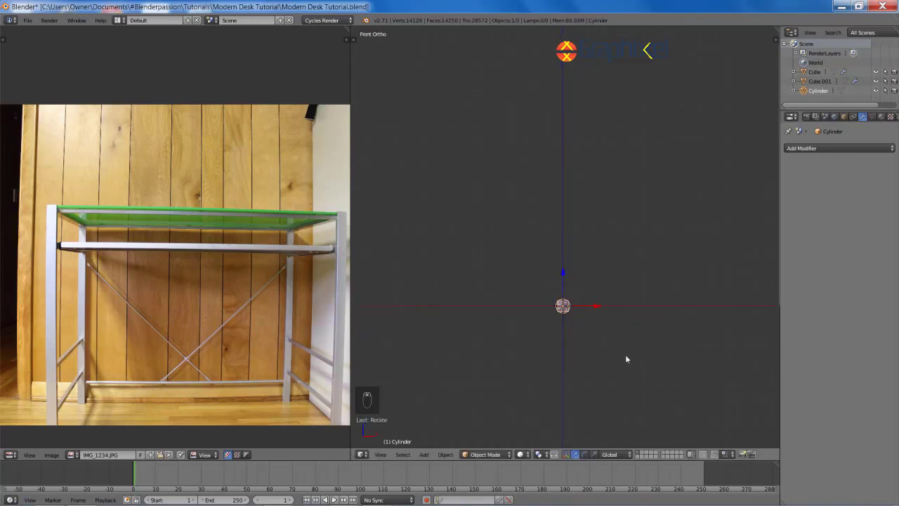
{"action": "scroll", "coordinate": [626, 359], "scroll_direction": "down", "scroll_amount": 5}
{"action": "key", "text": "s"}
{"action": "key", "text": "KP_3"}
{"action": "key", "text": "z"}
{"action": "scroll", "coordinate": [596, 255], "scroll_direction": "up", "scroll_amount": 6}
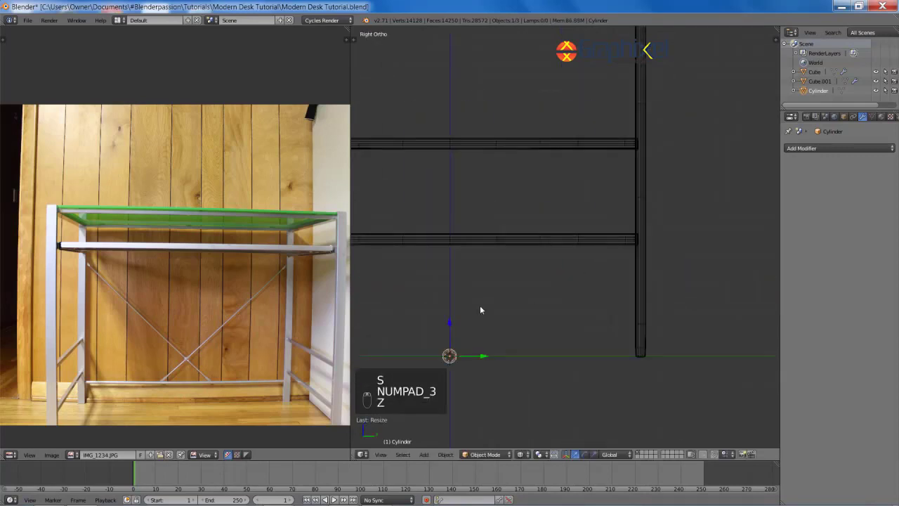
{"action": "key", "text": "g"}
{"action": "left_click", "coordinate": [687, 220]}
Step: Move the cylinder vertically to sit low near the bottom of the legs
{"action": "middle_click_drag", "start_coordinate": [709, 259], "coordinate": [610, 265], "text": "shift"}
{"action": "scroll", "coordinate": [605, 248], "scroll_direction": "up", "scroll_amount": 4}
{"action": "key", "text": "g"}
{"action": "key", "text": "z"}
{"action": "left_click", "coordinate": [601, 211]}
{"action": "key", "text": "g"}
{"action": "key", "text": "z"}
{"action": "left_click", "coordinate": [619, 263]}
Step: Thin the rod while keeping its length, then position it front-to-back and centre it sideways
{"action": "scroll", "coordinate": [664, 312], "scroll_direction": "up", "scroll_amount": 2}
{"action": "key", "text": "s"}
{"action": "key", "text": "shift+x"}
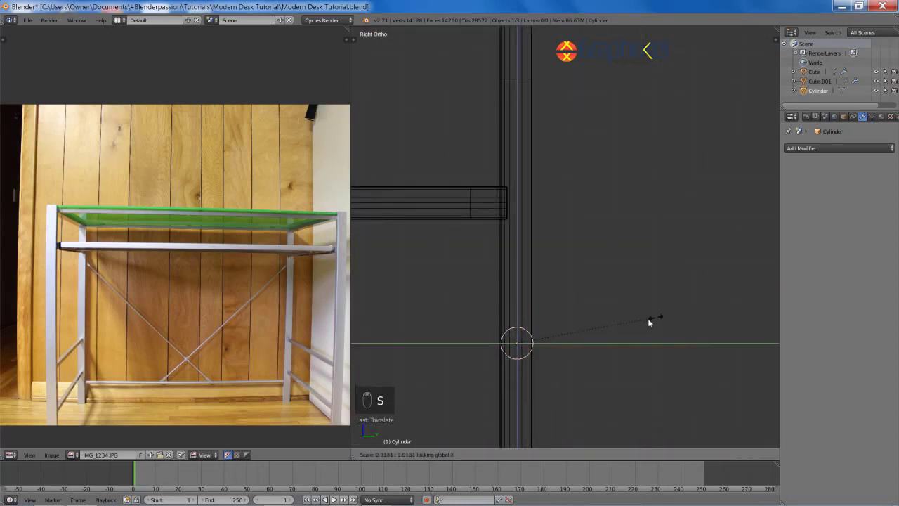
{"action": "left_click", "coordinate": [619, 340]}
{"action": "key", "text": "g"}
{"action": "key", "text": "y"}
{"action": "left_click", "coordinate": [612, 342]}
{"action": "key", "text": "z"}
{"action": "key", "text": "KP_1"}
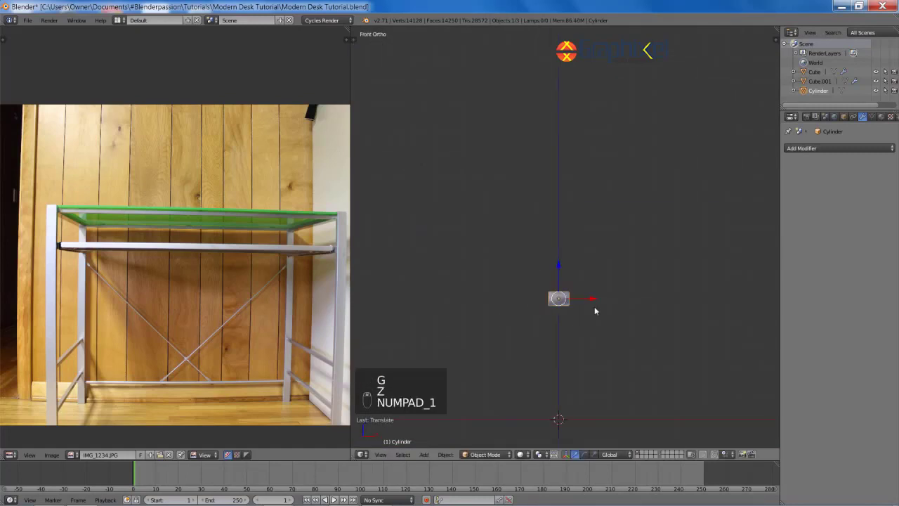
{"action": "key", "text": "g"}
{"action": "left_click", "coordinate": [584, 310]}
Step: In Edit Mode, stretch the rod along X so its ends meet the two legs
{"action": "key", "text": "Tab"}
{"action": "scroll", "coordinate": [584, 309], "scroll_direction": "down", "scroll_amount": 8}
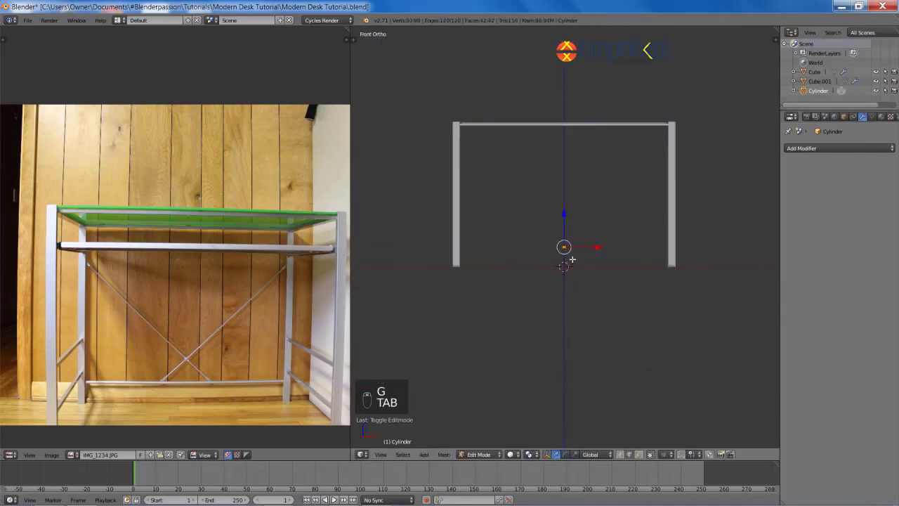
{"action": "key", "text": "s"}
{"action": "left_click", "coordinate": [765, 73]}
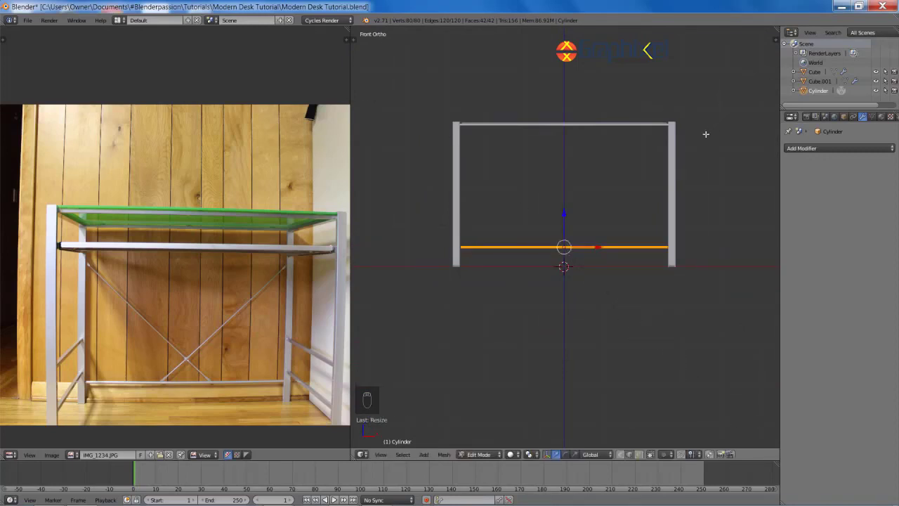
{"action": "scroll", "coordinate": [453, 246], "scroll_direction": "up", "scroll_amount": 7}
{"action": "key", "text": "z"}
{"action": "key", "text": "s"}
{"action": "left_click", "coordinate": [478, 182]}
{"action": "key", "text": "z"}
{"action": "middle_click_drag", "start_coordinate": [478, 181], "coordinate": [558, 209]}
{"action": "key", "text": "a"}
{"action": "key", "text": "Tab"}
{"action": "key", "text": "a"}
{"action": "scroll", "coordinate": [598, 218], "scroll_direction": "down", "scroll_amount": 3}
{"action": "scroll", "coordinate": [567, 213], "scroll_direction": "down", "scroll_amount": 5}
{"action": "scroll", "coordinate": [562, 224], "scroll_direction": "up", "scroll_amount": 1}
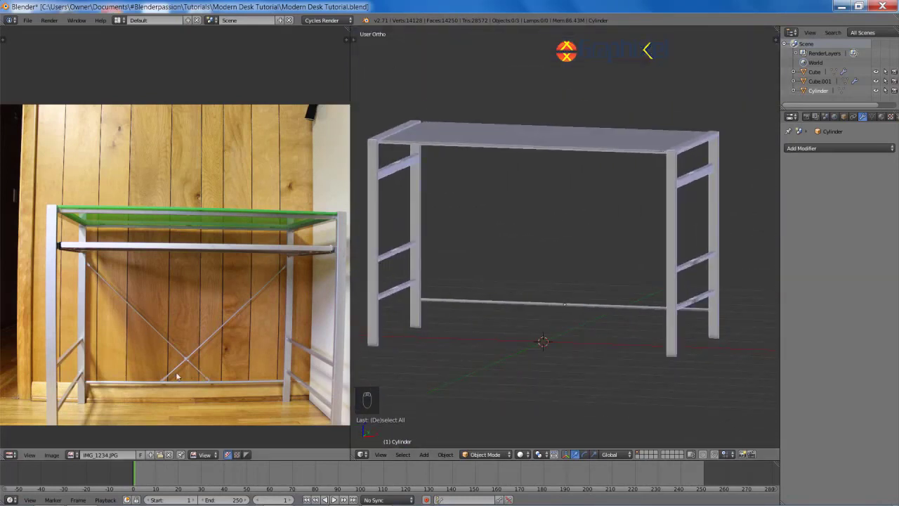
Step: Add a new cylinder with a reduced vertex count beside the bottom rod
{"action": "scroll", "coordinate": [220, 345], "scroll_direction": "up", "scroll_amount": 6}
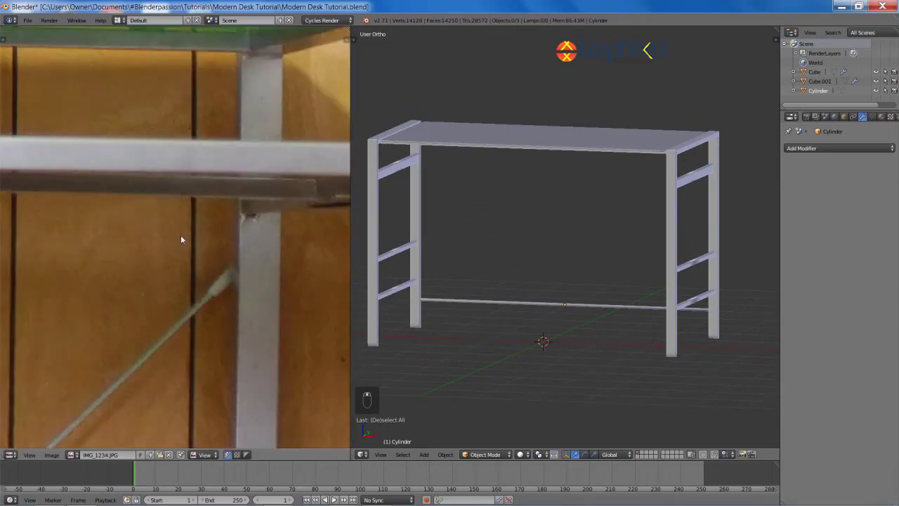
{"action": "scroll", "coordinate": [210, 263], "scroll_direction": "down", "scroll_amount": 4}
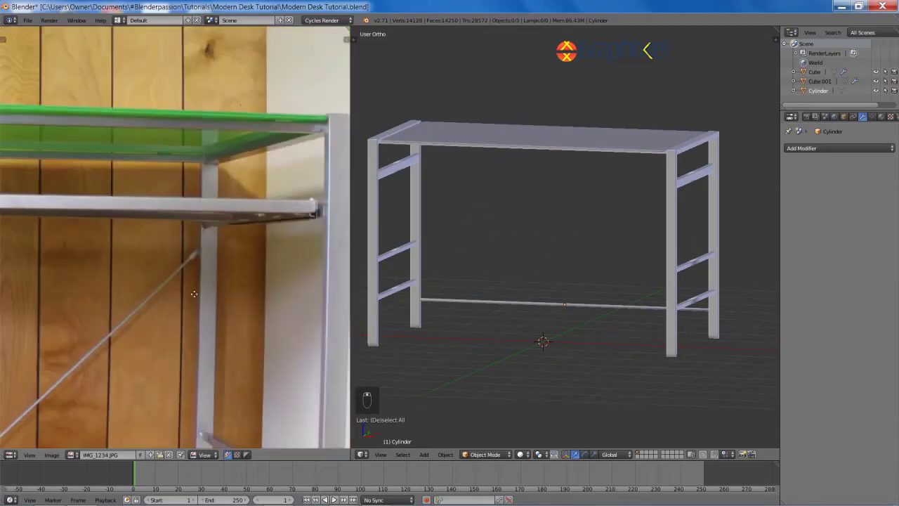
{"action": "middle_click_drag", "start_coordinate": [141, 302], "coordinate": [309, 204]}
{"action": "scroll", "coordinate": [217, 309], "scroll_direction": "up", "scroll_amount": 3}
{"action": "middle_click_drag", "start_coordinate": [213, 352], "coordinate": [120, 261]}
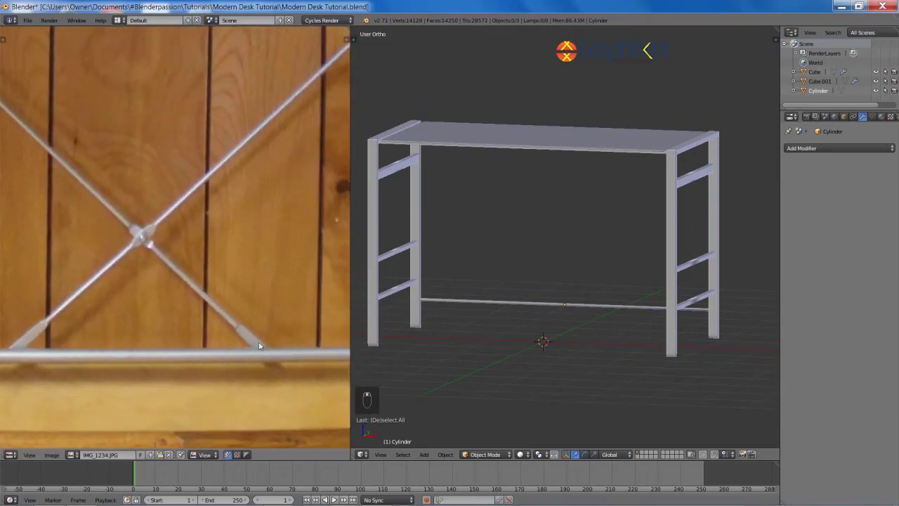
{"action": "scroll", "coordinate": [295, 232], "scroll_direction": "down", "scroll_amount": 4}
{"action": "scroll", "coordinate": [210, 264], "scroll_direction": "up", "scroll_amount": 6}
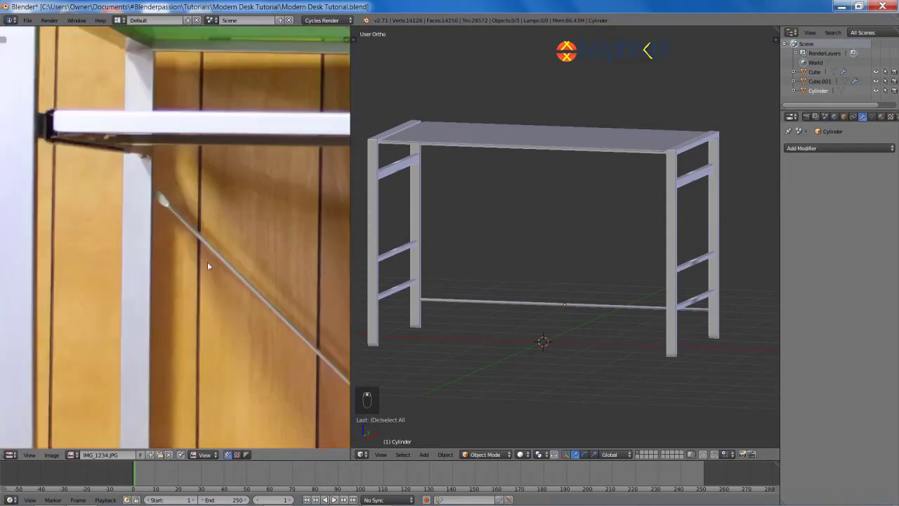
{"action": "middle_click_drag", "start_coordinate": [507, 273], "coordinate": [529, 278]}
{"action": "right_click", "coordinate": [528, 308]}
{"action": "key", "text": "shift+a"}
{"action": "mouse_move", "coordinate": [567, 259]}
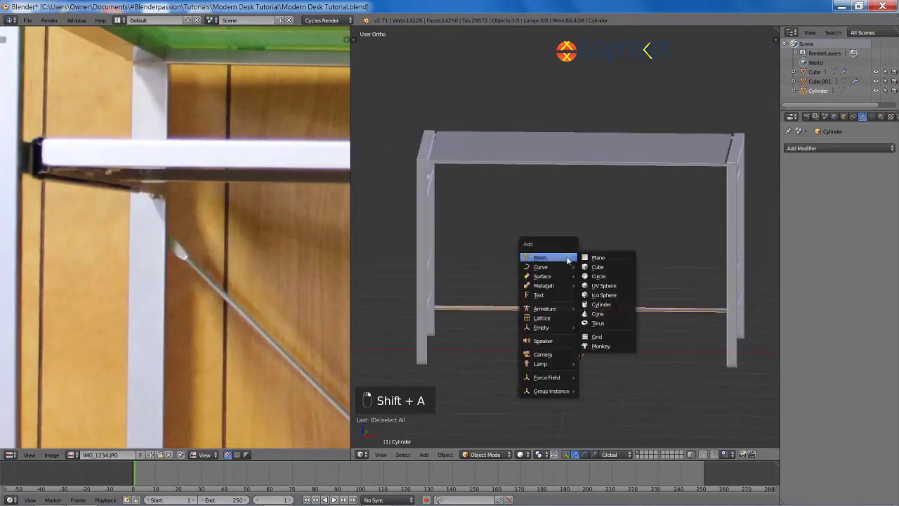
{"action": "left_click", "coordinate": [601, 304]}
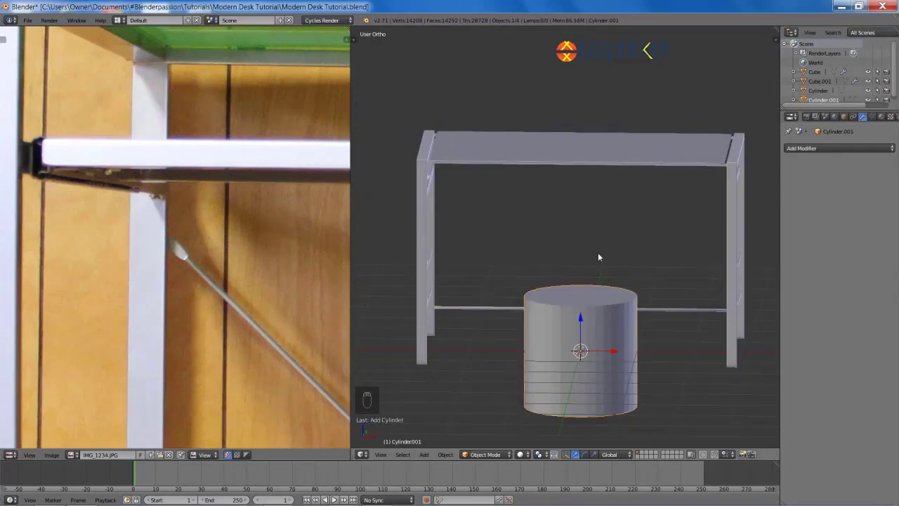
{"action": "key", "text": "F6"}
{"action": "left_click", "coordinate": [699, 269]}
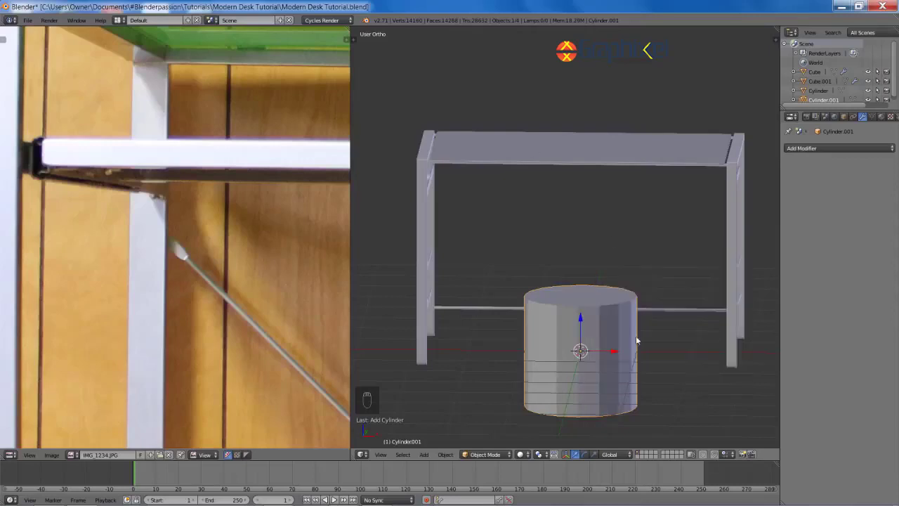
Step: Shrink the cylinder, thin its width with Shift+Z scaling, and raise it along Z
{"action": "key", "text": "s"}
{"action": "left_click", "coordinate": [589, 353]}
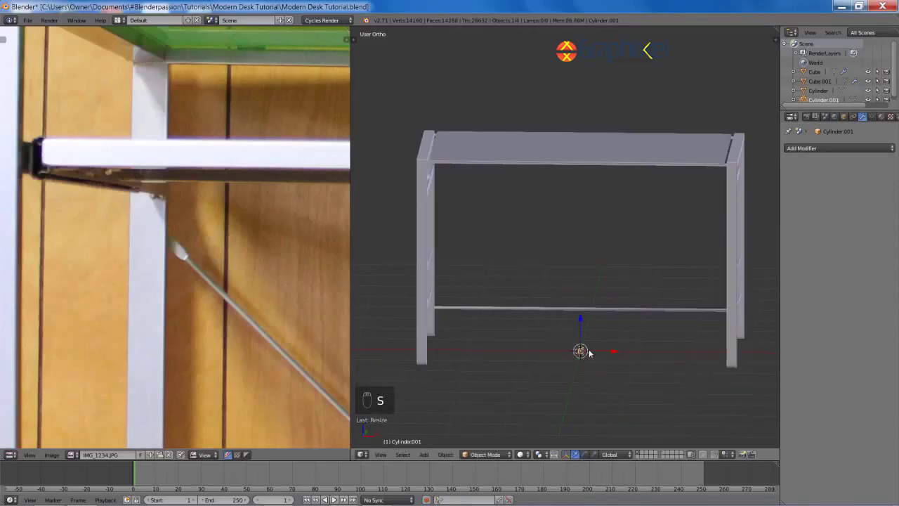
{"action": "key", "text": "KP_1"}
{"action": "key", "text": "z"}
{"action": "scroll", "coordinate": [545, 291], "scroll_direction": "up", "scroll_amount": 5}
{"action": "key", "text": "s"}
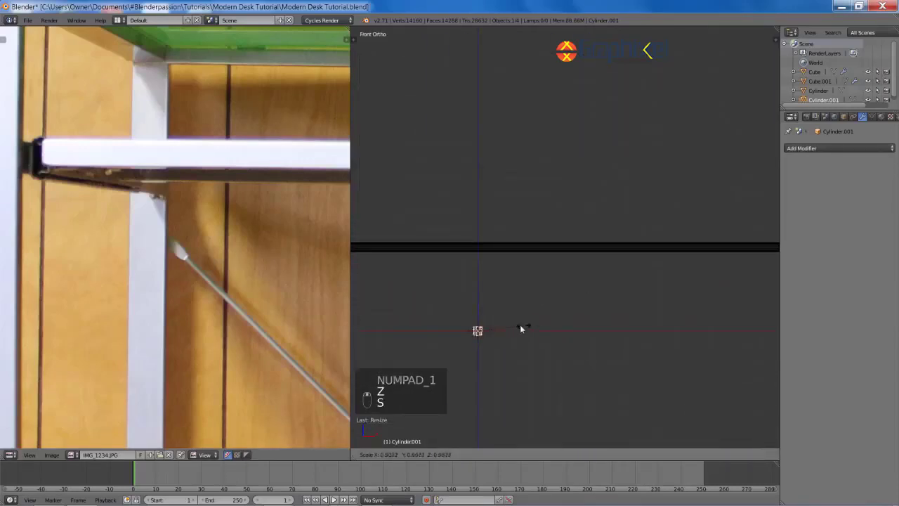
{"action": "left_click", "coordinate": [522, 329]}
{"action": "key", "text": "s"}
{"action": "key", "text": "shift+z"}
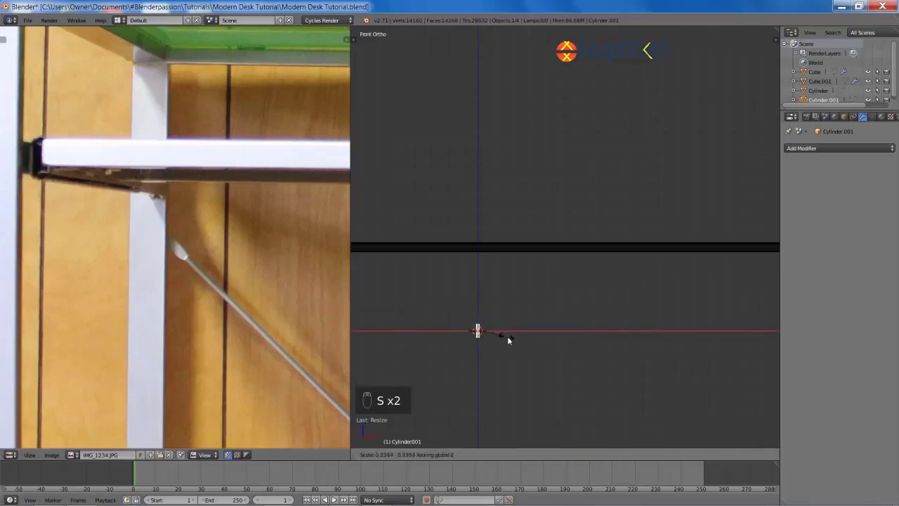
{"action": "left_click", "coordinate": [507, 335]}
{"action": "key", "text": "g"}
{"action": "key", "text": "z"}
{"action": "left_click", "coordinate": [506, 146]}
{"action": "middle_click_drag", "start_coordinate": [526, 163], "coordinate": [543, 293], "text": "shift"}
{"action": "scroll", "coordinate": [527, 280], "scroll_direction": "up", "scroll_amount": 4}
Step: In vertex mode, box-select the cylinder's top vertices and raise them along Z
{"action": "key", "text": "Tab"}
{"action": "key", "text": "ctrl+Tab"}
{"action": "left_click", "coordinate": [541, 293]}
{"action": "key", "text": "z"}
{"action": "key", "text": "a"}
{"action": "key", "text": "b"}
{"action": "key", "text": "g"}
{"action": "key", "text": "z"}
{"action": "left_click_drag", "start_coordinate": [456, 266], "coordinate": [494, 320]}
{"action": "left_click", "coordinate": [524, 106]}
Step: Lower the cylinder's bottom vertices along Z to lengthen it into a tall rod
{"action": "key", "text": "b"}
{"action": "key", "text": "a"}
{"action": "key", "text": "b"}
{"action": "key", "text": "g"}
{"action": "key", "text": "z"}
{"action": "left_click", "coordinate": [536, 409]}
{"action": "key", "text": "a"}
{"action": "scroll", "coordinate": [555, 394], "scroll_direction": "down", "scroll_amount": 5}
{"action": "scroll", "coordinate": [541, 295], "scroll_direction": "up", "scroll_amount": 5}
{"action": "middle_click_drag", "start_coordinate": [530, 275], "coordinate": [564, 282], "text": "shift"}
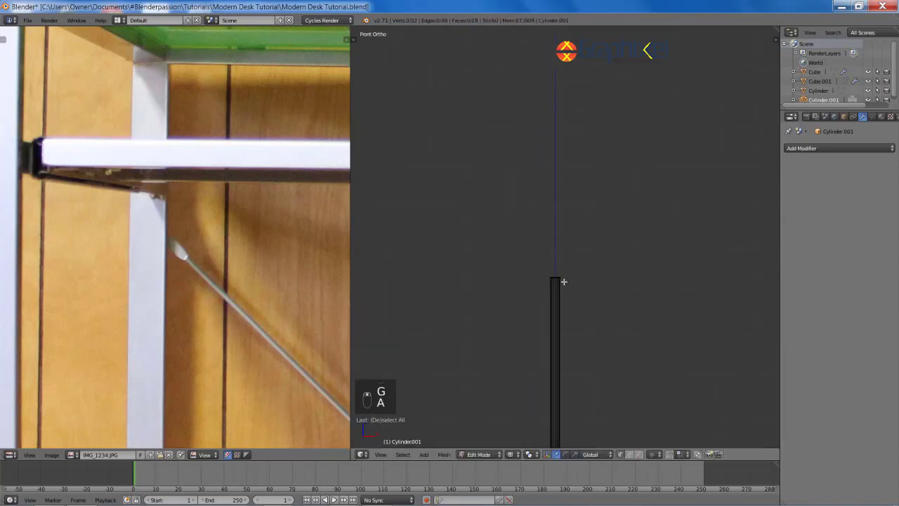
Step: Frame the rod, narrow its depth along Y, and select its top edge ring
{"action": "key", "text": "a"}
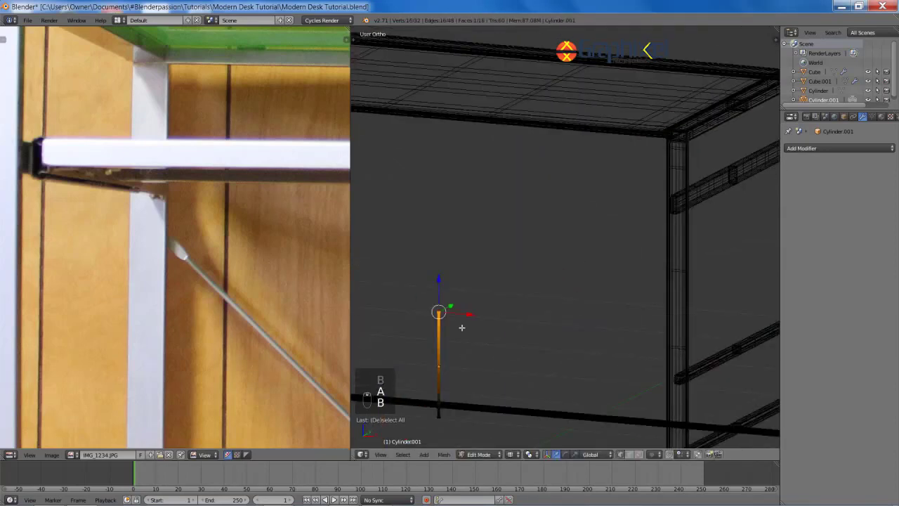
{"action": "key", "text": "KP_Decimal"}
{"action": "scroll", "coordinate": [534, 295], "scroll_direction": "down", "scroll_amount": 4}
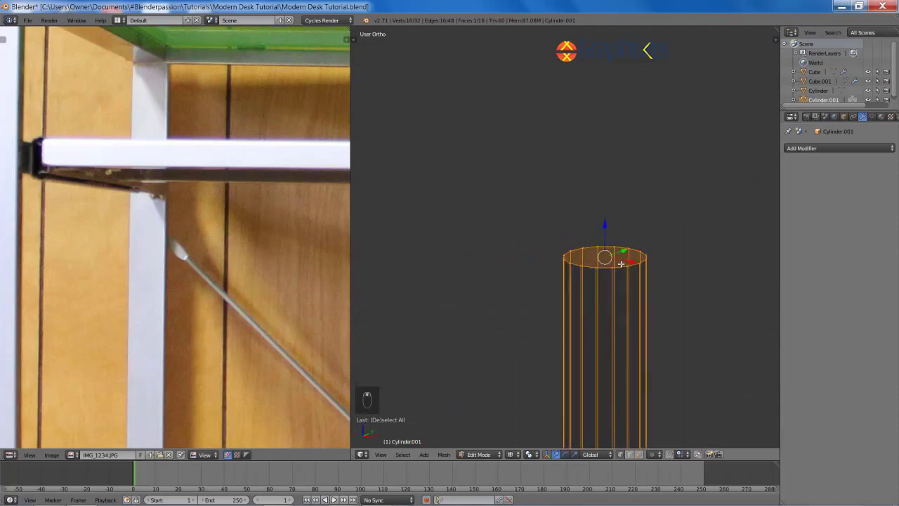
{"action": "key", "text": "a"}
{"action": "key", "text": "a"}
{"action": "key", "text": "a"}
{"action": "key", "text": "s"}
{"action": "key", "text": "y"}
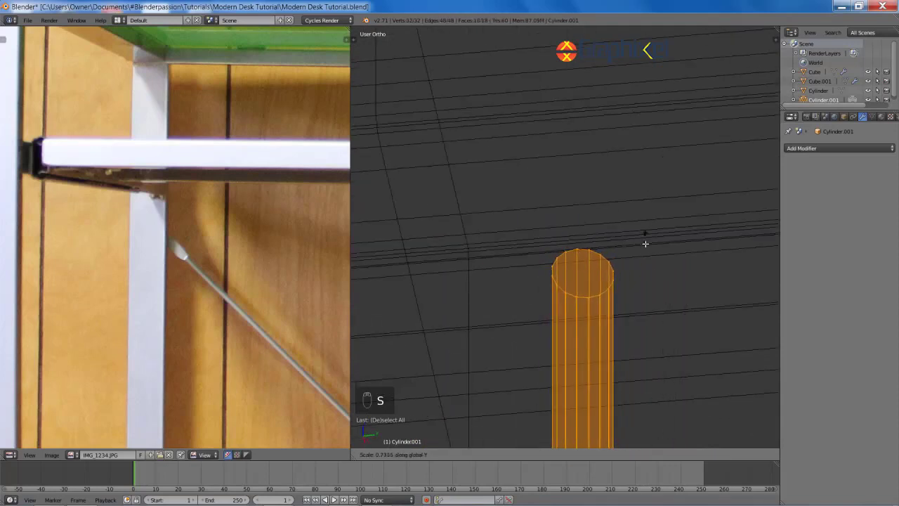
{"action": "left_click", "coordinate": [643, 276]}
{"action": "key", "text": "a"}
{"action": "right_click", "coordinate": [586, 297], "text": "alt"}
{"action": "key", "text": "z"}
{"action": "mouse_move", "coordinate": [638, 267]}
{"action": "middle_mouse_down"}
{"action": "mouse_move", "coordinate": [661, 257]}
{"action": "mouse_move", "coordinate": [654, 262]}
{"action": "middle_mouse_up"}
{"action": "scroll", "coordinate": [660, 257], "scroll_direction": "up", "scroll_amount": 1}
Step: Extrude the top ring in place, narrow it along Y, extrude upward and widen it into a bulge
{"action": "key", "text": "e"}
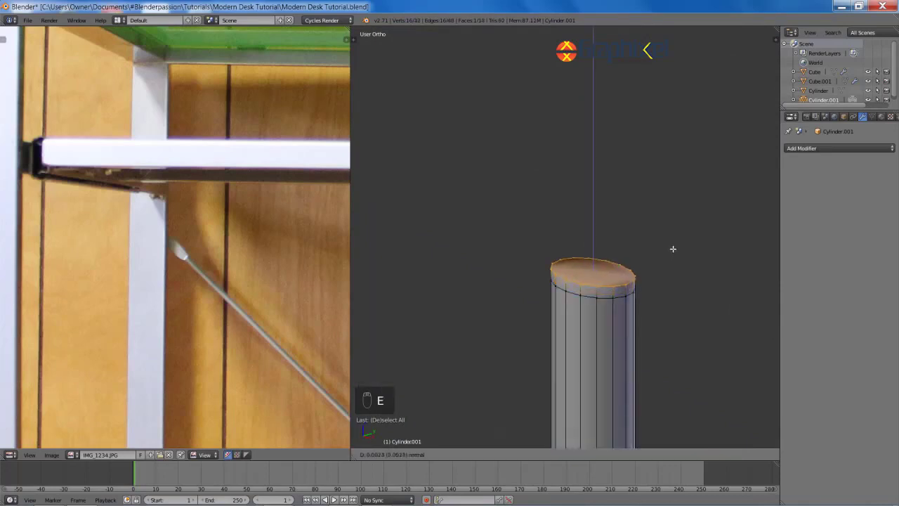
{"action": "right_click", "coordinate": [670, 188]}
{"action": "key", "text": "s"}
{"action": "key", "text": "y"}
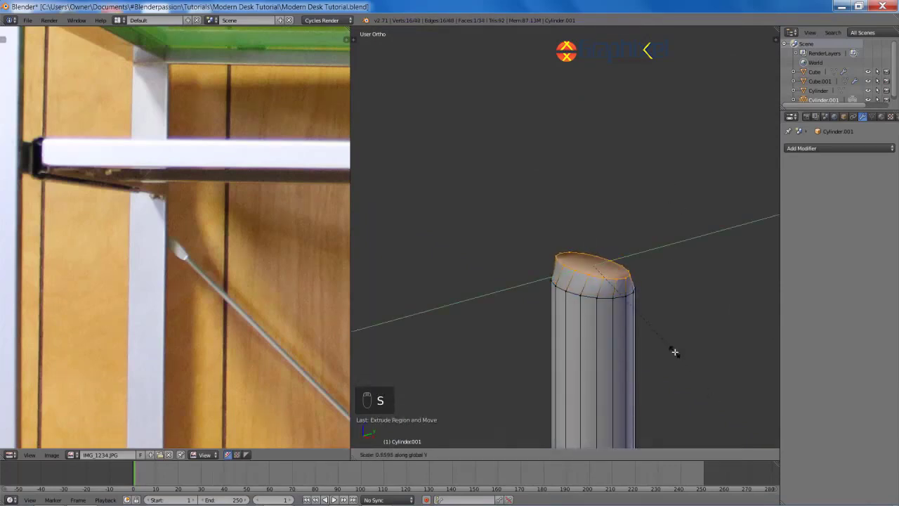
{"action": "left_click", "coordinate": [647, 322]}
{"action": "key", "text": "e"}
{"action": "left_click", "coordinate": [666, 216]}
{"action": "middle_click_drag", "start_coordinate": [657, 216], "coordinate": [656, 273], "text": "shift"}
{"action": "key", "text": "KP_1"}
{"action": "middle_click_drag", "start_coordinate": [605, 257], "coordinate": [559, 271], "text": "shift"}
{"action": "scroll", "coordinate": [559, 272], "scroll_direction": "up", "scroll_amount": 3}
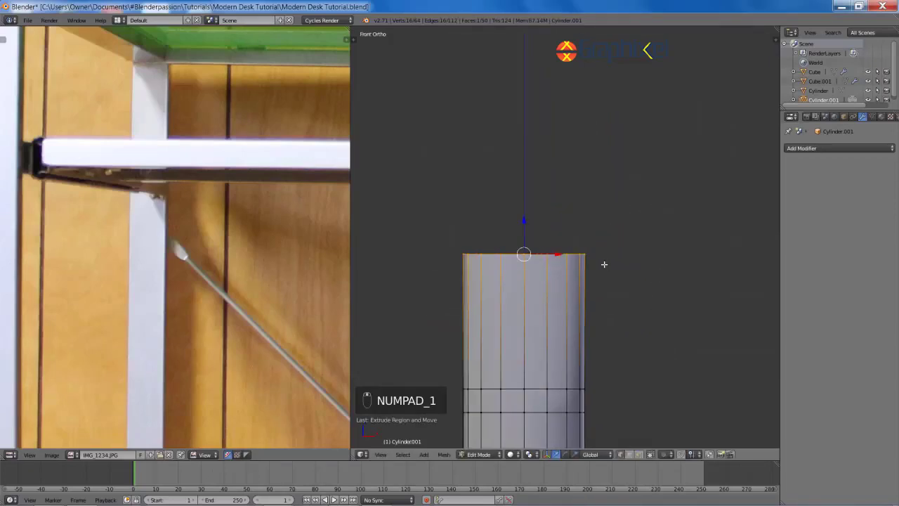
{"action": "scroll", "coordinate": [604, 264], "scroll_direction": "down", "scroll_amount": 3}
{"action": "key", "text": "s"}
{"action": "left_click", "coordinate": [614, 273]}
Step: Extrude two more sections, narrowing along X and tapering the tip
{"action": "key", "text": "e"}
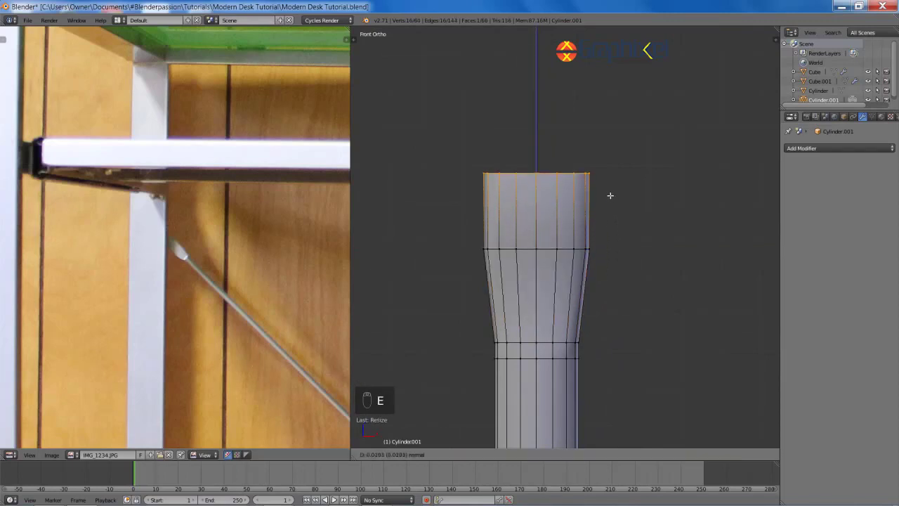
{"action": "left_click", "coordinate": [609, 179]}
{"action": "key", "text": "s"}
{"action": "key", "text": "x"}
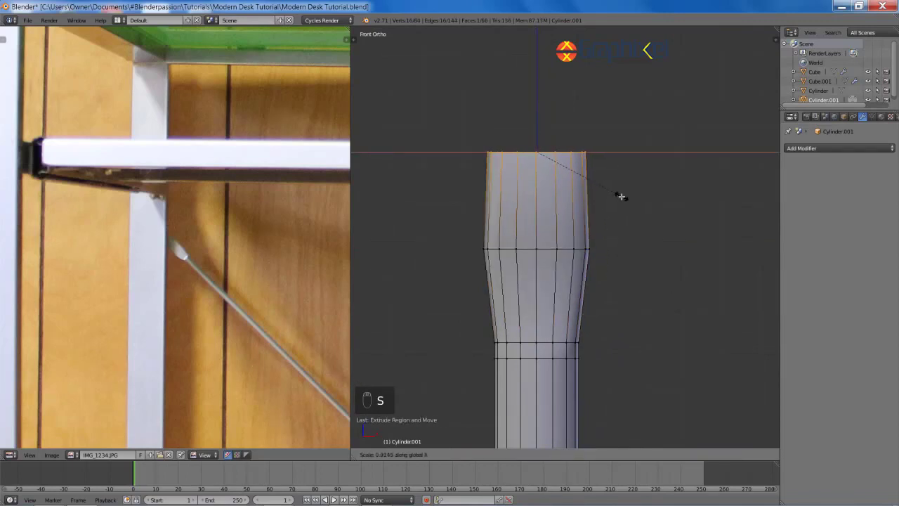
{"action": "left_click", "coordinate": [621, 197]}
{"action": "key", "text": "e"}
{"action": "left_click", "coordinate": [626, 116]}
{"action": "key", "text": "s"}
{"action": "left_click", "coordinate": [608, 120]}
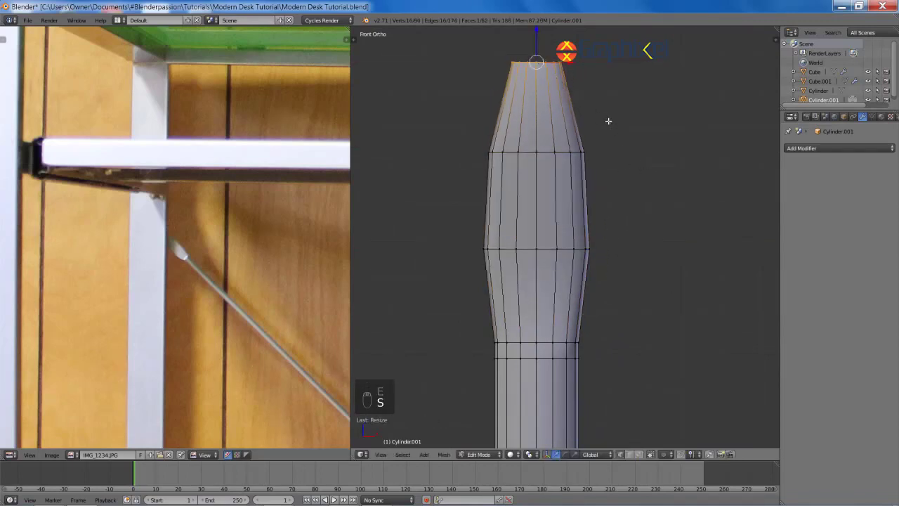
Step: Select the whole rod, then box-deselect the end cap's vertices
{"action": "scroll", "coordinate": [612, 203], "scroll_direction": "down", "scroll_amount": 12}
{"action": "scroll", "coordinate": [612, 205], "scroll_direction": "up", "scroll_amount": 8}
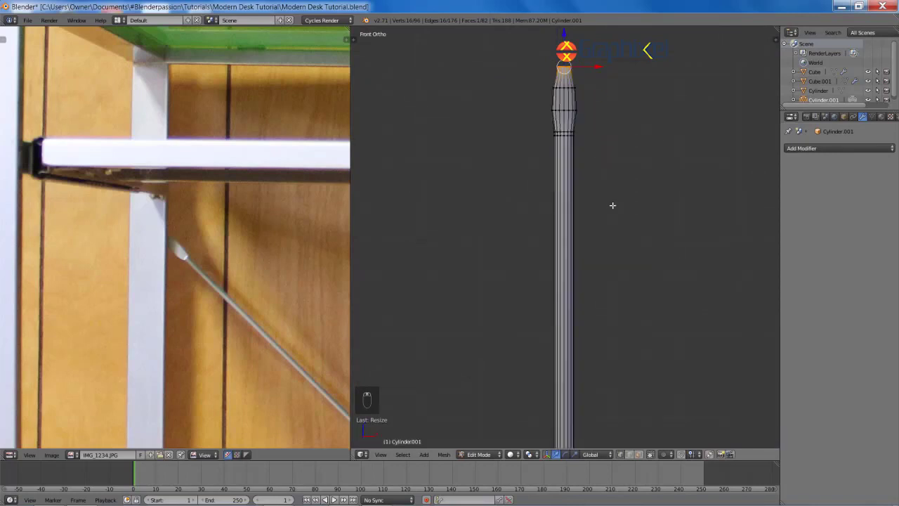
{"action": "key", "text": "a"}
{"action": "key", "text": "Tab"}
{"action": "scroll", "coordinate": [613, 209], "scroll_direction": "down", "scroll_amount": 4}
{"action": "middle_click_drag", "start_coordinate": [614, 220], "coordinate": [620, 149], "text": "shift"}
{"action": "scroll", "coordinate": [619, 165], "scroll_direction": "down", "scroll_amount": 5}
{"action": "key", "text": "Tab"}
{"action": "key", "text": "a"}
{"action": "key", "text": "a"}
{"action": "key", "text": "a"}
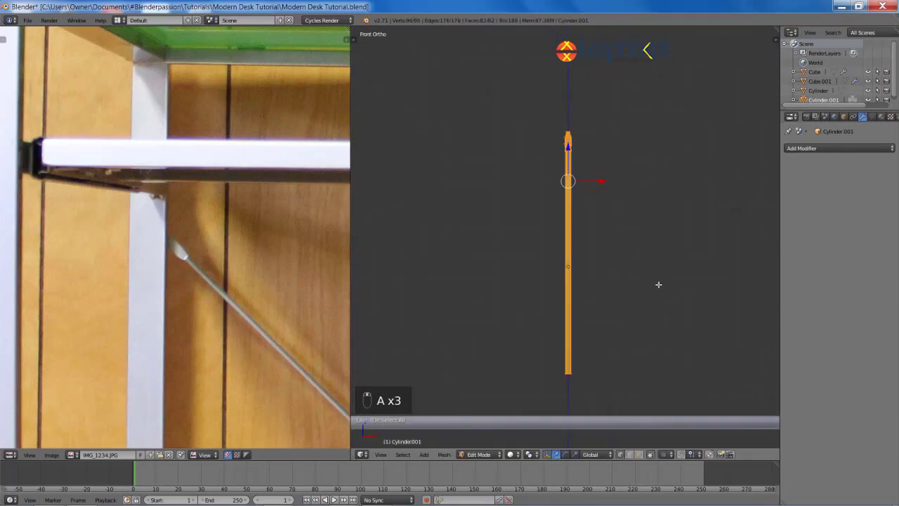
{"action": "key", "text": "s"}
{"action": "key", "text": "shift+z"}
{"action": "right_click", "coordinate": [618, 232]}
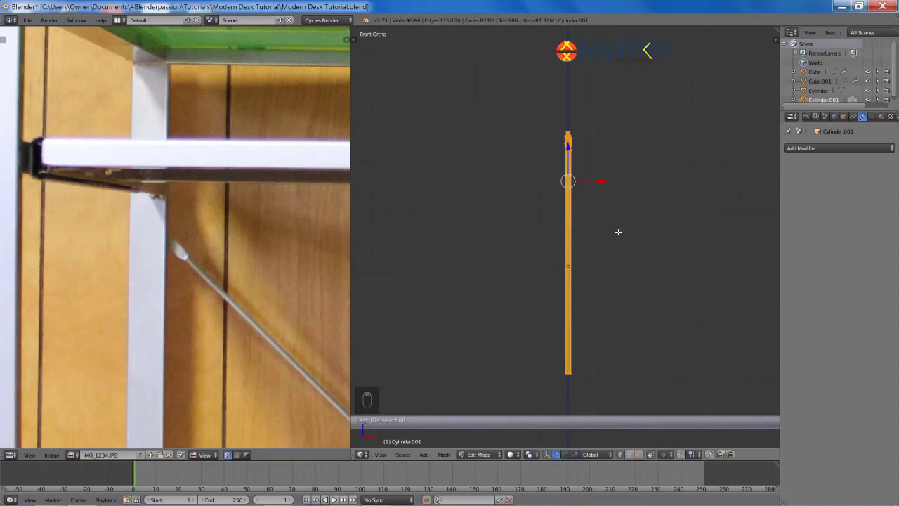
{"action": "key", "text": "z"}
{"action": "key", "text": "b"}
{"action": "key", "text": "b"}
{"action": "left_click_drag", "start_coordinate": [546, 117], "coordinate": [581, 143]}
{"action": "scroll", "coordinate": [589, 147], "scroll_direction": "up", "scroll_amount": 5}
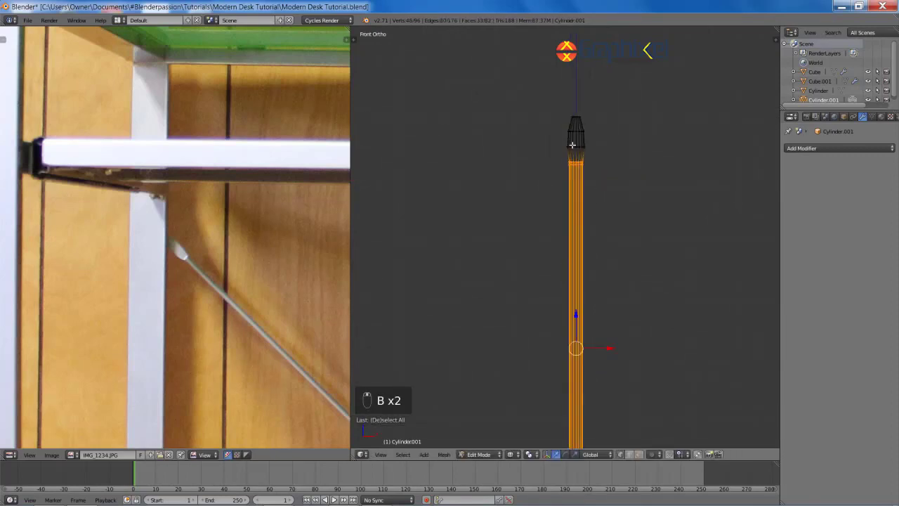
{"action": "middle_click_drag", "start_coordinate": [595, 163], "coordinate": [596, 165]}
Step: Scale the rod's shaft thinner with Shift+Z, keeping its length fixed
{"action": "scroll", "coordinate": [607, 211], "scroll_direction": "down", "scroll_amount": 7}
{"action": "key", "text": "z"}
{"action": "scroll", "coordinate": [604, 310], "scroll_direction": "up", "scroll_amount": 4}
{"action": "key", "text": "s"}
{"action": "key", "text": "shift+z"}
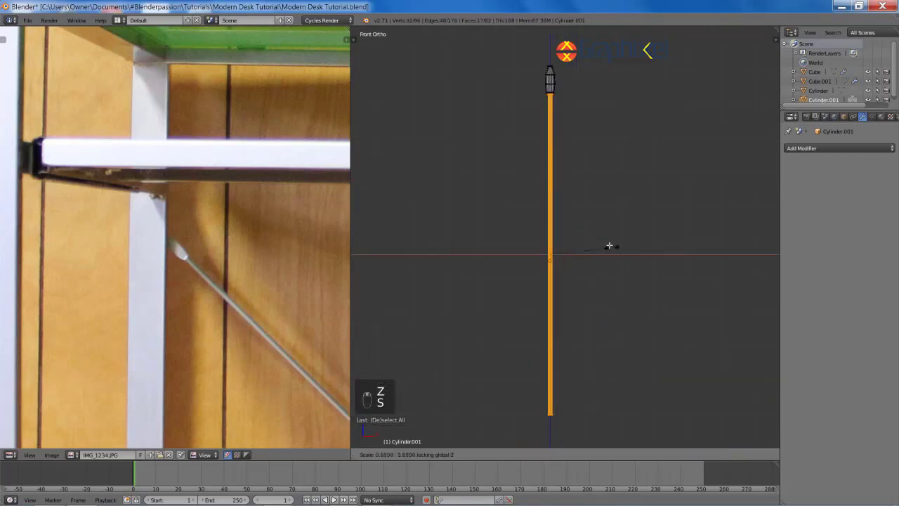
{"action": "left_click", "coordinate": [599, 238]}
{"action": "scroll", "coordinate": [602, 239], "scroll_direction": "down", "scroll_amount": 3}
{"action": "middle_click_drag", "start_coordinate": [590, 120], "coordinate": [606, 216], "text": "shift"}
{"action": "scroll", "coordinate": [264, 269], "scroll_direction": "down", "scroll_amount": 5}
{"action": "middle_click_drag", "start_coordinate": [263, 269], "coordinate": [232, 235]}
{"action": "scroll", "coordinate": [512, 221], "scroll_direction": "up", "scroll_amount": 9}
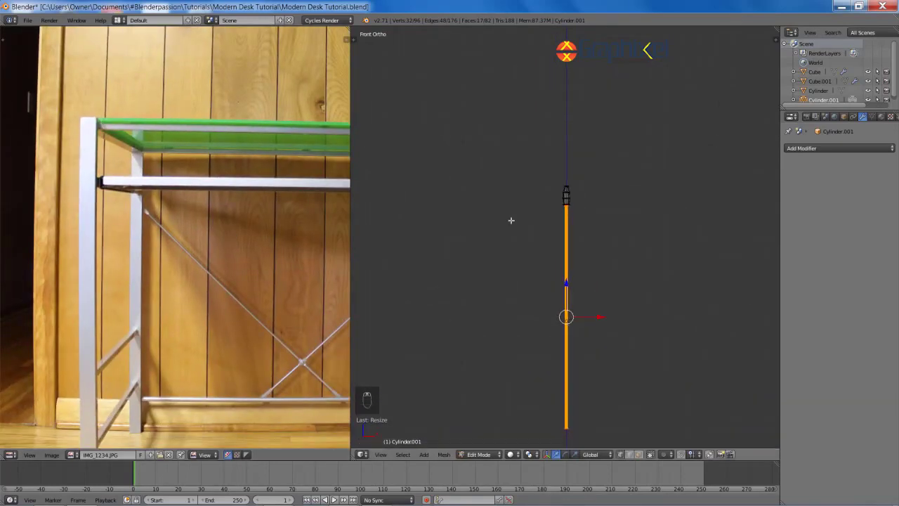
Step: Resize the end cap's bottom, middle and upper rings, limiting the upper ring's scaling to X
{"action": "middle_click_drag", "start_coordinate": [581, 173], "coordinate": [555, 293], "text": "shift"}
{"action": "scroll", "coordinate": [548, 281], "scroll_direction": "up", "scroll_amount": 4}
{"action": "key", "text": "a"}
{"action": "right_click", "coordinate": [519, 239], "text": "alt"}
{"action": "key", "text": "s"}
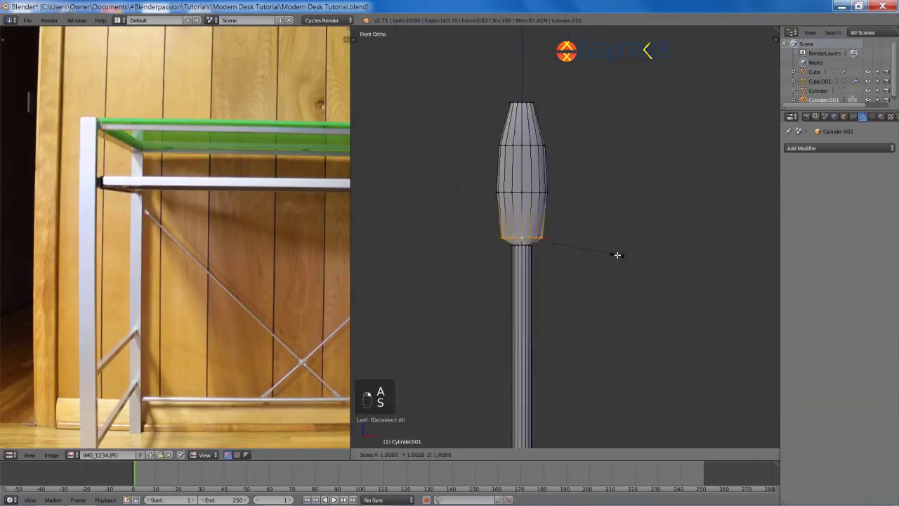
{"action": "left_click", "coordinate": [590, 244]}
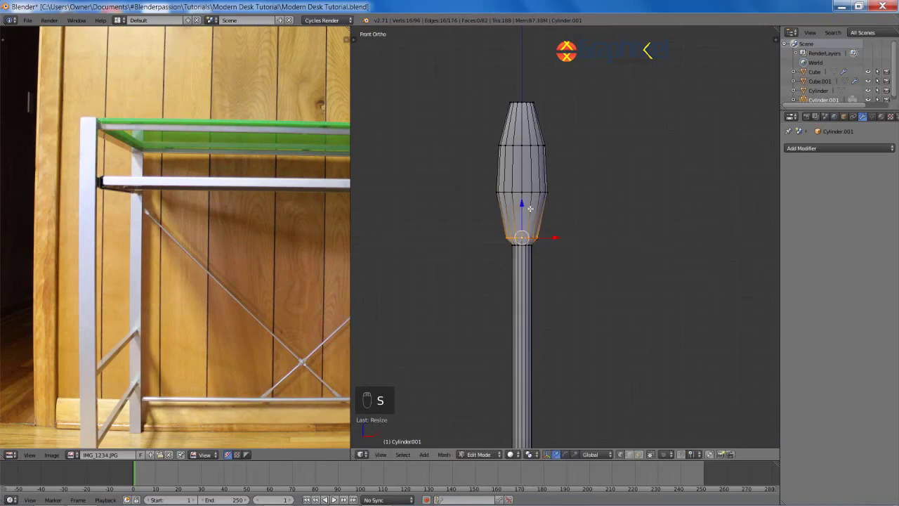
{"action": "key", "text": "x"}
{"action": "left_click", "coordinate": [624, 241]}
{"action": "right_click", "coordinate": [529, 147], "text": "alt"}
{"action": "key", "text": "s"}
{"action": "key", "text": "x"}
{"action": "left_click", "coordinate": [623, 182]}
Step: In Front Ortho view, rotate the rod into a diagonal angle
{"action": "middle_click_drag", "start_coordinate": [621, 184], "coordinate": [623, 235]}
{"action": "scroll", "coordinate": [560, 191], "scroll_direction": "down", "scroll_amount": 14}
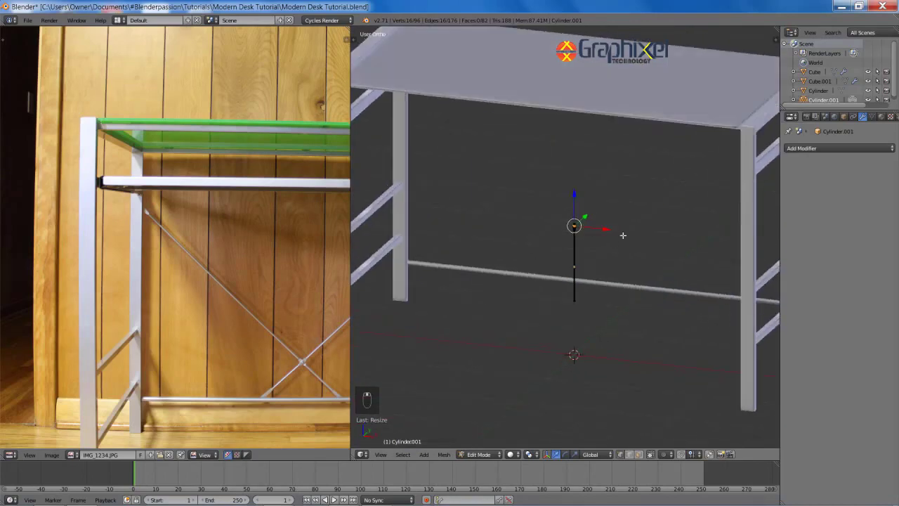
{"action": "key", "text": "KP_3"}
{"action": "key", "text": "KP_1"}
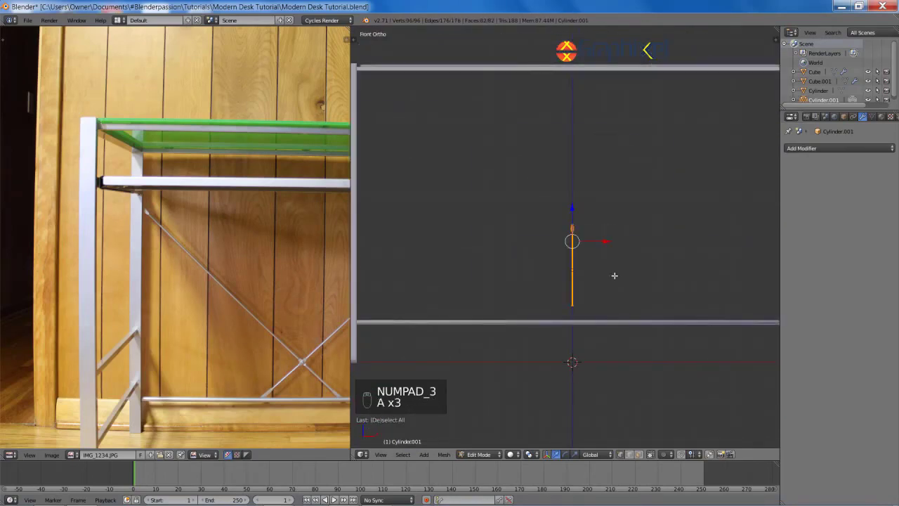
{"action": "key", "text": "r"}
{"action": "left_click", "coordinate": [671, 225]}
Step: Move the diagonal rod up and to the left, close to the left leg
{"action": "key", "text": "g"}
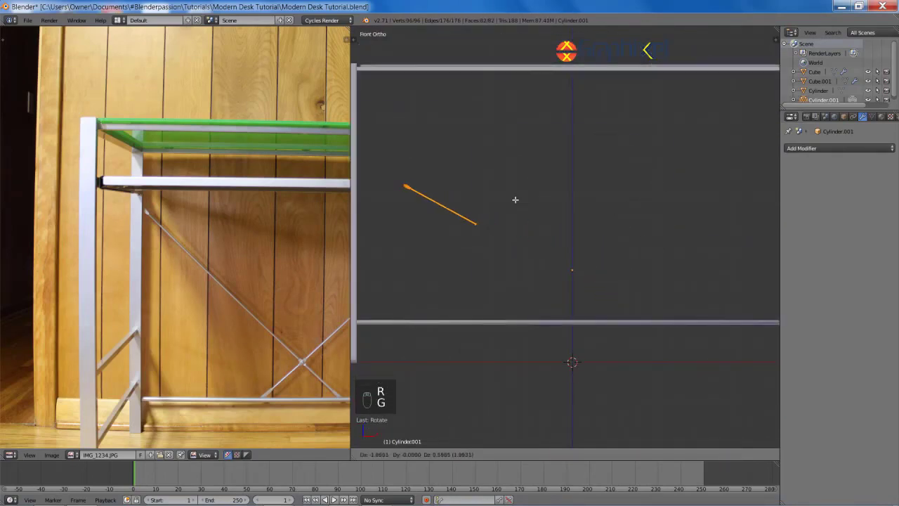
{"action": "left_click", "coordinate": [516, 198]}
{"action": "middle_click_drag", "start_coordinate": [516, 199], "coordinate": [615, 247], "text": "shift"}
{"action": "key", "text": "g"}
{"action": "left_click", "coordinate": [570, 221]}
{"action": "middle_click_drag", "start_coordinate": [542, 215], "coordinate": [632, 258], "text": "shift"}
{"action": "scroll", "coordinate": [620, 251], "scroll_direction": "up", "scroll_amount": 5}
Step: In wireframe, box-select the rod's end vertices and set the transform orientation to Normal
{"action": "key", "text": "z"}
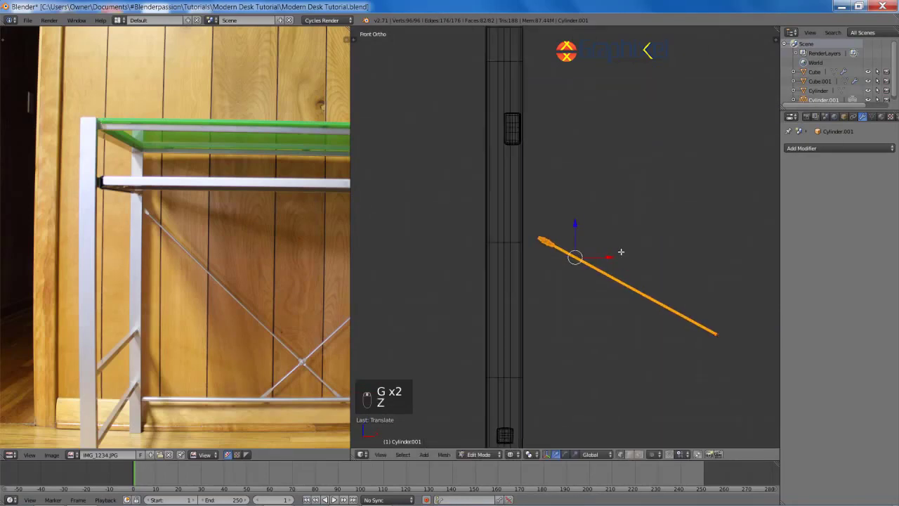
{"action": "scroll", "coordinate": [597, 253], "scroll_direction": "up", "scroll_amount": 6}
{"action": "key", "text": "a"}
{"action": "scroll", "coordinate": [562, 257], "scroll_direction": "up", "scroll_amount": 3}
{"action": "key", "text": "b"}
{"action": "left_click_drag", "start_coordinate": [442, 201], "coordinate": [555, 303]}
{"action": "key", "text": "g"}
{"action": "right_click", "coordinate": [559, 309]}
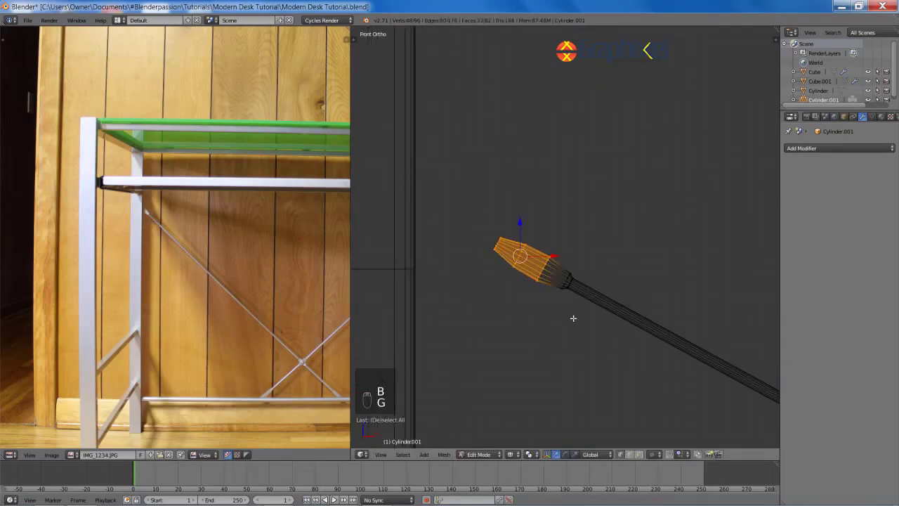
{"action": "key", "text": "alt+space"}
{"action": "left_click", "coordinate": [568, 340]}
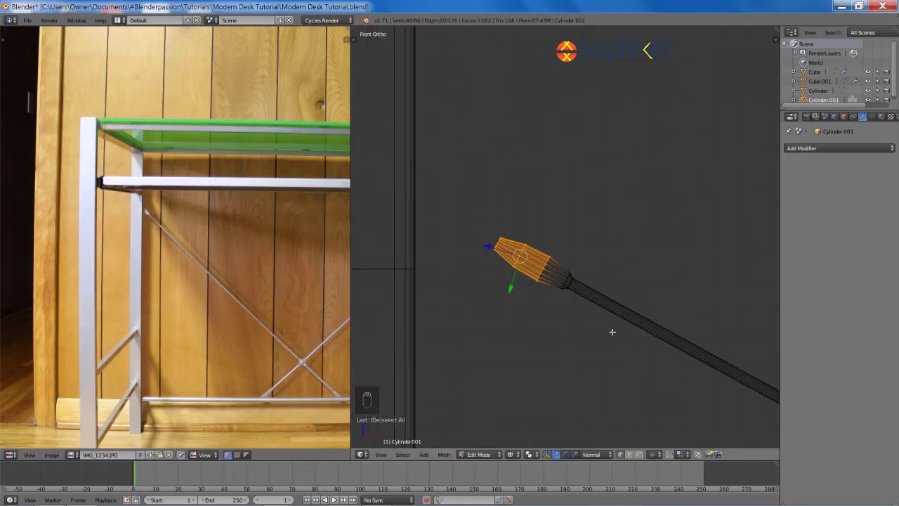
Step: Try sliding the end vertices along the normal Z axis, then cancel the move
{"action": "scroll", "coordinate": [613, 331], "scroll_direction": "down", "scroll_amount": 4}
{"action": "middle_click_drag", "start_coordinate": [637, 329], "coordinate": [553, 295], "text": "shift"}
{"action": "scroll", "coordinate": [649, 326], "scroll_direction": "up", "scroll_amount": 6}
{"action": "key", "text": "g"}
{"action": "key", "text": "z"}
{"action": "key", "text": "z"}
{"action": "right_click", "coordinate": [598, 297]}
{"action": "scroll", "coordinate": [632, 306], "scroll_direction": "down", "scroll_amount": 10}
{"action": "scroll", "coordinate": [554, 295], "scroll_direction": "down", "scroll_amount": 4}
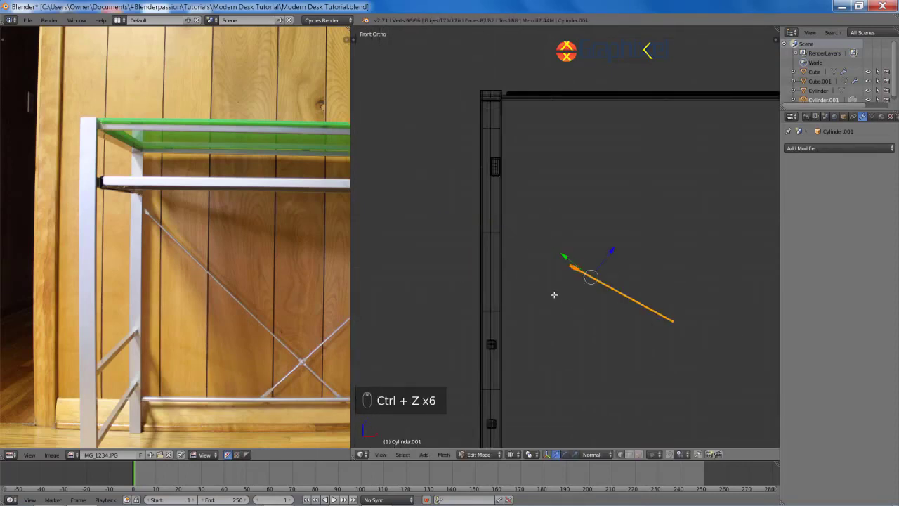
Step: Undo the vertex edits, then re-tilt the whole rod and place it against the left leg
{"action": "key", "text": "ctrl+z"}
{"action": "key", "text": "Tab"}
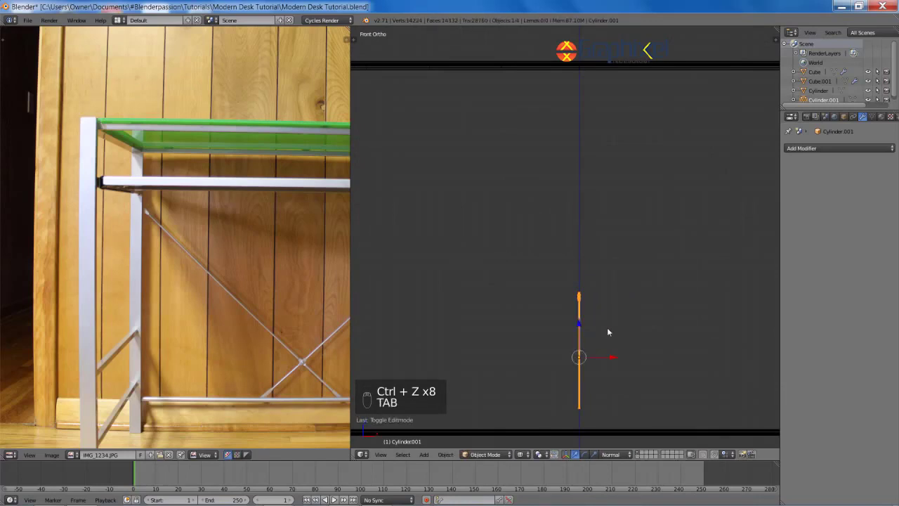
{"action": "key", "text": "r"}
{"action": "key", "text": "r"}
{"action": "scroll", "coordinate": [687, 246], "scroll_direction": "down", "scroll_amount": 2}
{"action": "left_click", "coordinate": [688, 243]}
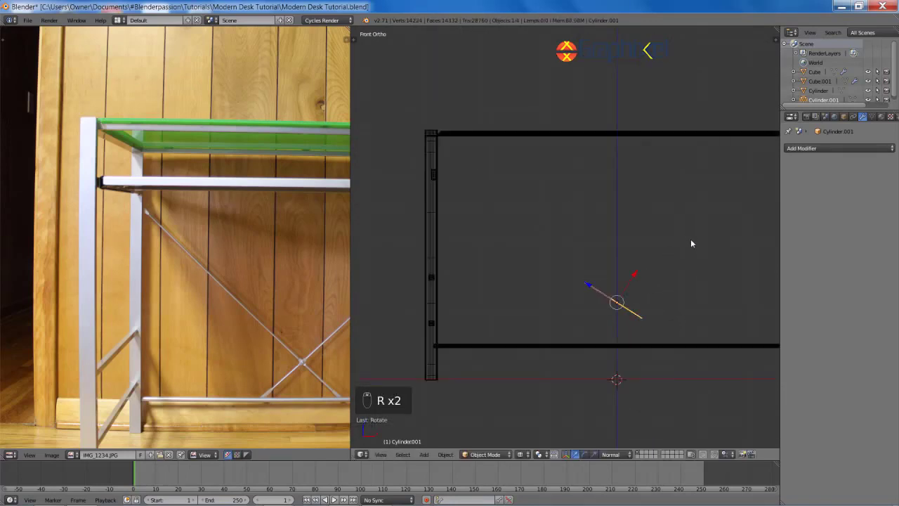
{"action": "key", "text": "g"}
{"action": "left_click", "coordinate": [552, 192]}
{"action": "key", "text": "r"}
{"action": "key", "text": "g"}
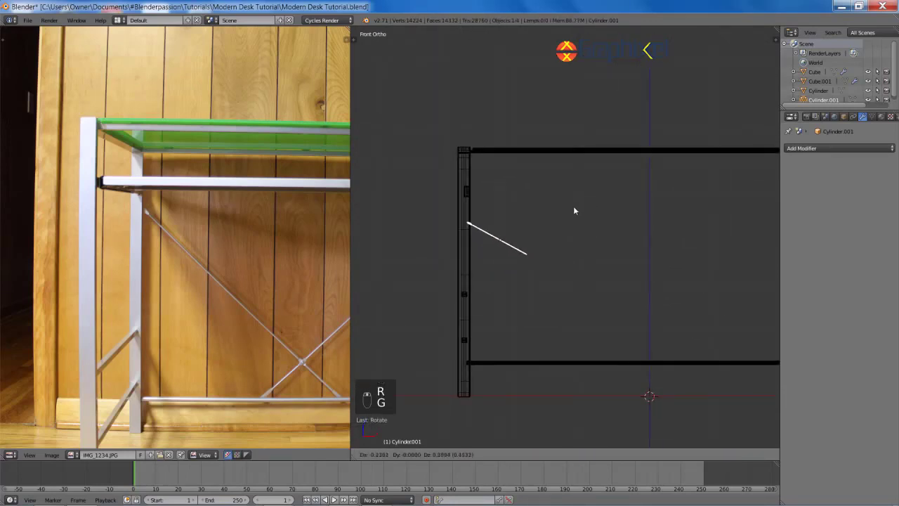
{"action": "key", "text": "g"}
{"action": "left_click", "coordinate": [594, 224]}
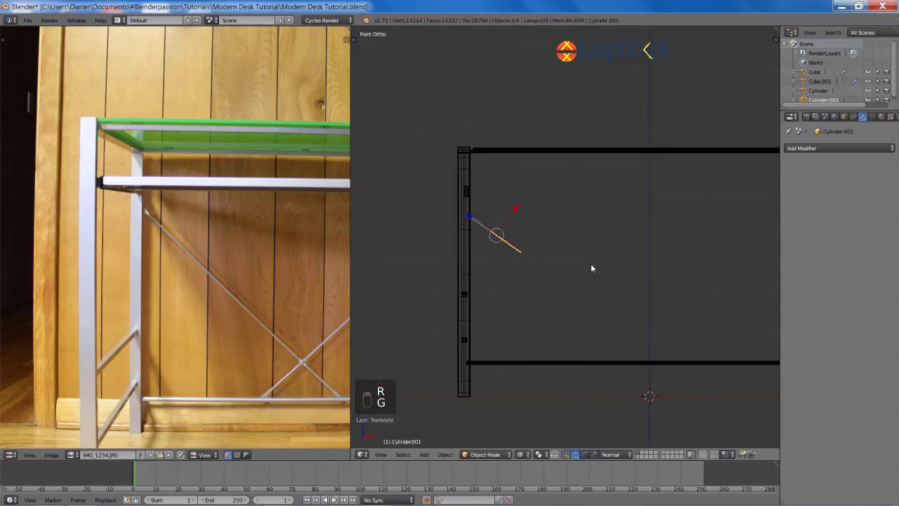
Step: Box-select the rod's end vertices and slide them along the axis to lengthen the rod
{"action": "middle_click_drag", "start_coordinate": [591, 263], "coordinate": [522, 259], "text": "shift"}
{"action": "key", "text": "a"}
{"action": "key", "text": "a"}
{"action": "key", "text": "Tab"}
{"action": "key", "text": "z"}
{"action": "key", "text": "z"}
{"action": "key", "text": "z"}
{"action": "key", "text": "a"}
{"action": "key", "text": "b"}
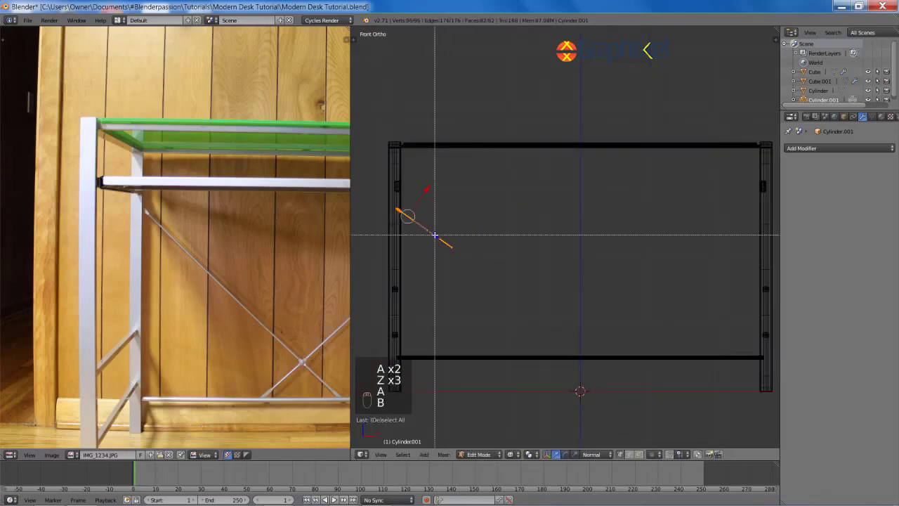
{"action": "key", "text": "g"}
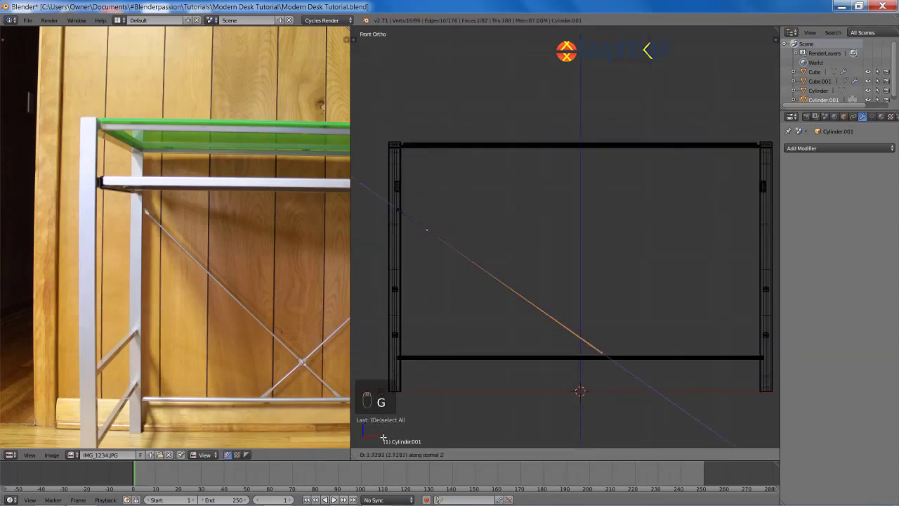
{"action": "left_click", "coordinate": [495, 229]}
{"action": "key", "text": "z"}
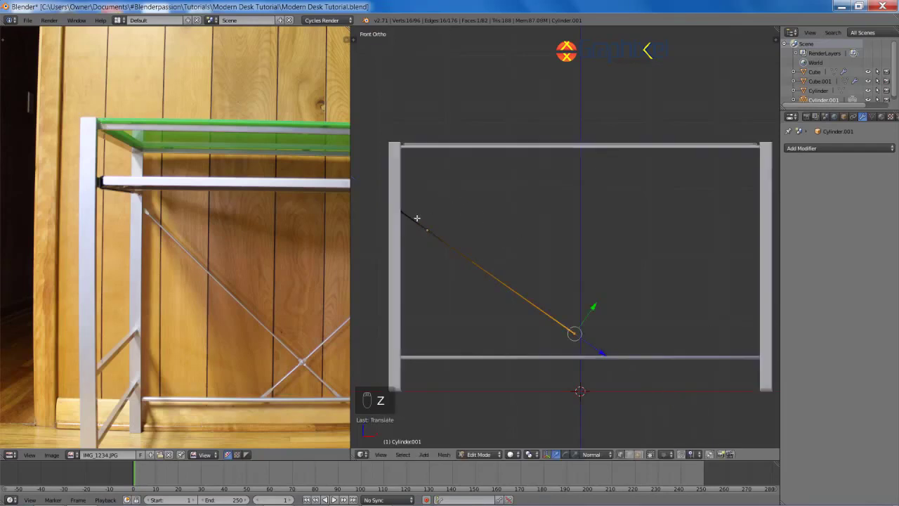
Step: Fine-tune the rod's diagonal angle with two small rotations of the whole rod
{"action": "middle_click_drag", "start_coordinate": [495, 229], "coordinate": [616, 277], "text": "shift"}
{"action": "key", "text": "z"}
{"action": "key", "text": "Tab"}
{"action": "key", "text": "r"}
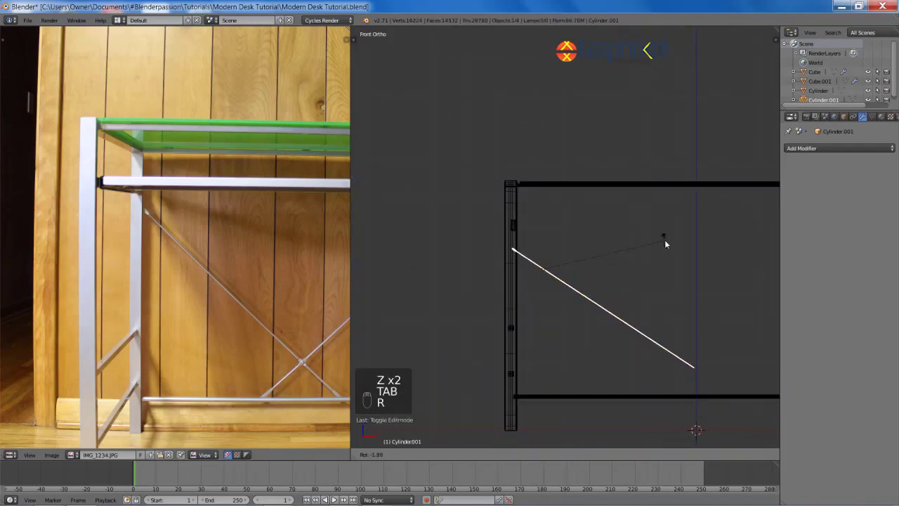
{"action": "left_click", "coordinate": [644, 130]}
{"action": "middle_click_drag", "start_coordinate": [659, 269], "coordinate": [566, 243], "text": "shift"}
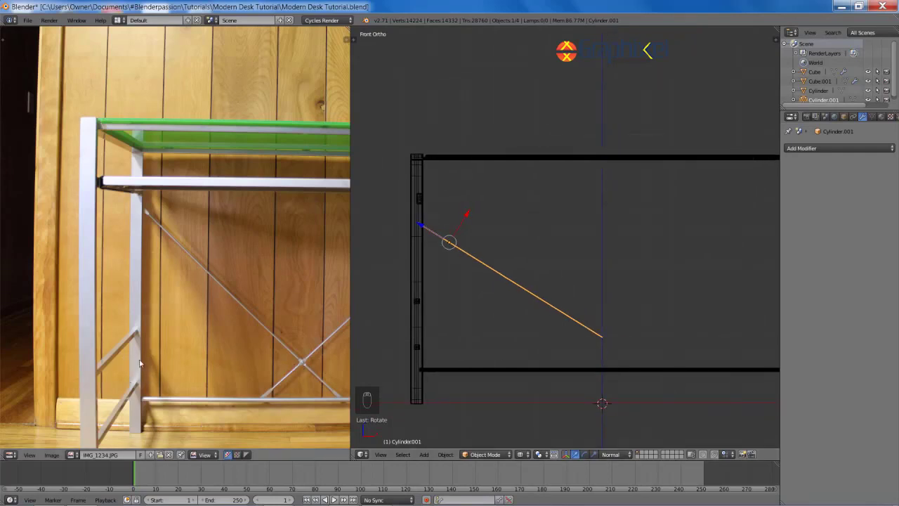
{"action": "key", "text": "r"}
{"action": "left_click", "coordinate": [610, 252]}
{"action": "middle_click_drag", "start_coordinate": [503, 243], "coordinate": [554, 256], "text": "shift"}
Step: In Edit Mode, box-select the rod tip vertices and move them along the rod's Z axis
{"action": "scroll", "coordinate": [545, 250], "scroll_direction": "up", "scroll_amount": 8}
{"action": "key", "text": "Tab"}
{"action": "key", "text": "a"}
{"action": "key", "text": "a"}
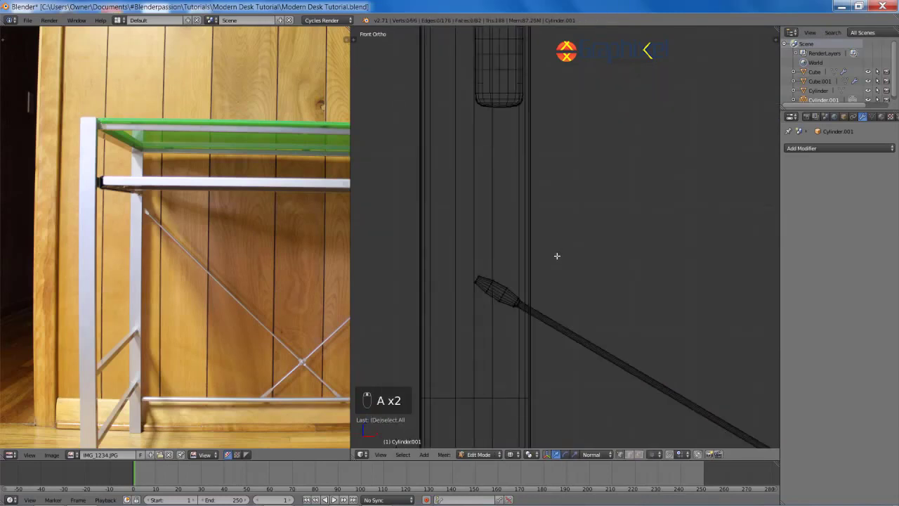
{"action": "key", "text": "a"}
{"action": "key", "text": "a"}
{"action": "key", "text": "a"}
{"action": "key", "text": "b"}
{"action": "left_click_drag", "start_coordinate": [469, 267], "coordinate": [540, 320]}
{"action": "middle_click_drag", "start_coordinate": [564, 296], "coordinate": [544, 271], "text": "shift"}
{"action": "key", "text": "g"}
{"action": "key", "text": "z"}
{"action": "key", "text": "z"}
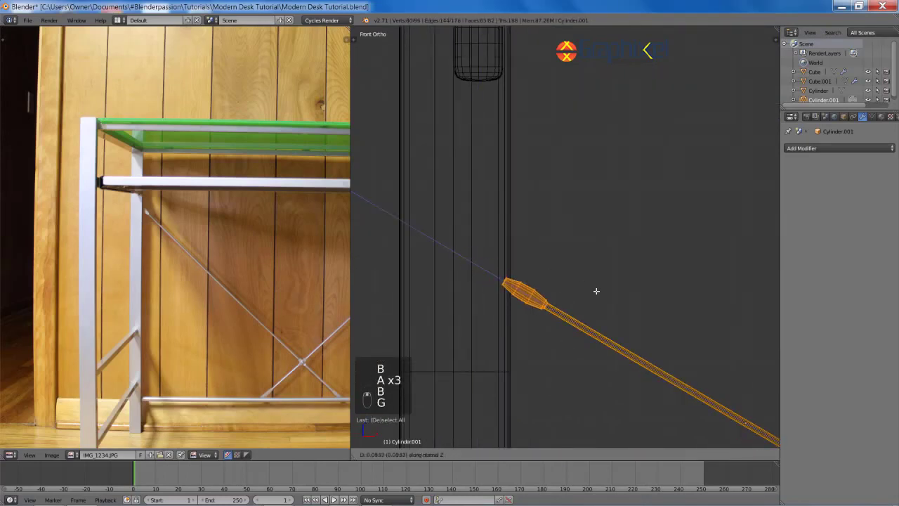
{"action": "left_click", "coordinate": [692, 325]}
{"action": "middle_click_drag", "start_coordinate": [621, 282], "coordinate": [607, 260], "text": "shift"}
{"action": "scroll", "coordinate": [607, 260], "scroll_direction": "up", "scroll_amount": 3}
Step: Box-select the tip ring and scale it along normal Y to make the tip smaller
{"action": "key", "text": "a"}
{"action": "key", "text": "b"}
{"action": "left_click_drag", "start_coordinate": [426, 257], "coordinate": [585, 369]}
{"action": "key", "text": "s"}
{"action": "key", "text": "y"}
{"action": "key", "text": "y"}
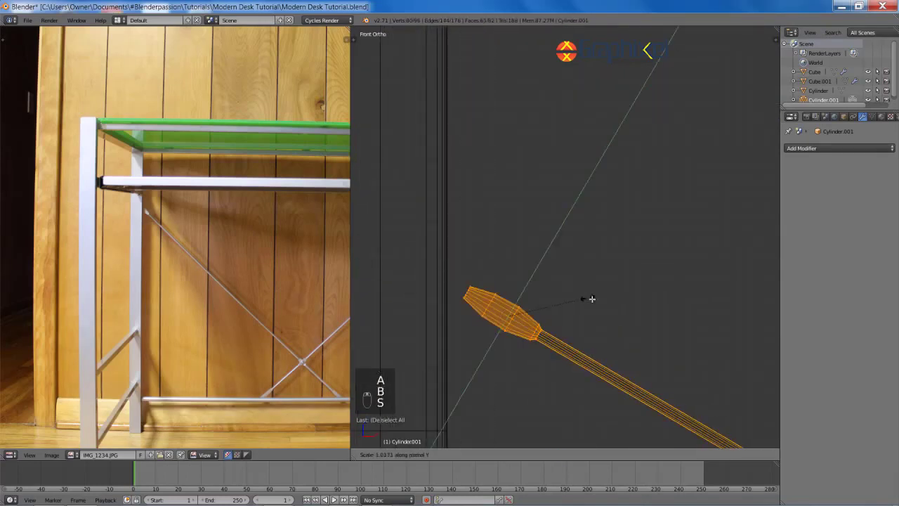
{"action": "left_click", "coordinate": [578, 323]}
{"action": "right_click", "coordinate": [543, 329]}
Step: Brush some vertices out of the selection and scale the cap's middle along normal Y to widen it
{"action": "middle_click_drag", "start_coordinate": [575, 324], "coordinate": [558, 284], "text": "shift"}
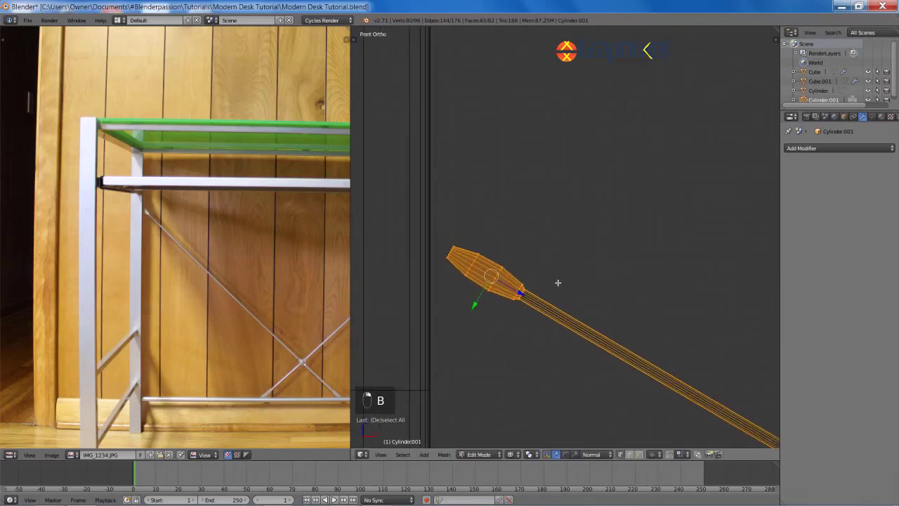
{"action": "scroll", "coordinate": [558, 283], "scroll_direction": "up", "scroll_amount": 4}
{"action": "key", "text": "c"}
{"action": "middle_click_drag", "start_coordinate": [469, 372], "coordinate": [476, 367]}
{"action": "right_click", "coordinate": [492, 344]}
{"action": "scroll", "coordinate": [527, 320], "scroll_direction": "down", "scroll_amount": 3}
{"action": "key", "text": "s"}
{"action": "key", "text": "y"}
{"action": "key", "text": "y"}
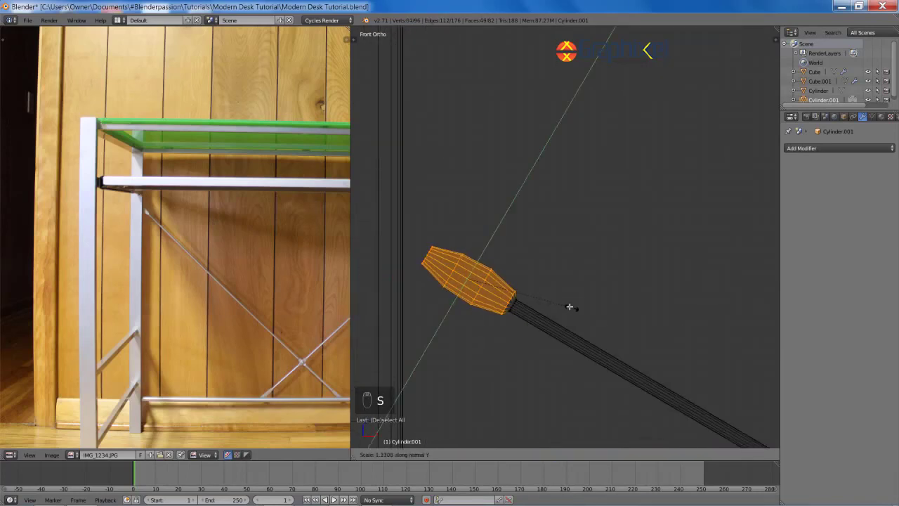
{"action": "left_click", "coordinate": [567, 303]}
Step: Shrink the selection to the cap's outer rings and scale them down to taper the end cap
{"action": "key", "text": "ctrl+KP_Subtract"}
{"action": "key", "text": "s"}
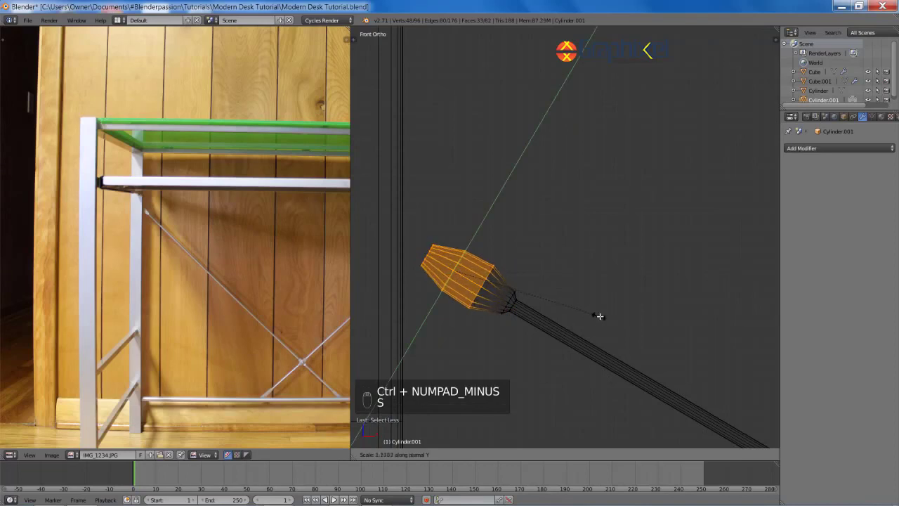
{"action": "left_click", "coordinate": [599, 316]}
{"action": "key", "text": "a"}
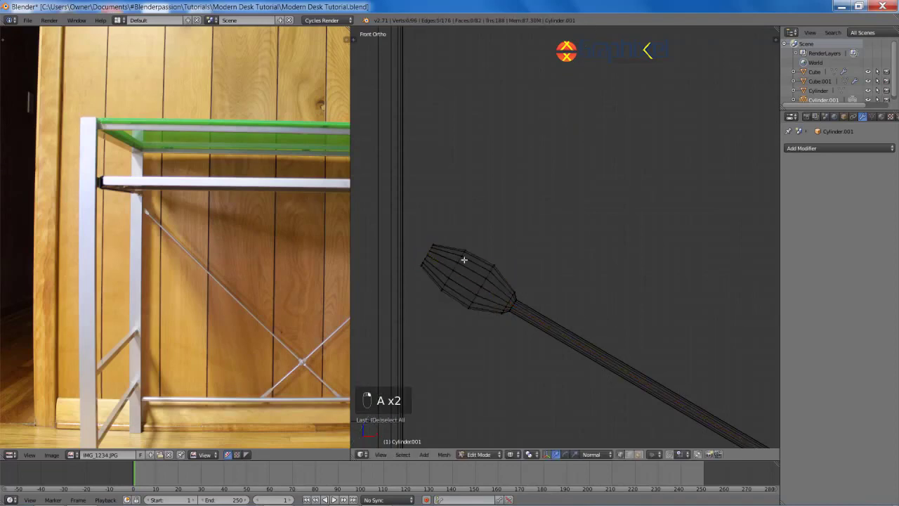
Step: Slide the edge loops along Z toward the upper tip of the brace rod
{"action": "middle_click_drag", "start_coordinate": [463, 260], "coordinate": [538, 285], "text": "shift"}
{"action": "key", "text": "g"}
{"action": "key", "text": "z"}
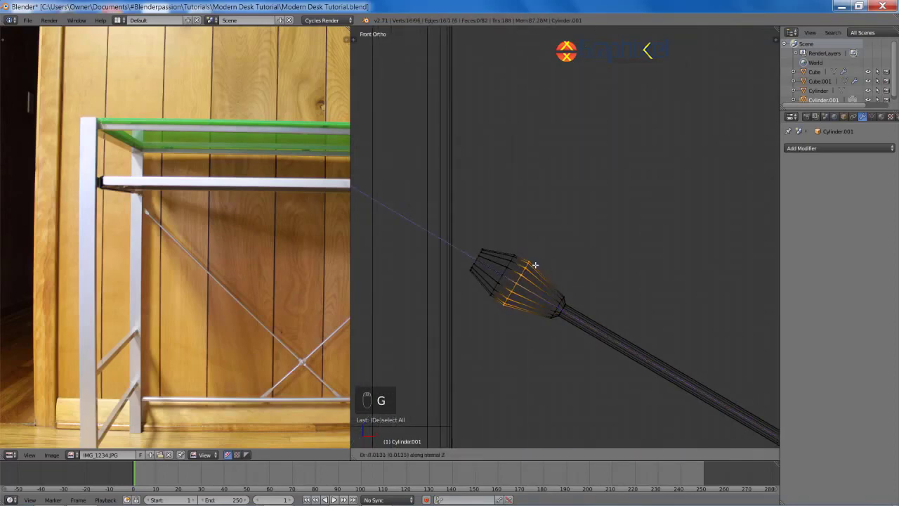
{"action": "left_click", "coordinate": [536, 265]}
{"action": "right_click", "coordinate": [505, 271], "text": "alt"}
{"action": "key", "text": "g"}
{"action": "key", "text": "z"}
{"action": "key", "text": "z"}
{"action": "left_click", "coordinate": [580, 258]}
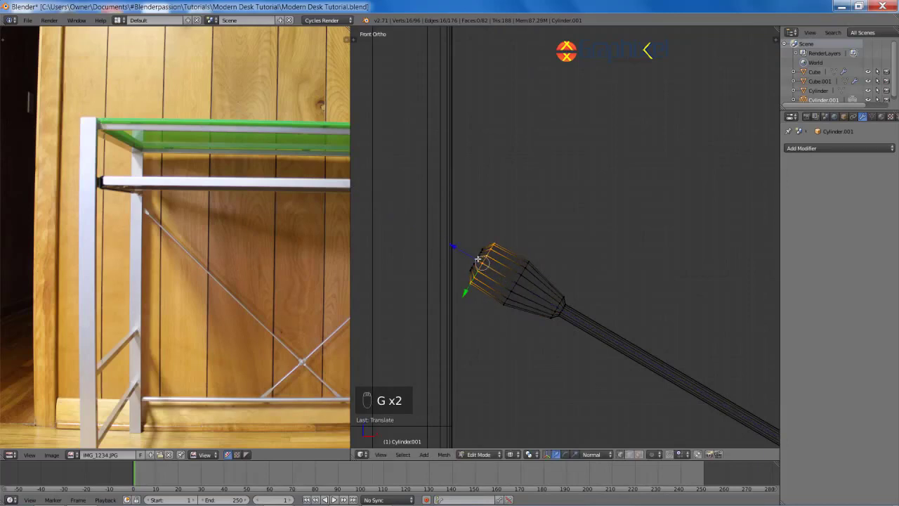
{"action": "key", "text": "g"}
{"action": "key", "text": "z"}
{"action": "left_click", "coordinate": [437, 185]}
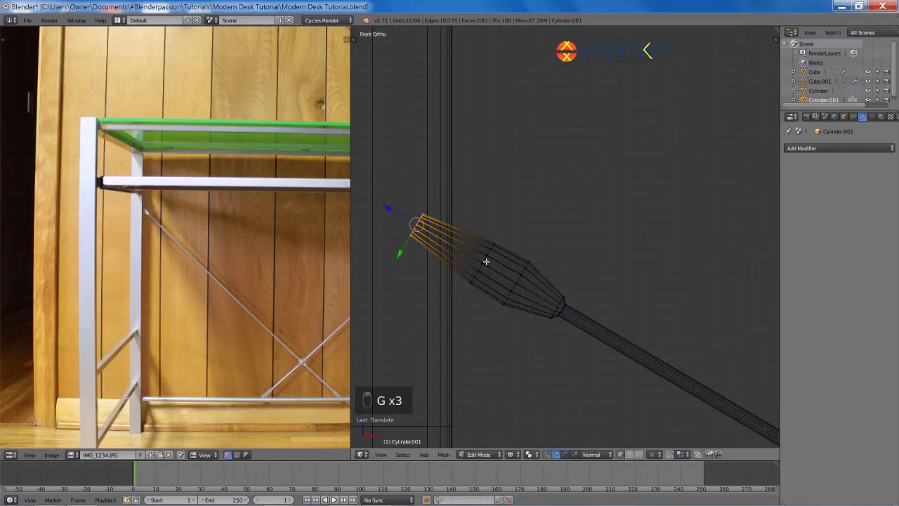
Step: Reposition the tip loop and the end loop further along the rod
{"action": "scroll", "coordinate": [552, 243], "scroll_direction": "down", "scroll_amount": 4}
{"action": "key", "text": "g"}
{"action": "key", "text": "z"}
{"action": "left_click", "coordinate": [509, 208]}
{"action": "scroll", "coordinate": [512, 271], "scroll_direction": "up", "scroll_amount": 2}
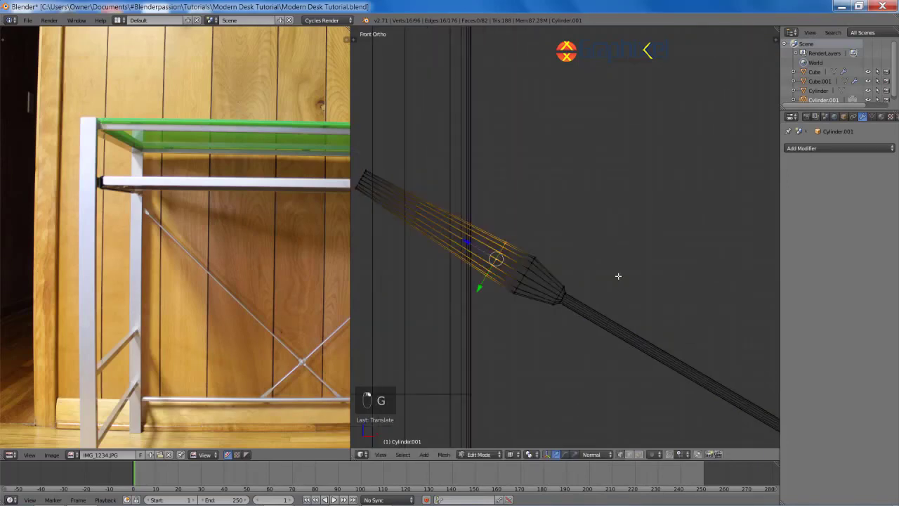
{"action": "key", "text": "g"}
{"action": "key", "text": "z"}
{"action": "key", "text": "z"}
{"action": "left_click", "coordinate": [569, 249]}
Step: Slide and scale the neighbouring loop, then scale the loop along Y across the rod
{"action": "right_click", "coordinate": [535, 270], "text": "alt"}
{"action": "key", "text": "g"}
{"action": "key", "text": "z"}
{"action": "key", "text": "z"}
{"action": "left_click", "coordinate": [561, 254]}
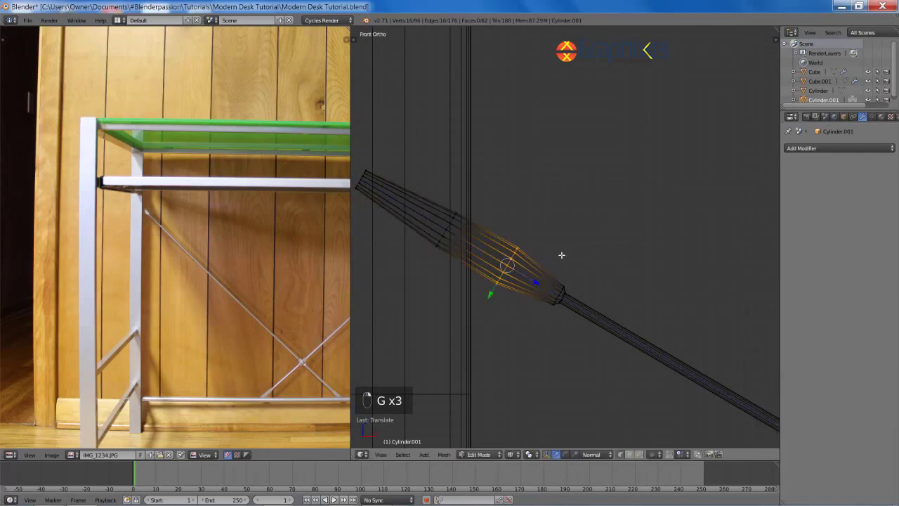
{"action": "key", "text": "s"}
{"action": "left_click", "coordinate": [586, 249]}
{"action": "key", "text": "a"}
{"action": "key", "text": "s"}
{"action": "key", "text": "y"}
{"action": "key", "text": "y"}
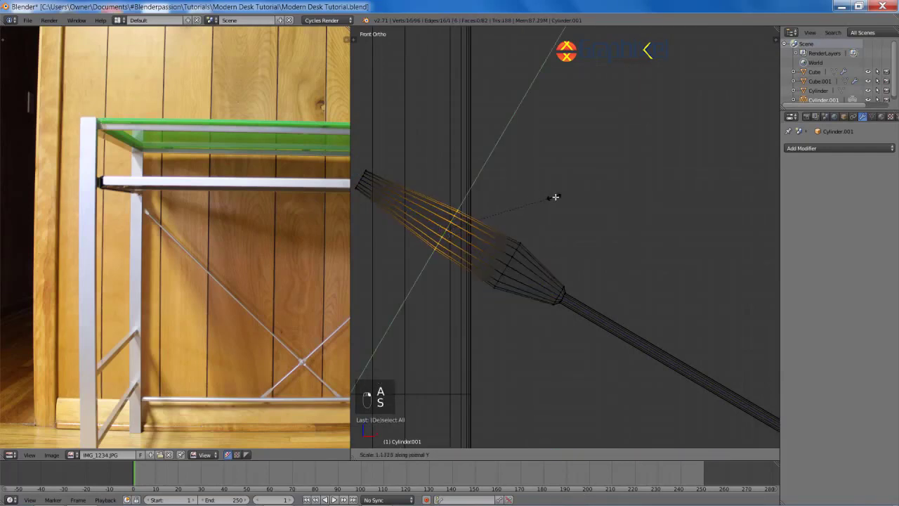
{"action": "left_click", "coordinate": [564, 196]}
Step: Slide and rescale the end loop along Y, then view the whole frame in solid shading
{"action": "key", "text": "g"}
{"action": "key", "text": "g"}
{"action": "left_click", "coordinate": [560, 189]}
{"action": "key", "text": "s"}
{"action": "key", "text": "y"}
{"action": "key", "text": "y"}
{"action": "left_click", "coordinate": [606, 173]}
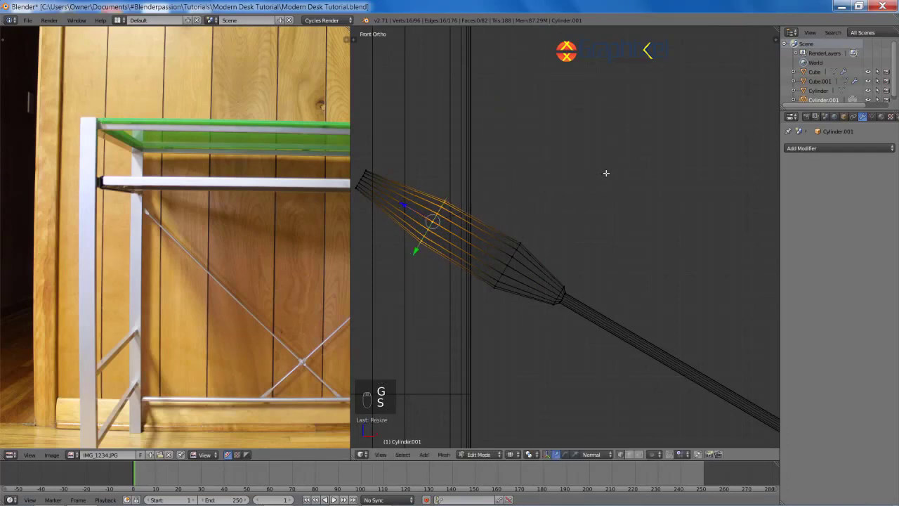
{"action": "key", "text": "a"}
{"action": "scroll", "coordinate": [602, 217], "scroll_direction": "down", "scroll_amount": 5}
{"action": "key", "text": "z"}
{"action": "scroll", "coordinate": [587, 232], "scroll_direction": "down", "scroll_amount": 1}
{"action": "middle_click_drag", "start_coordinate": [612, 277], "coordinate": [514, 241], "text": "shift"}
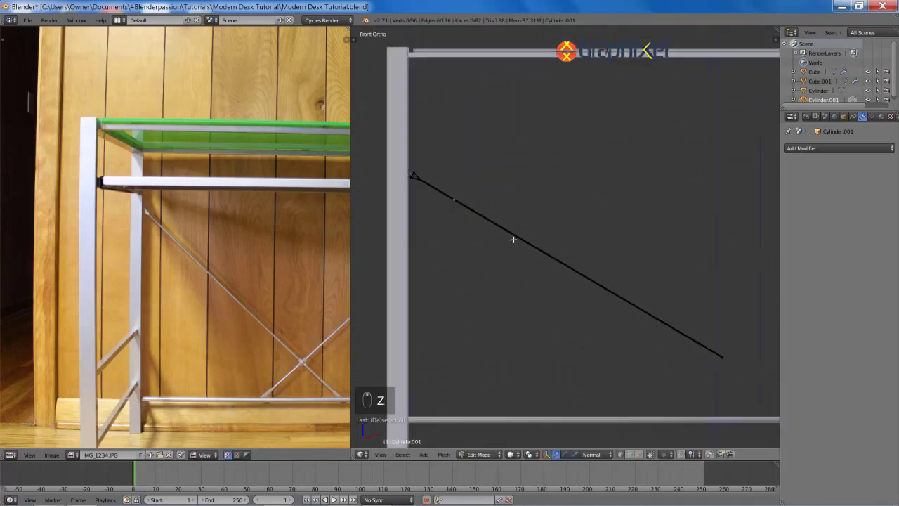
Step: Return to Object Mode, deselect everything and frame the diagonal brace
{"action": "scroll", "coordinate": [520, 242], "scroll_direction": "down", "scroll_amount": 1}
{"action": "key", "text": "Tab"}
{"action": "key", "text": "a"}
{"action": "key", "text": "a"}
{"action": "scroll", "coordinate": [617, 279], "scroll_direction": "down", "scroll_amount": 2}
{"action": "middle_click_drag", "start_coordinate": [614, 292], "coordinate": [553, 259], "text": "shift"}
Step: In wireframe Edit Mode, box-select the rod's end and grow the selection along the shaft
{"action": "key", "text": "Tab"}
{"action": "key", "text": "z"}
{"action": "scroll", "coordinate": [617, 300], "scroll_direction": "up", "scroll_amount": 3}
{"action": "key", "text": "a"}
{"action": "key", "text": "b"}
{"action": "left_click_drag", "start_coordinate": [581, 285], "coordinate": [627, 326]}
{"action": "middle_click_drag", "start_coordinate": [464, 253], "coordinate": [663, 361], "text": "shift"}
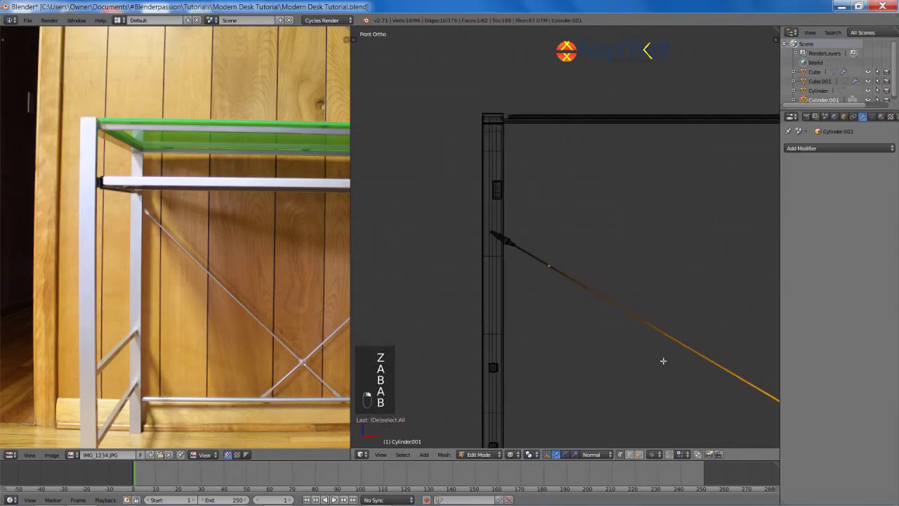
{"action": "scroll", "coordinate": [662, 362], "scroll_direction": "up", "scroll_amount": 5}
{"action": "middle_click_drag", "start_coordinate": [594, 259], "coordinate": [653, 345], "text": "shift"}
{"action": "key", "text": "ctrl+KP_Add"}
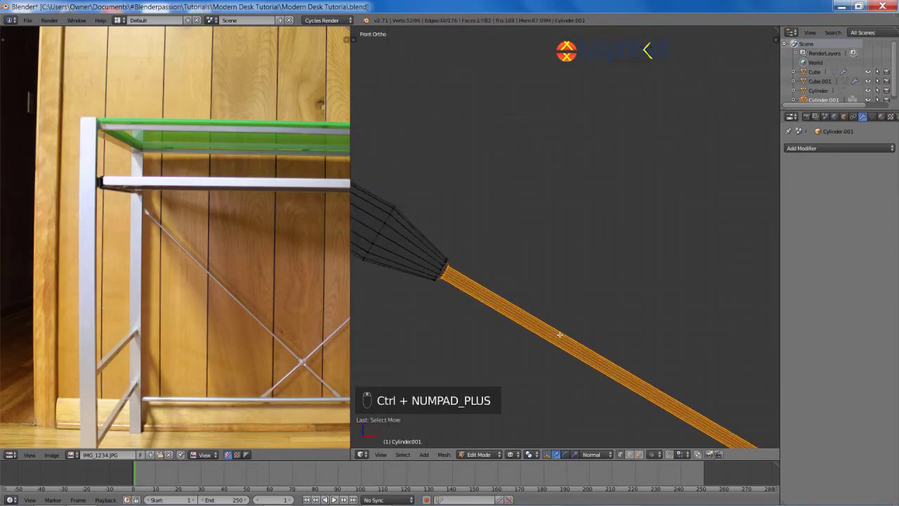
Step: With proportional editing on, scale the rod end down to narrow it
{"action": "key", "text": "o"}
{"action": "middle_click_drag", "start_coordinate": [546, 252], "coordinate": [600, 281], "text": "shift"}
{"action": "key", "text": "s"}
{"action": "right_click", "coordinate": [621, 235]}
{"action": "scroll", "coordinate": [621, 236], "scroll_direction": "down", "scroll_amount": 8}
{"action": "key", "text": "s"}
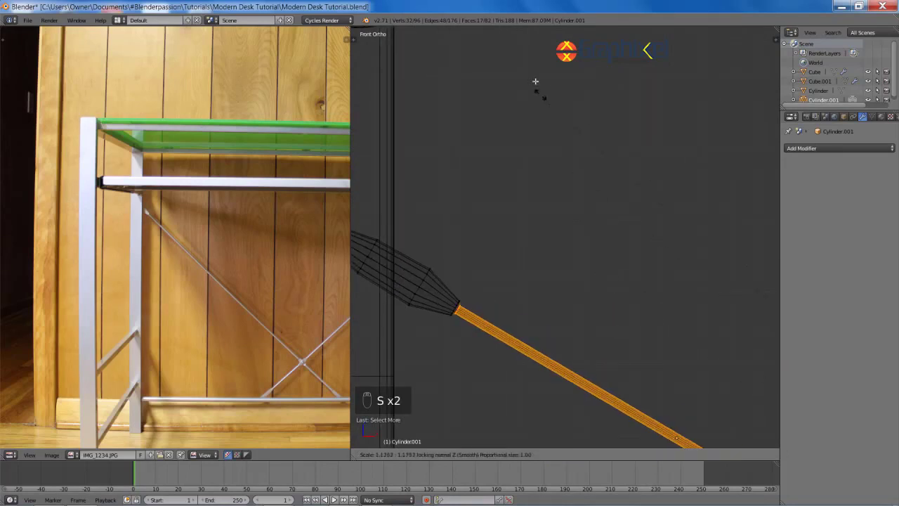
{"action": "mouse_move", "coordinate": [597, 145]}
{"action": "scroll", "coordinate": [460, 288], "scroll_direction": "up", "scroll_amount": 8}
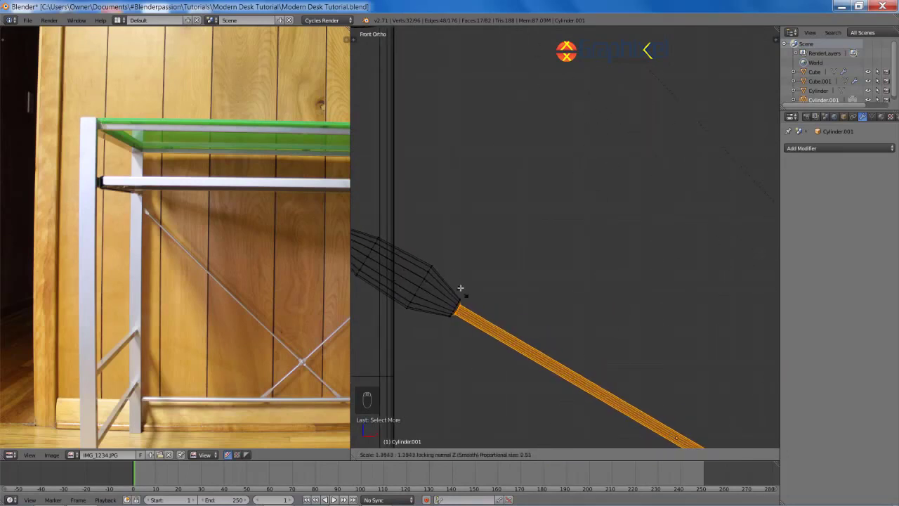
{"action": "left_click", "coordinate": [513, 148]}
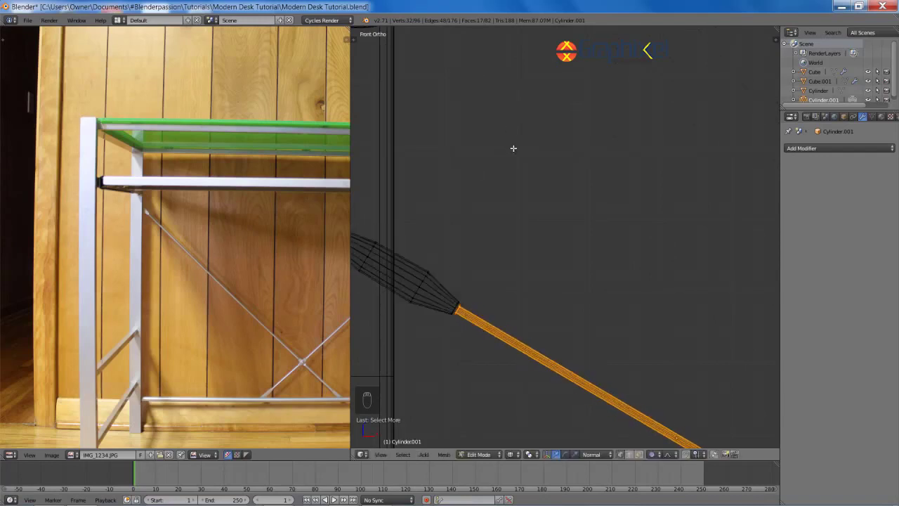
Step: Without proportional editing, rescale the shaft and the connector ring, then return to Object Mode
{"action": "key", "text": "o"}
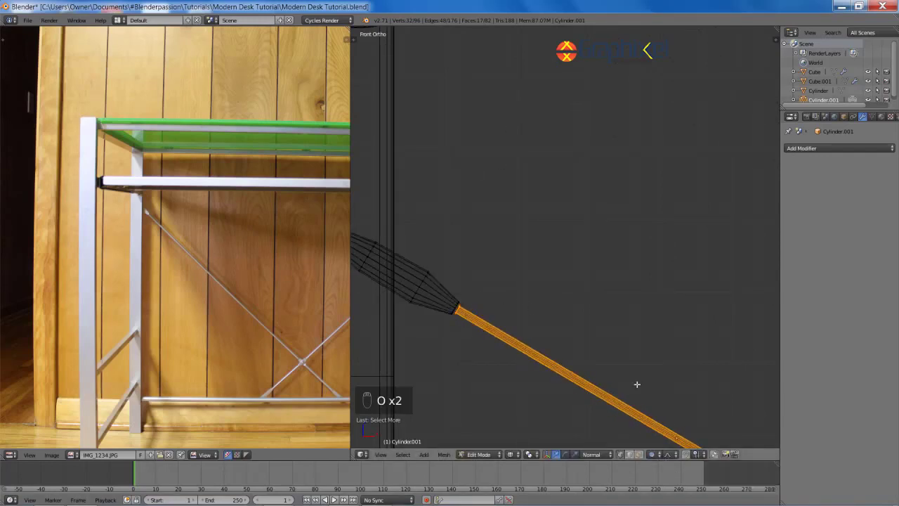
{"action": "key", "text": "s"}
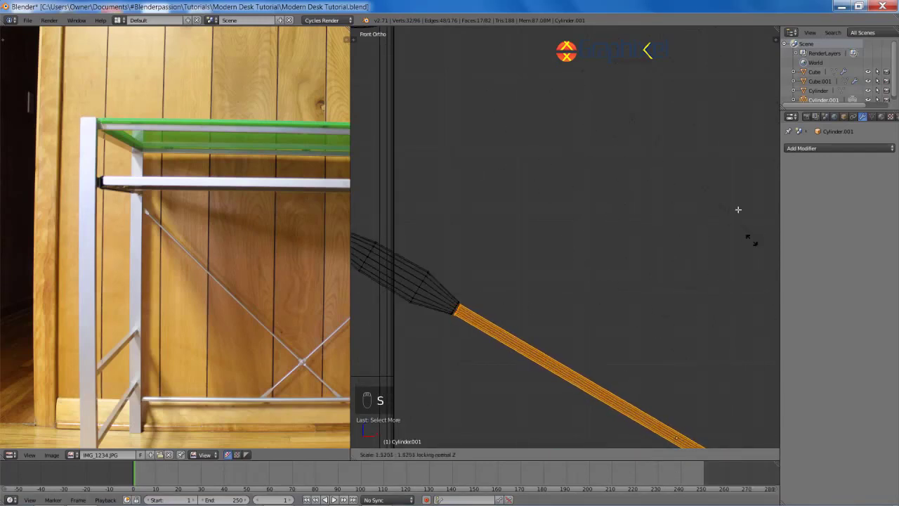
{"action": "left_click", "coordinate": [718, 193]}
{"action": "key", "text": "a"}
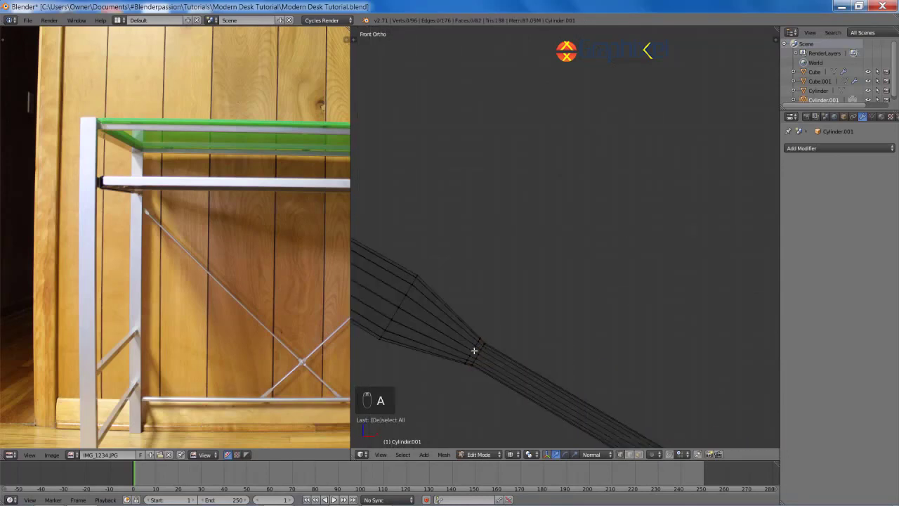
{"action": "key", "text": "s"}
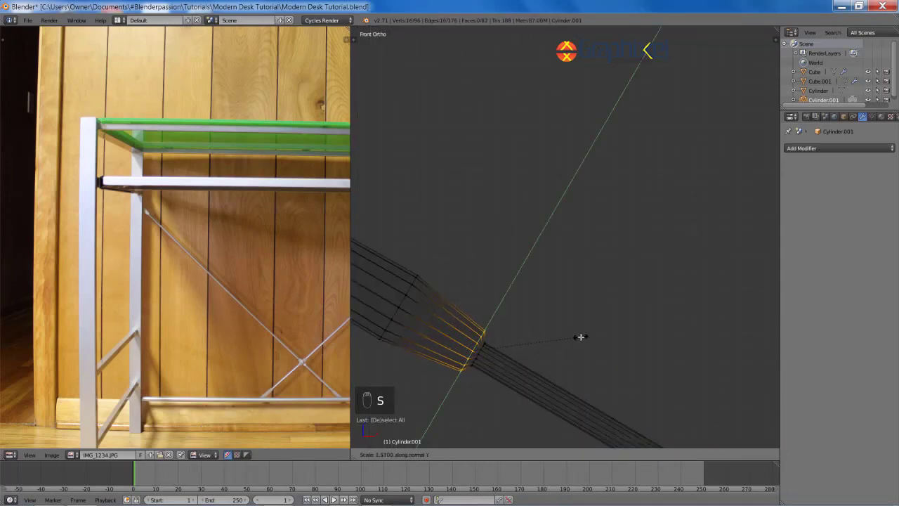
{"action": "left_click", "coordinate": [577, 331]}
{"action": "scroll", "coordinate": [588, 325], "scroll_direction": "down", "scroll_amount": 5}
{"action": "key", "text": "a"}
{"action": "key", "text": "Tab"}
{"action": "key", "text": "a"}
{"action": "scroll", "coordinate": [653, 325], "scroll_direction": "down", "scroll_amount": 5}
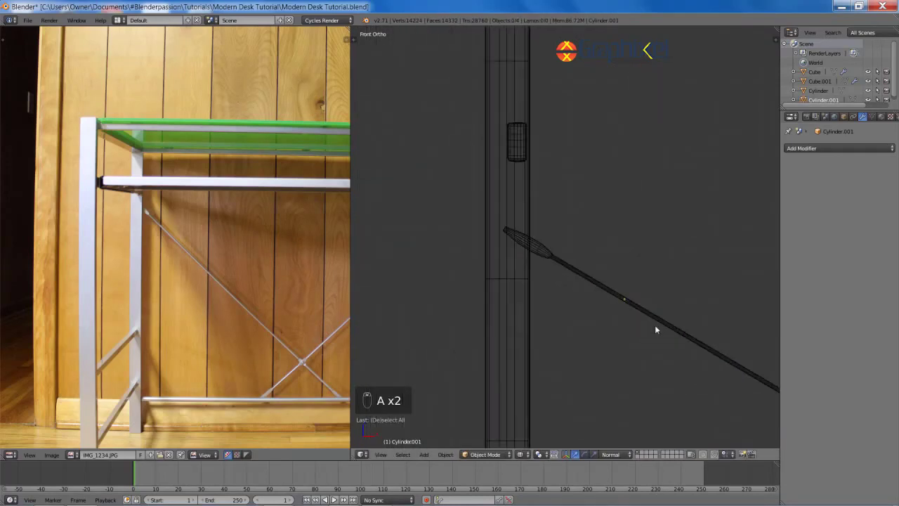
Step: Select the diagonal brace rod and enter Edit Mode in wireframe with its mesh selected
{"action": "key", "text": "z"}
{"action": "middle_click_drag", "start_coordinate": [652, 324], "coordinate": [379, 247], "text": "shift"}
{"action": "scroll", "coordinate": [379, 246], "scroll_direction": "down", "scroll_amount": 6}
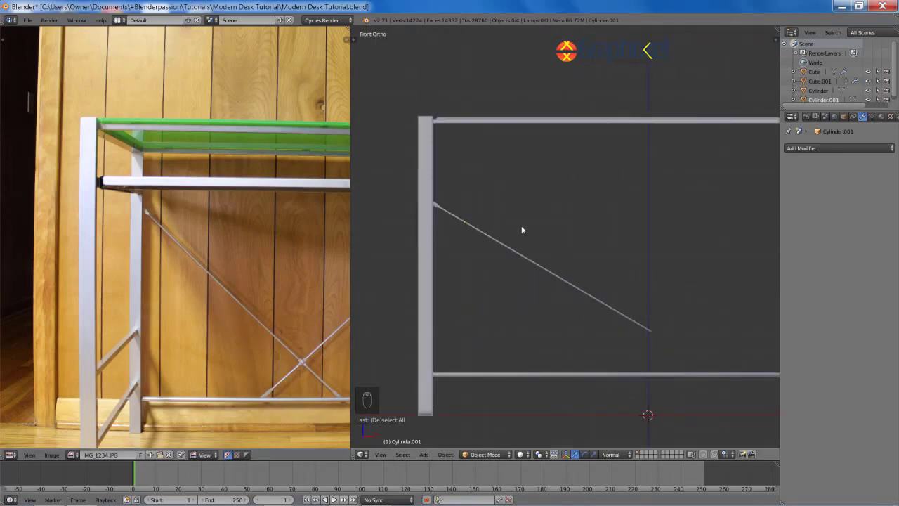
{"action": "middle_click_drag", "start_coordinate": [664, 315], "coordinate": [606, 277], "text": "shift"}
{"action": "right_click", "coordinate": [599, 300]}
{"action": "scroll", "coordinate": [620, 309], "scroll_direction": "up", "scroll_amount": 2}
{"action": "key", "text": "Tab"}
{"action": "scroll", "coordinate": [620, 302], "scroll_direction": "up", "scroll_amount": 4}
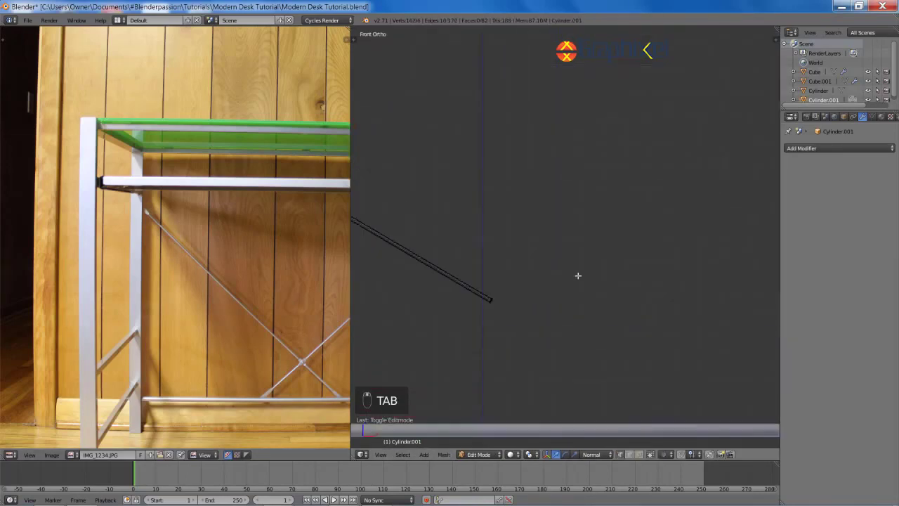
{"action": "key", "text": "a"}
{"action": "key", "text": "a"}
{"action": "key", "text": "a"}
{"action": "key", "text": "a"}
{"action": "key", "text": "a"}
{"action": "key", "text": "z"}
Step: Move the rod's lower end, then shift it along Z
{"action": "key", "text": "b"}
{"action": "key", "text": "g"}
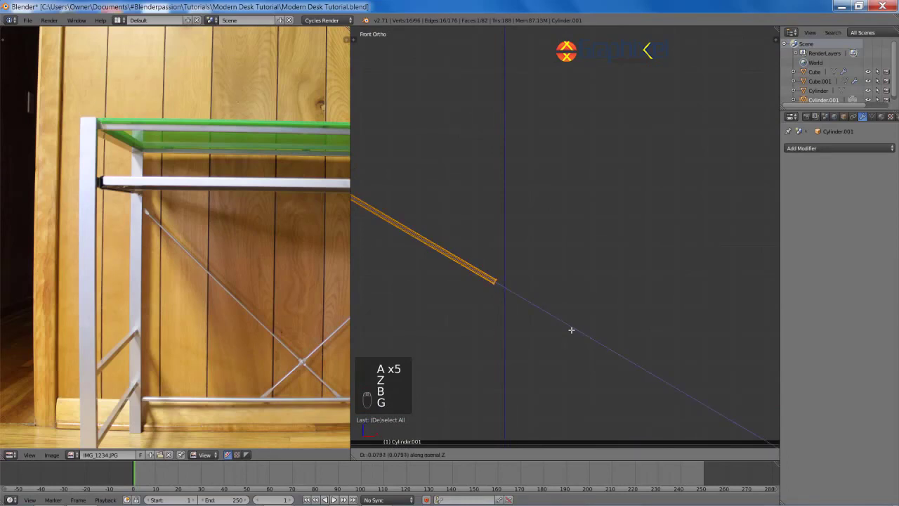
{"action": "left_click", "coordinate": [523, 297]}
{"action": "mouse_move", "coordinate": [527, 289]}
{"action": "middle_mouse_down", "text": "shift"}
{"action": "mouse_move", "coordinate": [594, 305]}
{"action": "mouse_move", "coordinate": [548, 315]}
{"action": "mouse_move", "coordinate": [588, 321]}
{"action": "mouse_move", "coordinate": [616, 289]}
{"action": "middle_mouse_up", "text": "shift"}
{"action": "scroll", "coordinate": [595, 305], "scroll_direction": "up", "scroll_amount": 4}
{"action": "key", "text": "g"}
{"action": "key", "text": "z"}
{"action": "key", "text": "z"}
Step: Extrude the end ring and scale it along X to begin the connector
{"action": "key", "text": "e"}
{"action": "left_click", "coordinate": [599, 345]}
{"action": "key", "text": "z"}
{"action": "scroll", "coordinate": [617, 289], "scroll_direction": "up", "scroll_amount": 3}
{"action": "key", "text": "s"}
{"action": "key", "text": "y"}
{"action": "key", "text": "y"}
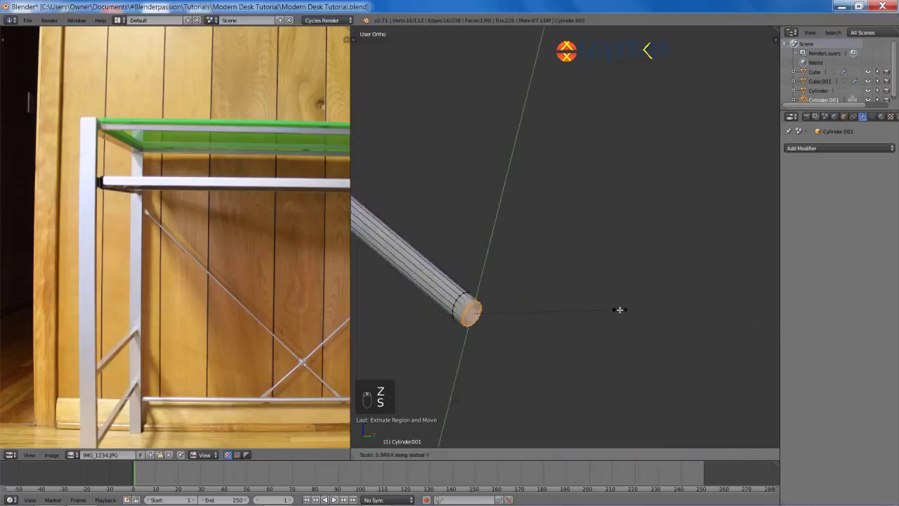
{"action": "right_click", "coordinate": [621, 312]}
{"action": "key", "text": "s"}
{"action": "key", "text": "x"}
{"action": "key", "text": "x"}
{"action": "left_click", "coordinate": [545, 330]}
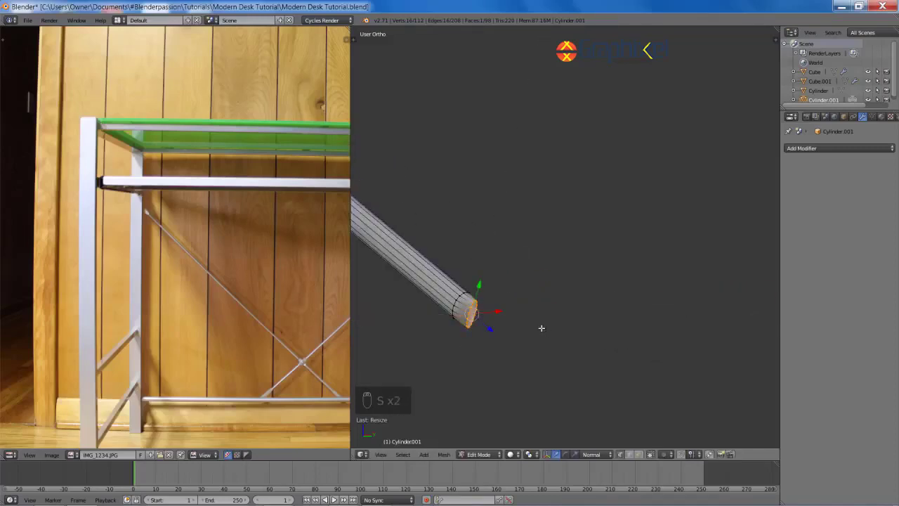
{"action": "key", "text": "KP_1"}
{"action": "key", "text": "z"}
Step: Rescale the end ring, then extrude a second ring and widen it along Y
{"action": "key", "text": "s"}
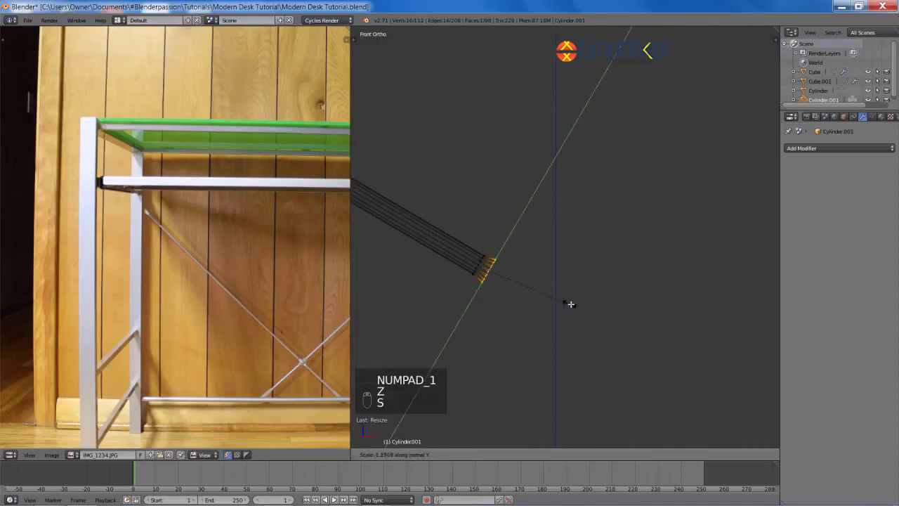
{"action": "left_click", "coordinate": [571, 303]}
{"action": "key", "text": "e"}
{"action": "left_click", "coordinate": [585, 306]}
{"action": "key", "text": "s"}
{"action": "key", "text": "y"}
{"action": "key", "text": "y"}
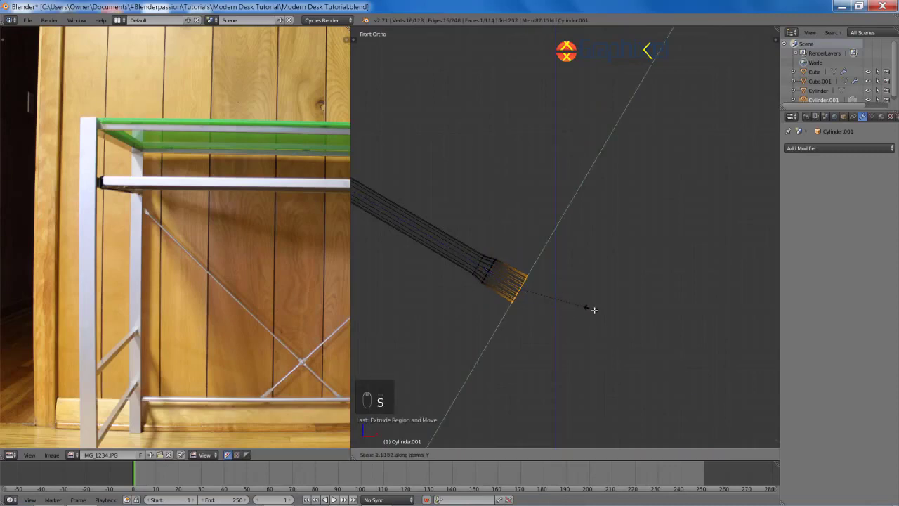
{"action": "left_click", "coordinate": [588, 308]}
Step: Extrude another ring and widen it along Y to continue the flare
{"action": "key", "text": "e"}
{"action": "left_click", "coordinate": [623, 333]}
{"action": "key", "text": "s"}
{"action": "key", "text": "y"}
{"action": "key", "text": "y"}
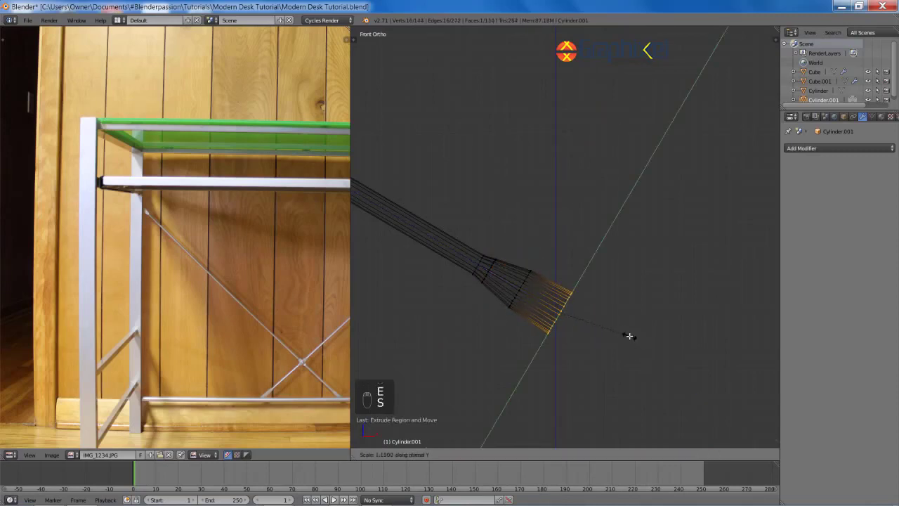
{"action": "left_click", "coordinate": [666, 355]}
{"action": "key", "text": "s"}
{"action": "key", "text": "y"}
{"action": "key", "text": "y"}
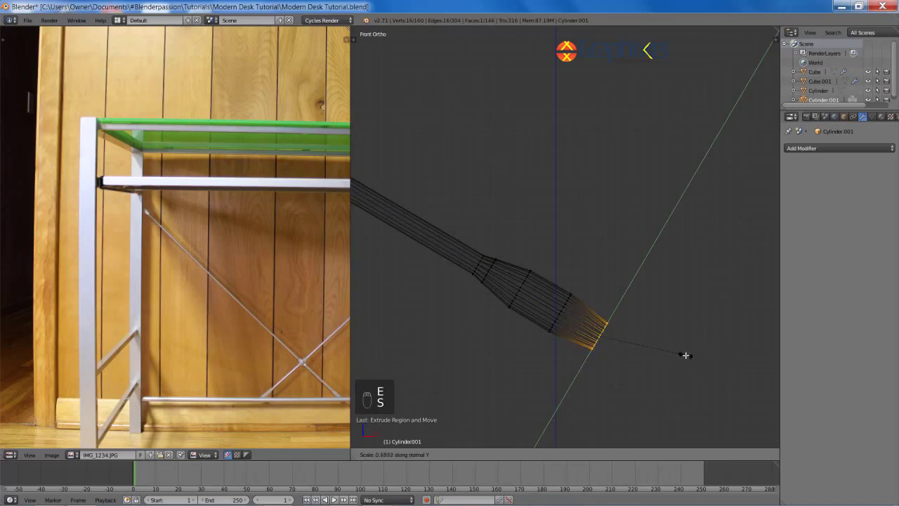
{"action": "left_click", "coordinate": [669, 350]}
Step: Box-select the flare's last two rings and move them along Z
{"action": "key", "text": "a"}
{"action": "key", "text": "b"}
{"action": "left_click_drag", "start_coordinate": [546, 273], "coordinate": [652, 357]}
{"action": "key", "text": "g"}
{"action": "key", "text": "z"}
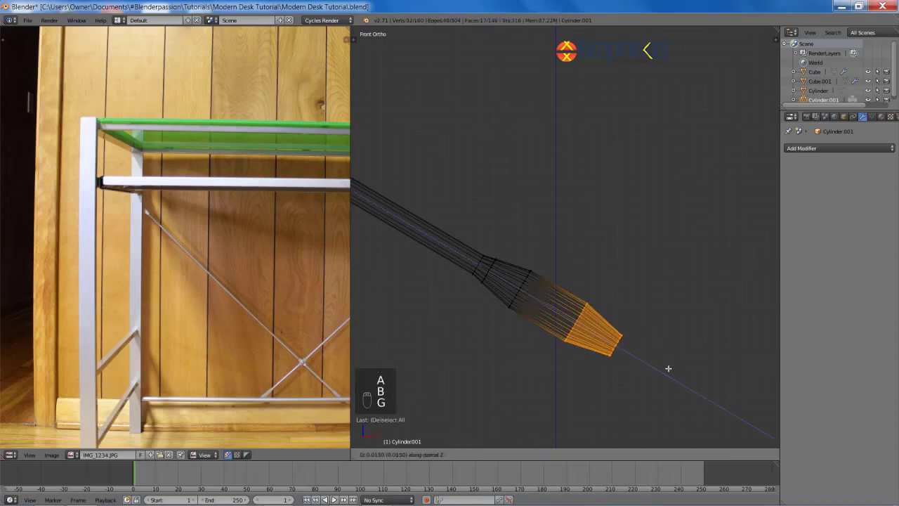
{"action": "left_click", "coordinate": [669, 368]}
{"action": "key", "text": "a"}
{"action": "scroll", "coordinate": [640, 297], "scroll_direction": "down", "scroll_amount": 6}
Step: Box-select the end ring at the rod's lower tip in wireframe view
{"action": "key", "text": "z"}
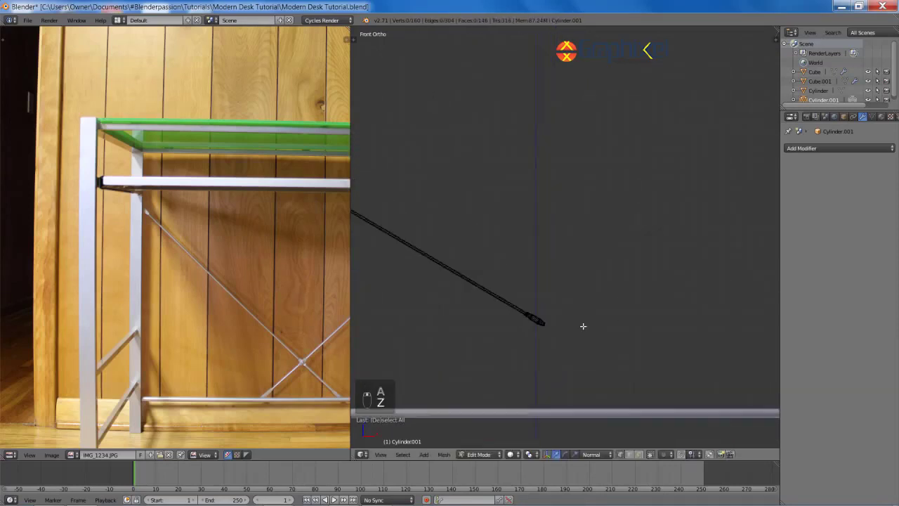
{"action": "key", "text": "z"}
{"action": "scroll", "coordinate": [583, 326], "scroll_direction": "up", "scroll_amount": 4}
{"action": "middle_click_drag", "start_coordinate": [583, 326], "coordinate": [608, 157], "text": "shift"}
{"action": "scroll", "coordinate": [609, 156], "scroll_direction": "up", "scroll_amount": 8}
{"action": "key", "text": "b"}
{"action": "left_click_drag", "start_coordinate": [486, 250], "coordinate": [556, 291]}
{"action": "middle_click_drag", "start_coordinate": [556, 290], "coordinate": [611, 311], "text": "shift"}
Step: Extrude the end ring and scale the new ring along Y
{"action": "key", "text": "e"}
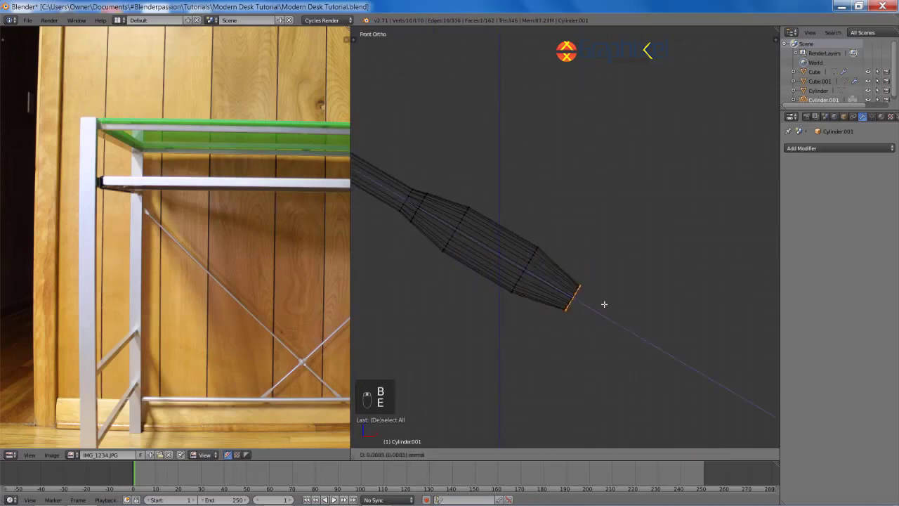
{"action": "left_click", "coordinate": [634, 329]}
{"action": "key", "text": "s"}
{"action": "key", "text": "y"}
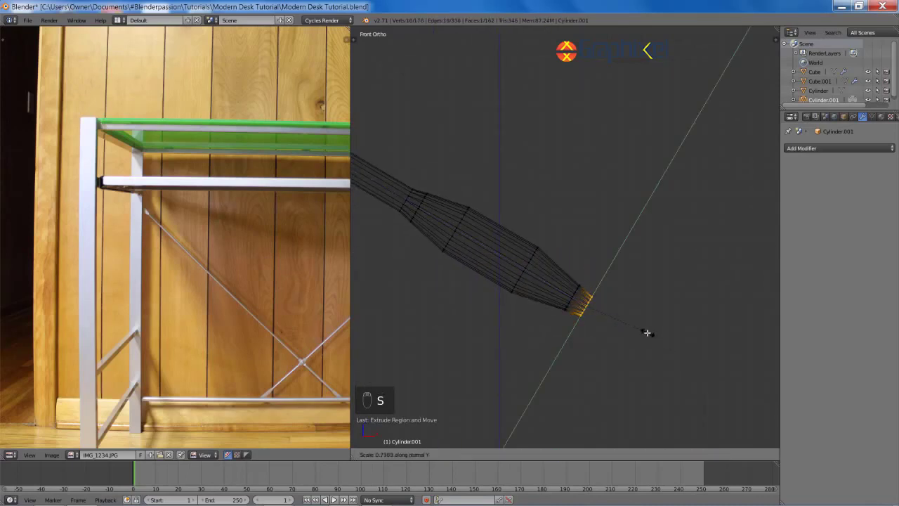
{"action": "left_click", "coordinate": [647, 333]}
{"action": "key", "text": "z"}
Step: Scale the new end ring twice along the X axis
{"action": "mouse_move", "coordinate": [643, 331]}
{"action": "middle_mouse_down"}
{"action": "mouse_move", "coordinate": [648, 323]}
{"action": "mouse_move", "coordinate": [633, 325]}
{"action": "middle_mouse_up"}
{"action": "key", "text": "s"}
{"action": "key", "text": "x"}
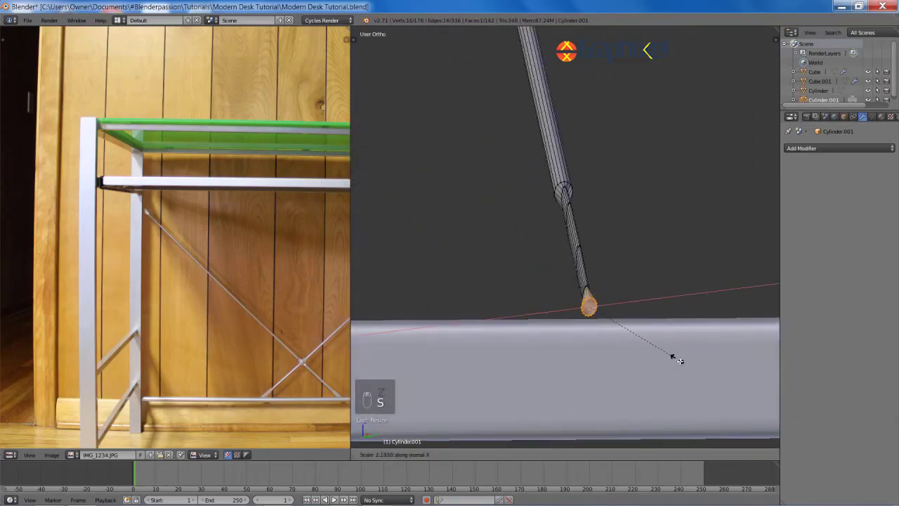
{"action": "left_click", "coordinate": [698, 377]}
{"action": "middle_click_drag", "start_coordinate": [697, 375], "coordinate": [651, 301]}
{"action": "key", "text": "s"}
{"action": "key", "text": "x"}
{"action": "key", "text": "x"}
{"action": "left_click", "coordinate": [650, 327]}
Step: Undo the unwanted scaling, then rescale the end ring along X and Y
{"action": "key", "text": "ctrl+z"}
{"action": "key", "text": "ctrl+z"}
{"action": "key", "text": "ctrl+z"}
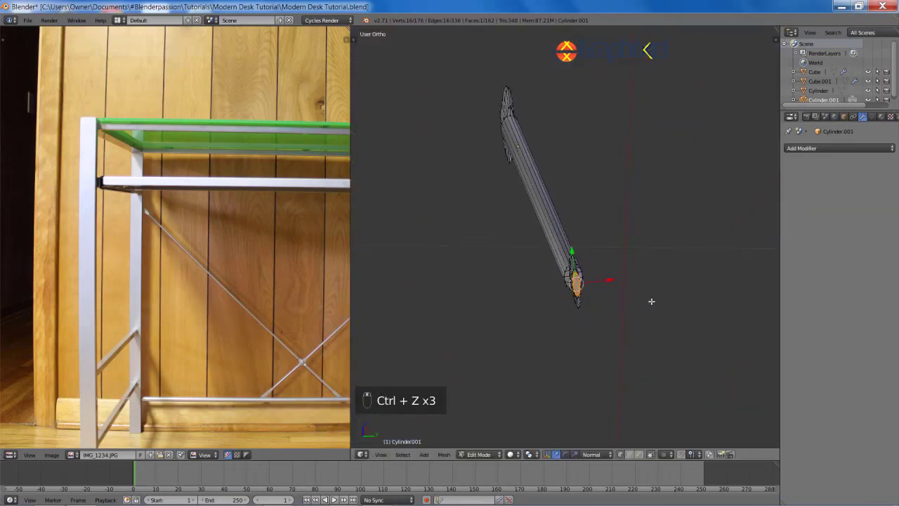
{"action": "key", "text": "s"}
{"action": "key", "text": "x"}
{"action": "key", "text": "x"}
{"action": "left_click", "coordinate": [734, 317]}
{"action": "middle_click_drag", "start_coordinate": [733, 319], "coordinate": [691, 340]}
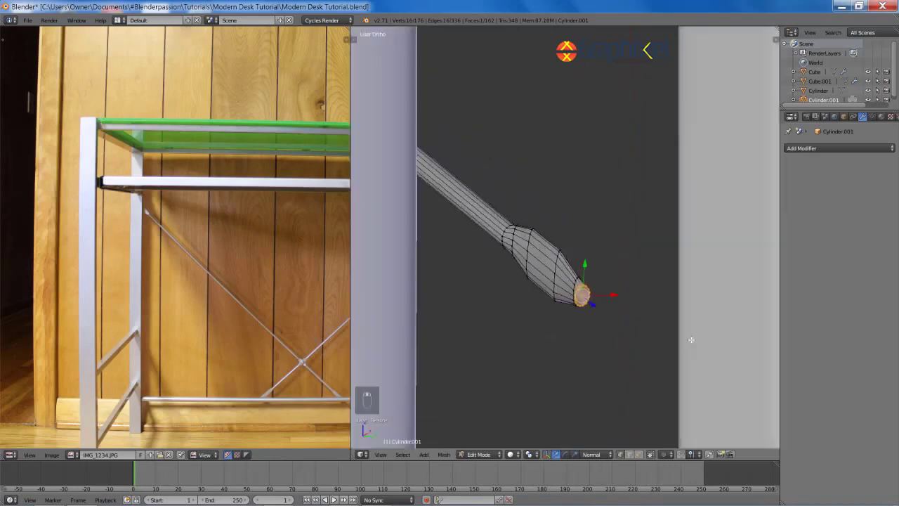
{"action": "key", "text": "s"}
{"action": "key", "text": "y"}
{"action": "key", "text": "y"}
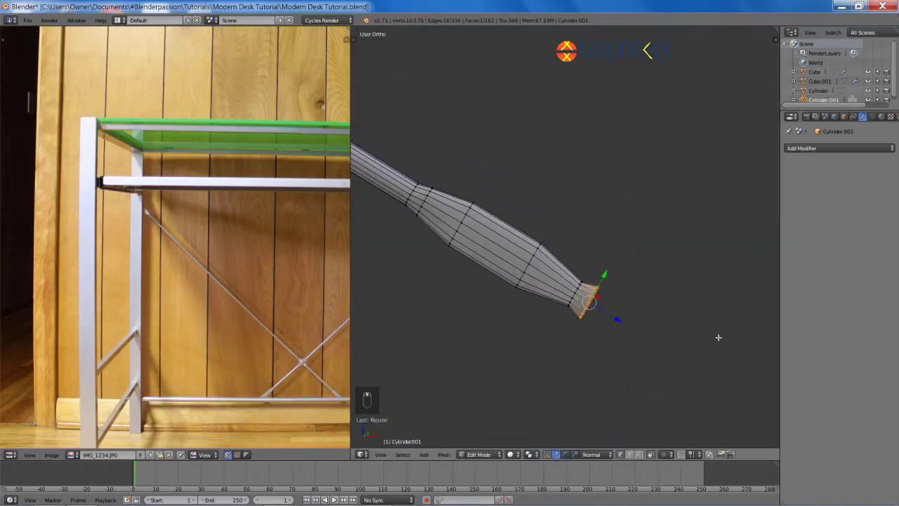
{"action": "left_click", "coordinate": [667, 323]}
Step: In front view, duplicate the end ring, then undo the duplicate
{"action": "key", "text": "KP_1"}
{"action": "middle_click_drag", "start_coordinate": [611, 313], "coordinate": [599, 304], "text": "shift"}
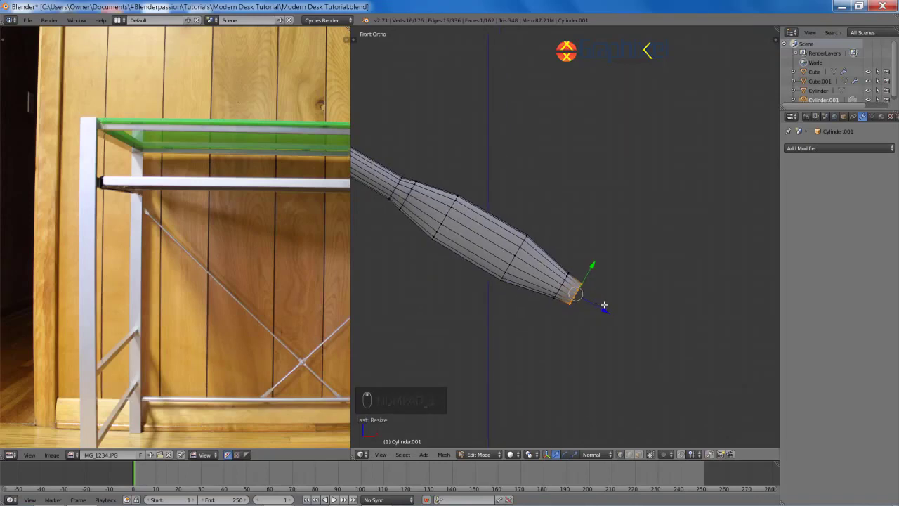
{"action": "key", "text": "shift+d"}
{"action": "key", "text": "z"}
{"action": "key", "text": "z"}
{"action": "key", "text": "ctrl+z"}
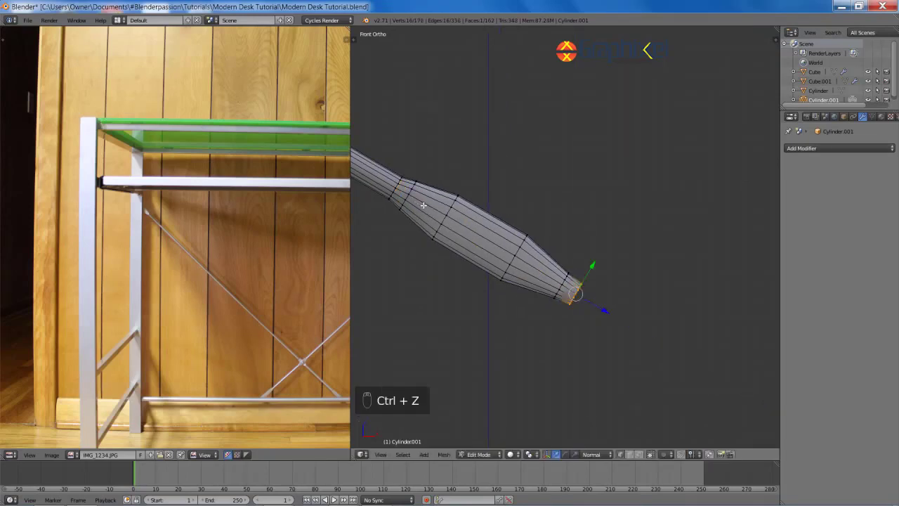
Step: Adjust the end ring's size with repeated Y-axis scaling
{"action": "key", "text": "s"}
{"action": "key", "text": "y"}
{"action": "key", "text": "y"}
{"action": "left_click", "coordinate": [571, 285]}
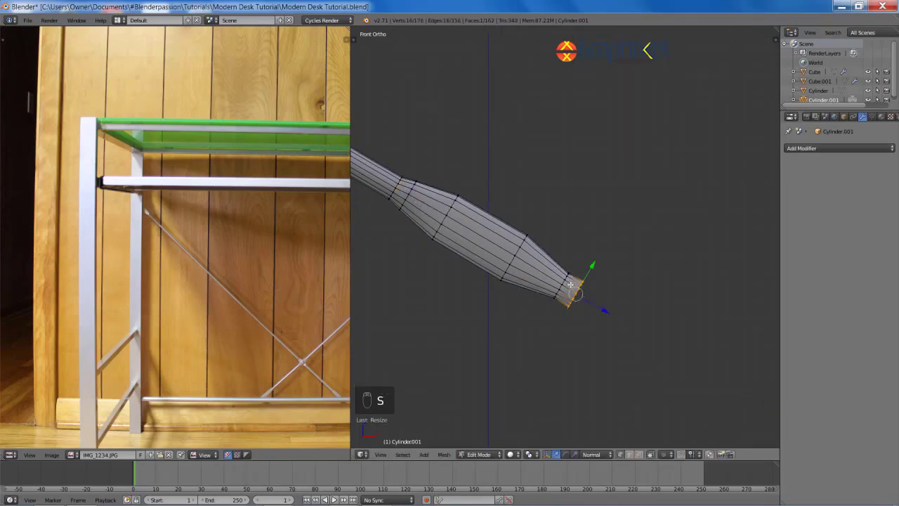
{"action": "key", "text": "s"}
{"action": "key", "text": "y"}
{"action": "key", "text": "y"}
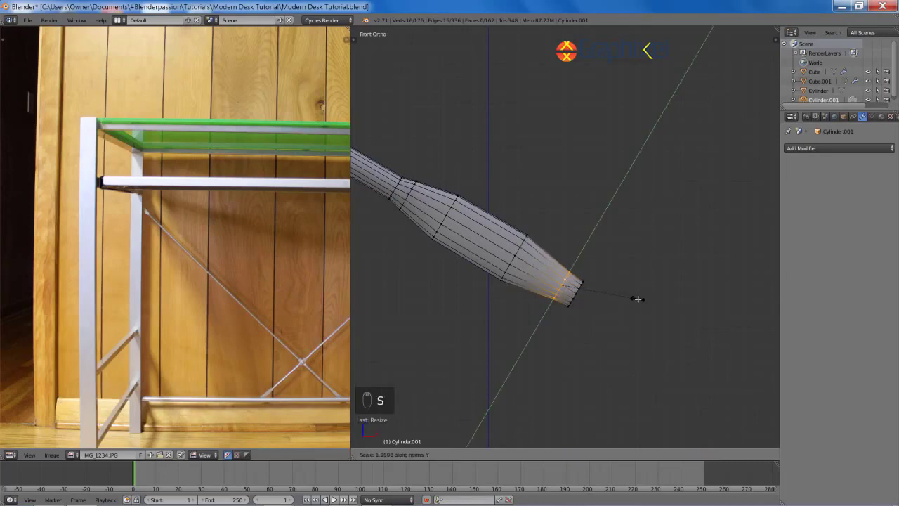
{"action": "left_click", "coordinate": [580, 290]}
{"action": "key", "text": "a"}
{"action": "middle_click_drag", "start_coordinate": [624, 311], "coordinate": [542, 275]}
{"action": "key", "text": "s"}
{"action": "key", "text": "y"}
{"action": "key", "text": "y"}
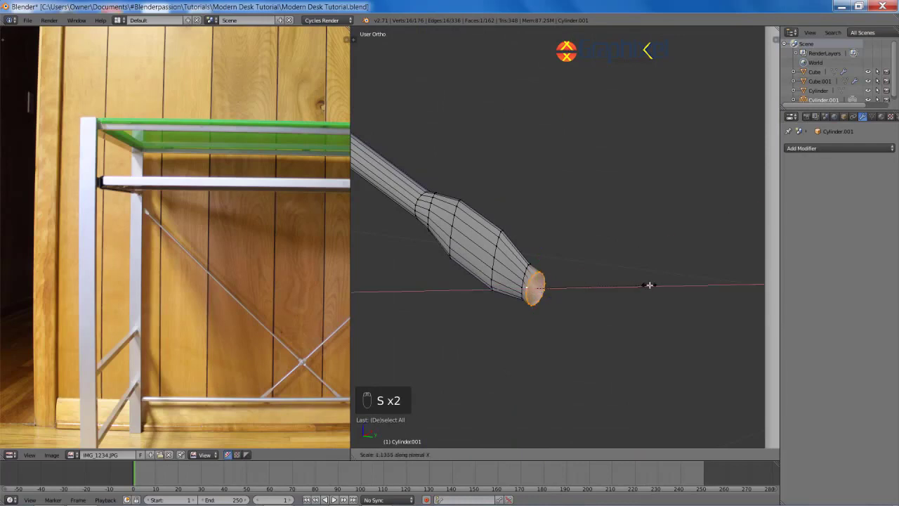
{"action": "left_click", "coordinate": [581, 269]}
{"action": "key", "text": "KP_1"}
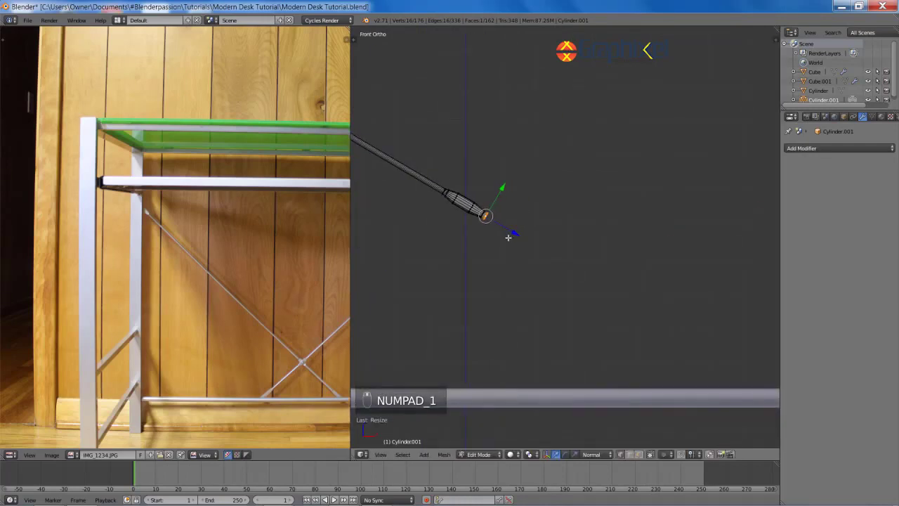
Step: Extrude the ring further and move it down over the bottom rail, cancelling a stray scale
{"action": "key", "text": "e"}
{"action": "left_click", "coordinate": [459, 265]}
{"action": "key", "text": "g"}
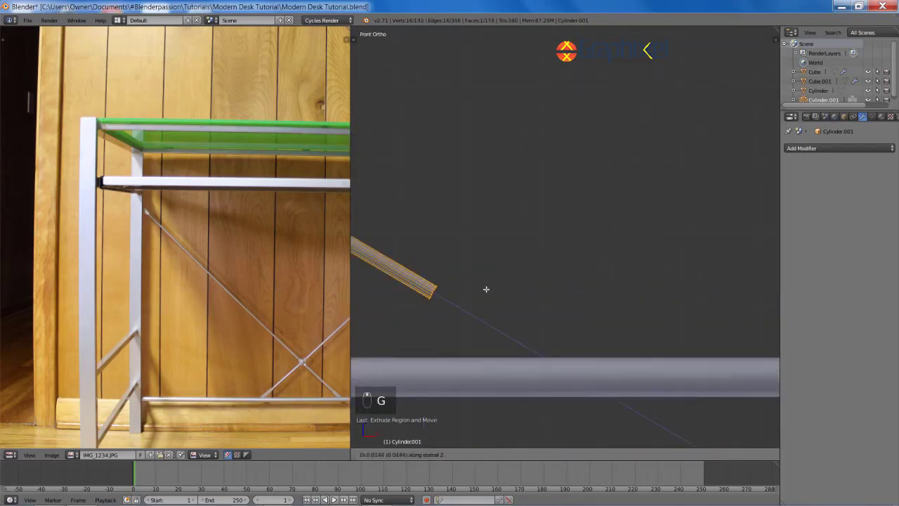
{"action": "left_click", "coordinate": [525, 303]}
{"action": "middle_click_drag", "start_coordinate": [525, 303], "coordinate": [688, 345]}
{"action": "key", "text": "e"}
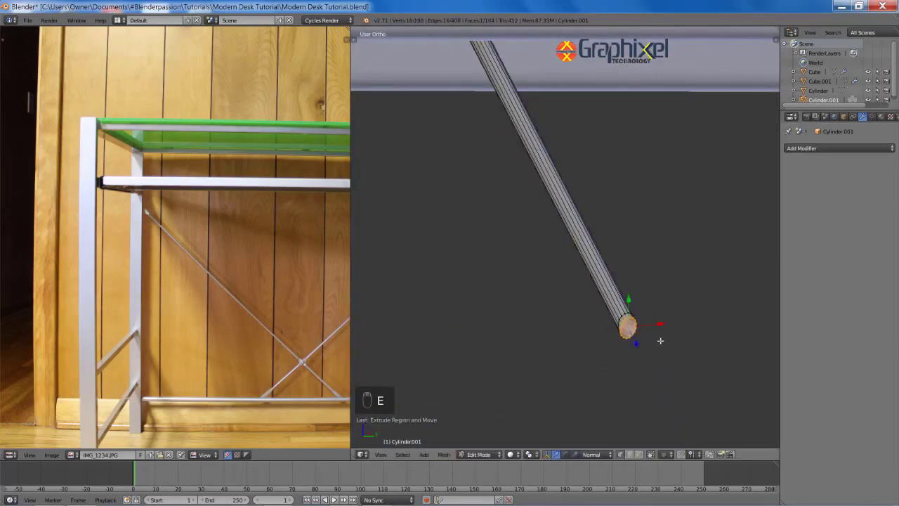
{"action": "key", "text": "s"}
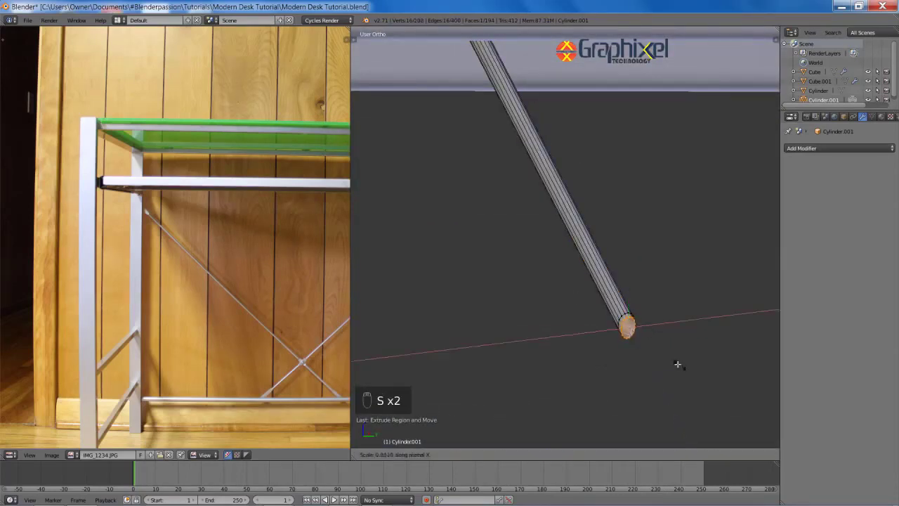
{"action": "left_click", "coordinate": [657, 347]}
{"action": "right_click", "coordinate": [657, 345]}
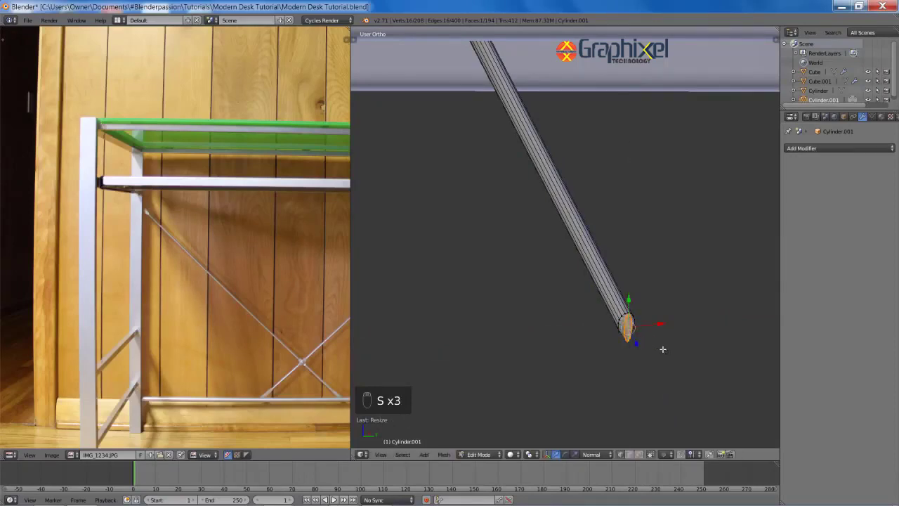
{"action": "key", "text": "KP_1"}
Step: Extrude two more sections, widening then tapering them into a bulb
{"action": "key", "text": "e"}
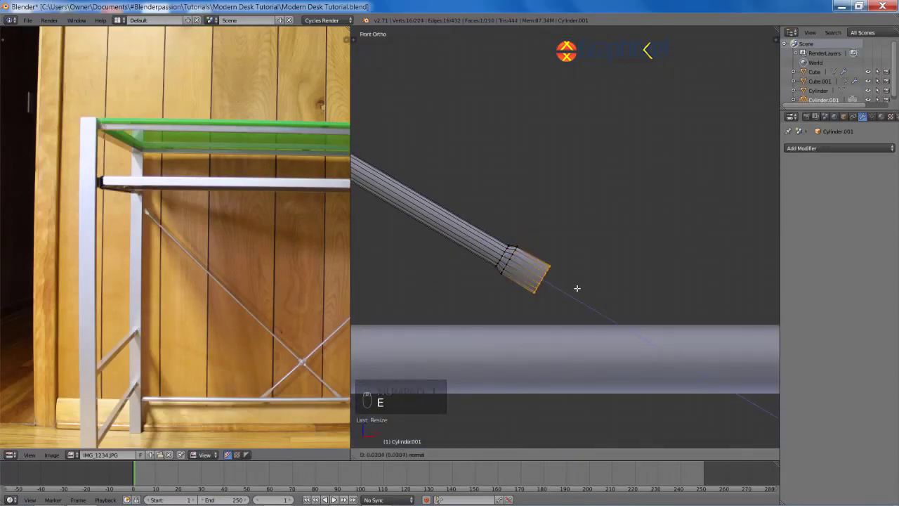
{"action": "left_click", "coordinate": [653, 328]}
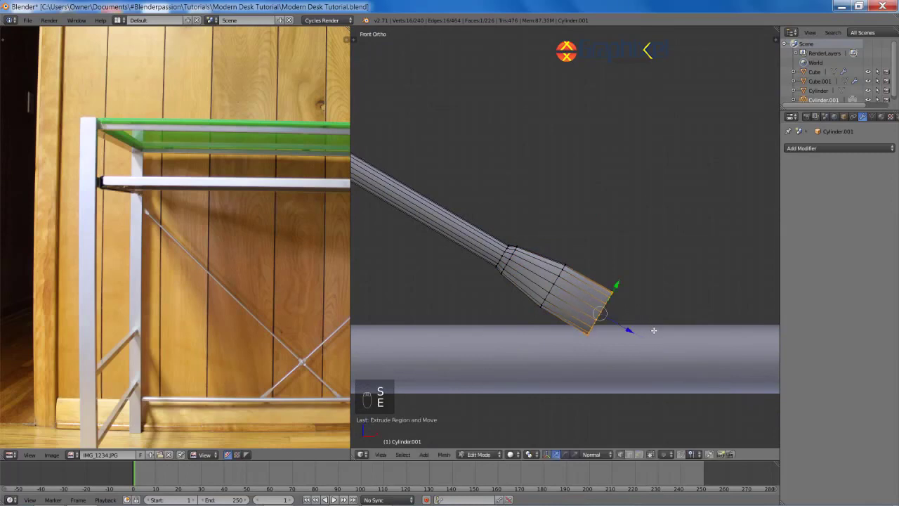
{"action": "key", "text": "s"}
{"action": "key", "text": "shift+z"}
{"action": "left_click", "coordinate": [656, 334]}
{"action": "middle_click_drag", "start_coordinate": [636, 334], "coordinate": [586, 305], "text": "shift"}
{"action": "key", "text": "e"}
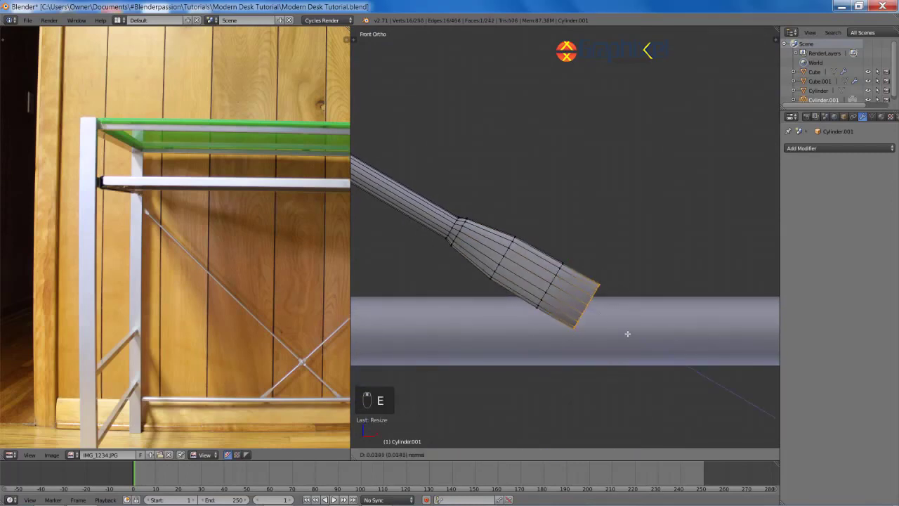
{"action": "left_click", "coordinate": [639, 338]}
{"action": "key", "text": "s"}
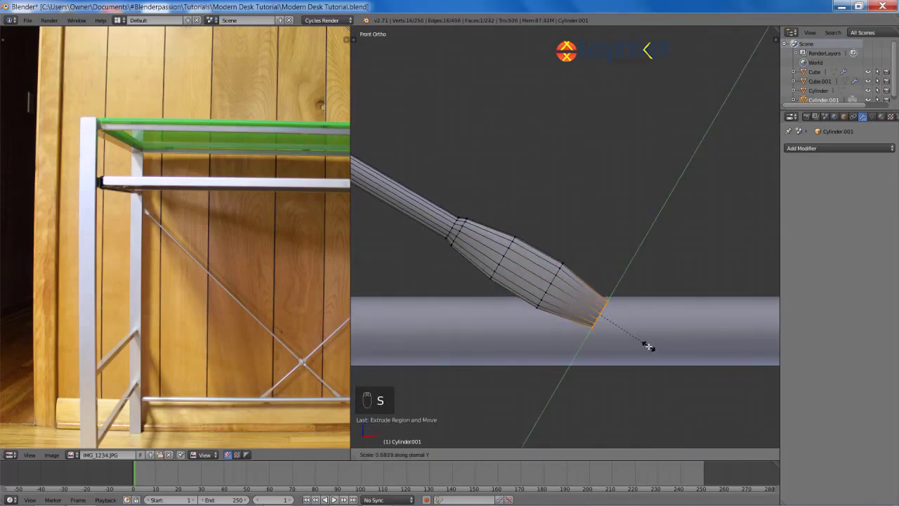
{"action": "left_click", "coordinate": [648, 345]}
Step: Select two edge loops in the bulge and slide them along the rod
{"action": "key", "text": "a"}
{"action": "right_click", "coordinate": [550, 278], "text": "alt+shift"}
{"action": "key", "text": "g"}
{"action": "key", "text": "g"}
{"action": "key", "text": "z"}
{"action": "key", "text": "z"}
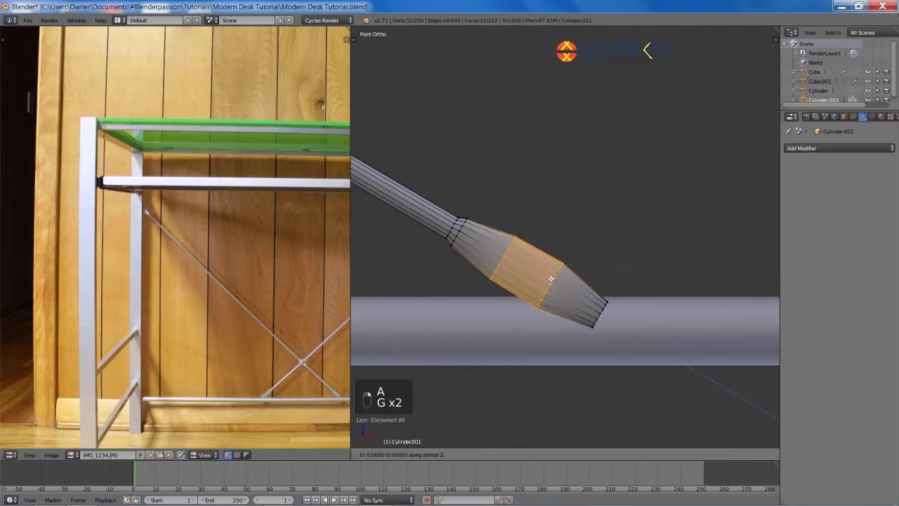
Step: Box-select the whole bulb end and move it along the rod
{"action": "key", "text": "g"}
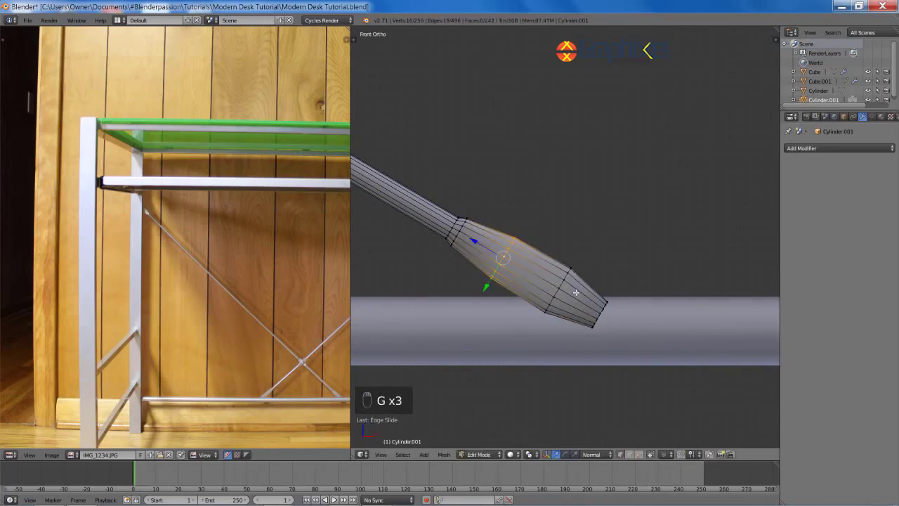
{"action": "key", "text": "z"}
{"action": "key", "text": "b"}
{"action": "left_click_drag", "start_coordinate": [425, 192], "coordinate": [622, 346]}
{"action": "key", "text": "z"}
{"action": "key", "text": "g"}
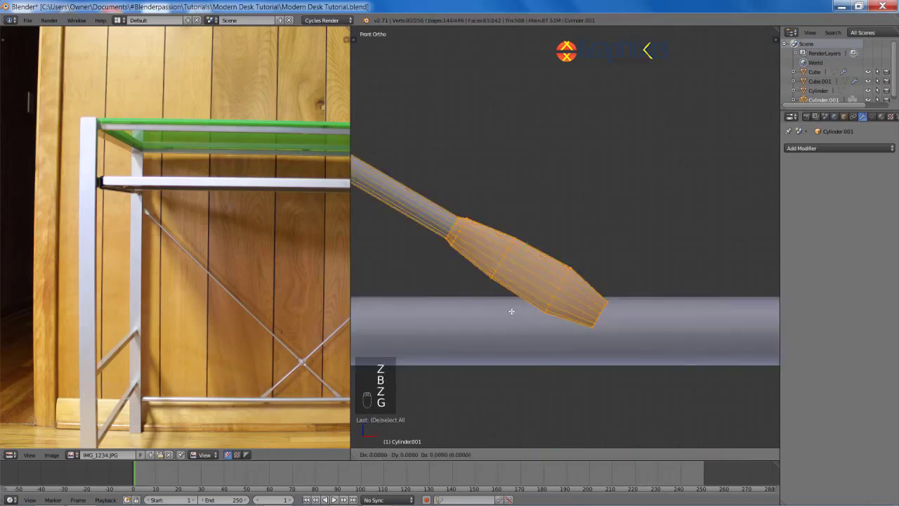
{"action": "key", "text": "z"}
{"action": "key", "text": "z"}
{"action": "left_click", "coordinate": [548, 337]}
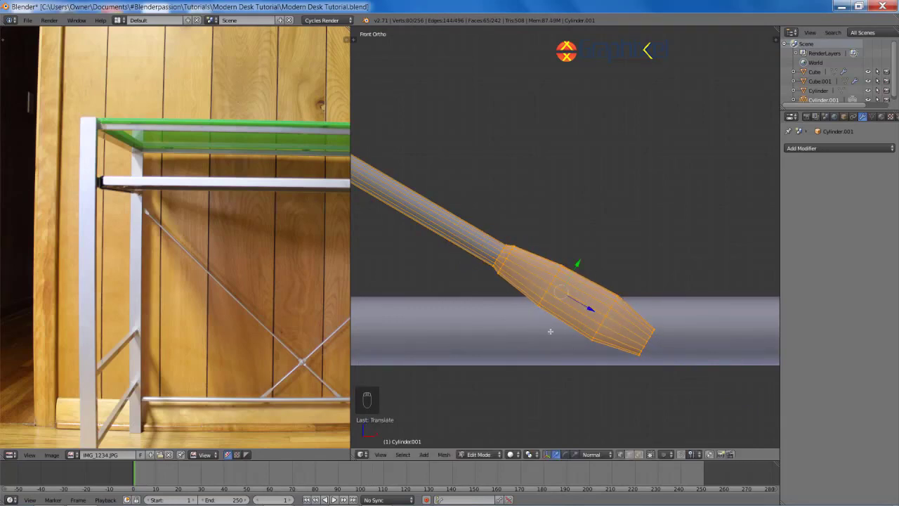
{"action": "key", "text": "a"}
{"action": "scroll", "coordinate": [562, 330], "scroll_direction": "down", "scroll_amount": 5}
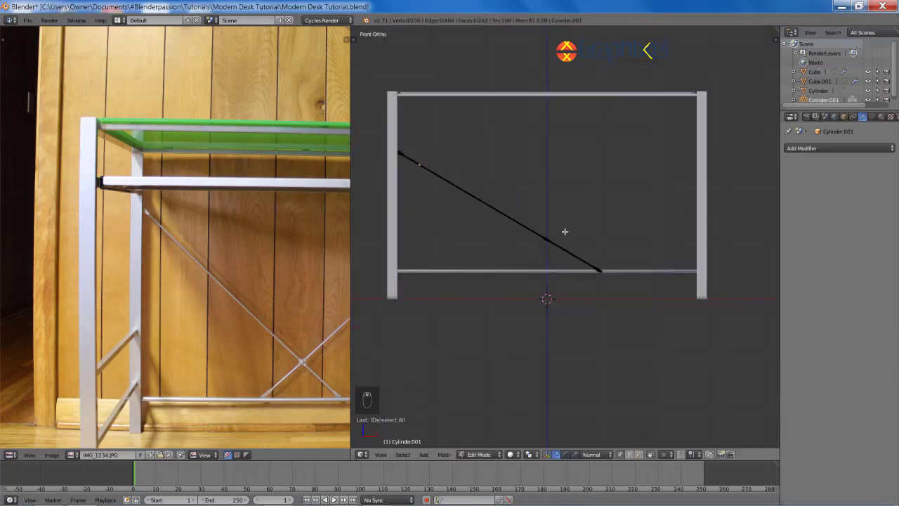
Step: Leave Edit Mode, deselect everything and save the blend file, overwriting it
{"action": "key", "text": "Tab"}
{"action": "key", "text": "a"}
{"action": "key", "text": "a"}
{"action": "key", "text": "ctrl+s"}
{"action": "left_click", "coordinate": [528, 179]}
Step: Select the diagonal cross rod and shift it along Y in the right orthographic view
{"action": "right_click", "coordinate": [494, 201]}
{"action": "key", "text": "KP_3"}
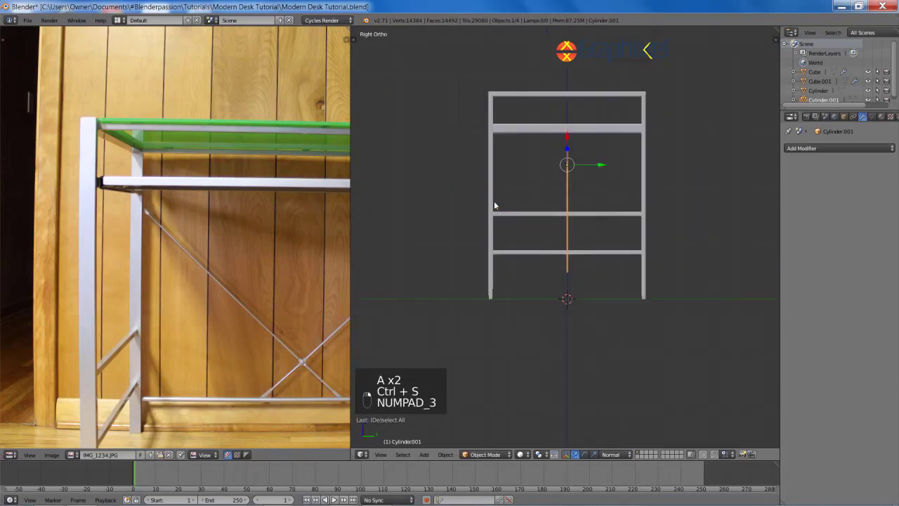
{"action": "middle_click_drag", "start_coordinate": [564, 178], "coordinate": [469, 193], "text": "shift"}
{"action": "scroll", "coordinate": [472, 194], "scroll_direction": "up", "scroll_amount": 2}
{"action": "key", "text": "g"}
{"action": "key", "text": "y"}
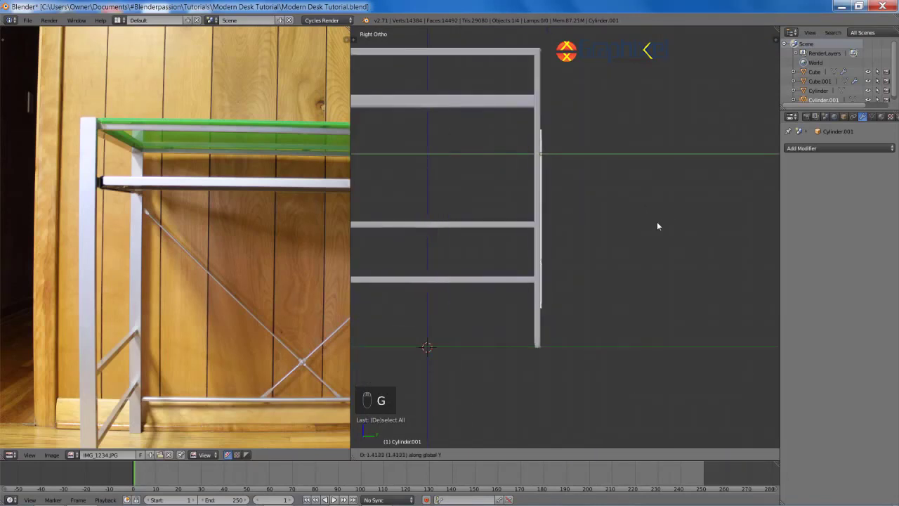
{"action": "left_click", "coordinate": [654, 222]}
Step: In wireframe, move the cross rod along Y again until it sits against the leg
{"action": "middle_click_drag", "start_coordinate": [642, 215], "coordinate": [632, 143], "text": "shift"}
{"action": "scroll", "coordinate": [506, 167], "scroll_direction": "up", "scroll_amount": 9}
{"action": "key", "text": "z"}
{"action": "scroll", "coordinate": [522, 213], "scroll_direction": "up", "scroll_amount": 4}
{"action": "middle_click_drag", "start_coordinate": [439, 175], "coordinate": [636, 184], "text": "shift"}
{"action": "scroll", "coordinate": [656, 188], "scroll_direction": "up", "scroll_amount": 3}
{"action": "key", "text": "g"}
{"action": "key", "text": "y"}
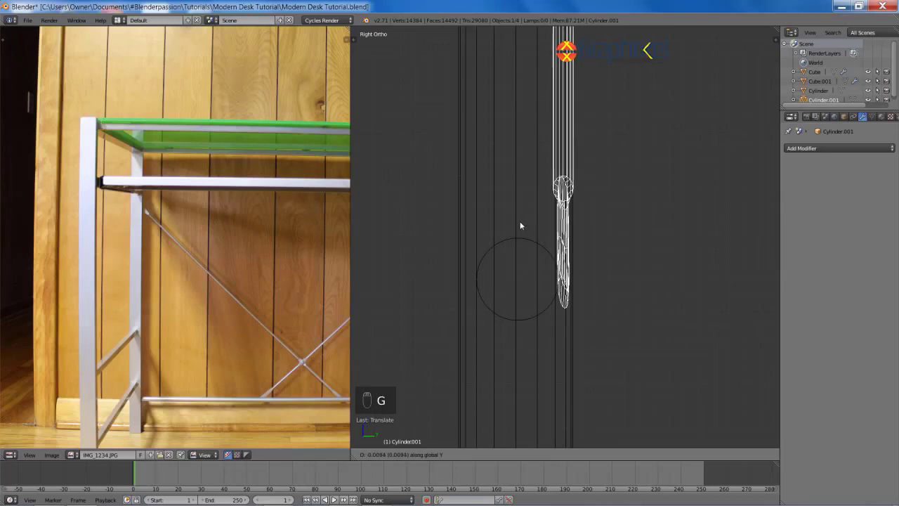
{"action": "left_click", "coordinate": [522, 225]}
Step: In Edit Mode, box-select the rod's tip vertices and frame them in view
{"action": "key", "text": "z"}
{"action": "mouse_move", "coordinate": [522, 225]}
{"action": "middle_mouse_down"}
{"action": "mouse_move", "coordinate": [606, 331]}
{"action": "mouse_move", "coordinate": [572, 211]}
{"action": "mouse_move", "coordinate": [482, 293]}
{"action": "middle_mouse_up"}
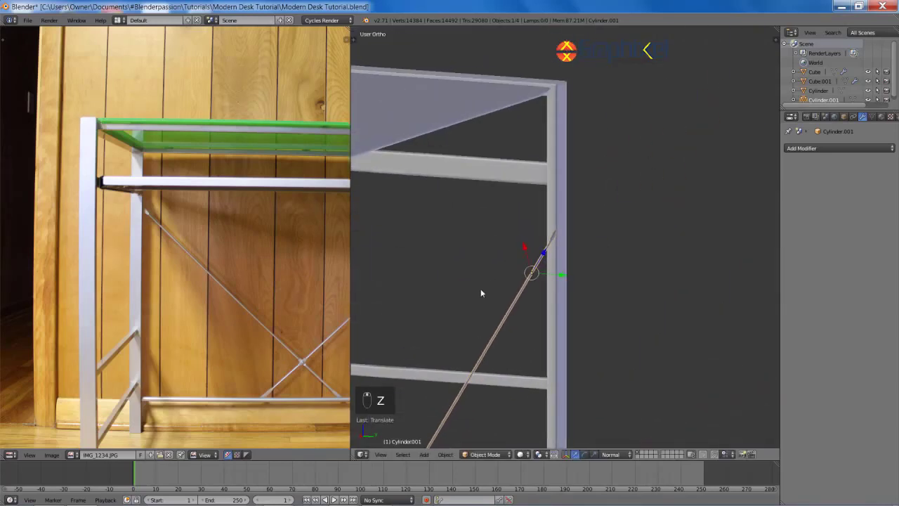
{"action": "scroll", "coordinate": [483, 288], "scroll_direction": "up", "scroll_amount": 11}
{"action": "key", "text": "Tab"}
{"action": "key", "text": "z"}
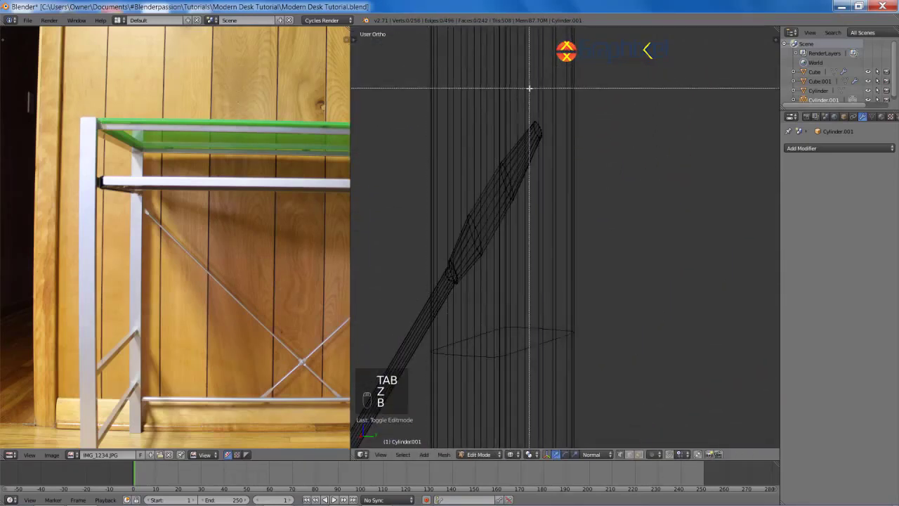
{"action": "left_click_drag", "start_coordinate": [530, 88], "coordinate": [592, 153]}
{"action": "key", "text": "b"}
{"action": "left_click_drag", "start_coordinate": [477, 114], "coordinate": [556, 187]}
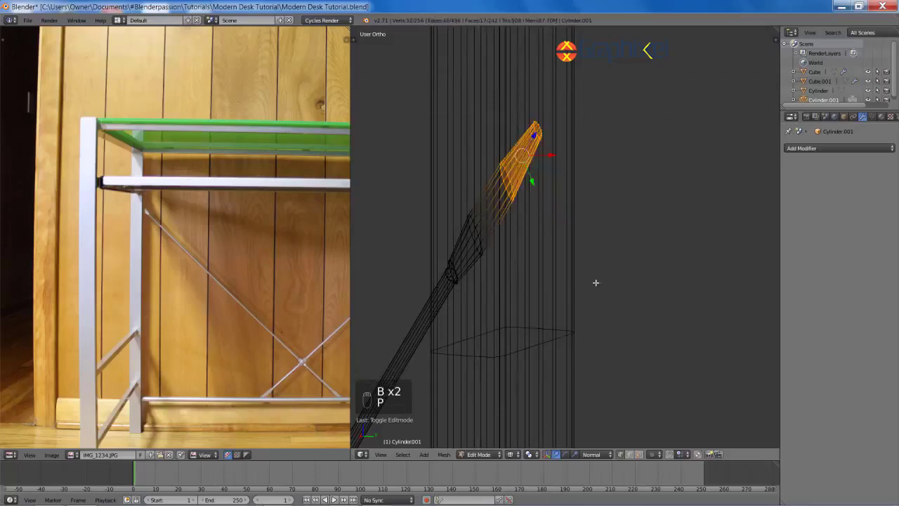
{"action": "key", "text": "z"}
{"action": "key", "text": "KP_Decimal"}
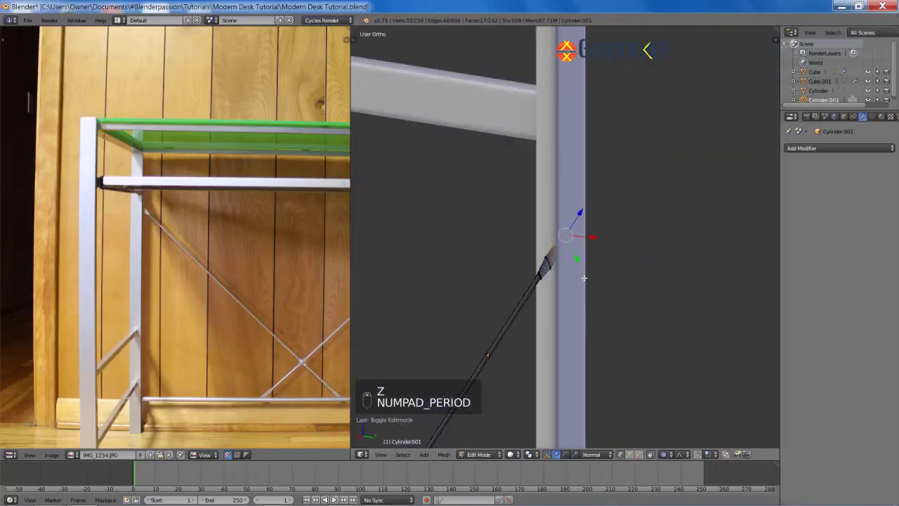
Step: Move the rod tip vertices along the global Y axis
{"action": "key", "text": "alt+space"}
{"action": "left_click", "coordinate": [558, 261]}
{"action": "key", "text": "g"}
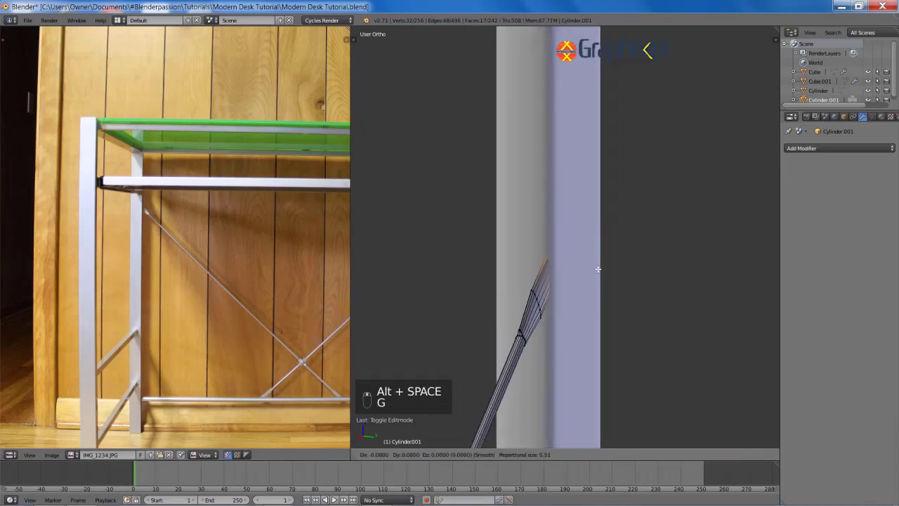
{"action": "key", "text": "y"}
{"action": "scroll", "coordinate": [602, 269], "scroll_direction": "up", "scroll_amount": 3}
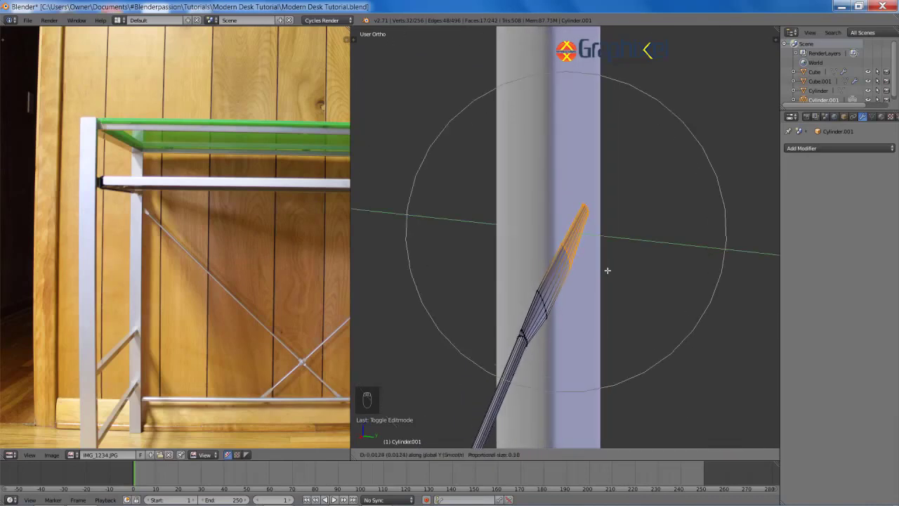
{"action": "scroll", "coordinate": [597, 267], "scroll_direction": "down", "scroll_amount": 2}
{"action": "left_click", "coordinate": [617, 276]}
Step: Reselect only the rod tip's vertices with a box selection
{"action": "mouse_move", "coordinate": [577, 286]}
{"action": "middle_mouse_down"}
{"action": "mouse_move", "coordinate": [617, 291]}
{"action": "mouse_move", "coordinate": [534, 284]}
{"action": "mouse_move", "coordinate": [598, 286]}
{"action": "mouse_move", "coordinate": [564, 263]}
{"action": "mouse_move", "coordinate": [596, 275]}
{"action": "mouse_move", "coordinate": [588, 277]}
{"action": "middle_mouse_up"}
{"action": "scroll", "coordinate": [618, 291], "scroll_direction": "up", "scroll_amount": 3}
{"action": "key", "text": "z"}
{"action": "key", "text": "z"}
{"action": "scroll", "coordinate": [544, 286], "scroll_direction": "down", "scroll_amount": 12}
{"action": "key", "text": "a"}
{"action": "scroll", "coordinate": [598, 285], "scroll_direction": "up", "scroll_amount": 4}
{"action": "scroll", "coordinate": [598, 285], "scroll_direction": "up", "scroll_amount": 7}
{"action": "key", "text": "z"}
{"action": "key", "text": "a"}
{"action": "key", "text": "a"}
{"action": "key", "text": "b"}
{"action": "left_click_drag", "start_coordinate": [569, 243], "coordinate": [681, 331]}
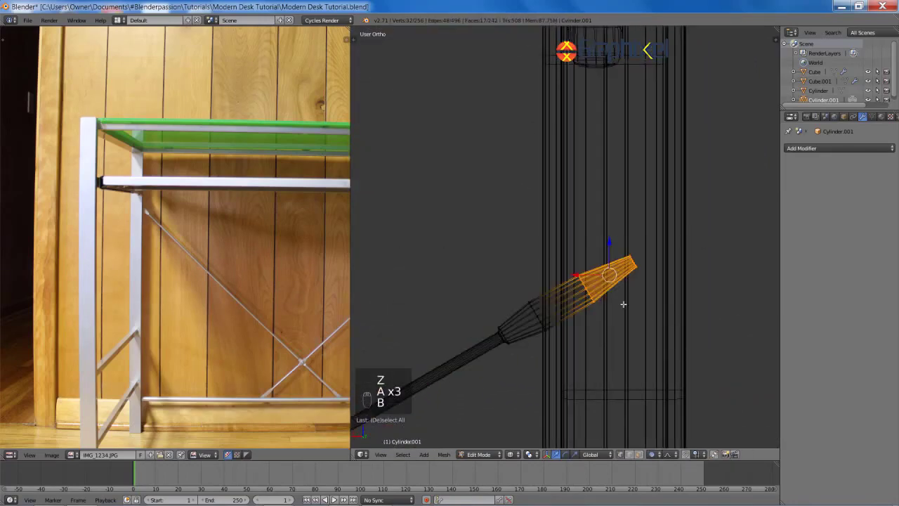
Step: Switch to Normal orientation, add more tip rings, and slide them along the rod's Z axis
{"action": "key", "text": "alt+space"}
{"action": "left_click", "coordinate": [614, 325]}
{"action": "middle_click_drag", "start_coordinate": [630, 302], "coordinate": [596, 294], "text": "shift"}
{"action": "key", "text": "g"}
{"action": "right_click", "coordinate": [592, 292]}
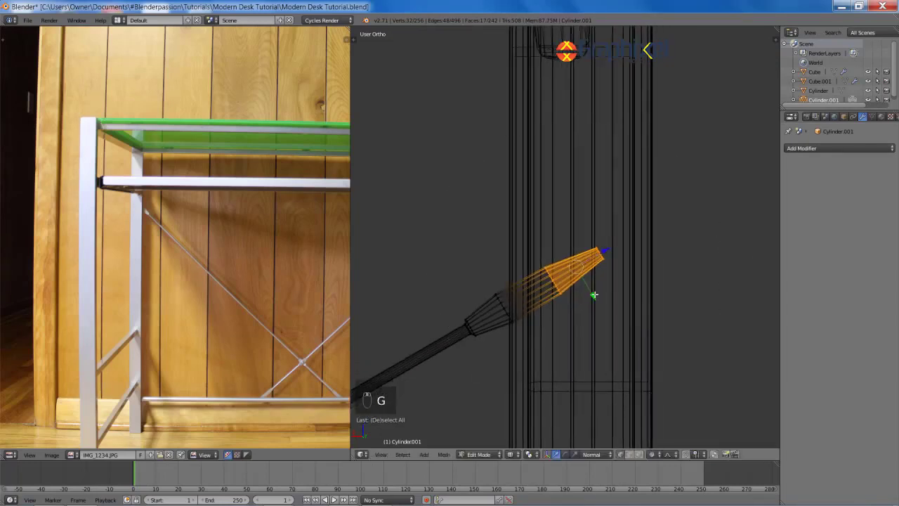
{"action": "left_click_drag", "start_coordinate": [509, 300], "coordinate": [548, 337]}
{"action": "key", "text": "g"}
{"action": "key", "text": "z"}
{"action": "key", "text": "z"}
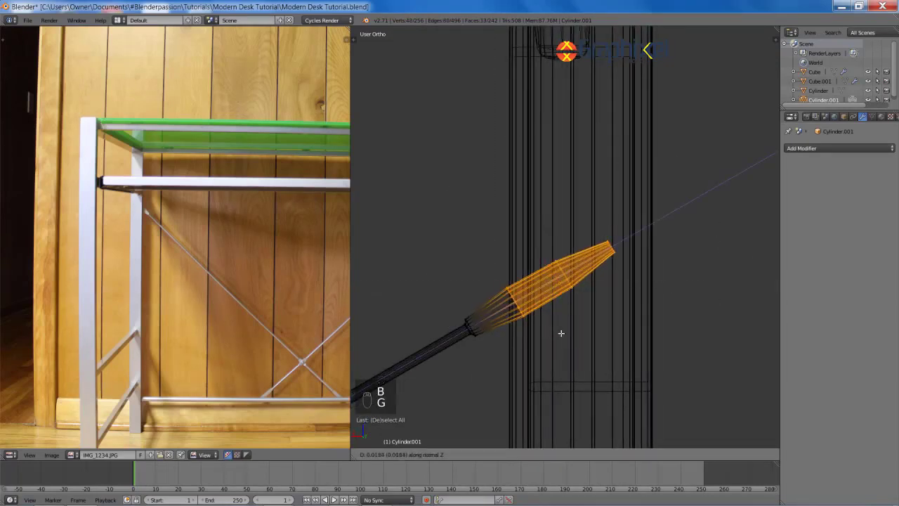
{"action": "left_click", "coordinate": [569, 328]}
Step: Confirm the tip rings' new position and clear the vertex selection
{"action": "key", "text": "a"}
{"action": "key", "text": "z"}
{"action": "key", "text": "z"}
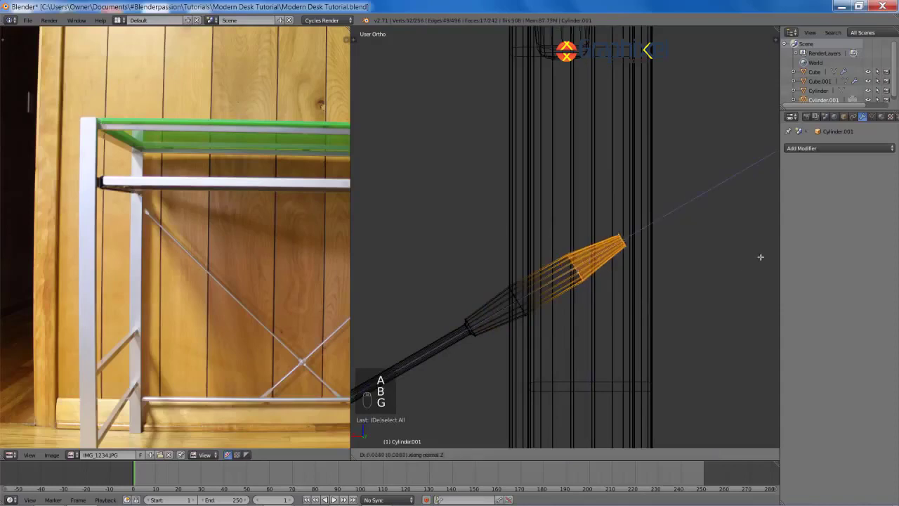
{"action": "left_click", "coordinate": [761, 257]}
{"action": "key", "text": "a"}
{"action": "key", "text": "b"}
{"action": "right_click", "coordinate": [652, 242]}
{"action": "key", "text": "z"}
{"action": "scroll", "coordinate": [642, 245], "scroll_direction": "down", "scroll_amount": 2}
Step: Box-select the tip vertices again and slide them along the rod's axis to the leg
{"action": "key", "text": "z"}
{"action": "scroll", "coordinate": [614, 237], "scroll_direction": "up", "scroll_amount": 2}
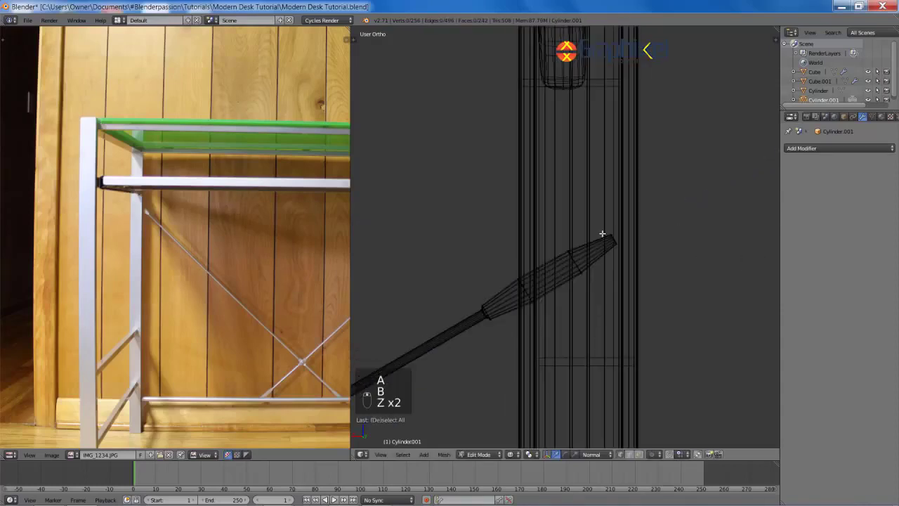
{"action": "key", "text": "b"}
{"action": "left_click_drag", "start_coordinate": [605, 219], "coordinate": [650, 271]}
{"action": "key", "text": "g"}
{"action": "key", "text": "z"}
{"action": "key", "text": "z"}
{"action": "left_click", "coordinate": [693, 246]}
Step: Return to Object Mode and view the desk from the front at the rod's middle joint
{"action": "key", "text": "a"}
{"action": "key", "text": "z"}
{"action": "scroll", "coordinate": [576, 277], "scroll_direction": "down", "scroll_amount": 10}
{"action": "scroll", "coordinate": [567, 280], "scroll_direction": "down", "scroll_amount": 2}
{"action": "middle_click_drag", "start_coordinate": [568, 280], "coordinate": [585, 299]}
{"action": "key", "text": "Tab"}
{"action": "key", "text": "KP_1"}
{"action": "left_click_drag", "start_coordinate": [574, 278], "coordinate": [527, 272], "text": "shift"}
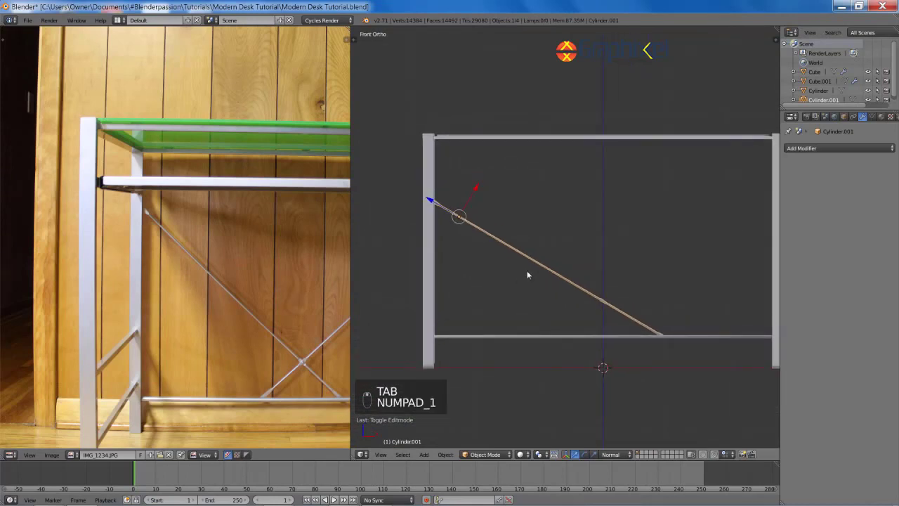
Step: Snap the 3D cursor to the rod's middle joint in Edit Mode
{"action": "middle_click_drag", "start_coordinate": [528, 272], "coordinate": [474, 219], "text": "shift"}
{"action": "scroll", "coordinate": [474, 219], "scroll_direction": "up", "scroll_amount": 7}
{"action": "key", "text": "Tab"}
{"action": "middle_click_drag", "start_coordinate": [468, 255], "coordinate": [581, 219], "text": "shift"}
{"action": "scroll", "coordinate": [604, 210], "scroll_direction": "up", "scroll_amount": 7}
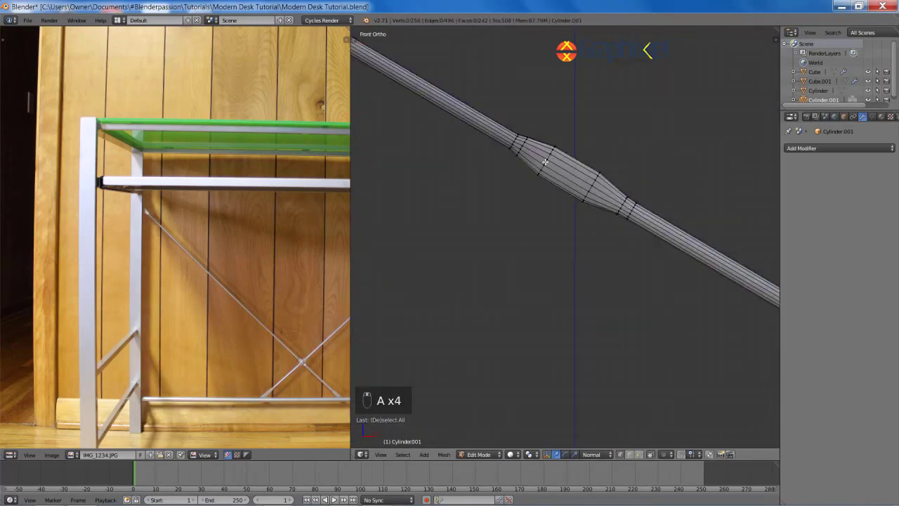
{"action": "key", "text": "shift+s"}
{"action": "left_click", "coordinate": [622, 203]}
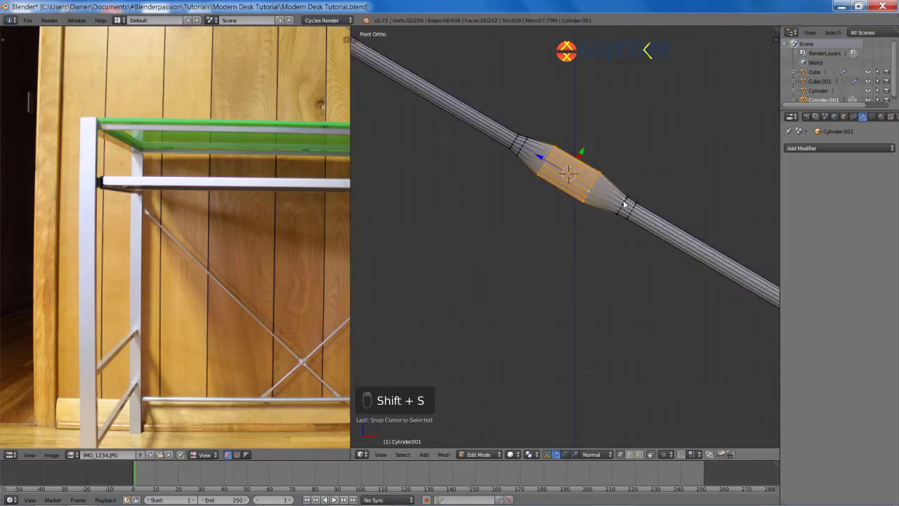
Step: Set the rod's origin to the 3D cursor at the middle joint
{"action": "key", "text": "Tab"}
{"action": "key", "text": "ctrl+alt+shift+c"}
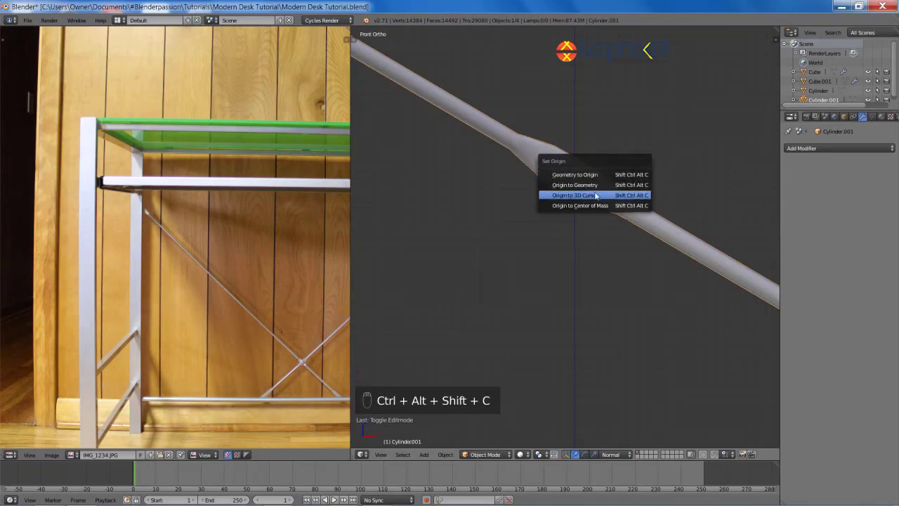
{"action": "left_click", "coordinate": [604, 194]}
{"action": "scroll", "coordinate": [601, 192], "scroll_direction": "down", "scroll_amount": 4}
{"action": "scroll", "coordinate": [597, 225], "scroll_direction": "down", "scroll_amount": 3}
Step: Duplicate the rod in place and mirror the copy with scale -1 on X
{"action": "key", "text": "shift+d"}
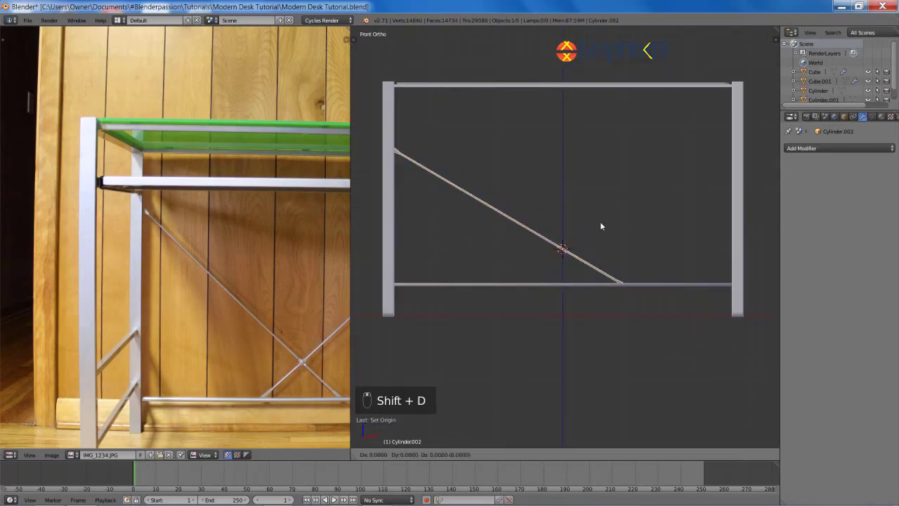
{"action": "right_click", "coordinate": [600, 222]}
{"action": "key", "text": "Tab"}
{"action": "key", "text": "a"}
{"action": "key", "text": "a"}
{"action": "key", "text": "a"}
{"action": "type", "text": "sx"}
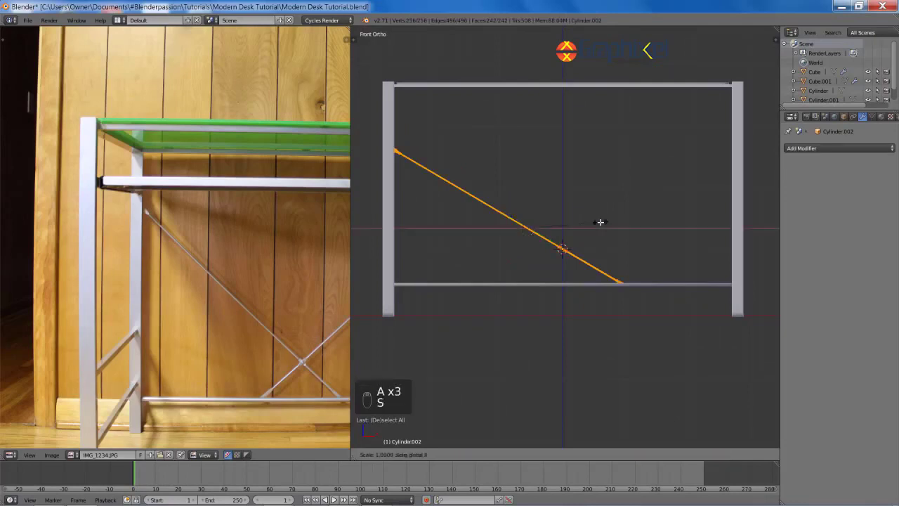
{"action": "type", "text": "-1"}
{"action": "key", "text": "Return"}
{"action": "key", "text": "Tab"}
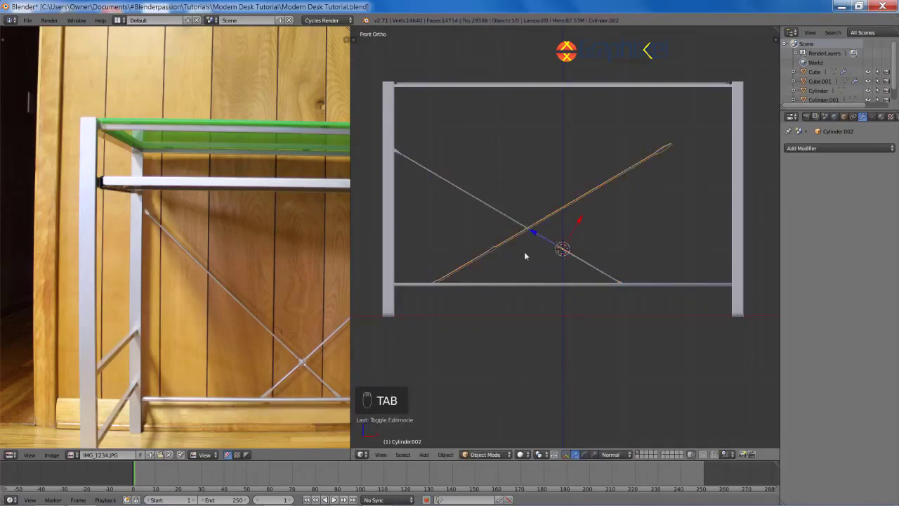
Step: Switch to Global orientation and move the mirrored rod along X
{"action": "key", "text": "alt+space"}
{"action": "left_click", "coordinate": [525, 227]}
{"action": "key", "text": "Tab"}
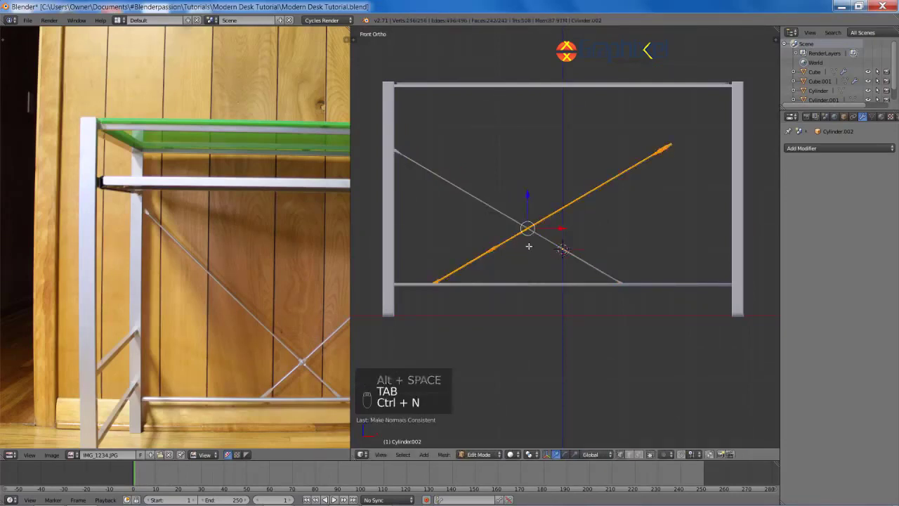
{"action": "key", "text": "Tab"}
{"action": "key", "text": "g"}
{"action": "key", "text": "x"}
{"action": "left_click", "coordinate": [632, 250]}
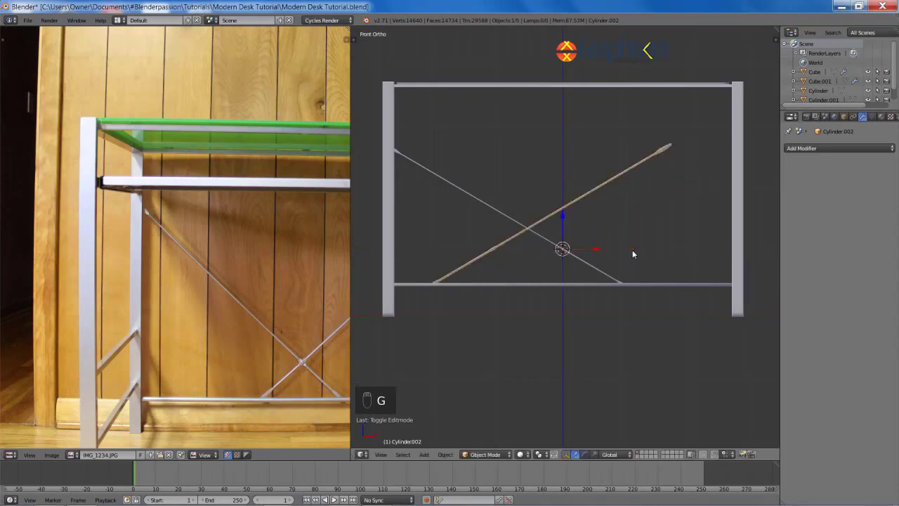
Step: Shift the mirrored rod's geometry sideways along X in Edit Mode
{"action": "key", "text": "Tab"}
{"action": "key", "text": "g"}
{"action": "key", "text": "x"}
{"action": "left_click", "coordinate": [614, 275]}
{"action": "scroll", "coordinate": [612, 275], "scroll_direction": "up", "scroll_amount": 9}
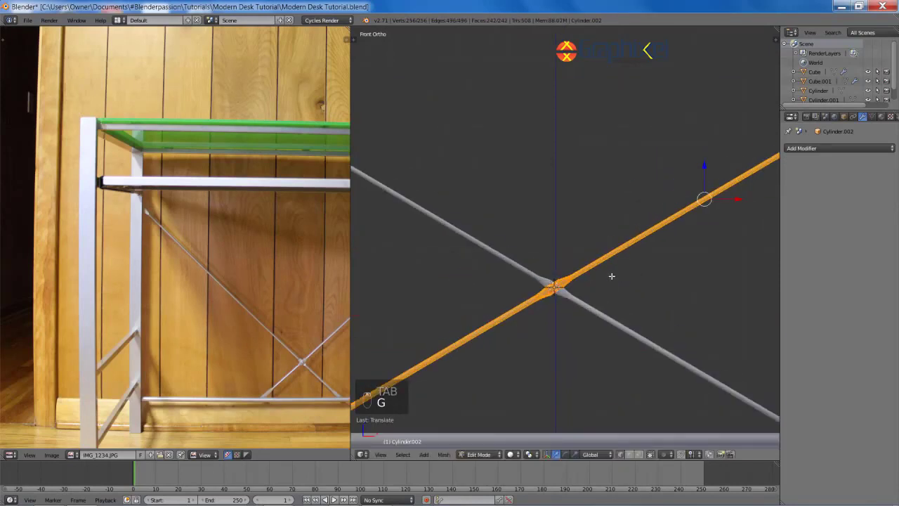
Step: Nudge the rod-crossing geometry along X, then deselect and leave Edit Mode
{"action": "middle_click_drag", "start_coordinate": [612, 274], "coordinate": [637, 225], "text": "shift"}
{"action": "scroll", "coordinate": [637, 225], "scroll_direction": "up", "scroll_amount": 8}
{"action": "middle_click_drag", "start_coordinate": [687, 251], "coordinate": [572, 277], "text": "shift"}
{"action": "key", "text": "g"}
{"action": "key", "text": "x"}
{"action": "scroll", "coordinate": [609, 227], "scroll_direction": "down", "scroll_amount": 16}
{"action": "key", "text": "a"}
{"action": "scroll", "coordinate": [572, 277], "scroll_direction": "up", "scroll_amount": 4}
{"action": "middle_click_drag", "start_coordinate": [633, 253], "coordinate": [506, 262]}
{"action": "middle_click_drag", "start_coordinate": [592, 262], "coordinate": [566, 262]}
{"action": "scroll", "coordinate": [567, 263], "scroll_direction": "up", "scroll_amount": 3}
{"action": "key", "text": "Tab"}
Step: Re-enter Edit Mode on the rod and grow the face selection around the crossing
{"action": "middle_click_drag", "start_coordinate": [646, 351], "coordinate": [432, 255], "text": "shift"}
{"action": "scroll", "coordinate": [432, 255], "scroll_direction": "up", "scroll_amount": 4}
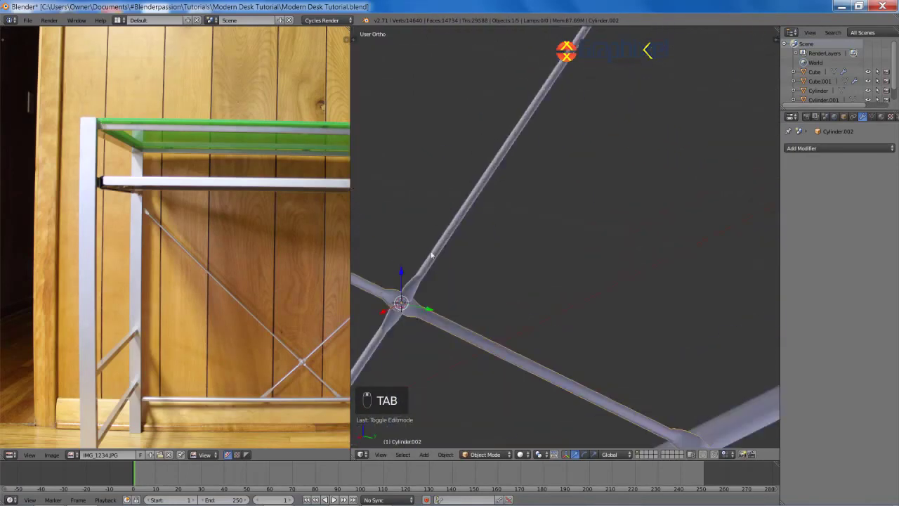
{"action": "middle_click_drag", "start_coordinate": [421, 302], "coordinate": [548, 267], "text": "shift"}
{"action": "scroll", "coordinate": [548, 267], "scroll_direction": "up", "scroll_amount": 4}
{"action": "key", "text": "Tab"}
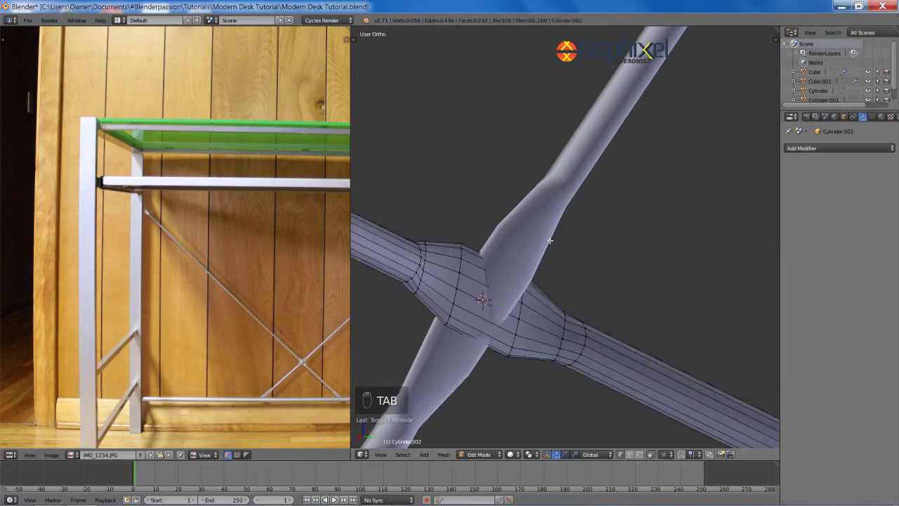
{"action": "key", "text": "KP_Decimal"}
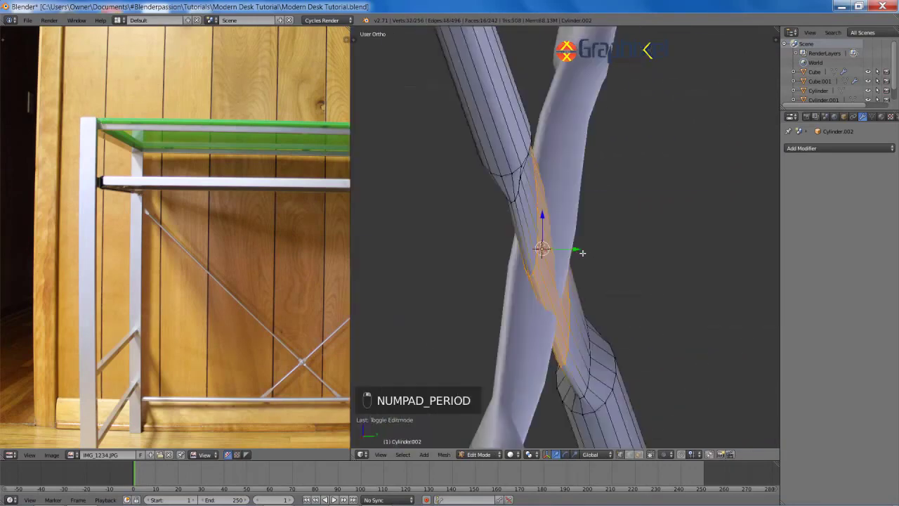
{"action": "key", "text": "ctrl+KP_Add"}
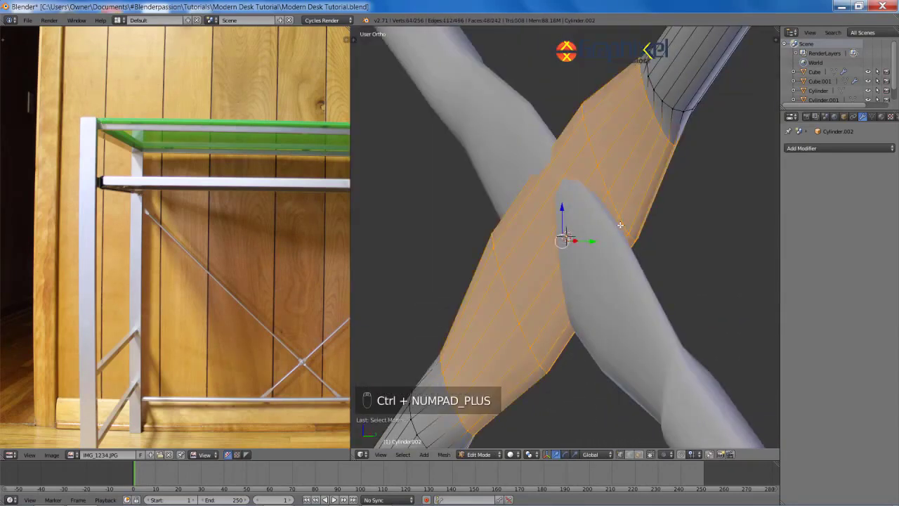
{"action": "key", "text": "ctrl+KP_Add"}
{"action": "scroll", "coordinate": [634, 217], "scroll_direction": "down", "scroll_amount": 3}
{"action": "middle_click_drag", "start_coordinate": [635, 216], "coordinate": [618, 225]}
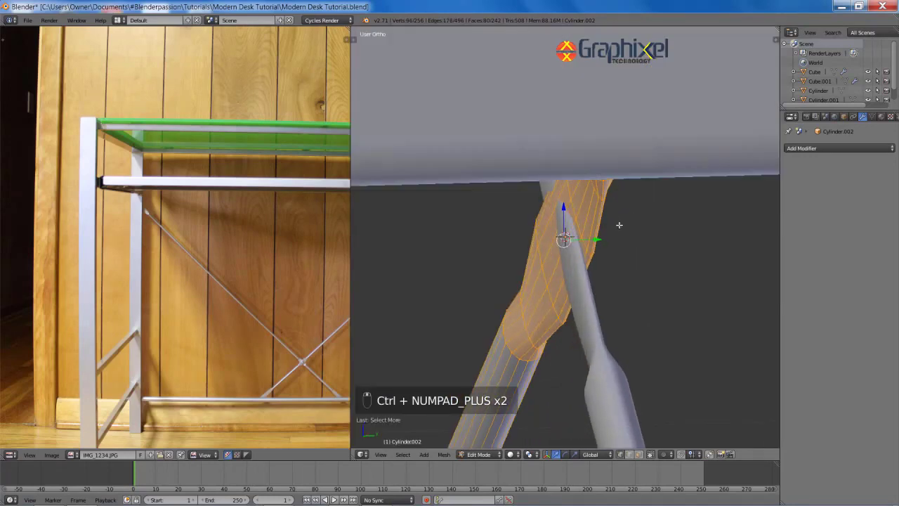
Step: Slide the selected rod faces along global Y, then exit Edit Mode and deselect
{"action": "key", "text": "g"}
{"action": "key", "text": "y"}
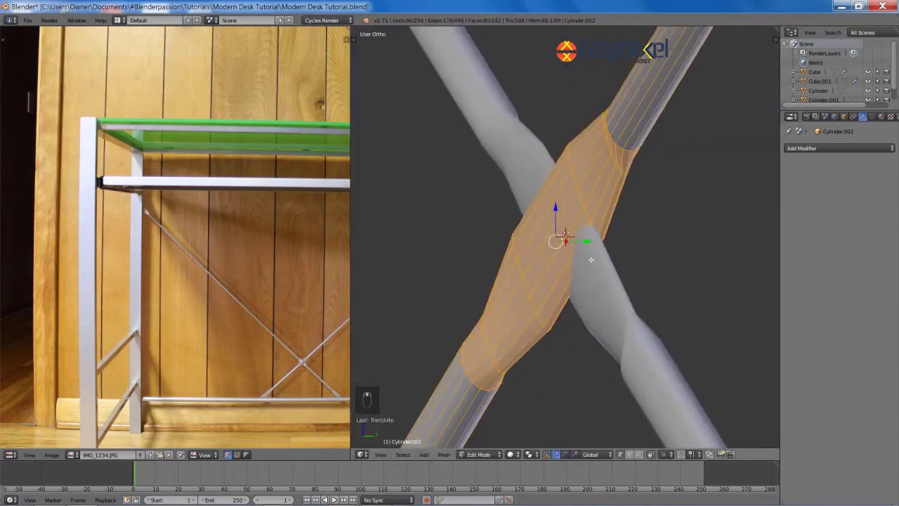
{"action": "key", "text": "ctrl+KP_Add"}
{"action": "key", "text": "ctrl+KP_Add"}
{"action": "key", "text": "ctrl+KP_Add"}
{"action": "middle_click_drag", "start_coordinate": [609, 246], "coordinate": [574, 253]}
{"action": "key", "text": "g"}
{"action": "key", "text": "y"}
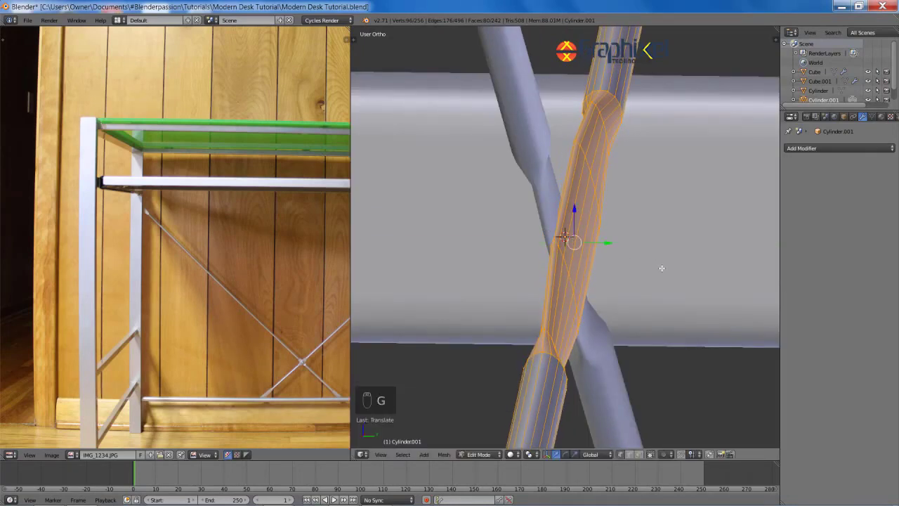
{"action": "middle_click_drag", "start_coordinate": [661, 267], "coordinate": [560, 276]}
{"action": "scroll", "coordinate": [617, 163], "scroll_direction": "down", "scroll_amount": 15}
{"action": "key", "text": "Tab"}
{"action": "key", "text": "a"}
{"action": "key", "text": "a"}
{"action": "scroll", "coordinate": [612, 275], "scroll_direction": "up", "scroll_amount": 6}
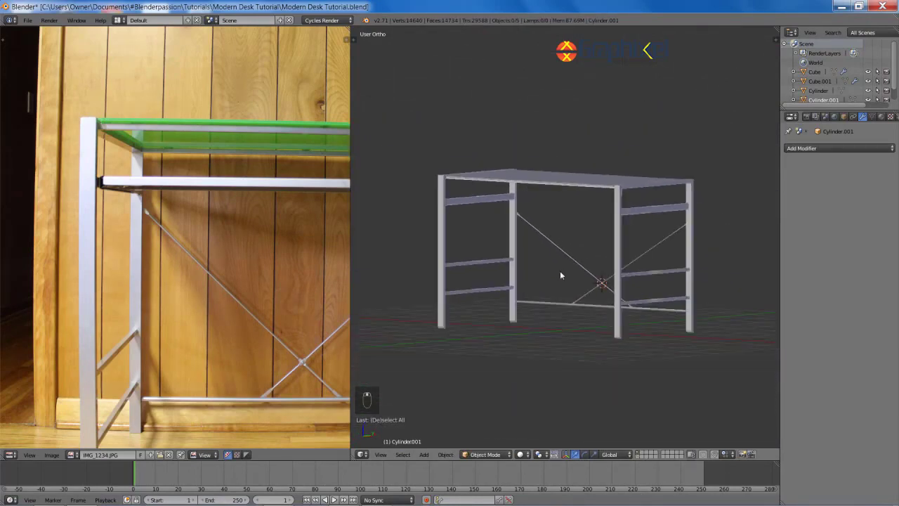
Step: Save the desk file and enable the Add Mesh: BoltFactory add-on in User Preferences
{"action": "key", "text": "ctrl+s"}
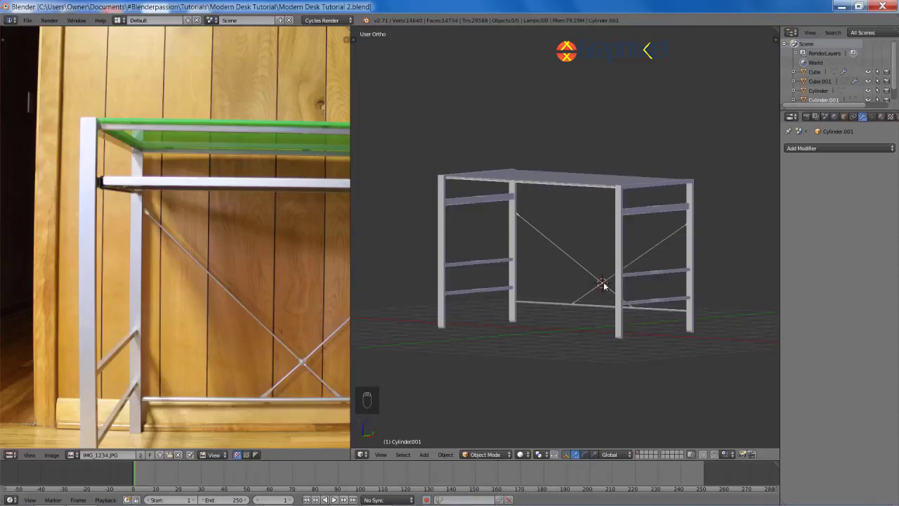
{"action": "key", "text": "ctrl+alt+u"}
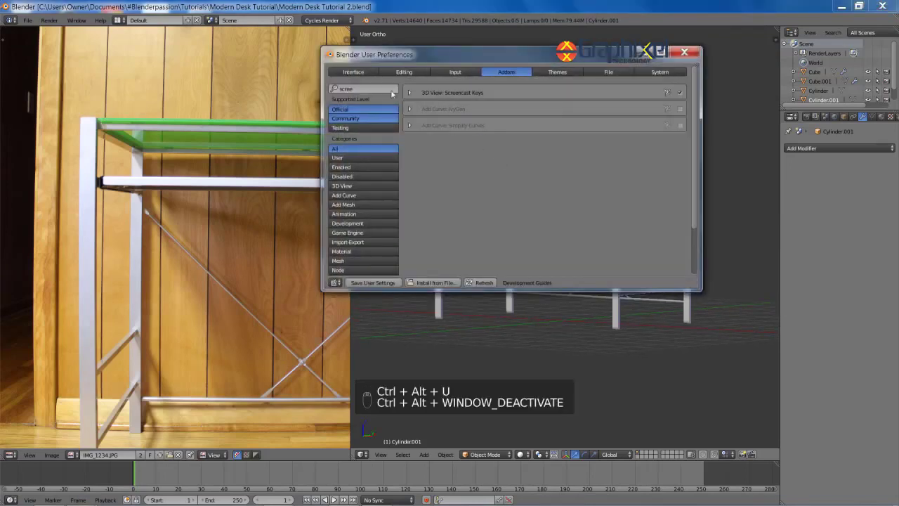
{"action": "type", "text": "vo"}
{"action": "key", "text": "BackSpace"}
{"action": "key", "text": "BackSpace"}
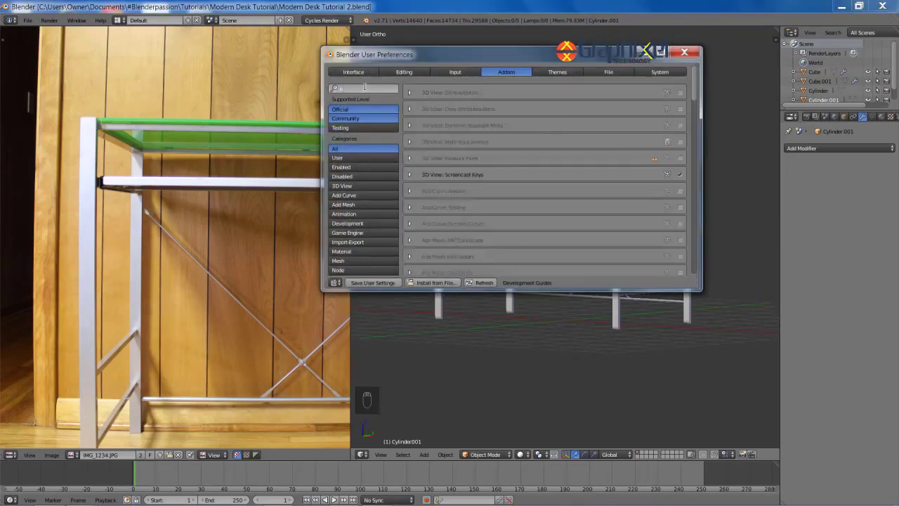
{"action": "type", "text": "bol"}
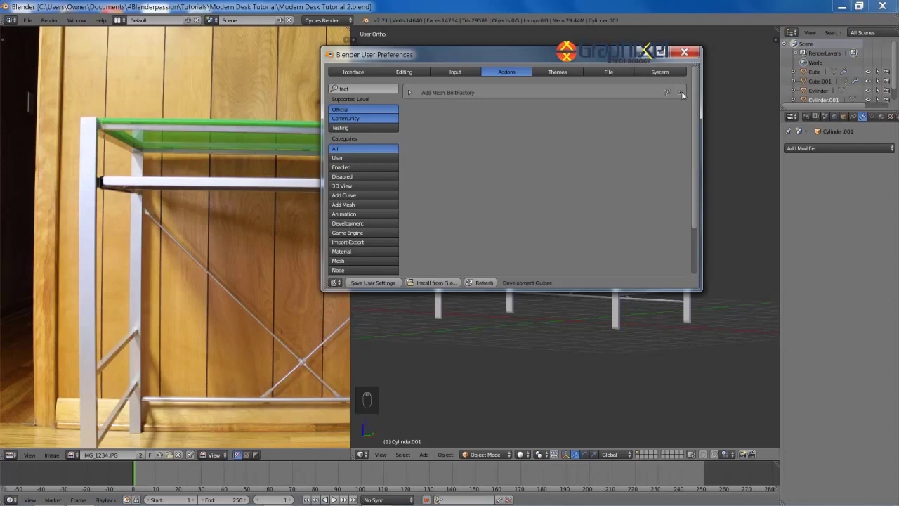
{"action": "left_click", "coordinate": [685, 55]}
{"action": "scroll", "coordinate": [612, 221], "scroll_direction": "up", "scroll_amount": 3}
Step: Pan and zoom the reference photo to study the desk's leg joints, then bring up the Add menu
{"action": "scroll", "coordinate": [270, 307], "scroll_direction": "up", "scroll_amount": 3}
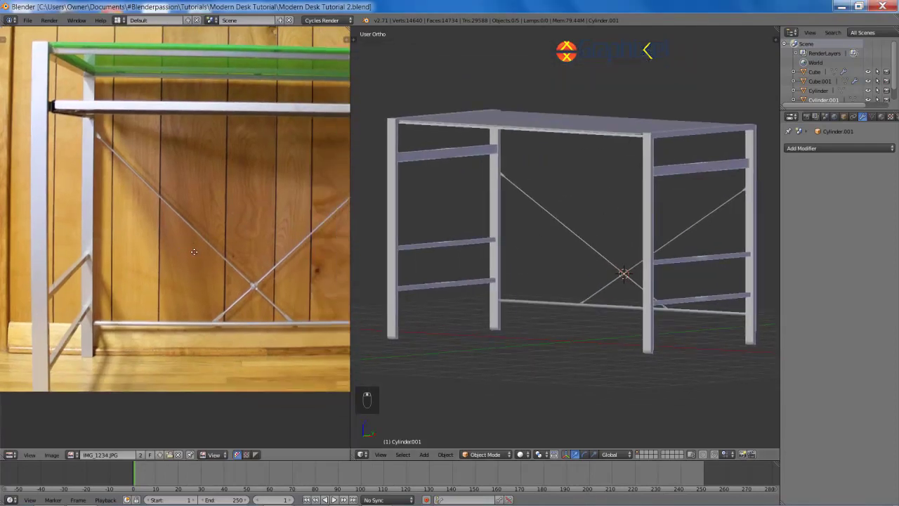
{"action": "scroll", "coordinate": [127, 262], "scroll_direction": "down", "scroll_amount": 3}
{"action": "scroll", "coordinate": [127, 179], "scroll_direction": "up", "scroll_amount": 3}
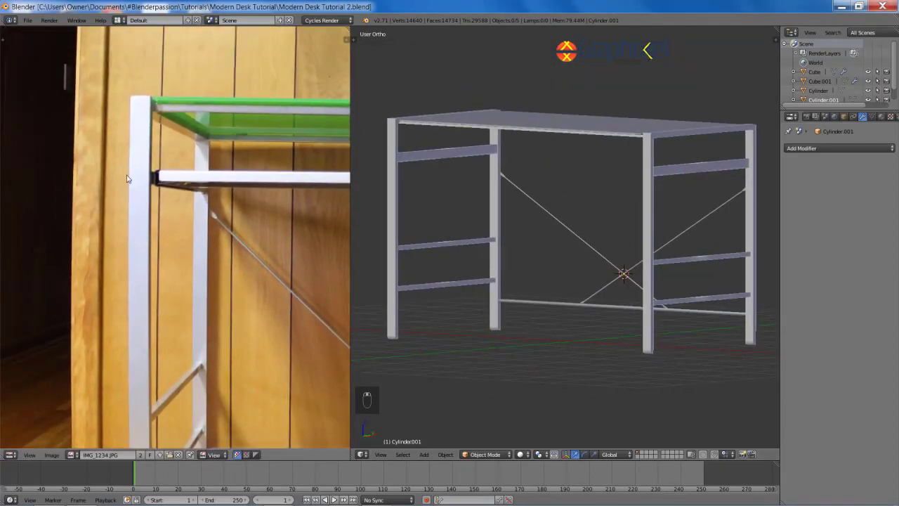
{"action": "scroll", "coordinate": [124, 180], "scroll_direction": "down", "scroll_amount": 3}
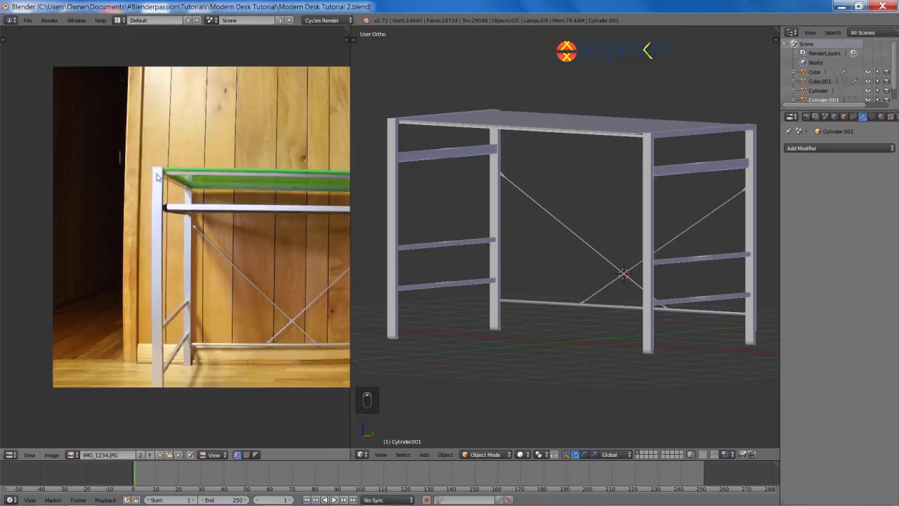
{"action": "middle_click_drag", "start_coordinate": [294, 250], "coordinate": [157, 239]}
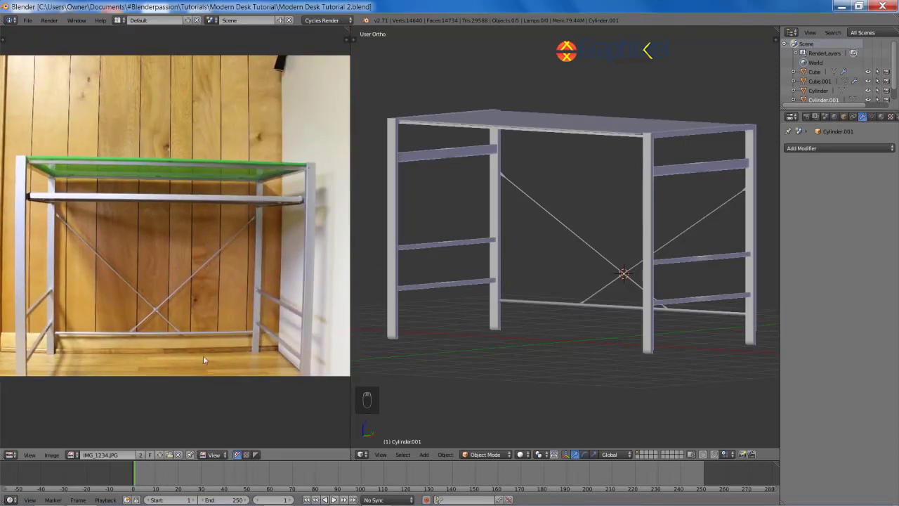
{"action": "scroll", "coordinate": [204, 361], "scroll_direction": "up", "scroll_amount": 10}
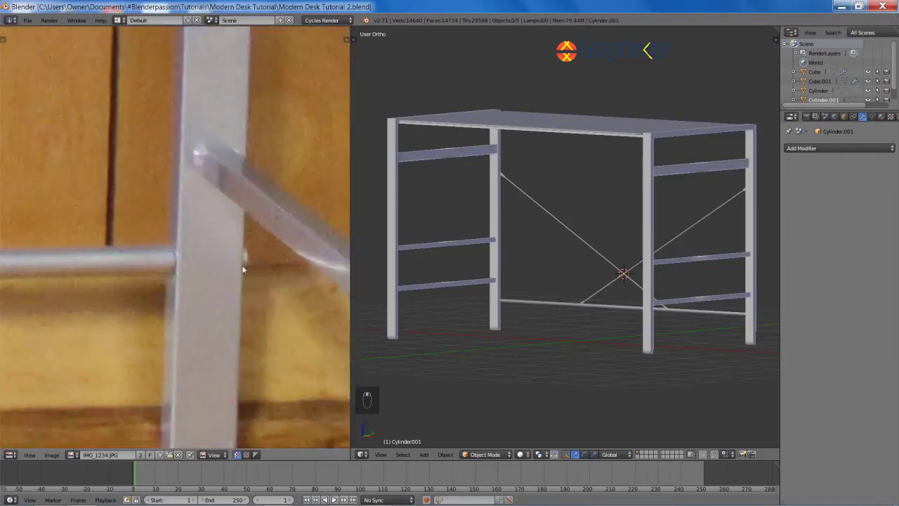
{"action": "scroll", "coordinate": [242, 266], "scroll_direction": "down", "scroll_amount": 5}
{"action": "middle_click_drag", "start_coordinate": [242, 266], "coordinate": [92, 295]}
{"action": "scroll", "coordinate": [69, 288], "scroll_direction": "down", "scroll_amount": 5}
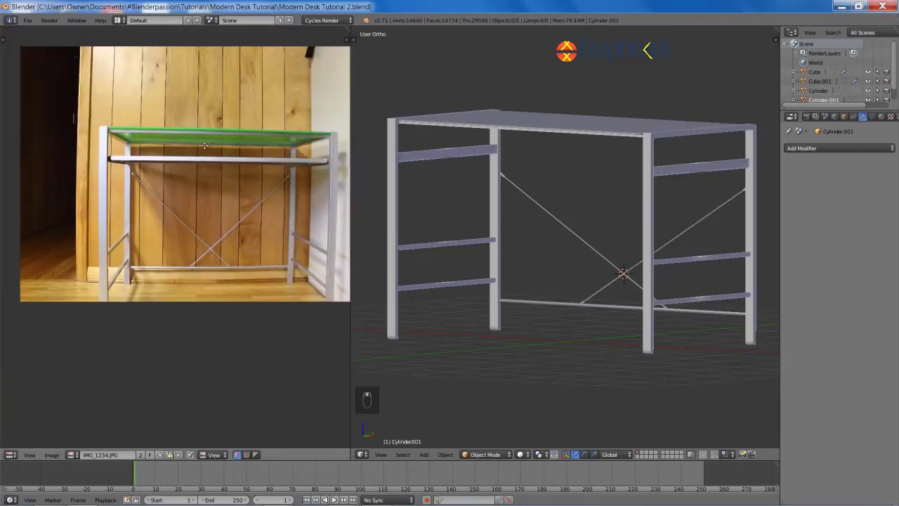
{"action": "middle_click_drag", "start_coordinate": [256, 166], "coordinate": [217, 187]}
{"action": "middle_click_drag", "start_coordinate": [576, 244], "coordinate": [598, 253]}
{"action": "key", "text": "shift+a"}
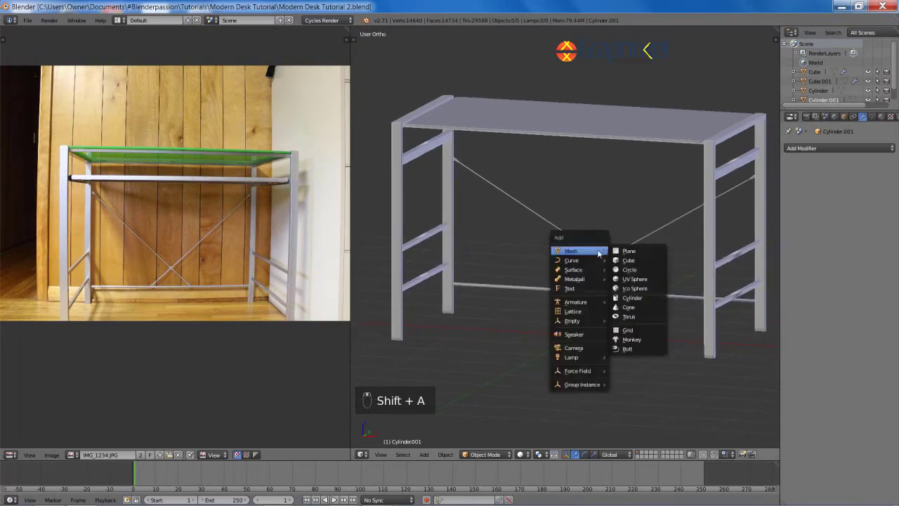
Step: Add a bolt mesh and give it a Phillips bit type in the Add Bolt panel
{"action": "left_click", "coordinate": [627, 349]}
{"action": "middle_click_drag", "start_coordinate": [616, 353], "coordinate": [475, 309]}
{"action": "scroll", "coordinate": [599, 265], "scroll_direction": "up", "scroll_amount": 4}
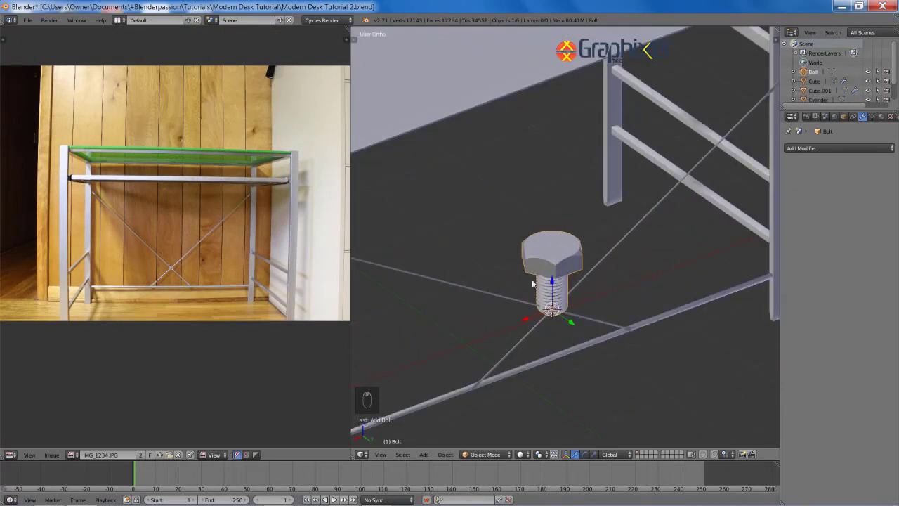
{"action": "key", "text": "n"}
{"action": "key", "text": "n"}
{"action": "key", "text": "t"}
{"action": "left_click_drag", "start_coordinate": [348, 429], "coordinate": [177, 430]}
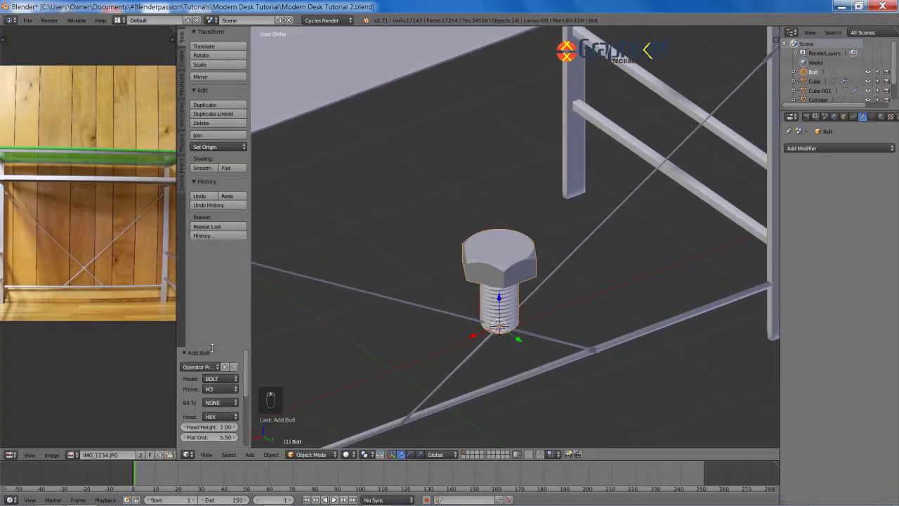
{"action": "left_click_drag", "start_coordinate": [211, 347], "coordinate": [216, 267]}
{"action": "left_click", "coordinate": [216, 278]}
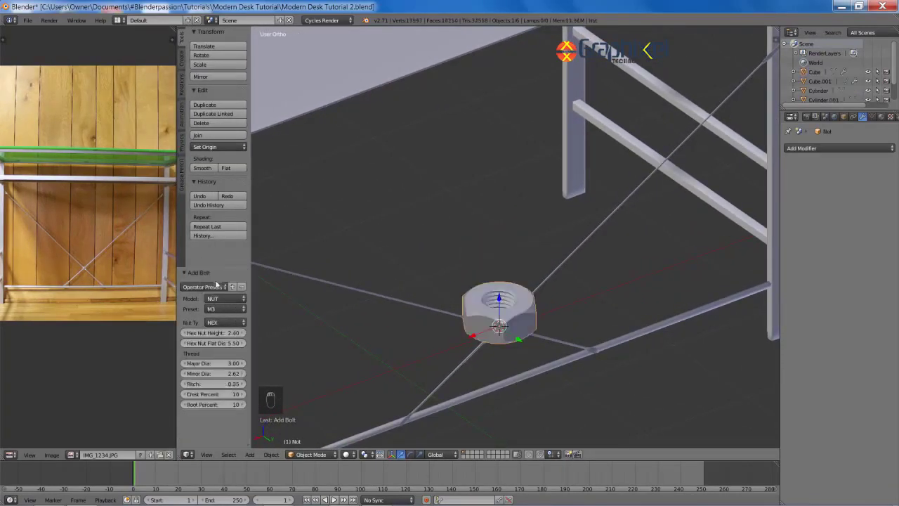
{"action": "left_click", "coordinate": [218, 288]}
{"action": "left_click", "coordinate": [220, 309]}
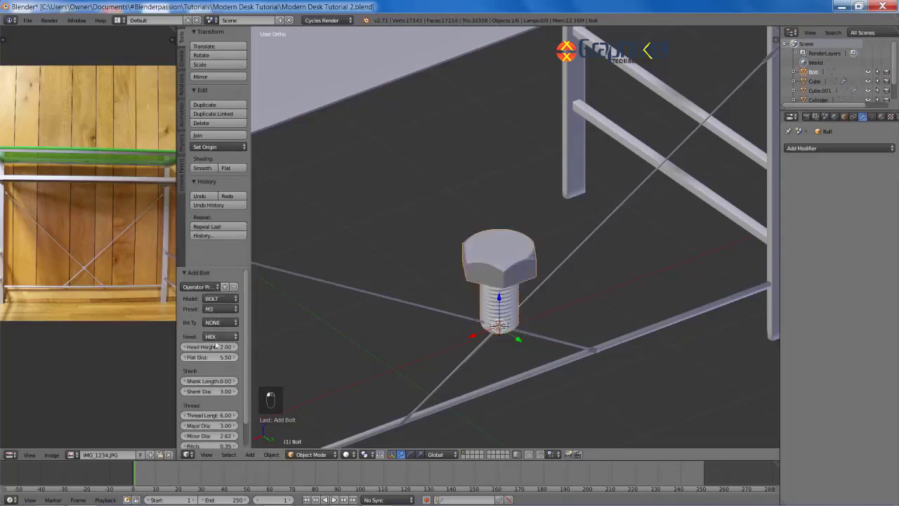
{"action": "left_click", "coordinate": [219, 292]}
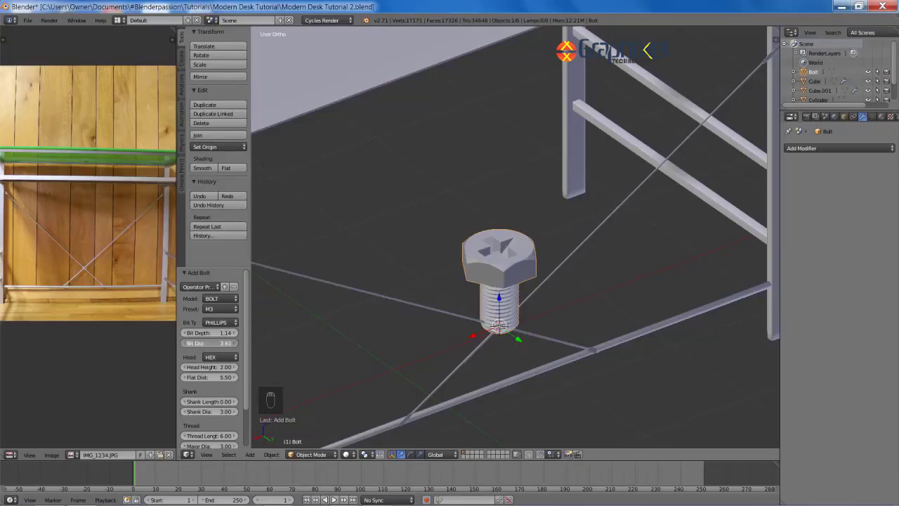
Step: Try round, domed, pan and countersunk heads, settling on a hex head
{"action": "left_click", "coordinate": [222, 358]}
{"action": "left_click", "coordinate": [224, 334]}
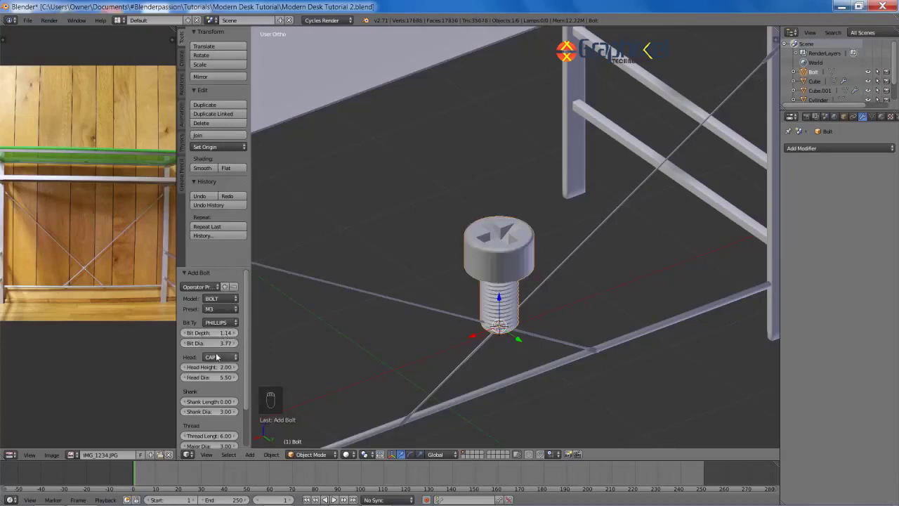
{"action": "left_click", "coordinate": [216, 357]}
{"action": "left_click", "coordinate": [224, 328]}
{"action": "left_click", "coordinate": [219, 359]}
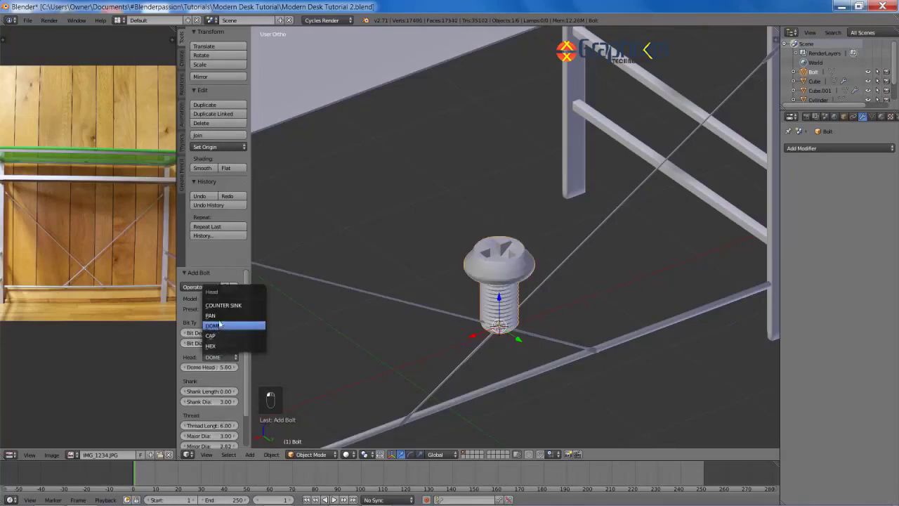
{"action": "left_click", "coordinate": [219, 323]}
{"action": "left_click", "coordinate": [220, 356]}
{"action": "left_click", "coordinate": [219, 304]}
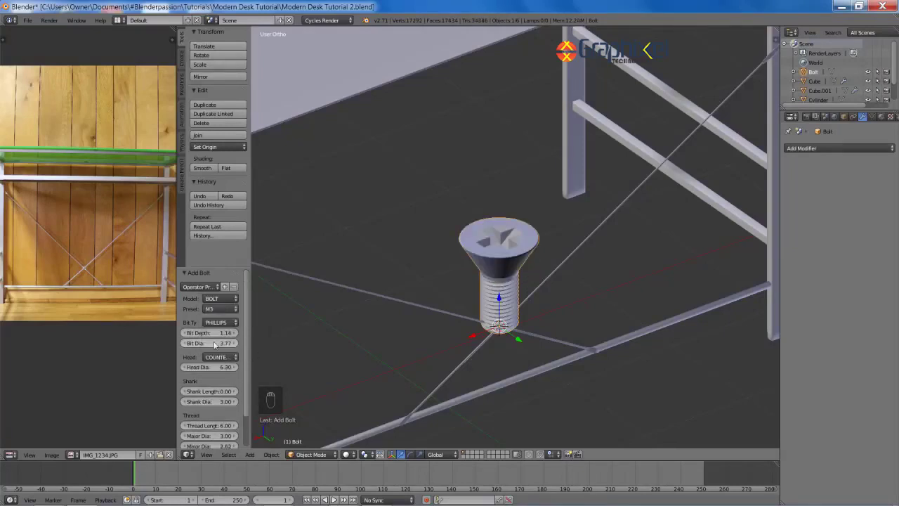
{"action": "left_click", "coordinate": [219, 357]}
{"action": "left_click", "coordinate": [220, 345]}
Step: Scale the bolt down and rotate it -90° about the X axis
{"action": "scroll", "coordinate": [514, 213], "scroll_direction": "down", "scroll_amount": 3}
{"action": "key", "text": "s"}
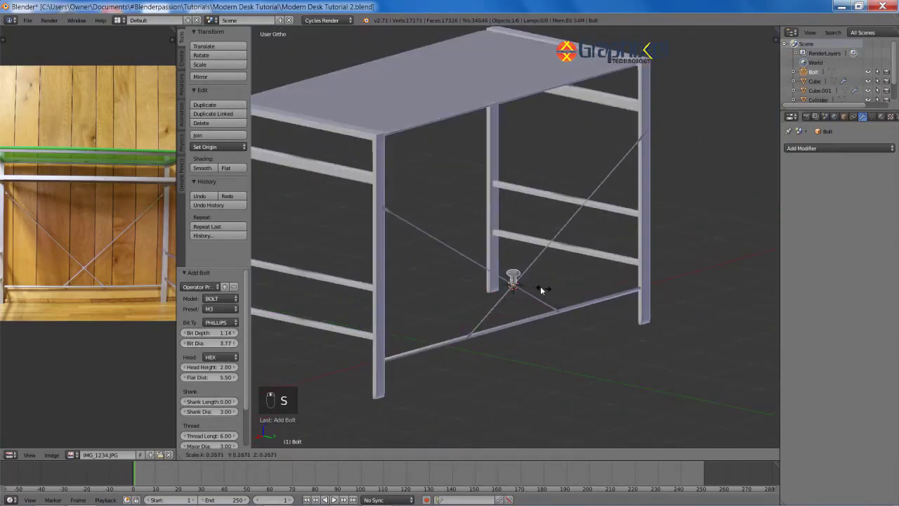
{"action": "left_click", "coordinate": [534, 278]}
{"action": "scroll", "coordinate": [536, 274], "scroll_direction": "up", "scroll_amount": 8}
{"action": "middle_click_drag", "start_coordinate": [536, 274], "coordinate": [573, 234]}
{"action": "type", "text": "rx"}
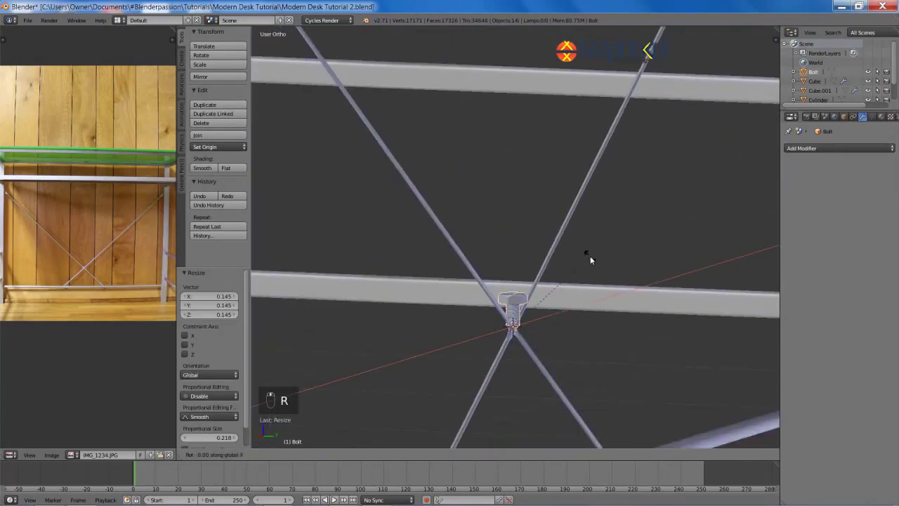
{"action": "type", "text": "90"}
{"action": "key", "text": "Escape"}
{"action": "type", "text": "rx-90"}
{"action": "key", "text": "Return"}
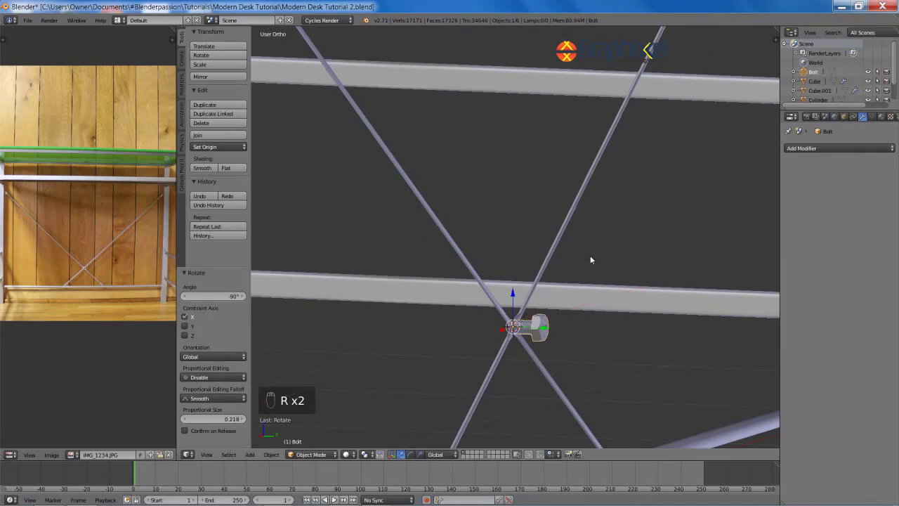
Step: Resize the bolt and slide it along Y into the X-brace crossing
{"action": "middle_click_drag", "start_coordinate": [590, 256], "coordinate": [569, 158], "text": "shift"}
{"action": "scroll", "coordinate": [667, 295], "scroll_direction": "up", "scroll_amount": 5}
{"action": "key", "text": "s"}
{"action": "left_click", "coordinate": [571, 246]}
{"action": "middle_click_drag", "start_coordinate": [591, 235], "coordinate": [584, 302]}
{"action": "key", "text": "KP_Decimal"}
{"action": "key", "text": "s"}
{"action": "left_click", "coordinate": [572, 291]}
{"action": "key", "text": "g"}
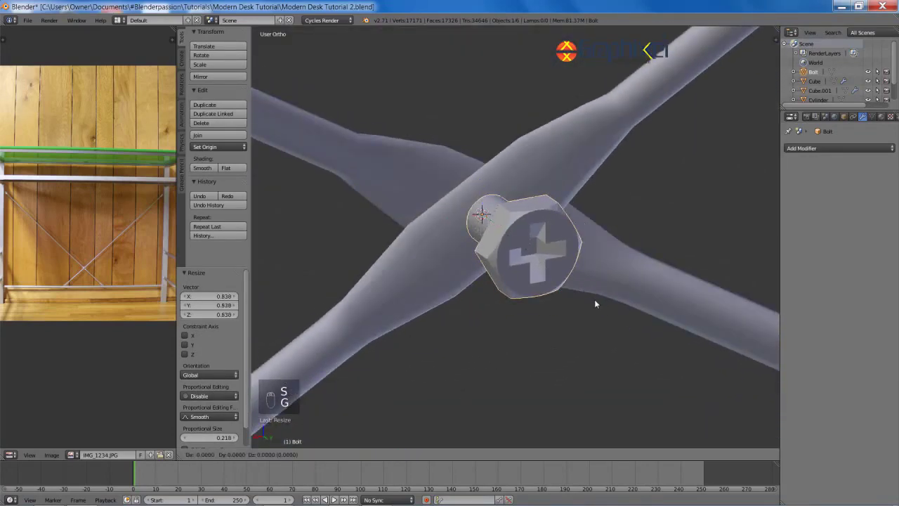
{"action": "key", "text": "y"}
{"action": "left_click", "coordinate": [660, 317]}
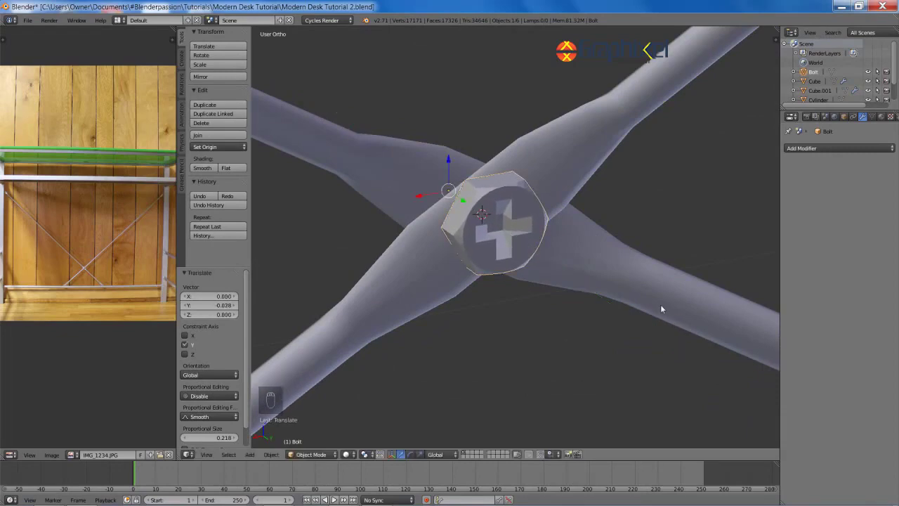
{"action": "middle_click_drag", "start_coordinate": [662, 307], "coordinate": [544, 295]}
Step: Add a second bolt, switch it to a nut, and scale it down
{"action": "key", "text": "shift+a"}
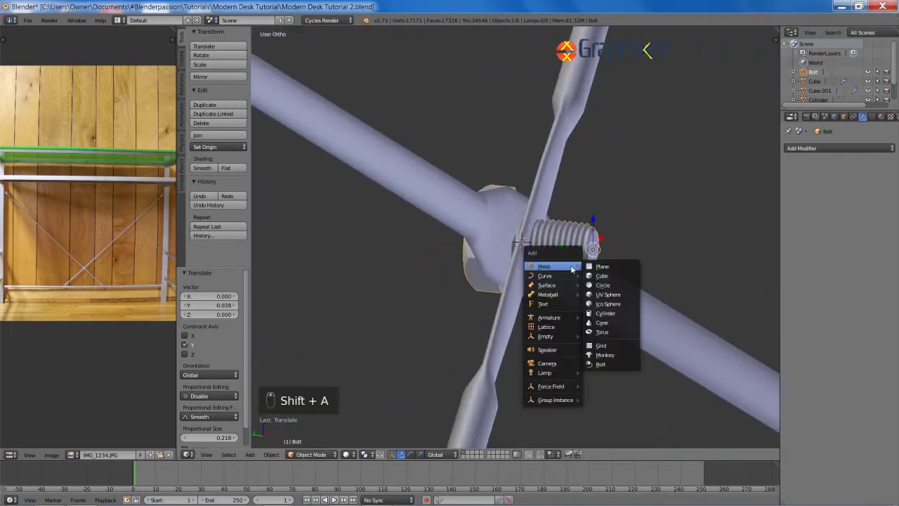
{"action": "left_click", "coordinate": [601, 364]}
{"action": "scroll", "coordinate": [603, 358], "scroll_direction": "down", "scroll_amount": 6}
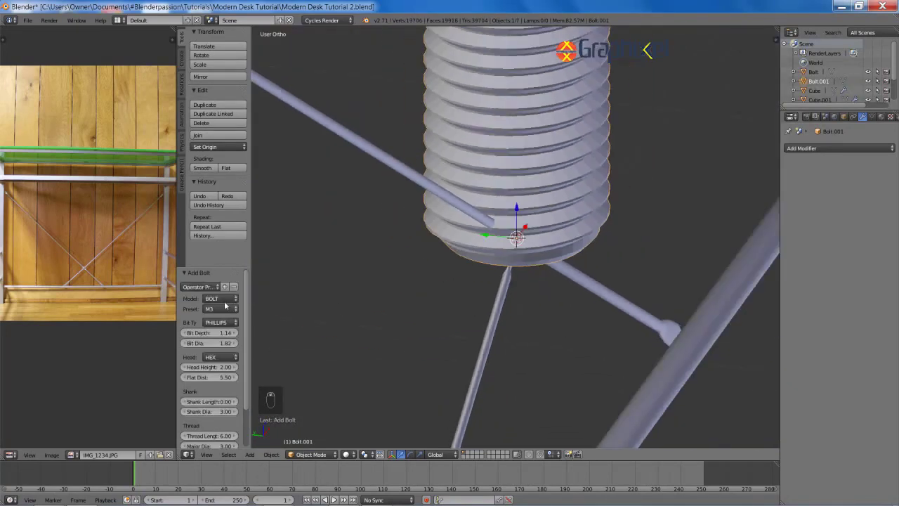
{"action": "left_click", "coordinate": [226, 280]}
{"action": "scroll", "coordinate": [564, 233], "scroll_direction": "up", "scroll_amount": 1}
{"action": "middle_click_drag", "start_coordinate": [564, 233], "coordinate": [581, 273]}
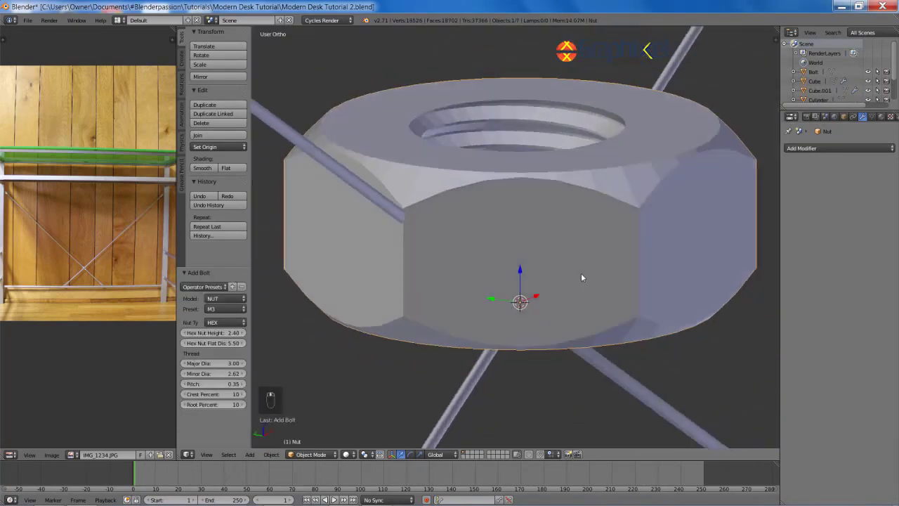
{"action": "key", "text": "s"}
{"action": "left_click", "coordinate": [556, 245]}
{"action": "scroll", "coordinate": [556, 246], "scroll_direction": "up", "scroll_amount": 6}
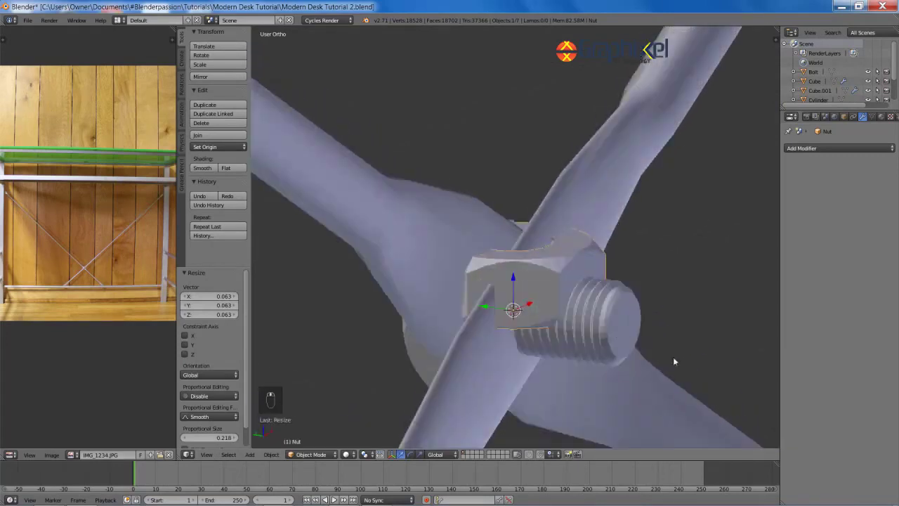
Step: Rotate the nut 90° about X and slide it along Y onto the bolt
{"action": "key", "text": "r"}
{"action": "key", "text": "x"}
{"action": "key", "text": "9"}
{"action": "key", "text": "0"}
{"action": "key", "text": "Return"}
{"action": "key", "text": "g"}
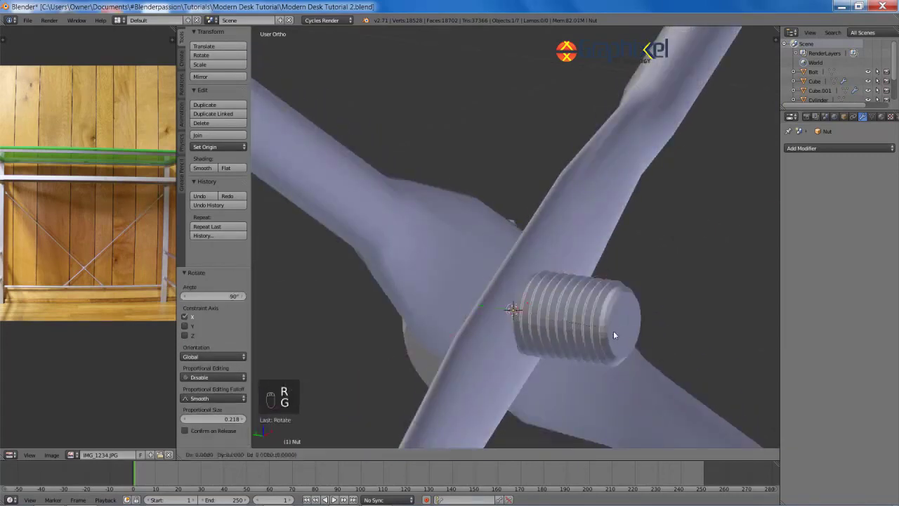
{"action": "key", "text": "y"}
{"action": "left_click", "coordinate": [596, 368]}
{"action": "middle_click_drag", "start_coordinate": [595, 368], "coordinate": [614, 324]}
Step: Resize the nut and adjust its position along the Y axis
{"action": "key", "text": "s"}
{"action": "left_click", "coordinate": [661, 361]}
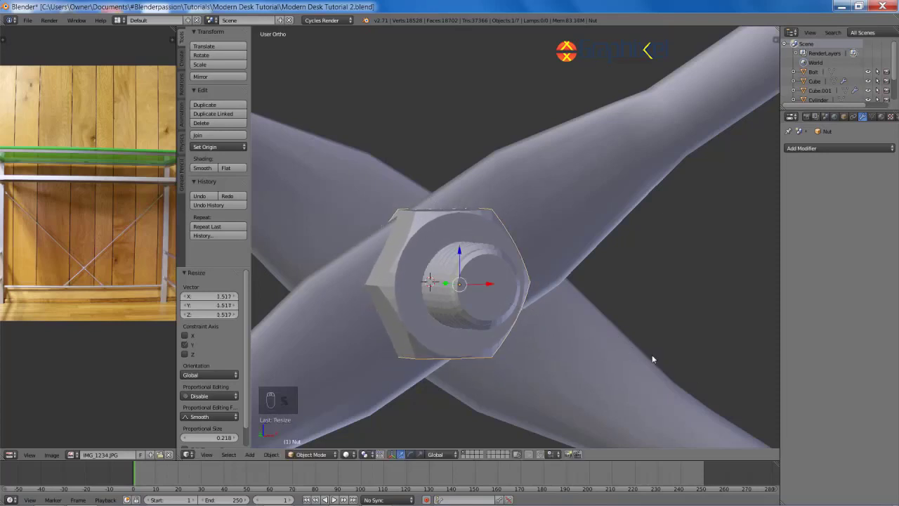
{"action": "middle_click_drag", "start_coordinate": [653, 361], "coordinate": [636, 354]}
{"action": "key", "text": "g"}
{"action": "key", "text": "y"}
{"action": "left_click", "coordinate": [644, 354]}
{"action": "scroll", "coordinate": [680, 335], "scroll_direction": "down", "scroll_amount": 3}
{"action": "scroll", "coordinate": [617, 330], "scroll_direction": "up", "scroll_amount": 4}
{"action": "scroll", "coordinate": [617, 315], "scroll_direction": "down", "scroll_amount": 3}
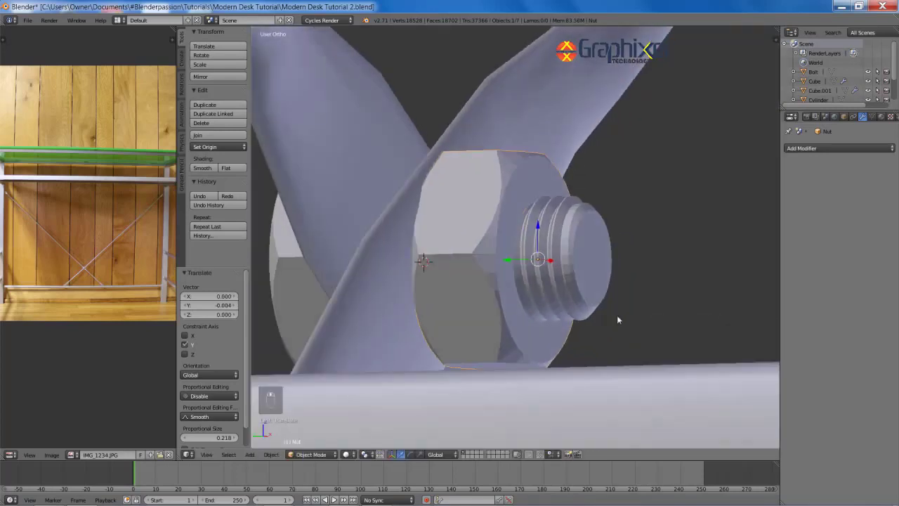
Step: Shrink the nut slightly and seat it along Y against the crossbar joint
{"action": "key", "text": "s"}
{"action": "key", "text": "s"}
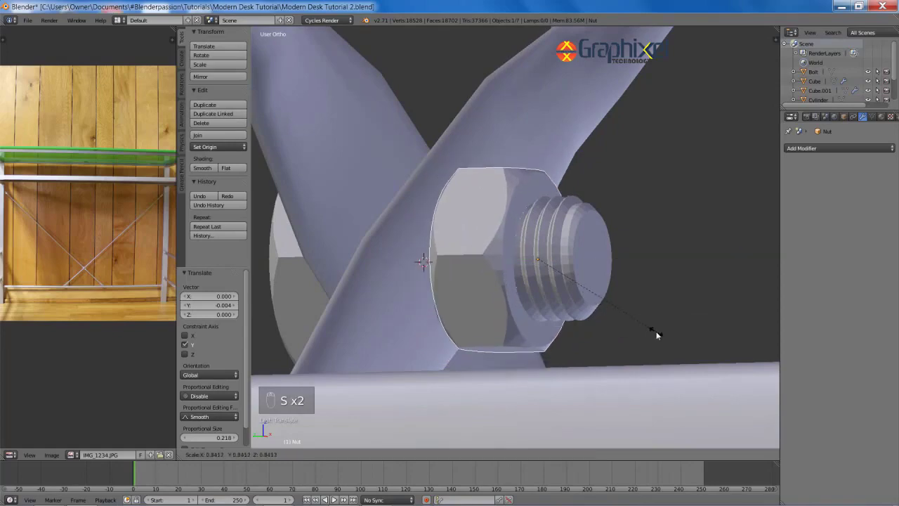
{"action": "left_click", "coordinate": [656, 331]}
{"action": "key", "text": "g"}
{"action": "key", "text": "y"}
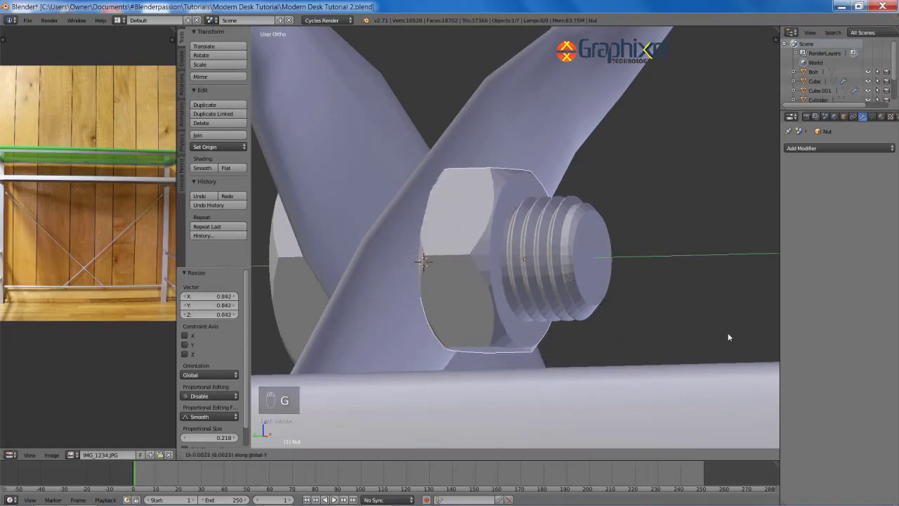
{"action": "left_click", "coordinate": [728, 333]}
{"action": "middle_click_drag", "start_coordinate": [728, 333], "coordinate": [615, 324]}
{"action": "scroll", "coordinate": [538, 327], "scroll_direction": "down", "scroll_amount": 12}
Step: Save the file and select the bolt at the crossbar intersection
{"action": "key", "text": "a"}
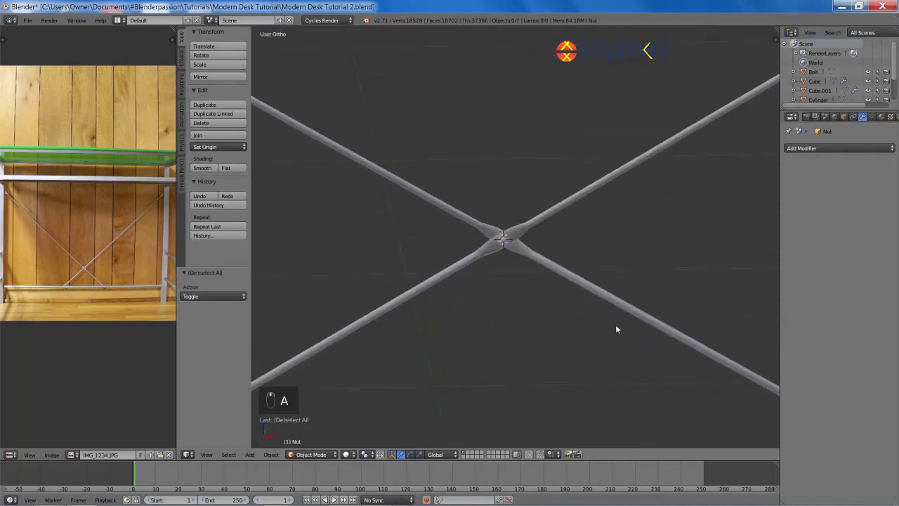
{"action": "scroll", "coordinate": [615, 324], "scroll_direction": "down", "scroll_amount": 8}
{"action": "middle_click_drag", "start_coordinate": [583, 288], "coordinate": [584, 260]}
{"action": "key", "text": "ctrl+s"}
{"action": "scroll", "coordinate": [585, 260], "scroll_direction": "up", "scroll_amount": 10}
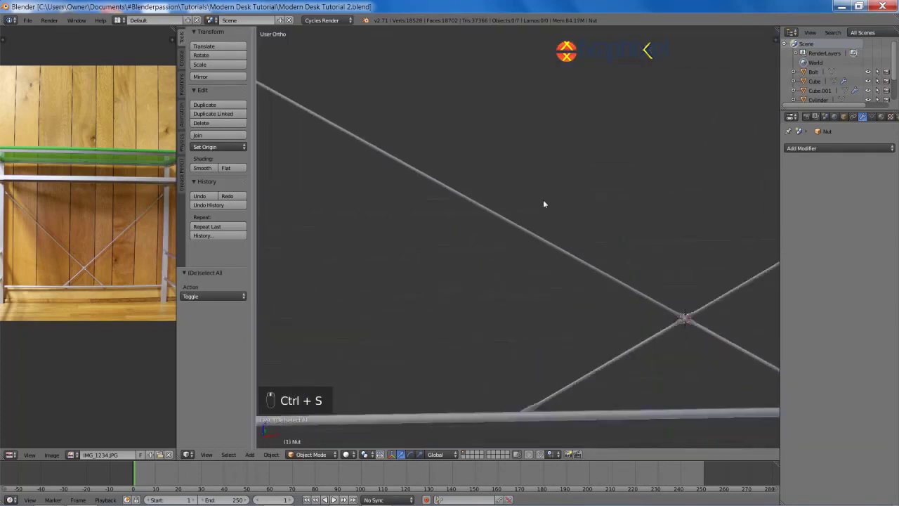
{"action": "key", "text": "z"}
{"action": "right_click", "coordinate": [623, 210]}
{"action": "key", "text": "z"}
{"action": "scroll", "coordinate": [467, 206], "scroll_direction": "down", "scroll_amount": 10}
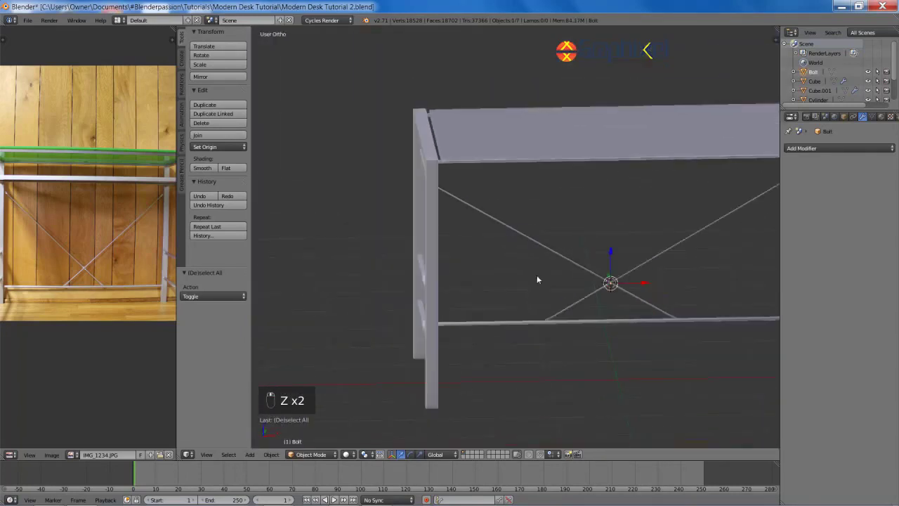
{"action": "middle_click_drag", "start_coordinate": [537, 275], "coordinate": [618, 264]}
Step: Duplicate the bolt and move the copy along X to the opposite leg
{"action": "key", "text": "shift+d"}
{"action": "middle_click", "coordinate": [623, 262]}
{"action": "left_click", "coordinate": [612, 273]}
{"action": "key", "text": "g"}
{"action": "middle_click", "coordinate": [562, 316]}
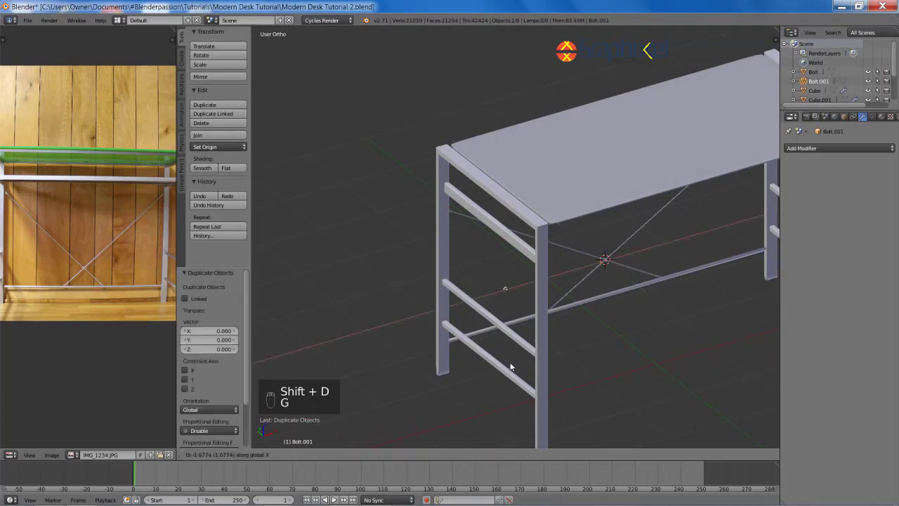
{"action": "left_click", "coordinate": [437, 349]}
{"action": "middle_click_drag", "start_coordinate": [497, 329], "coordinate": [596, 255], "text": "shift"}
{"action": "scroll", "coordinate": [567, 257], "scroll_direction": "up", "scroll_amount": 7}
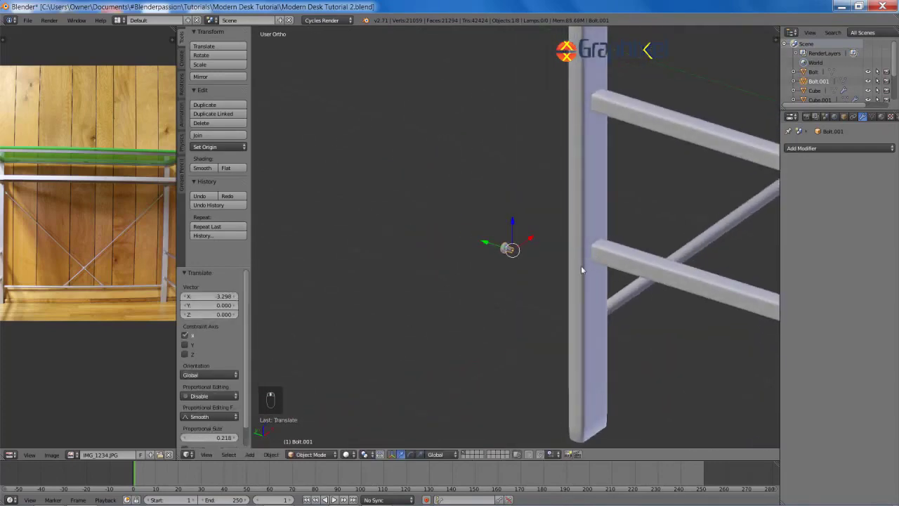
{"action": "scroll", "coordinate": [579, 267], "scroll_direction": "up", "scroll_amount": 2}
Step: In front view, select and clear out the extra bolt copies
{"action": "key", "text": "KP_1"}
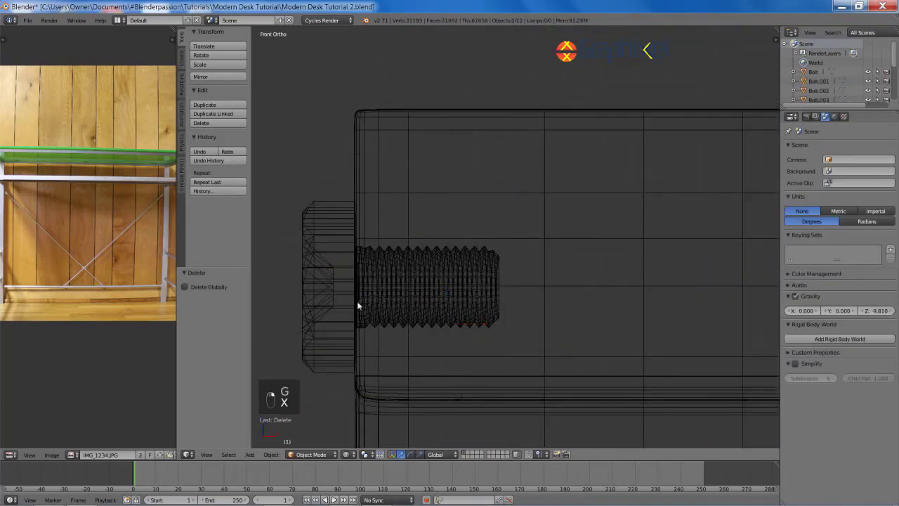
{"action": "right_click", "coordinate": [357, 301]}
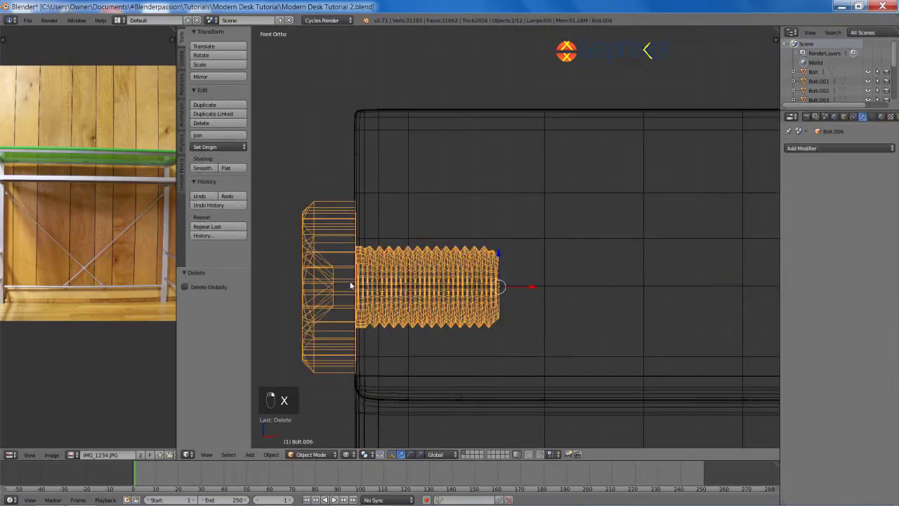
{"action": "key", "text": "KP_1"}
{"action": "scroll", "coordinate": [396, 286], "scroll_direction": "down", "scroll_amount": 3}
{"action": "scroll", "coordinate": [396, 287], "scroll_direction": "down", "scroll_amount": 7}
{"action": "mouse_move", "coordinate": [541, 275]}
{"action": "middle_mouse_down", "text": "shift"}
{"action": "mouse_move", "coordinate": [577, 294]}
{"action": "mouse_move", "coordinate": [643, 282]}
{"action": "middle_mouse_up", "text": "shift"}
{"action": "scroll", "coordinate": [464, 277], "scroll_direction": "up", "scroll_amount": 5}
{"action": "key", "text": "z"}
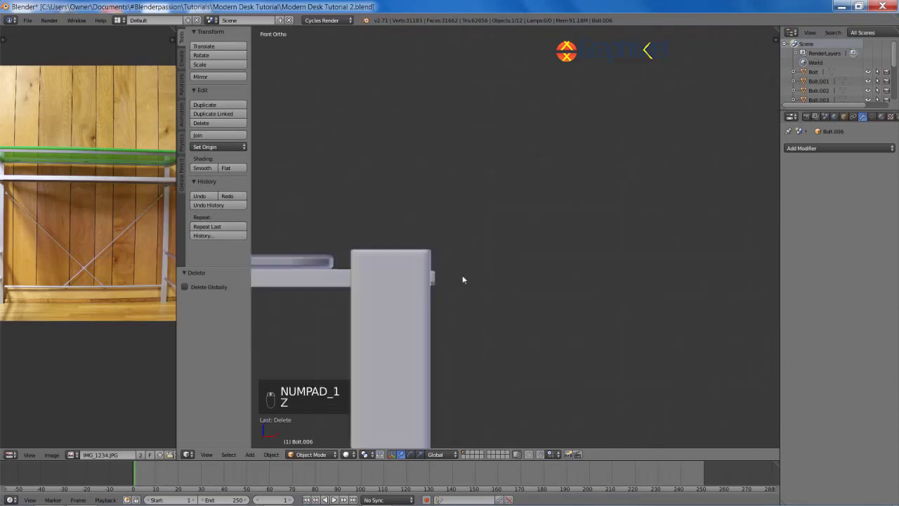
{"action": "key", "text": "z"}
{"action": "key", "text": "z"}
{"action": "key", "text": "a"}
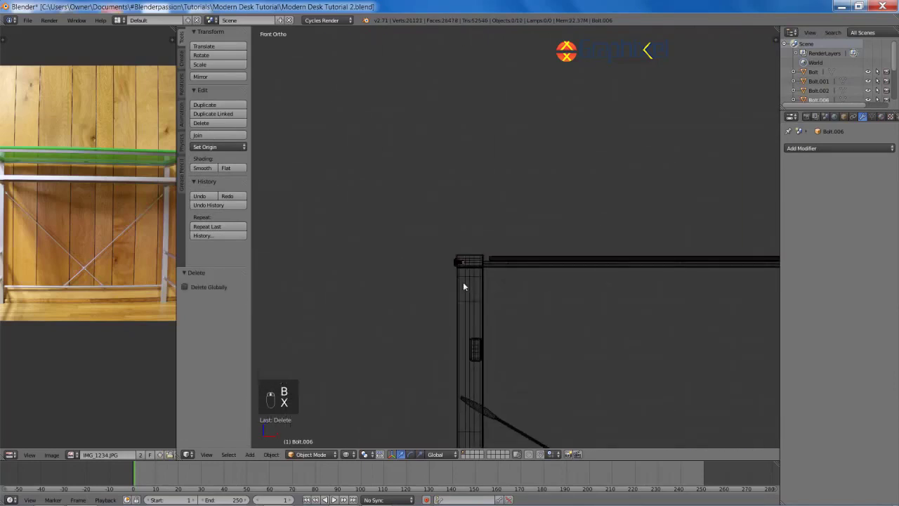
Step: In top view, duplicate the bolt along Y to the next crossbar joint
{"action": "key", "text": "KP_7"}
{"action": "middle_click_drag", "start_coordinate": [481, 205], "coordinate": [468, 330], "text": "shift"}
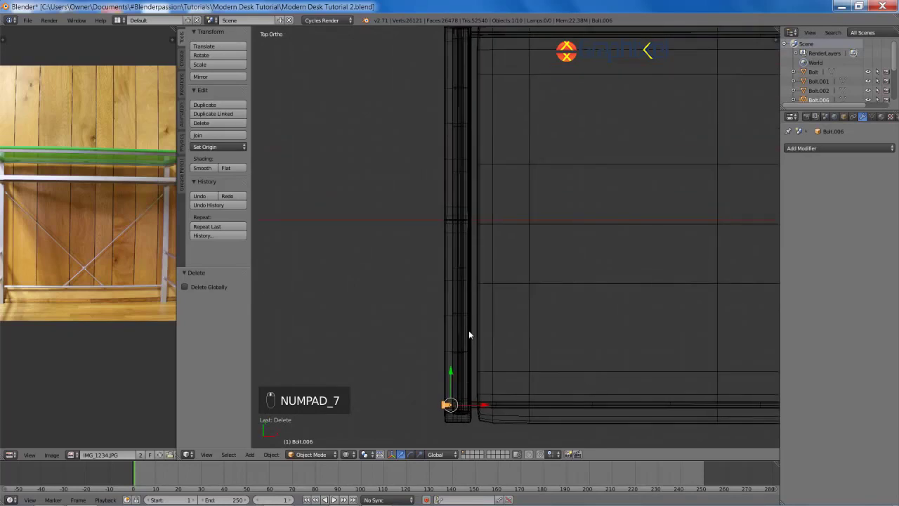
{"action": "scroll", "coordinate": [469, 332], "scroll_direction": "down", "scroll_amount": 4}
{"action": "key", "text": "shift+d"}
{"action": "key", "text": "y"}
{"action": "left_click", "coordinate": [515, 197]}
{"action": "middle_click_drag", "start_coordinate": [515, 198], "coordinate": [529, 257], "text": "shift"}
{"action": "scroll", "coordinate": [531, 246], "scroll_direction": "up", "scroll_amount": 10}
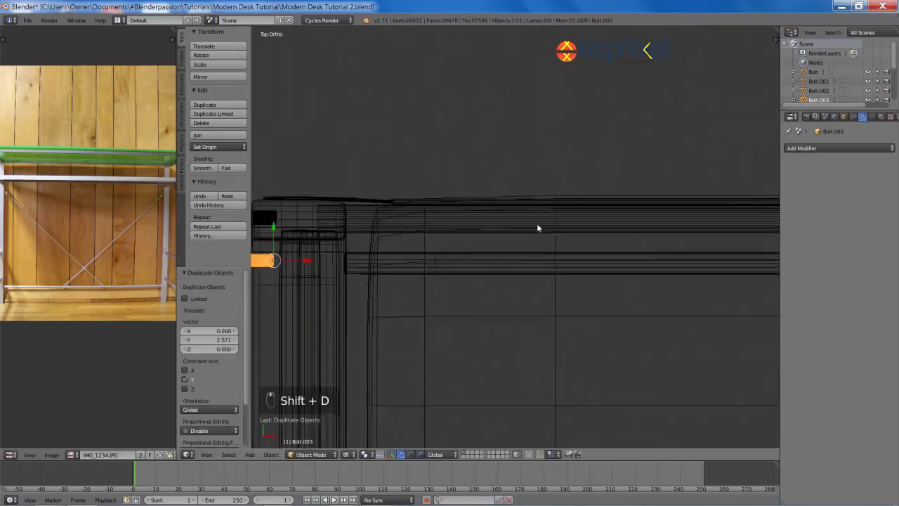
{"action": "middle_click_drag", "start_coordinate": [537, 224], "coordinate": [604, 231], "text": "shift"}
{"action": "key", "text": "g"}
{"action": "key", "text": "y"}
{"action": "left_click", "coordinate": [603, 237]}
{"action": "scroll", "coordinate": [598, 260], "scroll_direction": "down", "scroll_amount": 9}
Step: Select both bolts, duplicate them and rotate the copies 180° around Z
{"action": "middle_click_drag", "start_coordinate": [547, 430], "coordinate": [486, 237], "text": "shift"}
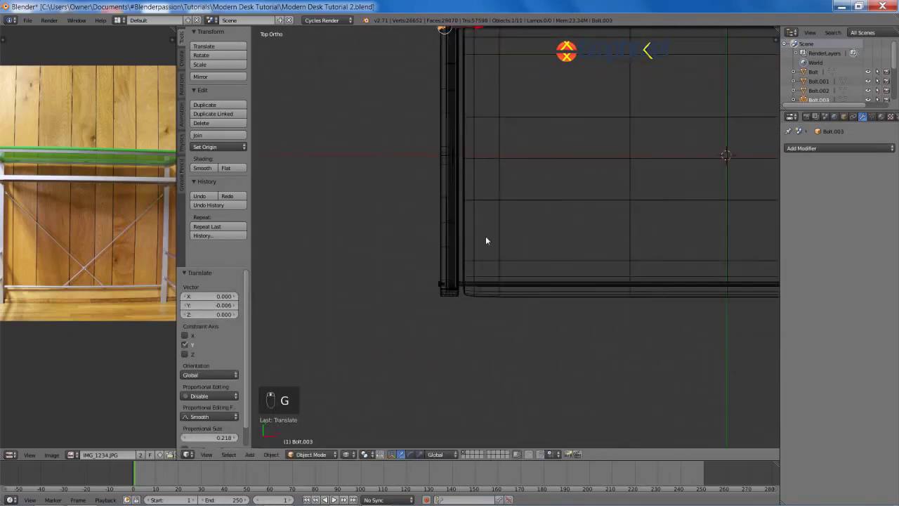
{"action": "right_click", "coordinate": [439, 283], "text": "shift"}
{"action": "key", "text": "z"}
{"action": "middle_click_drag", "start_coordinate": [518, 211], "coordinate": [511, 307], "text": "shift"}
{"action": "key", "text": "shift+d"}
{"action": "left_click", "coordinate": [512, 306]}
{"action": "type", "text": "rz180"}
{"action": "key", "text": "Return"}
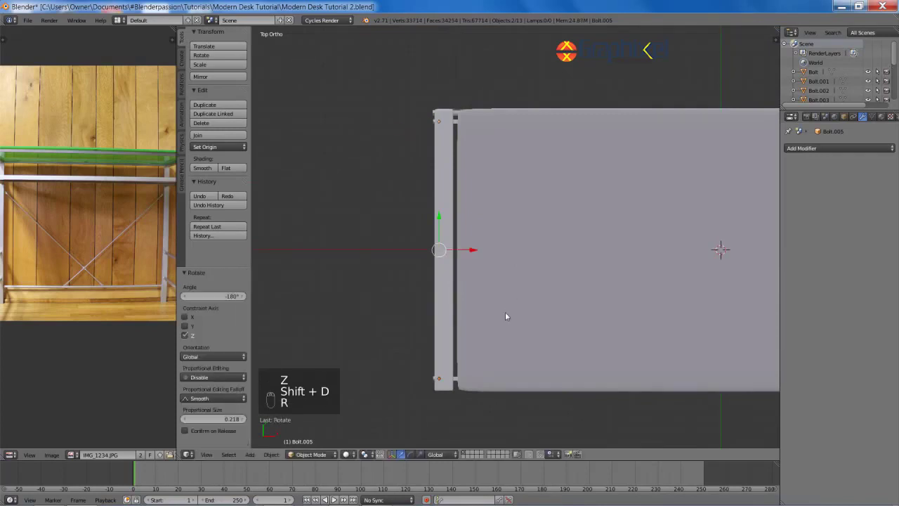
Step: Move the turned bolt copies along X to the desk's right side
{"action": "middle_click_drag", "start_coordinate": [501, 246], "coordinate": [295, 249], "text": "shift"}
{"action": "scroll", "coordinate": [295, 249], "scroll_direction": "down", "scroll_amount": 5}
{"action": "key", "text": "g"}
{"action": "key", "text": "x"}
{"action": "left_click", "coordinate": [526, 249]}
{"action": "middle_click_drag", "start_coordinate": [555, 261], "coordinate": [476, 248], "text": "shift"}
{"action": "scroll", "coordinate": [475, 248], "scroll_direction": "up", "scroll_amount": 7}
{"action": "middle_click_drag", "start_coordinate": [522, 383], "coordinate": [552, 272], "text": "shift"}
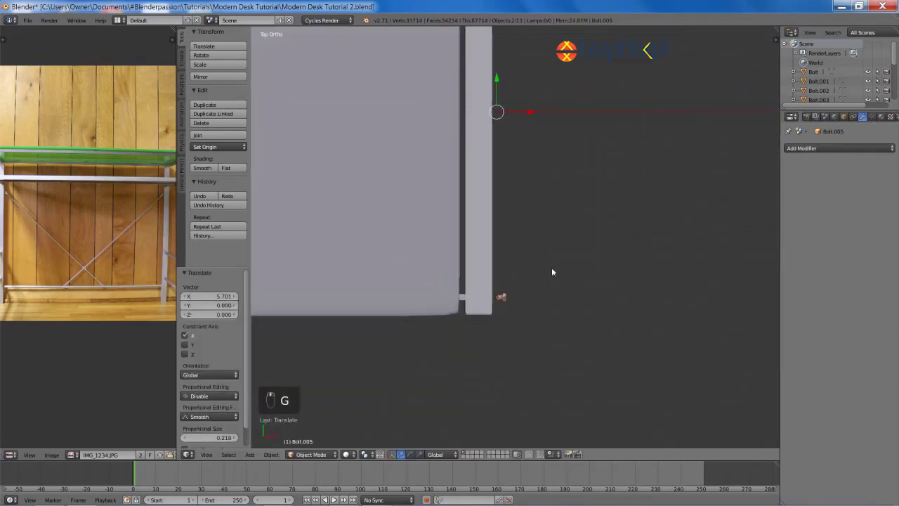
{"action": "scroll", "coordinate": [551, 272], "scroll_direction": "up", "scroll_amount": 6}
Step: Nudge the turned bolts along X flush against the right leg, then deselect all
{"action": "key", "text": "g"}
{"action": "key", "text": "x"}
{"action": "left_click", "coordinate": [345, 307]}
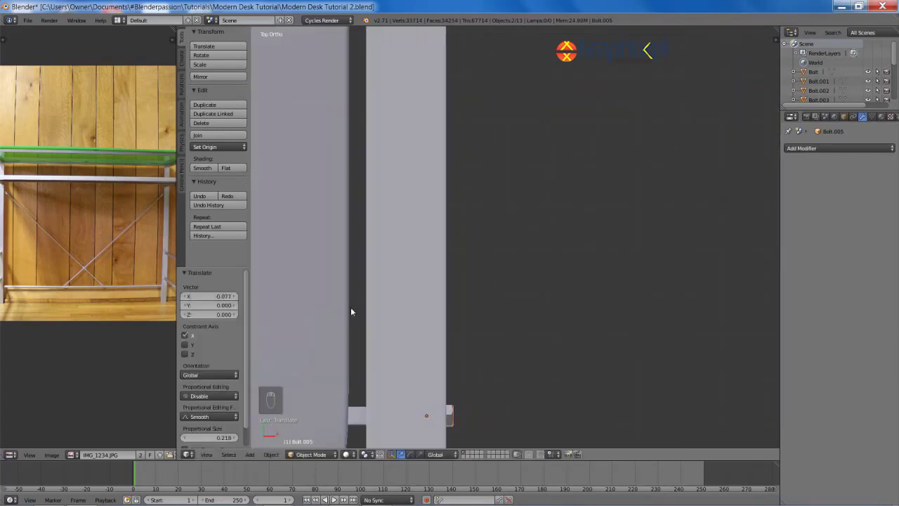
{"action": "scroll", "coordinate": [350, 307], "scroll_direction": "down", "scroll_amount": 5}
{"action": "key", "text": "a"}
{"action": "middle_click_drag", "start_coordinate": [365, 295], "coordinate": [477, 286]}
{"action": "scroll", "coordinate": [477, 285], "scroll_direction": "down", "scroll_amount": 4}
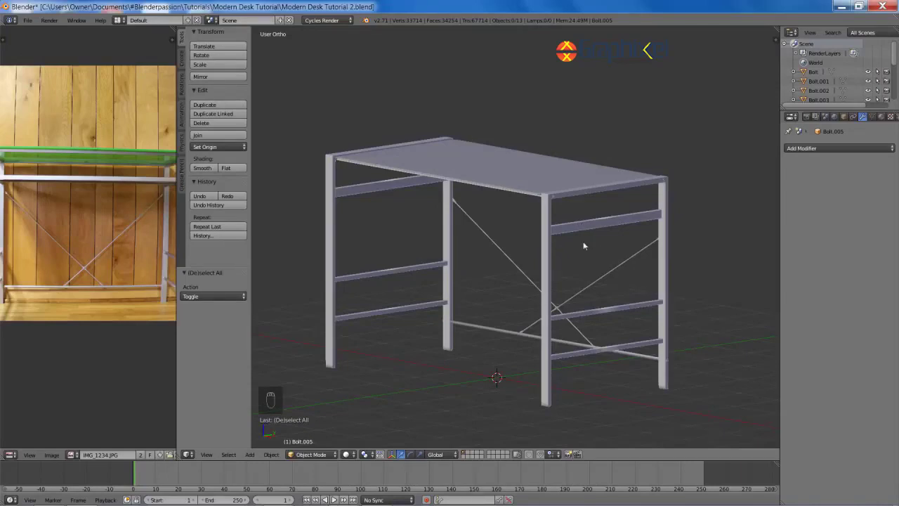
Step: Save, then save as 'Modern Desk Tutorial Mirror Applied.blend' and apply the frame's mirror
{"action": "key", "text": "ctrl+s"}
{"action": "left_click", "coordinate": [616, 257]}
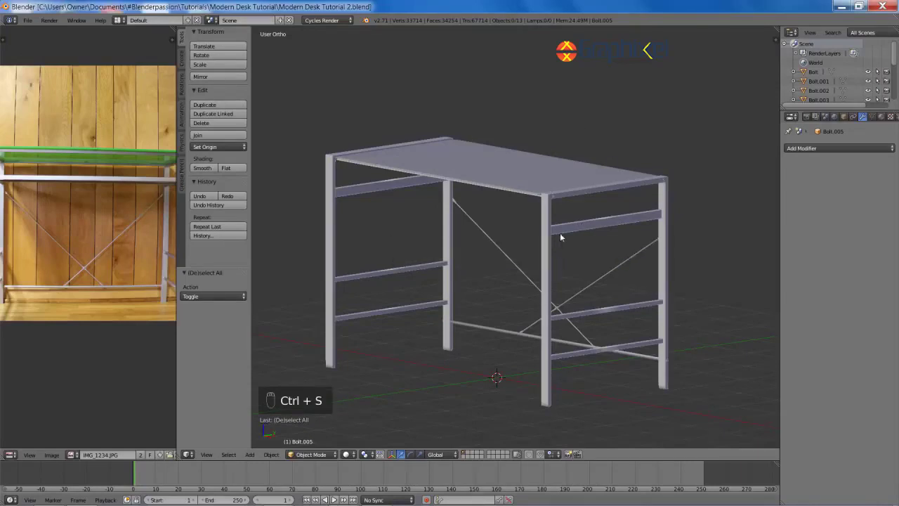
{"action": "right_click", "coordinate": [561, 232]}
{"action": "middle_click_drag", "start_coordinate": [621, 262], "coordinate": [591, 261], "text": "shift"}
{"action": "key", "text": "Tab"}
{"action": "key", "text": "Tab"}
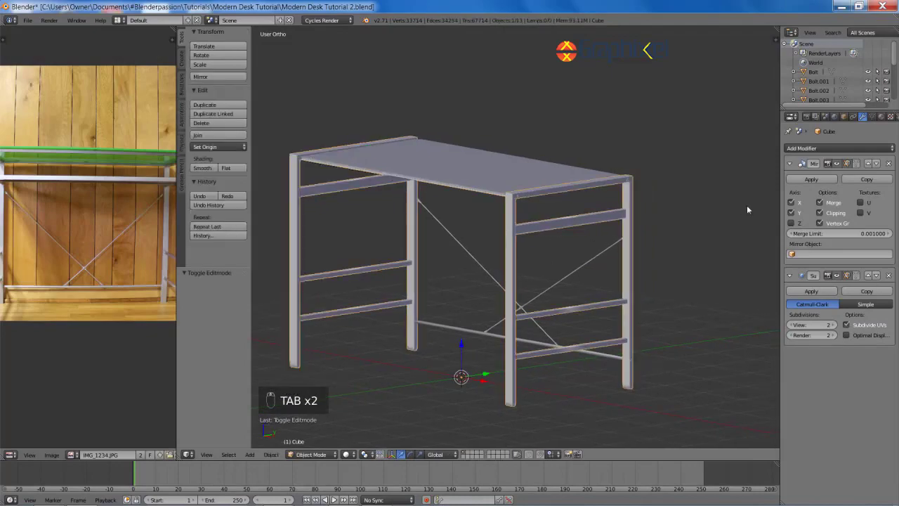
{"action": "key", "text": "ctrl+shift+s"}
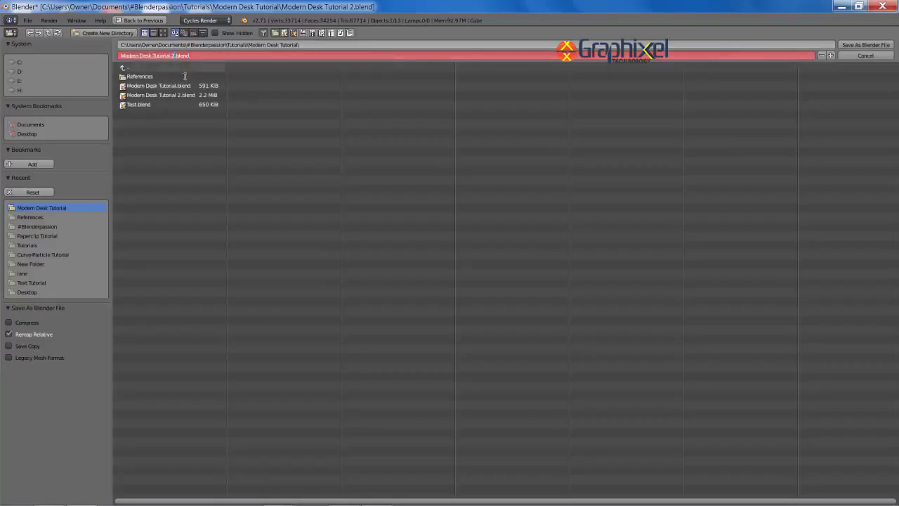
{"action": "key", "text": "Return"}
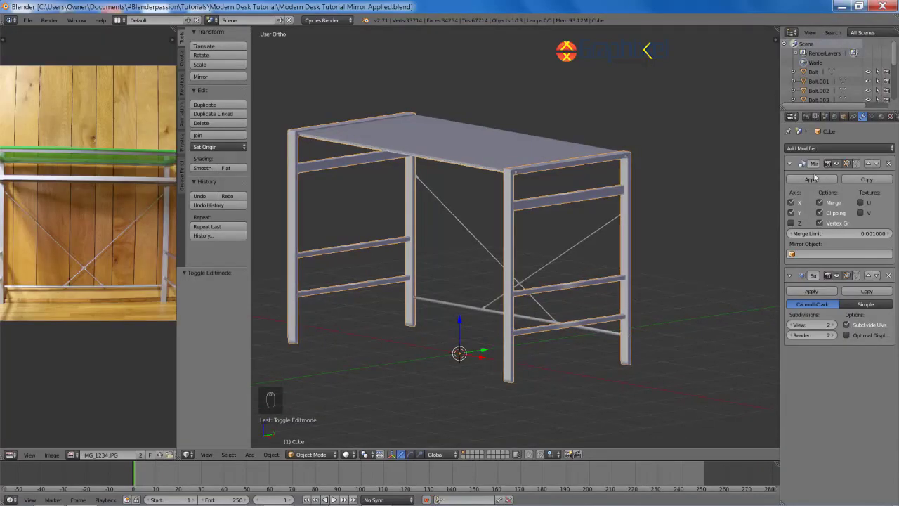
{"action": "left_click", "coordinate": [812, 180]}
Step: Enter Edit Mode on the frame and box-select a lower bar's middle edges in side view
{"action": "middle_click_drag", "start_coordinate": [598, 184], "coordinate": [633, 165]}
{"action": "key", "text": "Tab"}
{"action": "scroll", "coordinate": [595, 207], "scroll_direction": "up", "scroll_amount": 5}
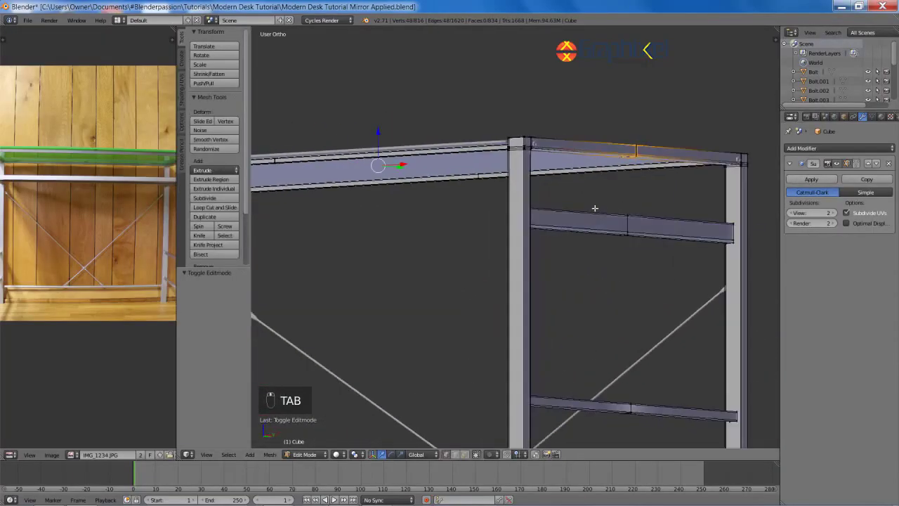
{"action": "scroll", "coordinate": [583, 242], "scroll_direction": "up", "scroll_amount": 6}
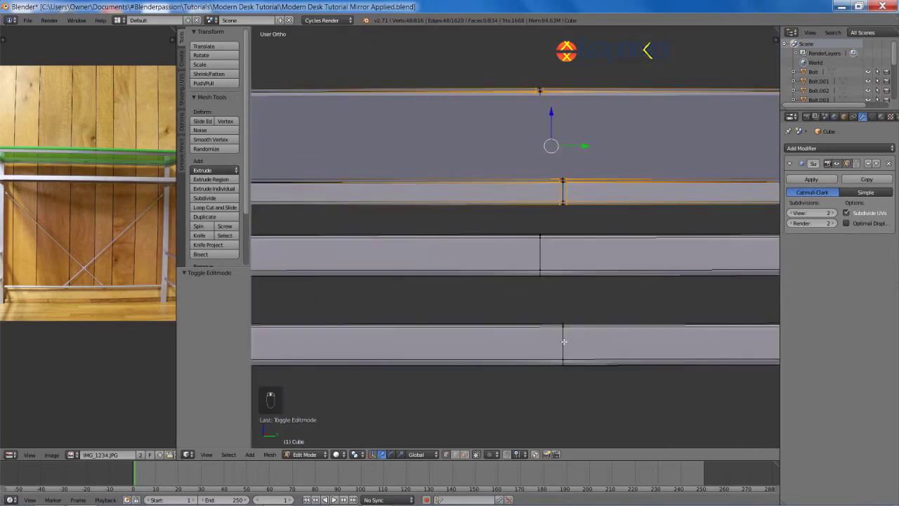
{"action": "right_click", "coordinate": [563, 344]}
{"action": "key", "text": "KP_3"}
{"action": "key", "text": "z"}
{"action": "key", "text": "b"}
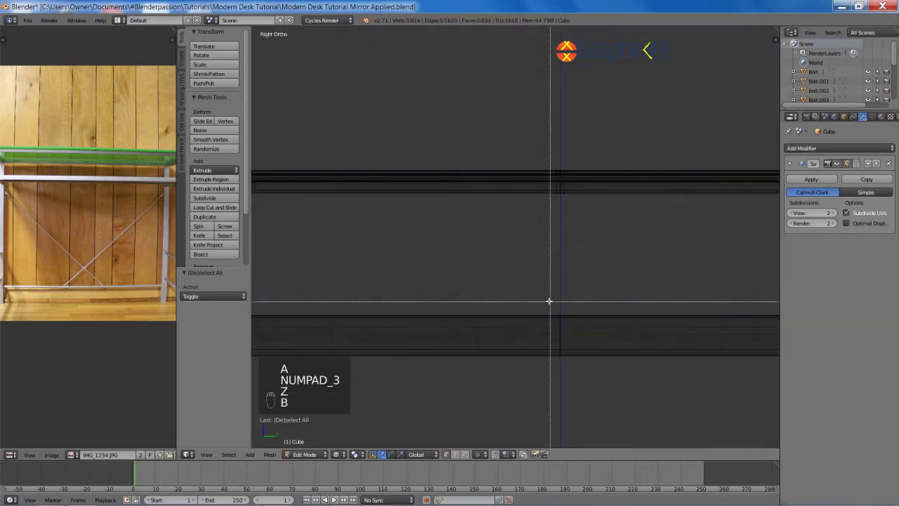
{"action": "left_click_drag", "start_coordinate": [548, 302], "coordinate": [595, 352]}
{"action": "middle_click_drag", "start_coordinate": [595, 351], "coordinate": [575, 340]}
{"action": "key", "text": "z"}
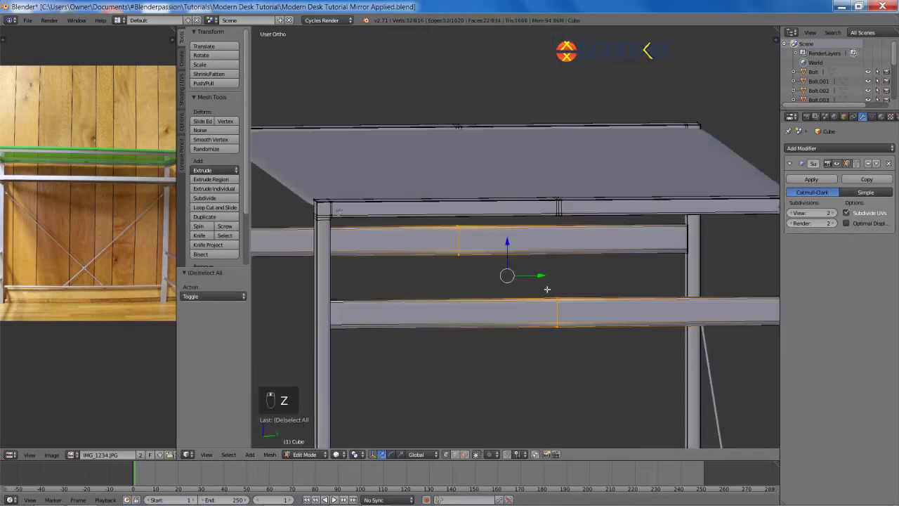
{"action": "key", "text": "z"}
{"action": "key", "text": "a"}
Step: Delete the edge loop on a lower bar, then undo the removal
{"action": "key", "text": "b"}
{"action": "left_click_drag", "start_coordinate": [541, 288], "coordinate": [578, 341]}
{"action": "key", "text": "z"}
{"action": "key", "text": "x"}
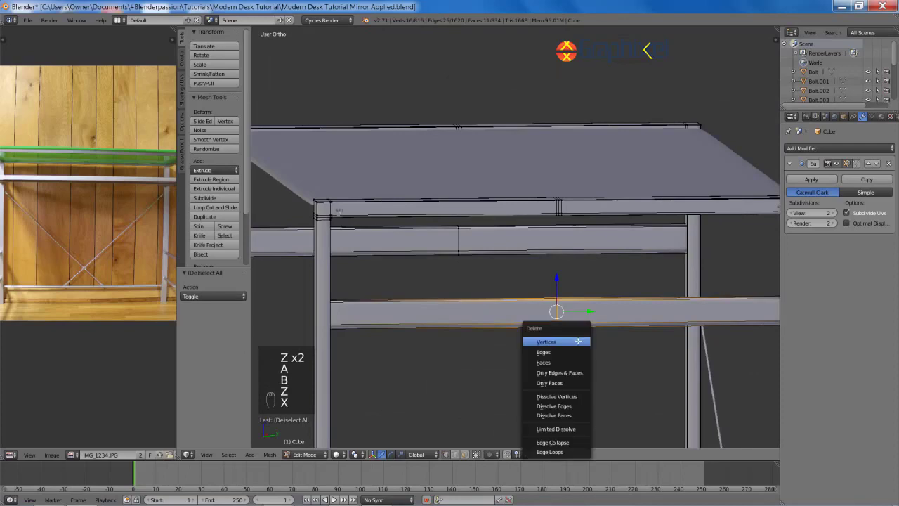
{"action": "left_click", "coordinate": [563, 453]}
{"action": "scroll", "coordinate": [552, 303], "scroll_direction": "up", "scroll_amount": 3}
{"action": "key", "text": "ctrl+z"}
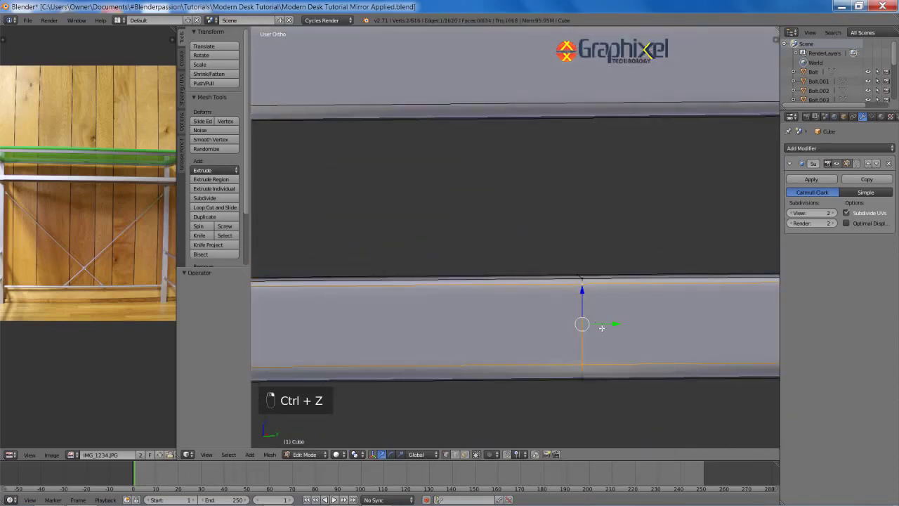
Step: Select the whole frame mesh and run Remove Doubles to merge 96 vertices
{"action": "key", "text": "g"}
{"action": "key", "text": "a"}
{"action": "key", "text": "a"}
{"action": "key", "text": "a"}
{"action": "scroll", "coordinate": [560, 300], "scroll_direction": "down", "scroll_amount": 5}
{"action": "key", "text": "space"}
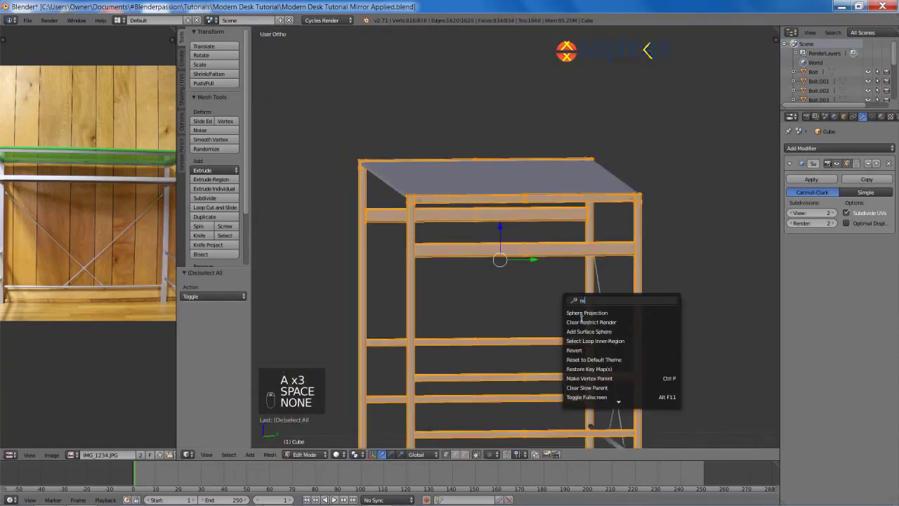
{"action": "type", "text": "remove d"}
{"action": "left_click", "coordinate": [583, 318]}
{"action": "key", "text": "t"}
{"action": "scroll", "coordinate": [516, 230], "scroll_direction": "up", "scroll_amount": 6}
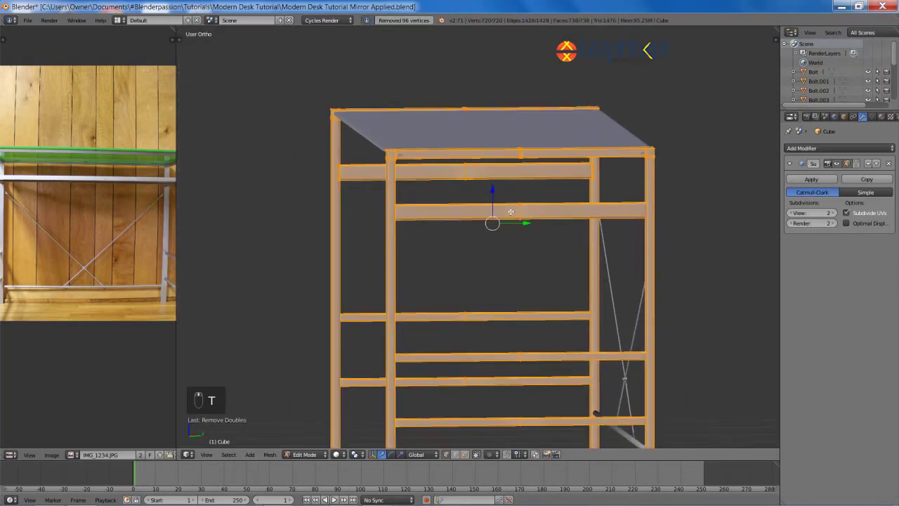
Step: Deselect all and box-select the vertical edge loop on the top bar in wireframe
{"action": "key", "text": "a"}
{"action": "key", "text": "z"}
{"action": "key", "text": "b"}
{"action": "left_click_drag", "start_coordinate": [494, 211], "coordinate": [546, 327]}
{"action": "key", "text": "z"}
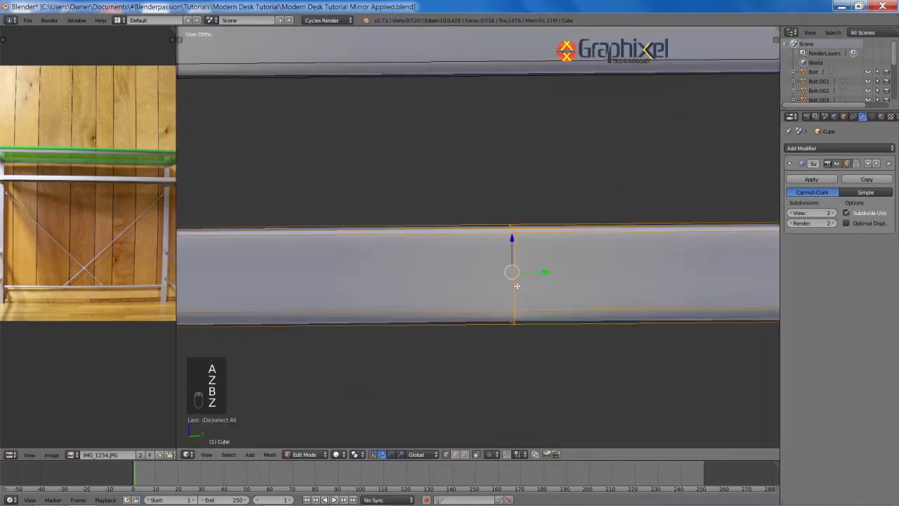
Step: Reselect the bar's vertical edge loop and delete it, then undo the unwanted deletion
{"action": "key", "text": "z"}
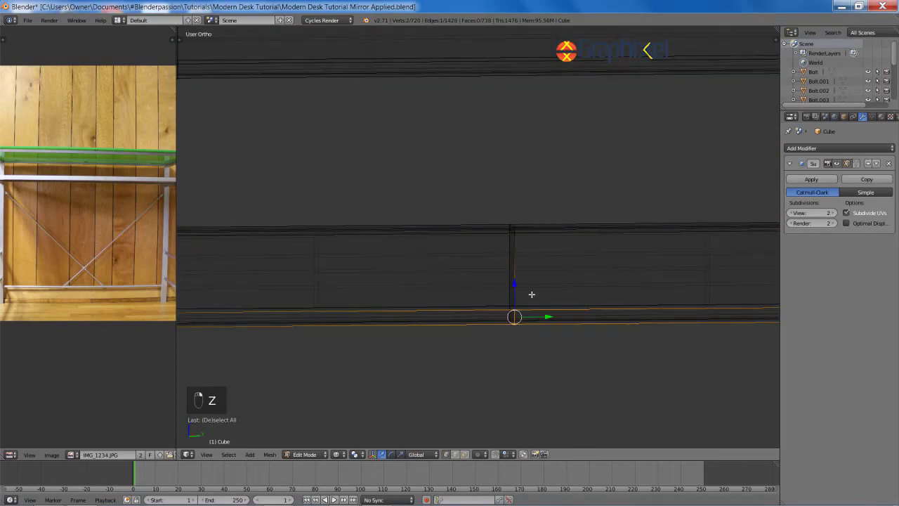
{"action": "middle_click_drag", "start_coordinate": [532, 295], "coordinate": [556, 303]}
{"action": "left_click_drag", "start_coordinate": [547, 248], "coordinate": [582, 363]}
{"action": "key", "text": "x"}
{"action": "left_click", "coordinate": [585, 364]}
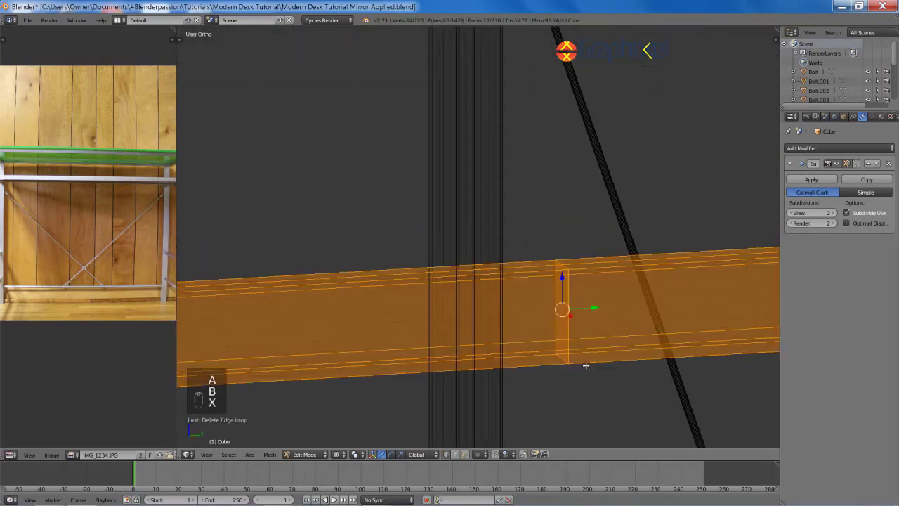
{"action": "key", "text": "ctrl+z"}
{"action": "key", "text": "x"}
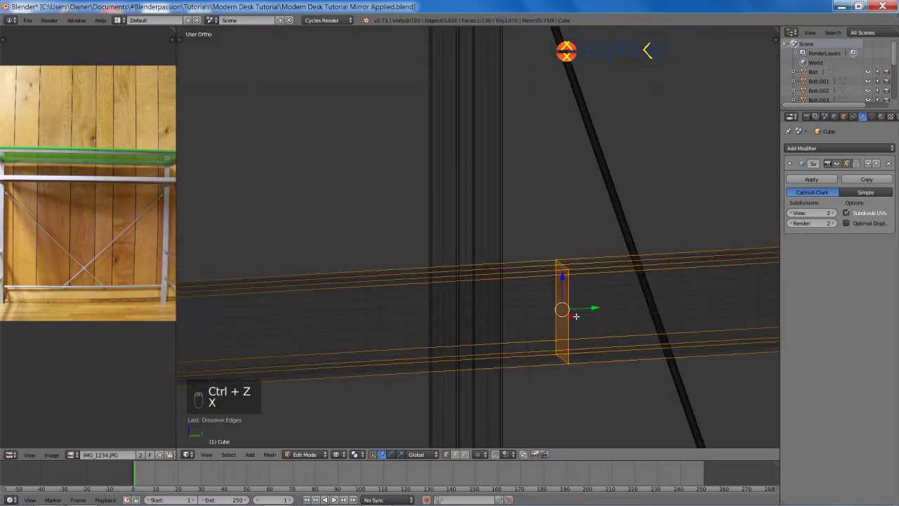
{"action": "key", "text": "z"}
{"action": "key", "text": "ctrl+z"}
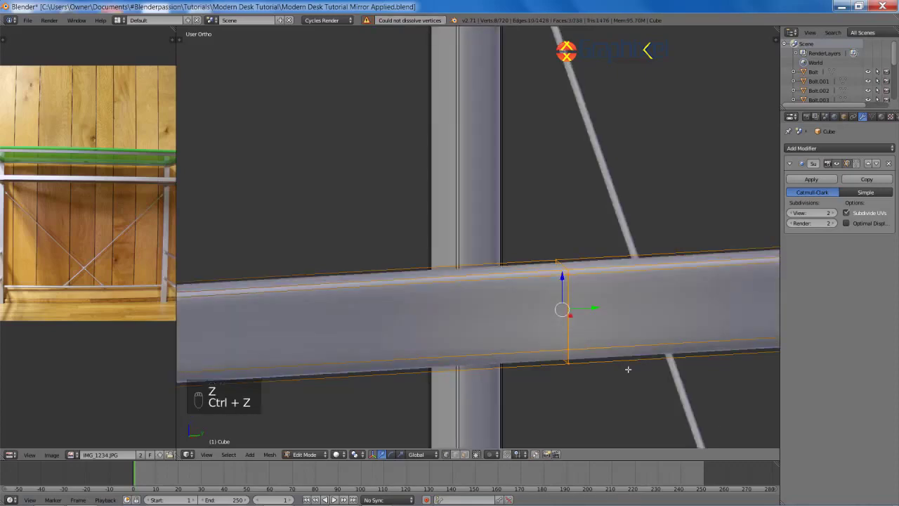
Step: Delete the two vertical edge loops on the front top bar
{"action": "key", "text": "a"}
{"action": "scroll", "coordinate": [628, 369], "scroll_direction": "down", "scroll_amount": 6}
{"action": "mouse_move", "coordinate": [628, 370]}
{"action": "middle_mouse_down"}
{"action": "mouse_move", "coordinate": [546, 308]}
{"action": "mouse_move", "coordinate": [558, 316]}
{"action": "middle_mouse_up"}
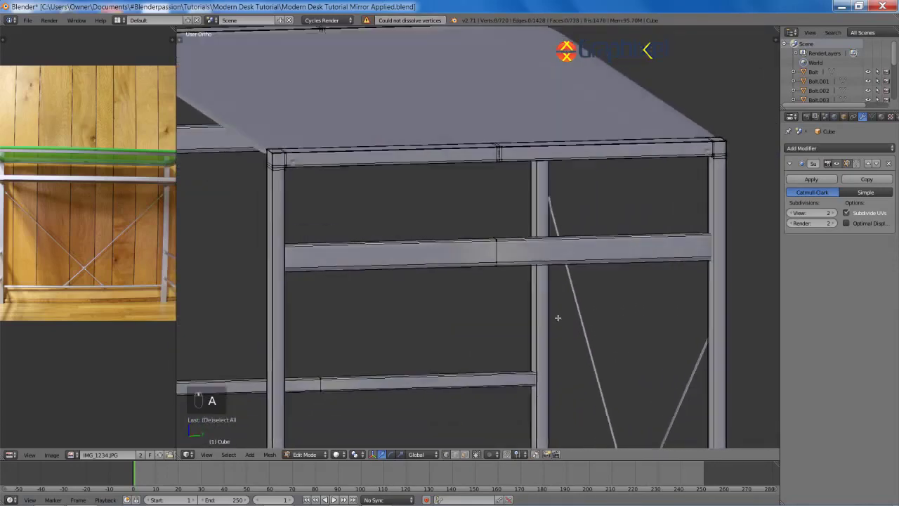
{"action": "middle_click_drag", "start_coordinate": [506, 204], "coordinate": [510, 285], "text": "shift"}
{"action": "scroll", "coordinate": [510, 285], "scroll_direction": "up", "scroll_amount": 8}
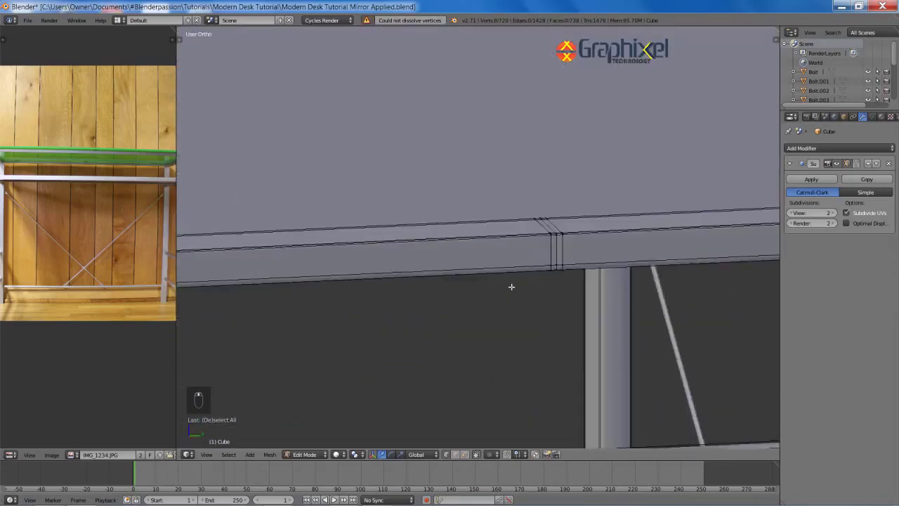
{"action": "right_click", "coordinate": [604, 258], "text": "alt"}
{"action": "left_click", "coordinate": [602, 313]}
{"action": "right_click", "coordinate": [624, 255], "text": "alt"}
{"action": "key", "text": "x"}
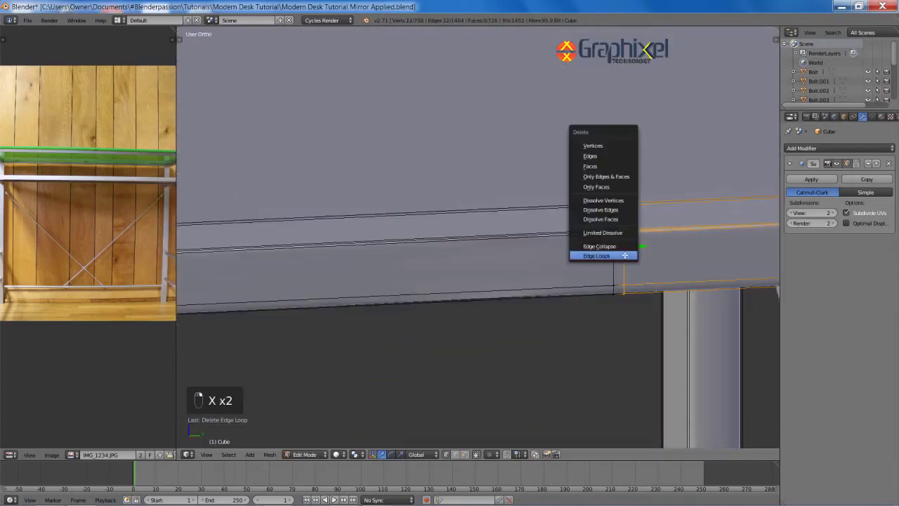
{"action": "left_click", "coordinate": [625, 255]}
Step: Look over the lower rails, left legs and right end of the desk for leftover loops
{"action": "key", "text": "a"}
{"action": "scroll", "coordinate": [609, 280], "scroll_direction": "down", "scroll_amount": 9}
{"action": "middle_click_drag", "start_coordinate": [546, 350], "coordinate": [541, 72], "text": "shift"}
{"action": "scroll", "coordinate": [555, 231], "scroll_direction": "up", "scroll_amount": 5}
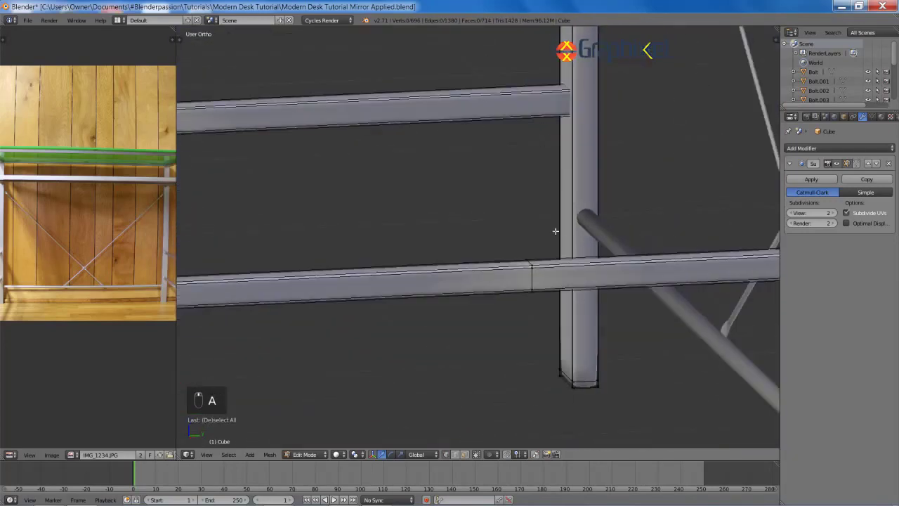
{"action": "middle_click_drag", "start_coordinate": [523, 394], "coordinate": [500, 185], "text": "shift"}
{"action": "scroll", "coordinate": [494, 267], "scroll_direction": "down", "scroll_amount": 5}
{"action": "middle_click_drag", "start_coordinate": [273, 42], "coordinate": [456, 239], "text": "shift"}
{"action": "middle_click_drag", "start_coordinate": [365, 152], "coordinate": [572, 307], "text": "shift"}
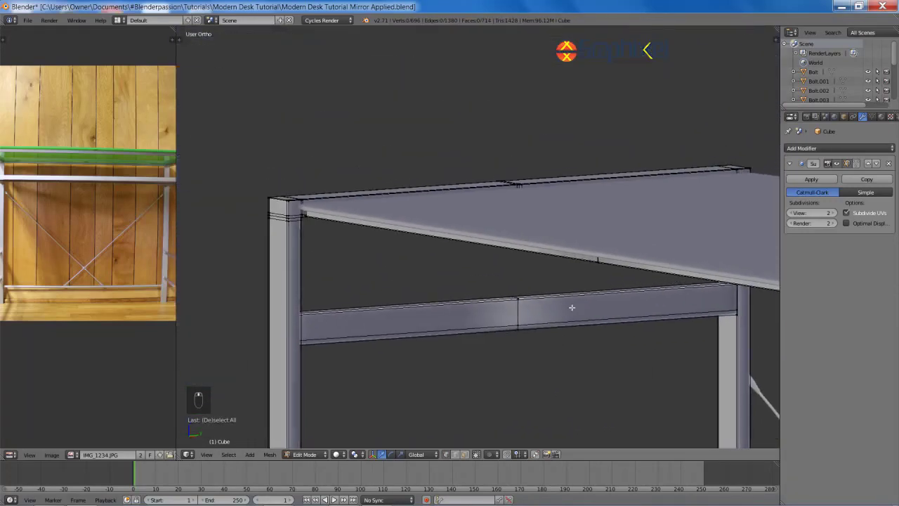
{"action": "scroll", "coordinate": [572, 308], "scroll_direction": "down", "scroll_amount": 7}
{"action": "middle_click_drag", "start_coordinate": [337, 235], "coordinate": [686, 277]}
{"action": "scroll", "coordinate": [585, 253], "scroll_direction": "up", "scroll_amount": 5}
{"action": "scroll", "coordinate": [686, 277], "scroll_direction": "up", "scroll_amount": 8}
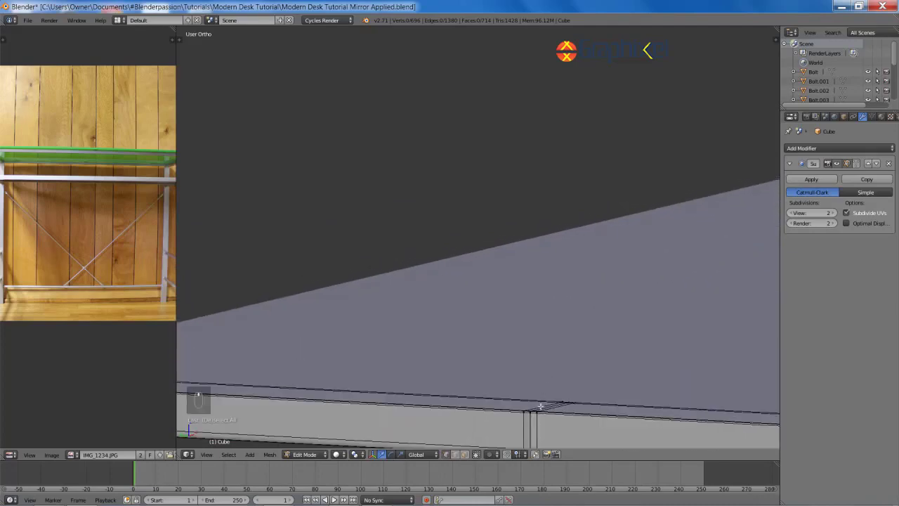
Step: Delete two more edge loops at the end of the bar
{"action": "right_click", "coordinate": [541, 408], "text": "alt"}
{"action": "middle_click_drag", "start_coordinate": [562, 342], "coordinate": [562, 209], "text": "shift"}
{"action": "scroll", "coordinate": [562, 209], "scroll_direction": "down", "scroll_amount": 1}
{"action": "key", "text": "x"}
{"action": "left_click", "coordinate": [562, 207]}
{"action": "scroll", "coordinate": [537, 295], "scroll_direction": "up", "scroll_amount": 2}
{"action": "right_click", "coordinate": [537, 306], "text": "alt"}
{"action": "key", "text": "x"}
{"action": "left_click", "coordinate": [536, 307]}
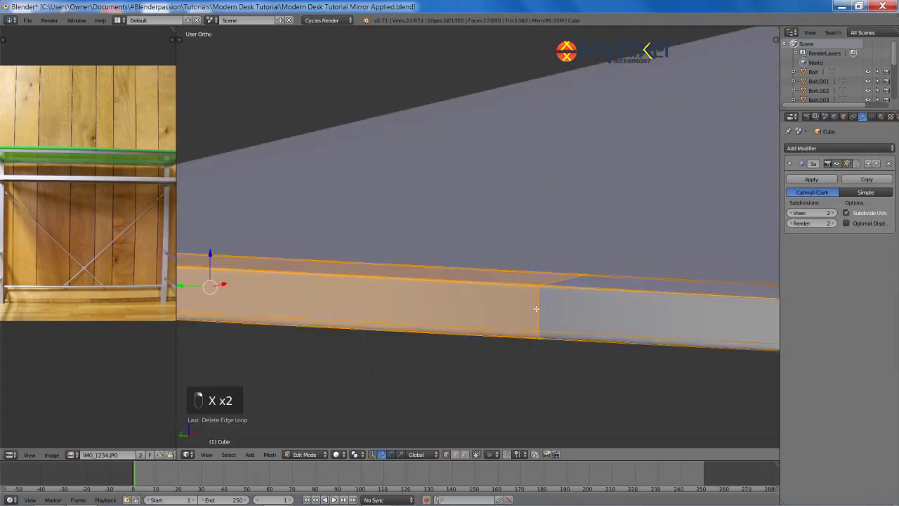
Step: Bring the whole beam into view and select the edge on its seam
{"action": "scroll", "coordinate": [542, 312], "scroll_direction": "down", "scroll_amount": 4}
{"action": "middle_click_drag", "start_coordinate": [541, 311], "coordinate": [452, 261]}
{"action": "scroll", "coordinate": [512, 255], "scroll_direction": "up", "scroll_amount": 5}
{"action": "scroll", "coordinate": [452, 260], "scroll_direction": "up", "scroll_amount": 5}
{"action": "scroll", "coordinate": [667, 297], "scroll_direction": "down", "scroll_amount": 4}
{"action": "middle_click_drag", "start_coordinate": [588, 236], "coordinate": [554, 330]}
{"action": "key", "text": "a"}
{"action": "right_click", "coordinate": [482, 228]}
{"action": "scroll", "coordinate": [482, 228], "scroll_direction": "up", "scroll_amount": 4}
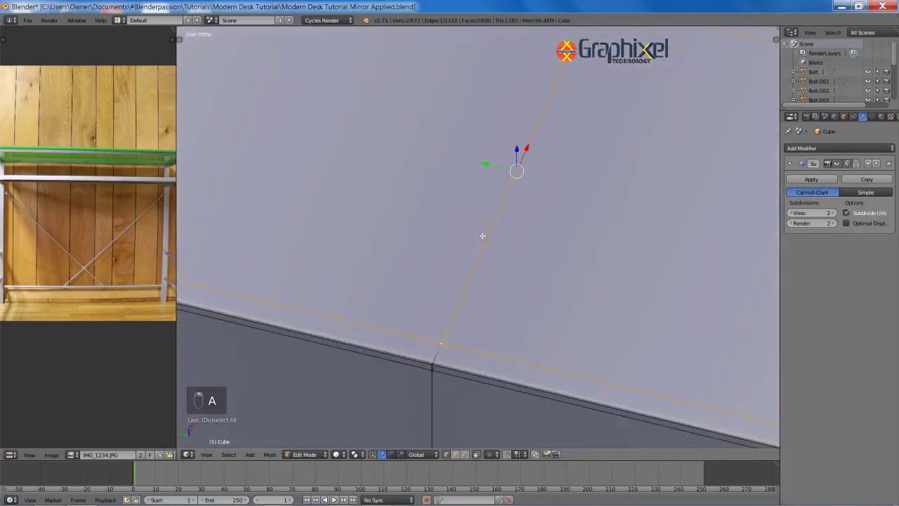
Step: Try moving the seam edge twice, cancelling both moves, then orbit around the beam
{"action": "key", "text": "g"}
{"action": "right_click", "coordinate": [472, 250]}
{"action": "key", "text": "z"}
{"action": "key", "text": "g"}
{"action": "right_click", "coordinate": [460, 247]}
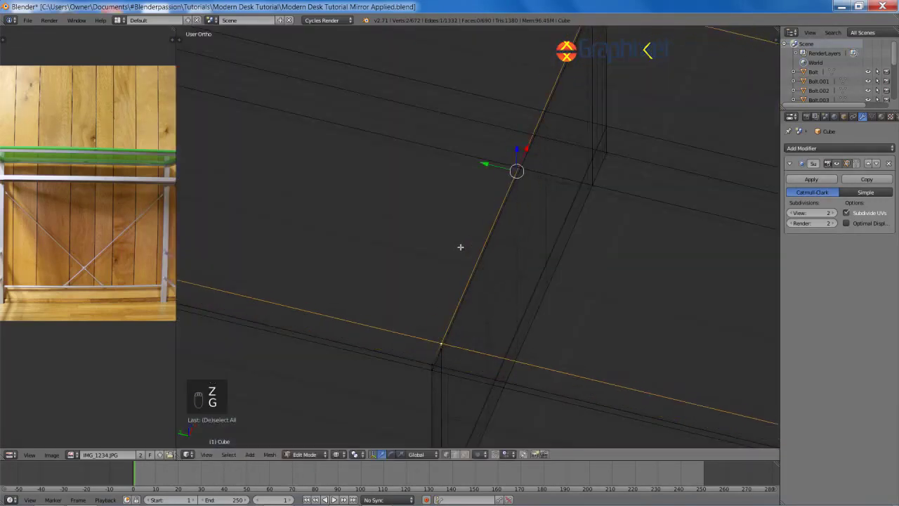
{"action": "scroll", "coordinate": [459, 247], "scroll_direction": "down", "scroll_amount": 4}
{"action": "middle_click_drag", "start_coordinate": [459, 247], "coordinate": [453, 235]}
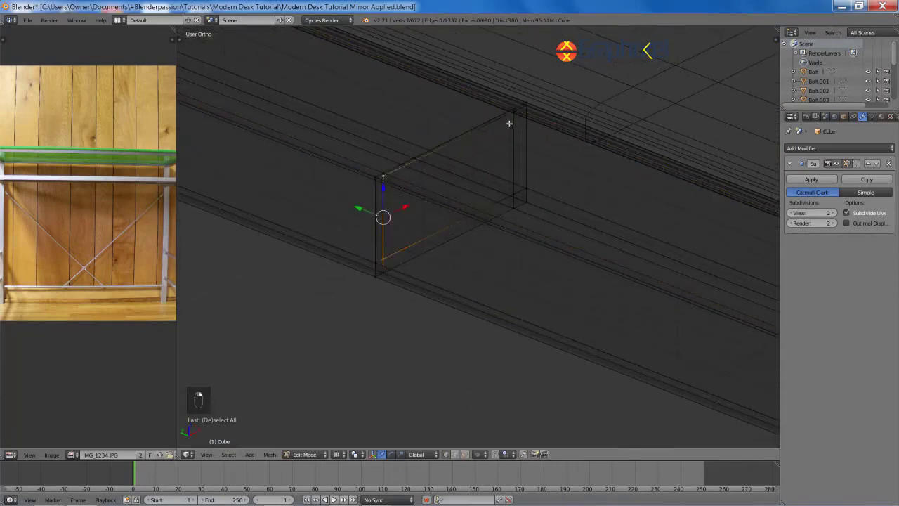
Step: Delete the selected edge loops at the first beam joint, undoing a wrong deletion
{"action": "key", "text": "x"}
{"action": "left_click", "coordinate": [494, 106]}
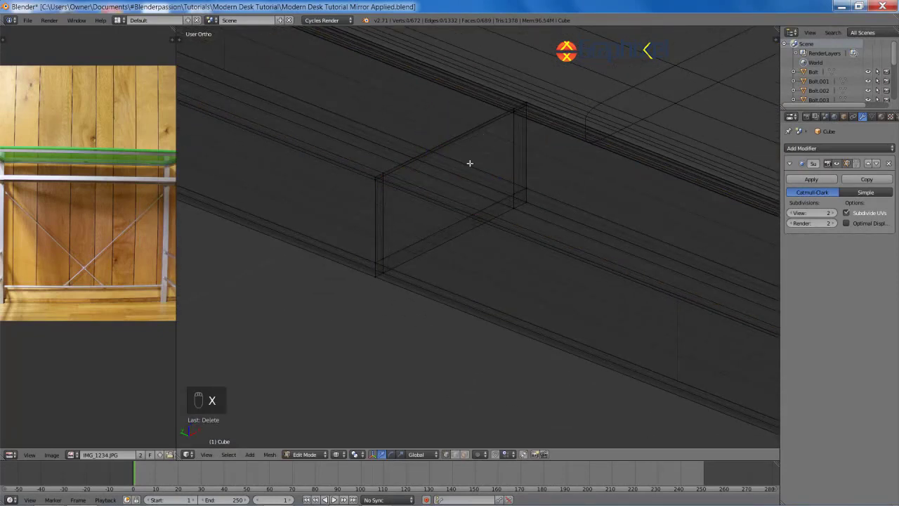
{"action": "key", "text": "ctrl+z"}
{"action": "key", "text": "x"}
{"action": "key", "text": "z"}
{"action": "key", "text": "x"}
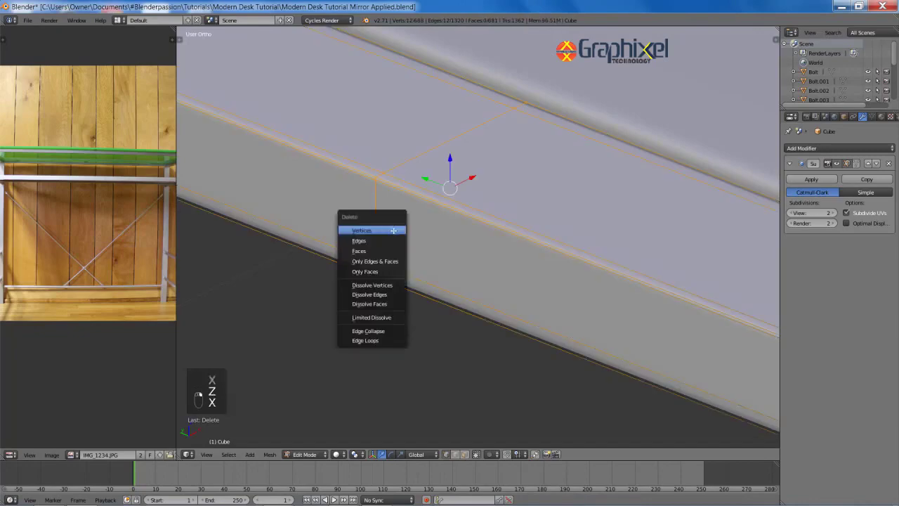
{"action": "left_click", "coordinate": [374, 342]}
{"action": "key", "text": "a"}
Step: Move along the beam in wireframe and select the four vertices of the next joint
{"action": "scroll", "coordinate": [463, 309], "scroll_direction": "down", "scroll_amount": 8}
{"action": "scroll", "coordinate": [467, 307], "scroll_direction": "up", "scroll_amount": 6}
{"action": "middle_click_drag", "start_coordinate": [505, 327], "coordinate": [454, 222], "text": "shift"}
{"action": "scroll", "coordinate": [454, 221], "scroll_direction": "up", "scroll_amount": 5}
{"action": "key", "text": "z"}
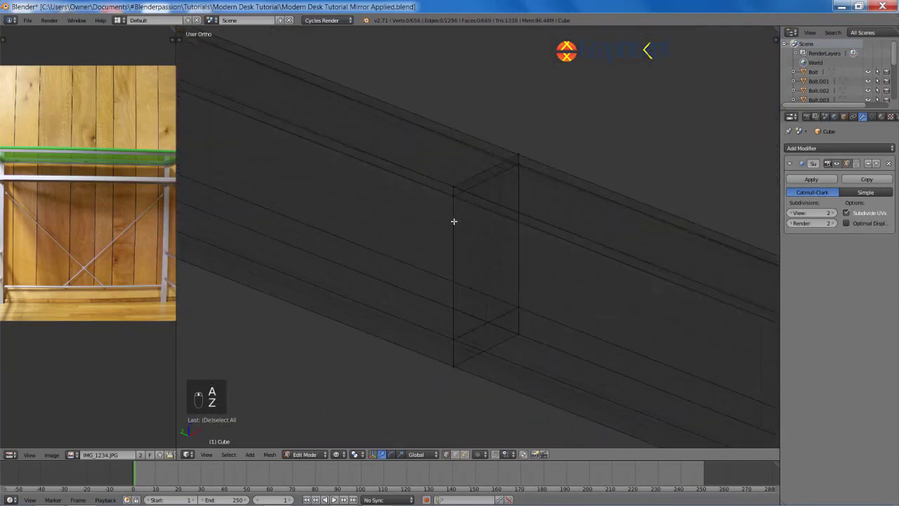
{"action": "scroll", "coordinate": [457, 337], "scroll_direction": "up", "scroll_amount": 3}
{"action": "scroll", "coordinate": [455, 357], "scroll_direction": "down", "scroll_amount": 1}
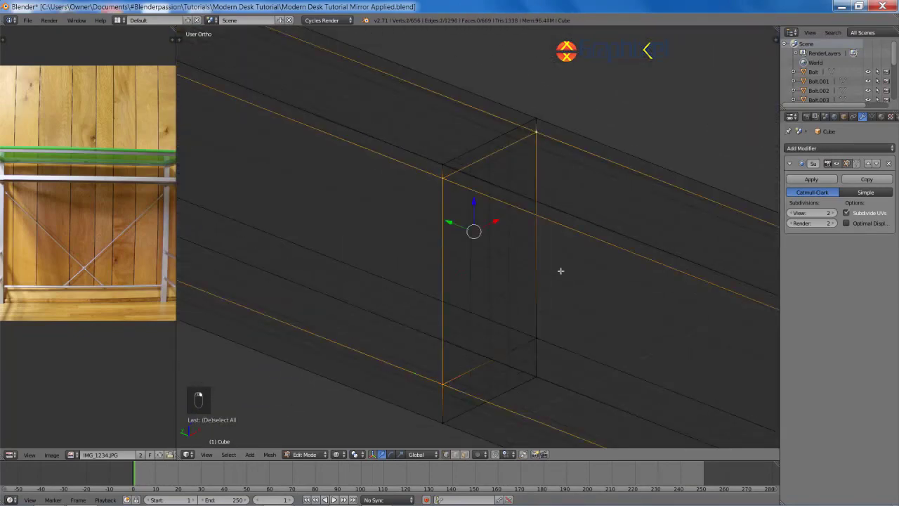
{"action": "right_click", "coordinate": [538, 337], "text": "shift"}
{"action": "scroll", "coordinate": [529, 330], "scroll_direction": "down", "scroll_amount": 3}
Step: Delete the two end faces at this joint and then its edge loop
{"action": "key", "text": "x"}
{"action": "left_click", "coordinate": [497, 213]}
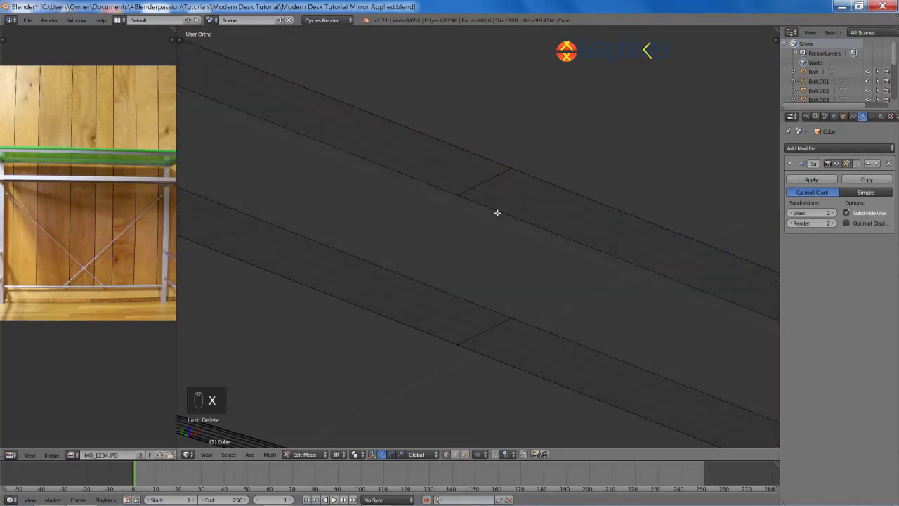
{"action": "key", "text": "ctrl+z"}
{"action": "key", "text": "x"}
{"action": "left_click", "coordinate": [482, 233]}
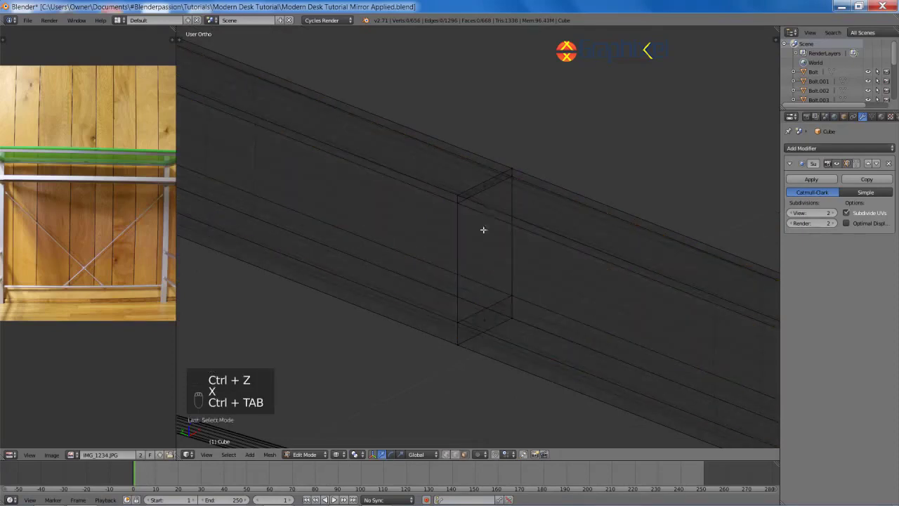
{"action": "right_click", "coordinate": [488, 328], "text": "shift"}
{"action": "key", "text": "x"}
{"action": "left_click", "coordinate": [471, 317]}
{"action": "key", "text": "ctrl+Tab"}
{"action": "left_click", "coordinate": [456, 283]}
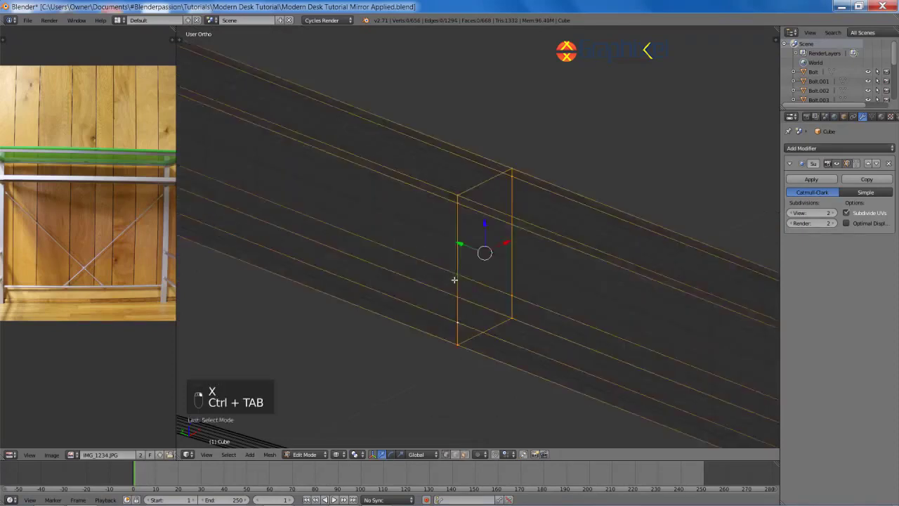
{"action": "key", "text": "x"}
{"action": "left_click", "coordinate": [480, 369]}
Step: Move to the lower crossbar and delete the hidden face at its joint
{"action": "key", "text": "z"}
{"action": "scroll", "coordinate": [488, 331], "scroll_direction": "down", "scroll_amount": 5}
{"action": "middle_click_drag", "start_coordinate": [487, 331], "coordinate": [494, 211], "text": "shift"}
{"action": "scroll", "coordinate": [494, 211], "scroll_direction": "down", "scroll_amount": 4}
{"action": "middle_click_drag", "start_coordinate": [496, 274], "coordinate": [500, 171], "text": "shift"}
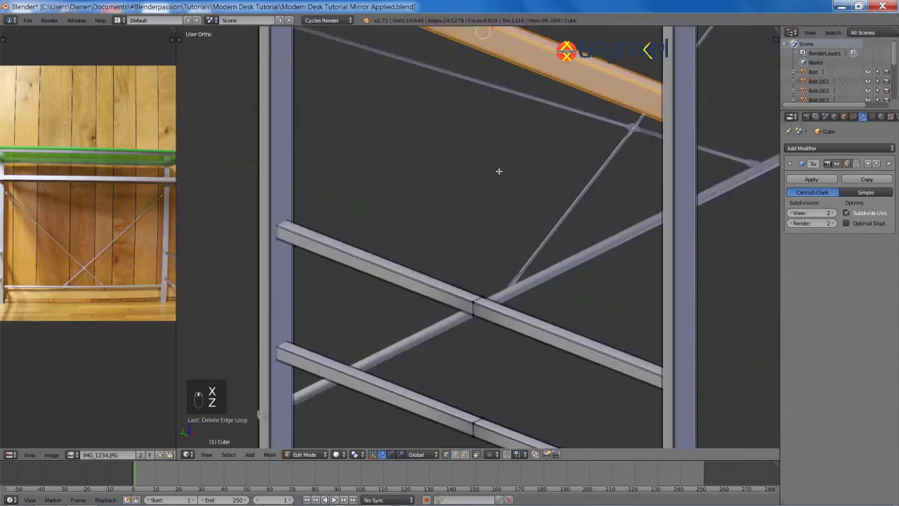
{"action": "middle_click_drag", "start_coordinate": [499, 211], "coordinate": [497, 141], "text": "shift"}
{"action": "scroll", "coordinate": [497, 142], "scroll_direction": "up", "scroll_amount": 8}
{"action": "key", "text": "z"}
{"action": "key", "text": "ctrl+Tab"}
{"action": "left_click", "coordinate": [476, 303]}
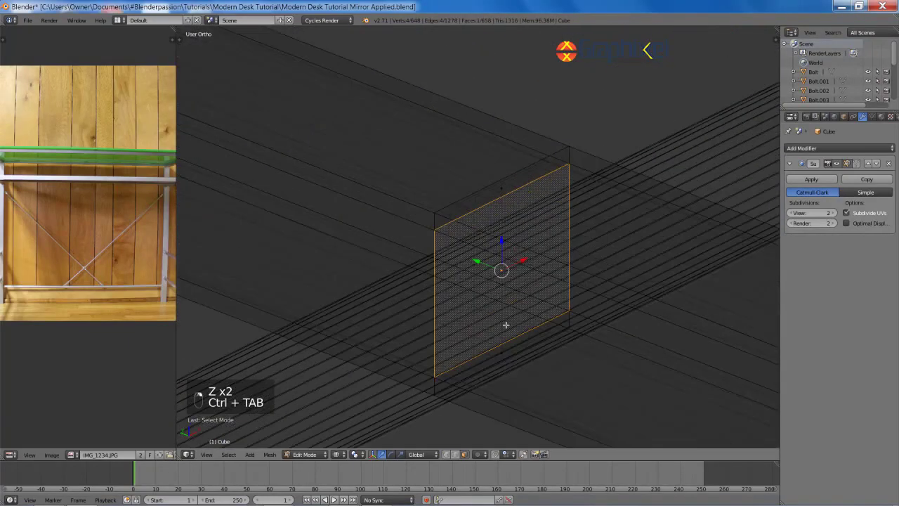
{"action": "key", "text": "x"}
{"action": "left_click", "coordinate": [478, 103]}
Step: Delete the edge loop around the crossbar joint
{"action": "key", "text": "z"}
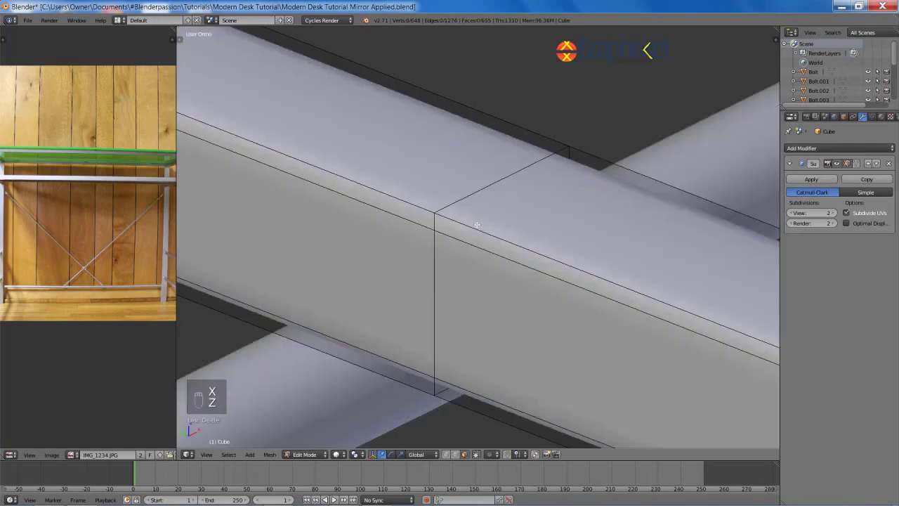
{"action": "right_click", "coordinate": [437, 269], "text": "alt"}
{"action": "key", "text": "x"}
{"action": "left_click", "coordinate": [425, 361]}
{"action": "key", "text": "a"}
Step: Move to the next joint and delete its end face
{"action": "scroll", "coordinate": [513, 347], "scroll_direction": "down", "scroll_amount": 8}
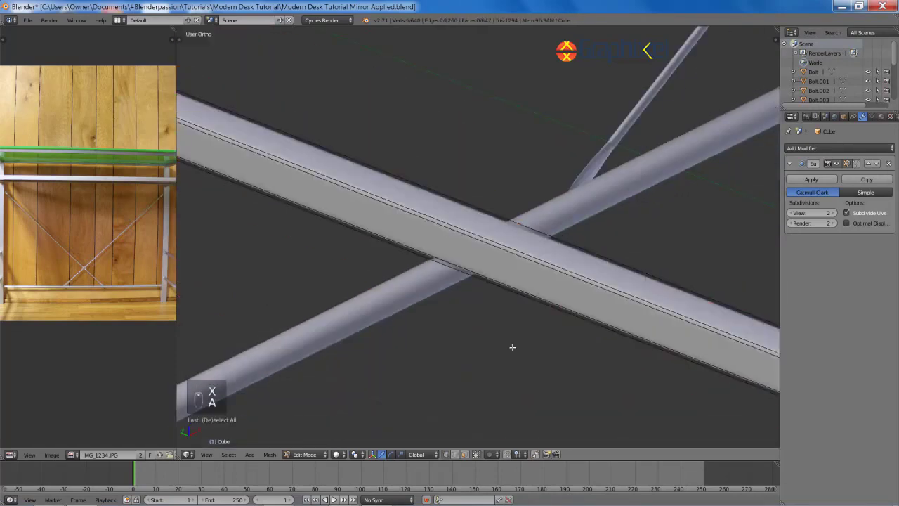
{"action": "middle_click_drag", "start_coordinate": [513, 347], "coordinate": [530, 116], "text": "shift"}
{"action": "middle_click_drag", "start_coordinate": [514, 283], "coordinate": [496, 176], "text": "shift"}
{"action": "scroll", "coordinate": [496, 176], "scroll_direction": "up", "scroll_amount": 6}
{"action": "key", "text": "ctrl+Tab"}
{"action": "left_click", "coordinate": [475, 196]}
{"action": "key", "text": "z"}
{"action": "right_click", "coordinate": [465, 206]}
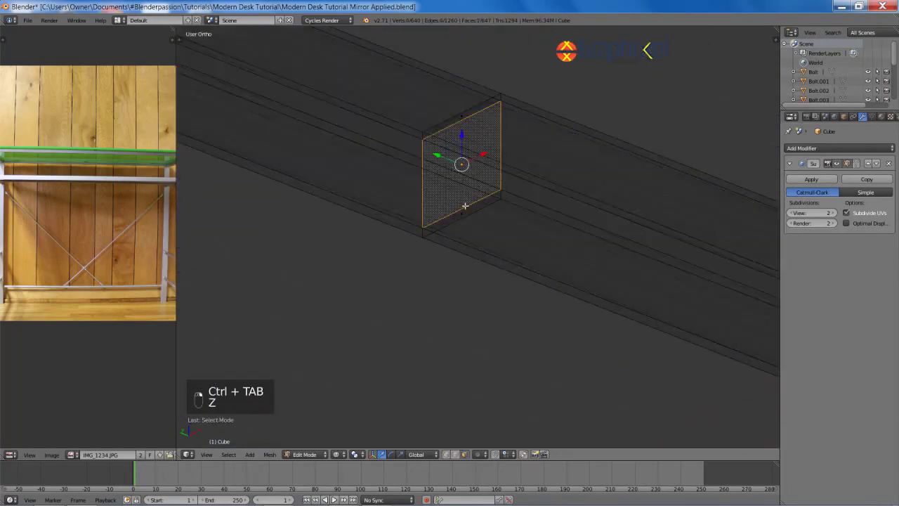
{"action": "key", "text": "x"}
{"action": "left_click", "coordinate": [440, 59]}
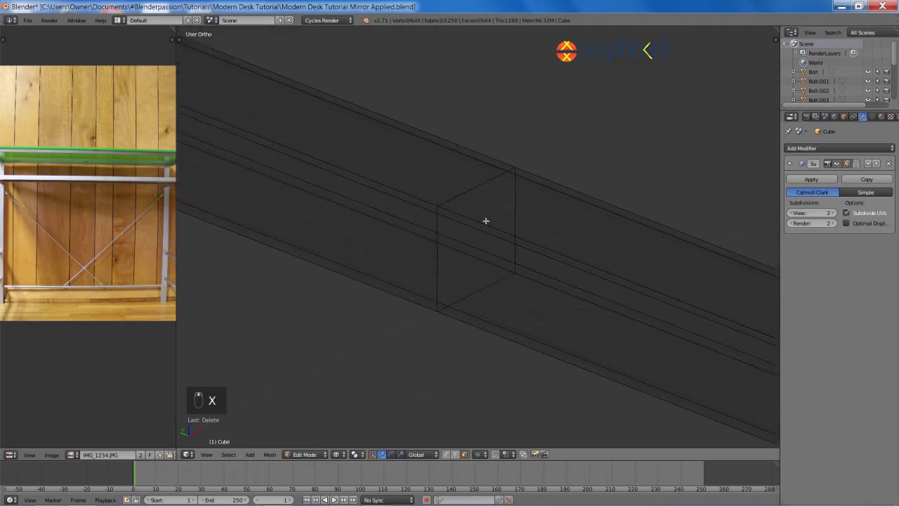
Step: Select the edge loop around the beam and orbit to another frame beam in wireframe
{"action": "right_click", "coordinate": [438, 247], "text": "alt"}
{"action": "key", "text": "x"}
{"action": "key", "text": "z"}
{"action": "scroll", "coordinate": [460, 313], "scroll_direction": "down", "scroll_amount": 13}
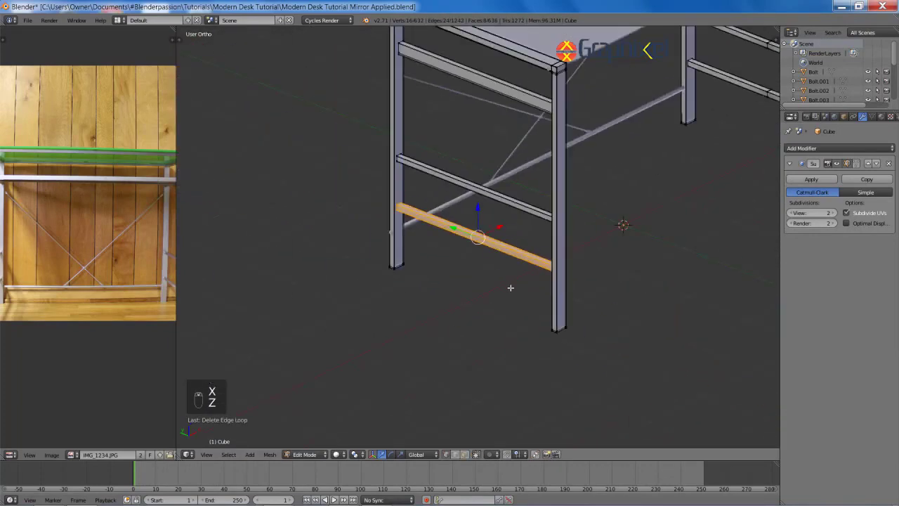
{"action": "middle_click_drag", "start_coordinate": [589, 229], "coordinate": [414, 286], "text": "shift"}
{"action": "scroll", "coordinate": [414, 285], "scroll_direction": "down", "scroll_amount": 3}
{"action": "scroll", "coordinate": [450, 244], "scroll_direction": "up", "scroll_amount": 5}
{"action": "middle_click_drag", "start_coordinate": [527, 326], "coordinate": [496, 122], "text": "shift"}
{"action": "scroll", "coordinate": [438, 245], "scroll_direction": "up", "scroll_amount": 5}
{"action": "key", "text": "z"}
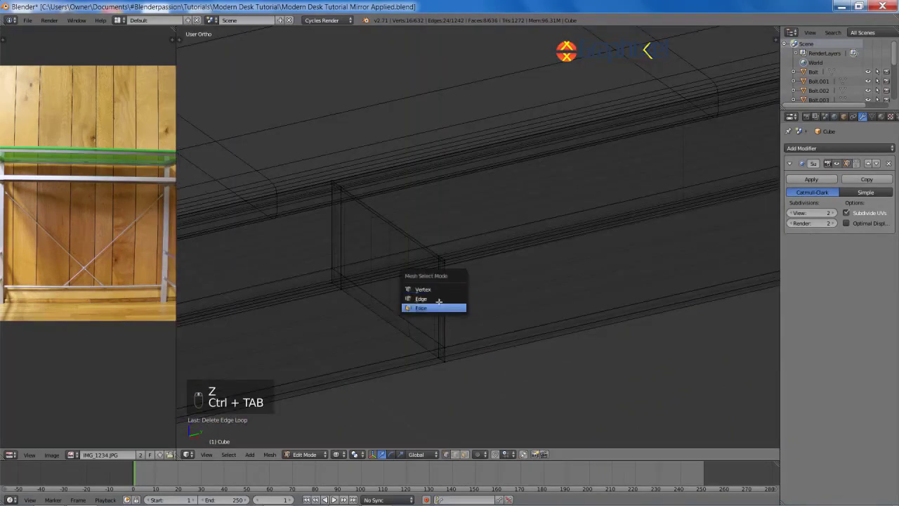
Step: Delete the edge loop at this beam's end
{"action": "right_click", "coordinate": [437, 342]}
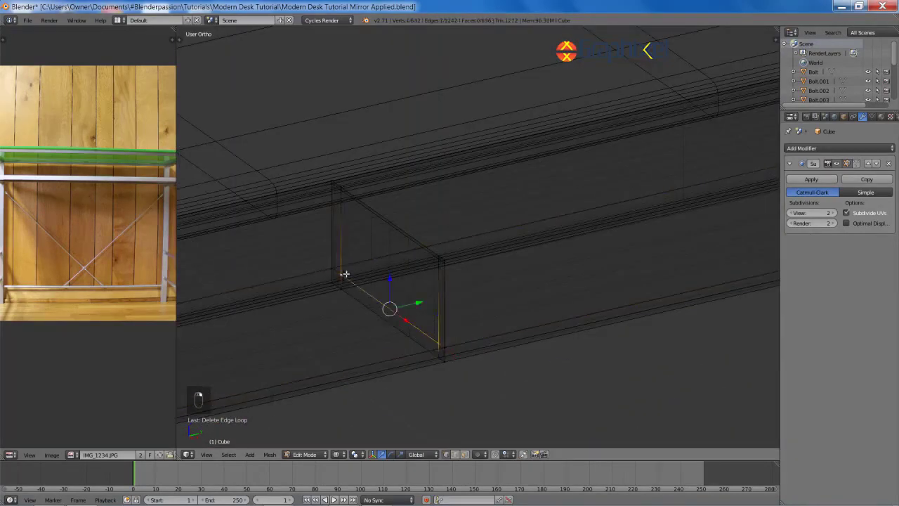
{"action": "right_click", "coordinate": [442, 287], "text": "alt"}
{"action": "key", "text": "x"}
{"action": "right_click", "coordinate": [444, 307], "text": "alt"}
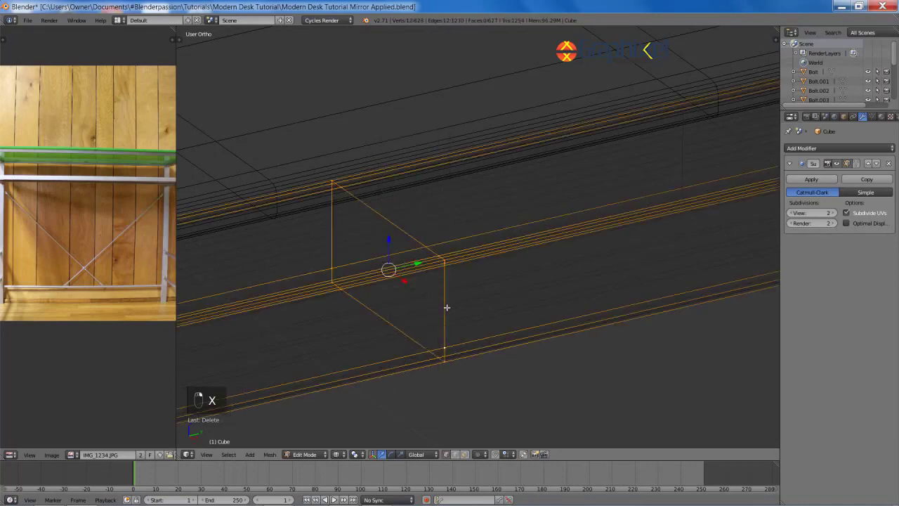
{"action": "key", "text": "x"}
{"action": "left_click", "coordinate": [439, 418]}
{"action": "scroll", "coordinate": [463, 323], "scroll_direction": "down", "scroll_amount": 8}
{"action": "scroll", "coordinate": [477, 290], "scroll_direction": "up", "scroll_amount": 8}
Step: Delete the end face and edge loop at another beam end
{"action": "middle_click_drag", "start_coordinate": [463, 323], "coordinate": [507, 168], "text": "shift"}
{"action": "key", "text": "x"}
{"action": "left_click", "coordinate": [420, 275]}
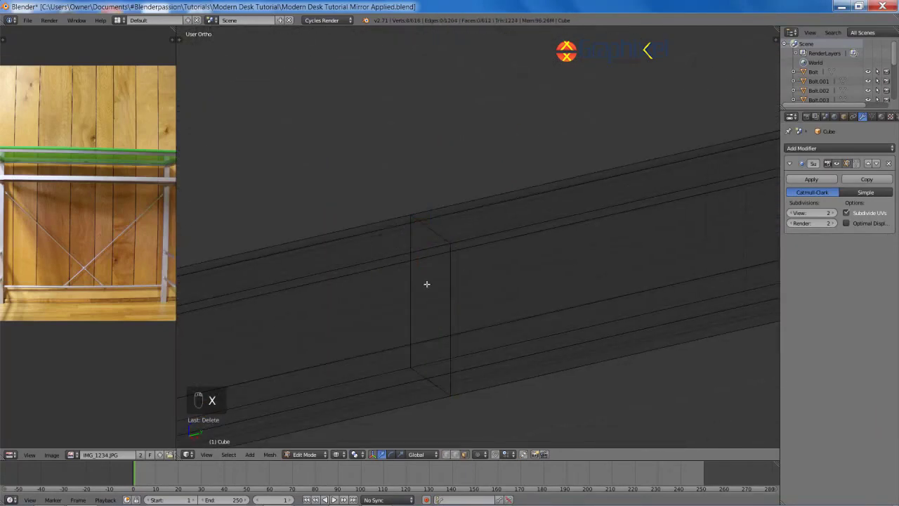
{"action": "key", "text": "ctrl+Tab"}
{"action": "left_click", "coordinate": [422, 275]}
{"action": "key", "text": "x"}
{"action": "left_click", "coordinate": [441, 378]}
Step: Orbit around the beams and delete the next hidden end face
{"action": "scroll", "coordinate": [458, 361], "scroll_direction": "down", "scroll_amount": 5}
{"action": "mouse_move", "coordinate": [458, 362]}
{"action": "middle_mouse_down", "text": "shift"}
{"action": "mouse_move", "coordinate": [518, 203]}
{"action": "mouse_move", "coordinate": [542, 231]}
{"action": "mouse_move", "coordinate": [344, 293]}
{"action": "mouse_move", "coordinate": [342, 440]}
{"action": "mouse_move", "coordinate": [420, 309]}
{"action": "middle_mouse_up", "text": "shift"}
{"action": "key", "text": "z"}
{"action": "key", "text": "z"}
{"action": "key", "text": "a"}
{"action": "scroll", "coordinate": [419, 309], "scroll_direction": "up", "scroll_amount": 4}
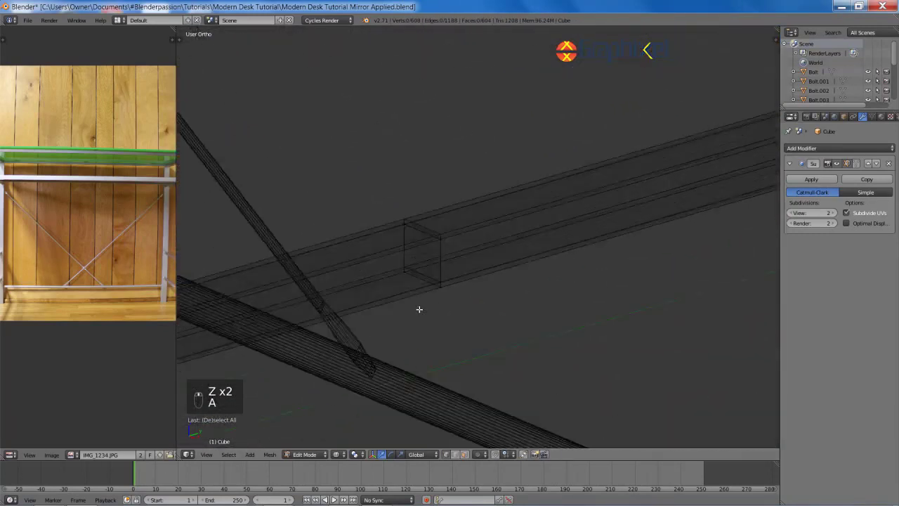
{"action": "key", "text": "ctrl+Tab"}
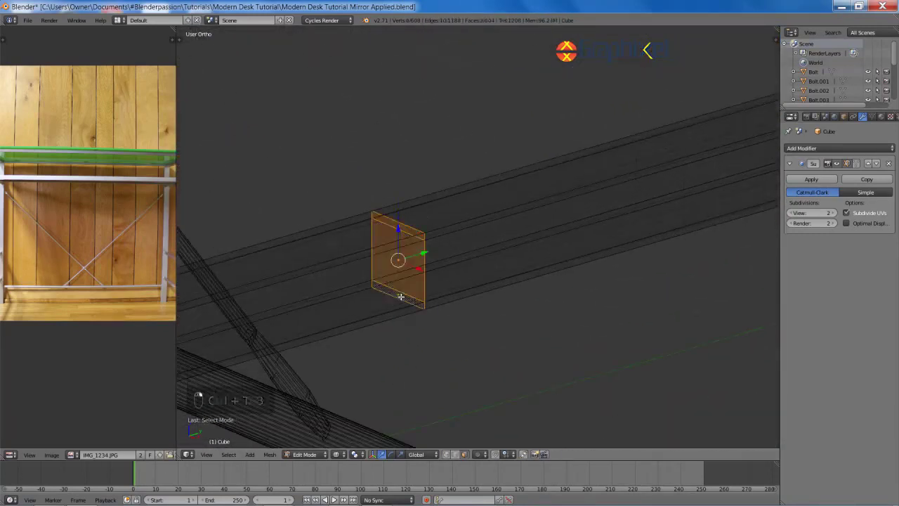
{"action": "key", "text": "x"}
{"action": "left_click", "coordinate": [370, 208]}
Step: Delete the beam's cross-section edge loop
{"action": "key", "text": "ctrl+Tab"}
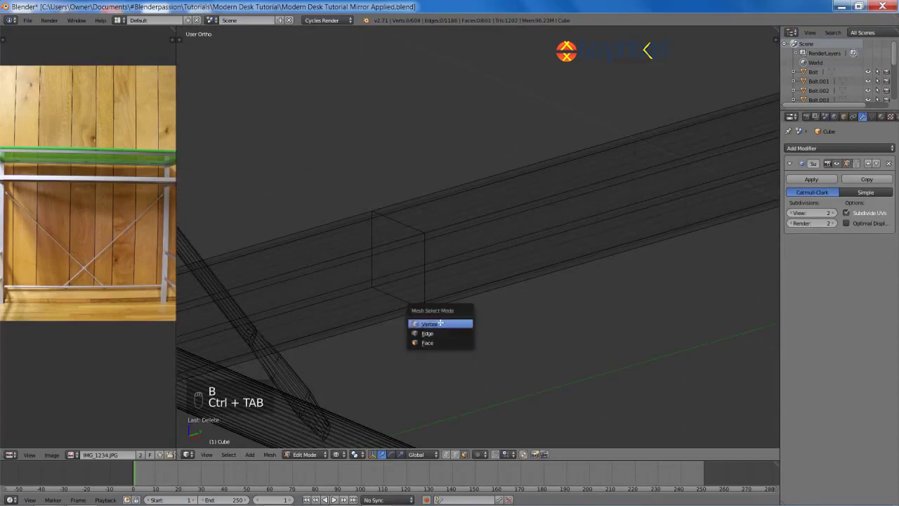
{"action": "left_click", "coordinate": [439, 324]}
{"action": "right_click", "coordinate": [395, 223], "text": "alt"}
{"action": "key", "text": "x"}
{"action": "left_click", "coordinate": [386, 315]}
{"action": "key", "text": "a"}
Step: At another beam joint, delete both end faces and the joint's edge loop
{"action": "scroll", "coordinate": [418, 319], "scroll_direction": "down", "scroll_amount": 6}
{"action": "middle_click_drag", "start_coordinate": [531, 372], "coordinate": [544, 213], "text": "shift"}
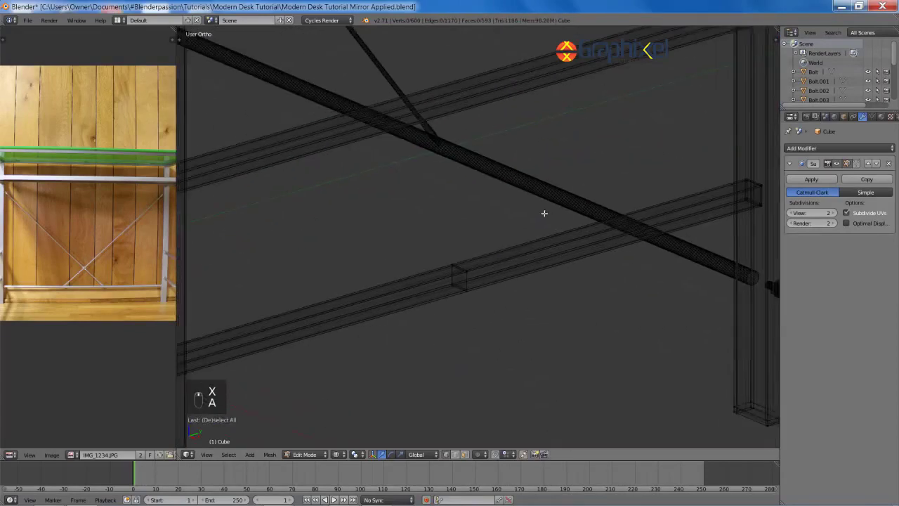
{"action": "scroll", "coordinate": [498, 237], "scroll_direction": "up", "scroll_amount": 6}
{"action": "key", "text": "ctrl+Tab"}
{"action": "left_click", "coordinate": [484, 258]}
{"action": "right_click", "coordinate": [435, 209]}
{"action": "right_click", "coordinate": [442, 227], "text": "shift"}
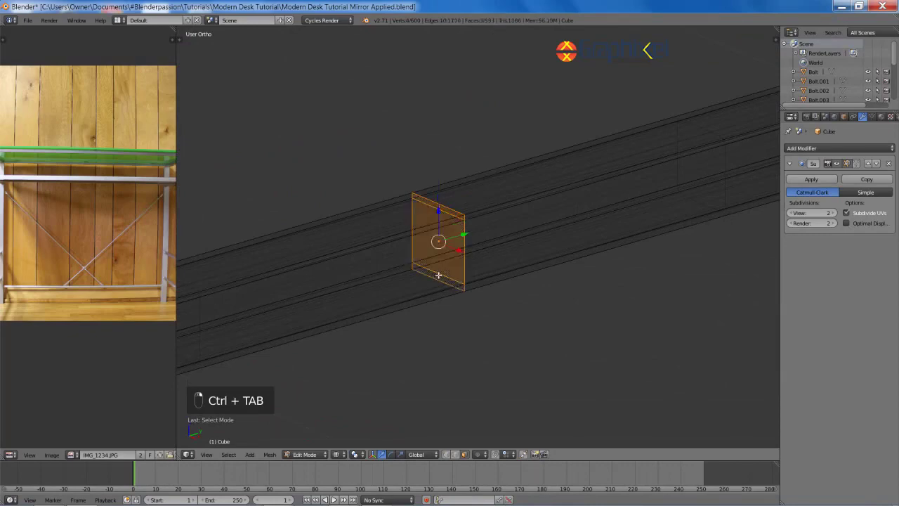
{"action": "key", "text": "x"}
{"action": "left_click", "coordinate": [414, 186]}
{"action": "key", "text": "ctrl+Tab"}
{"action": "left_click", "coordinate": [435, 222]}
{"action": "right_click", "coordinate": [422, 301], "text": "alt"}
{"action": "key", "text": "x"}
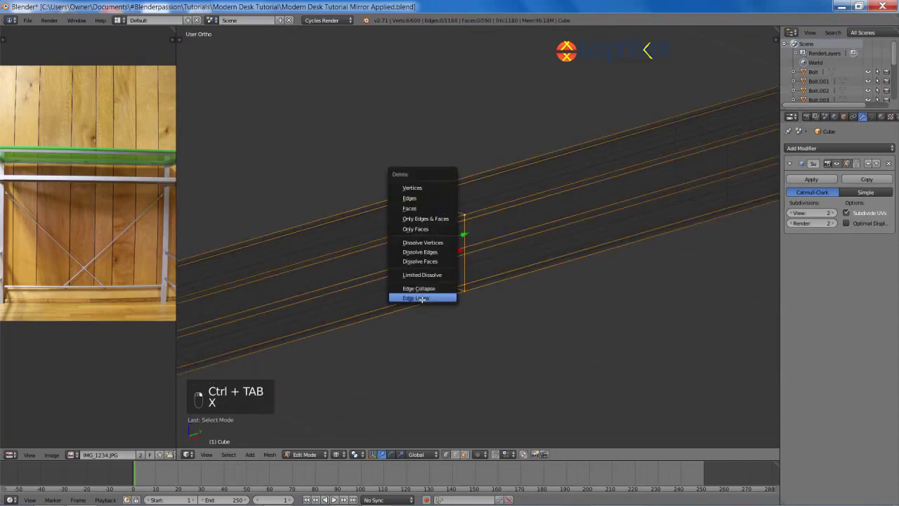
{"action": "left_click", "coordinate": [422, 298]}
Step: Return to solid shading and Object Mode with nothing selected
{"action": "key", "text": "z"}
{"action": "scroll", "coordinate": [538, 271], "scroll_direction": "down", "scroll_amount": 11}
{"action": "key", "text": "a"}
{"action": "scroll", "coordinate": [488, 333], "scroll_direction": "down", "scroll_amount": 7}
{"action": "key", "text": "Tab"}
{"action": "key", "text": "a"}
{"action": "scroll", "coordinate": [509, 324], "scroll_direction": "up", "scroll_amount": 7}
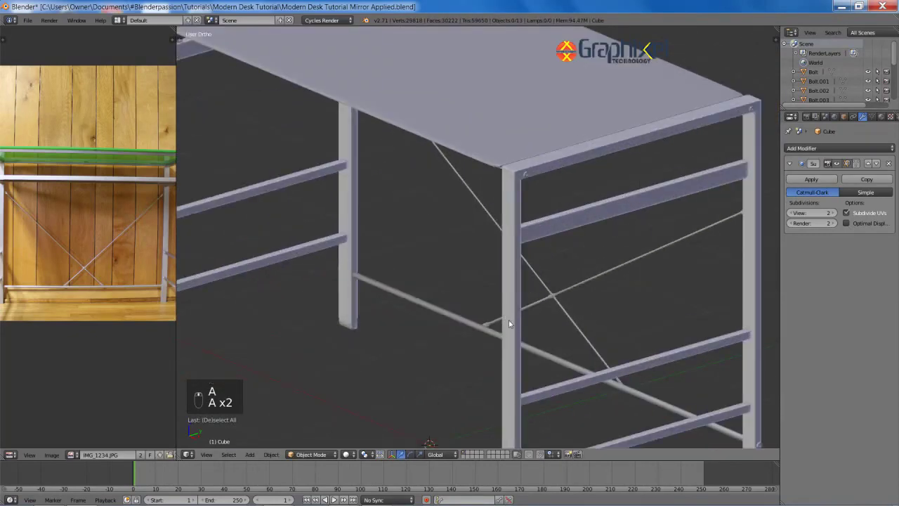
Step: Save the desk, then save it as Modern Desk Tutorial Materials.blend
{"action": "key", "text": "ctrl+s"}
{"action": "scroll", "coordinate": [508, 323], "scroll_direction": "down", "scroll_amount": 6}
{"action": "scroll", "coordinate": [622, 336], "scroll_direction": "up", "scroll_amount": 7}
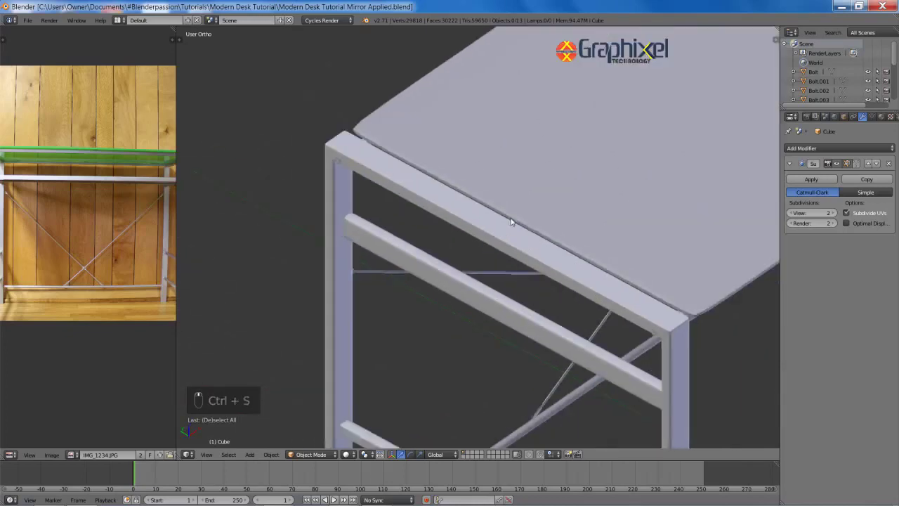
{"action": "scroll", "coordinate": [513, 246], "scroll_direction": "down", "scroll_amount": 5}
{"action": "middle_click_drag", "start_coordinate": [516, 274], "coordinate": [534, 284]}
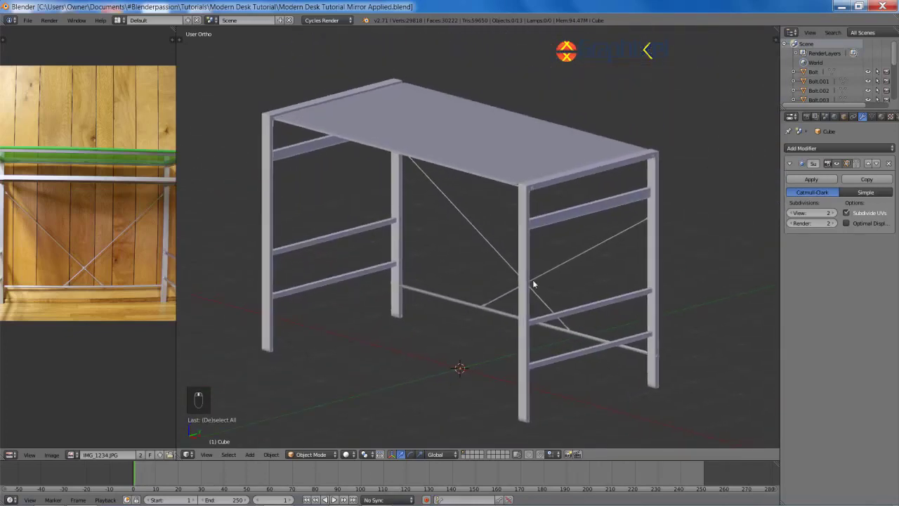
{"action": "scroll", "coordinate": [533, 283], "scroll_direction": "down", "scroll_amount": 1}
{"action": "key", "text": "ctrl+s"}
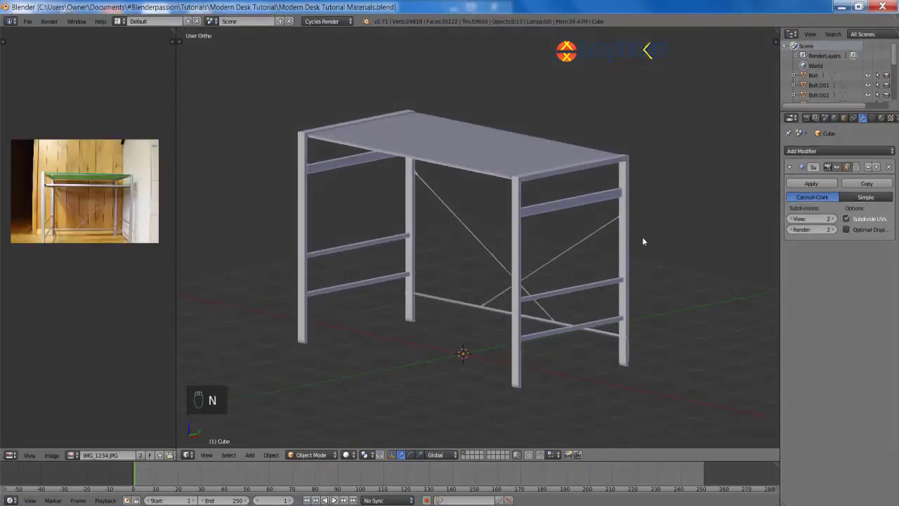
Step: View the cross brace from above and check the brace bolt in Edit Mode
{"action": "middle_click_drag", "start_coordinate": [650, 241], "coordinate": [431, 206]}
{"action": "scroll", "coordinate": [430, 206], "scroll_direction": "up", "scroll_amount": 4}
{"action": "scroll", "coordinate": [536, 300], "scroll_direction": "down", "scroll_amount": 3}
{"action": "scroll", "coordinate": [420, 379], "scroll_direction": "up", "scroll_amount": 4}
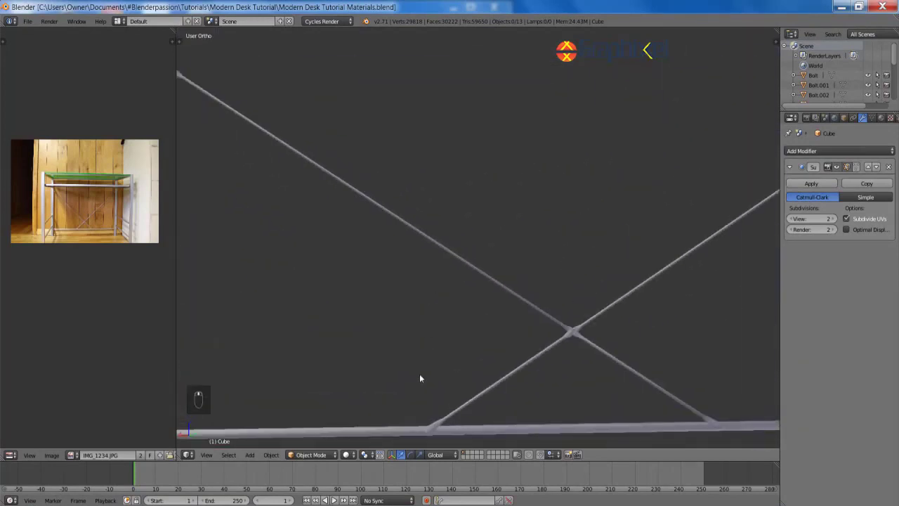
{"action": "middle_click_drag", "start_coordinate": [491, 351], "coordinate": [443, 32]}
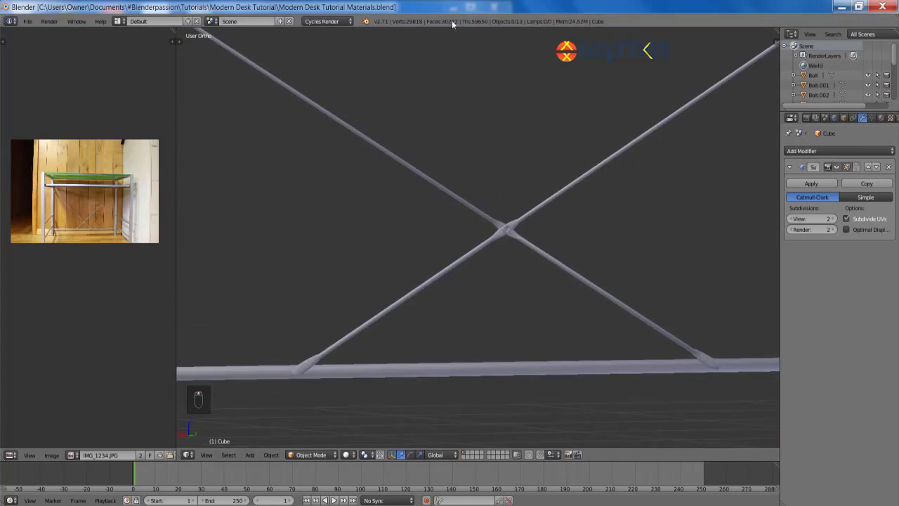
{"action": "scroll", "coordinate": [522, 259], "scroll_direction": "up", "scroll_amount": 2}
{"action": "scroll", "coordinate": [522, 259], "scroll_direction": "up", "scroll_amount": 2}
{"action": "right_click", "coordinate": [549, 215]}
{"action": "key", "text": "Tab"}
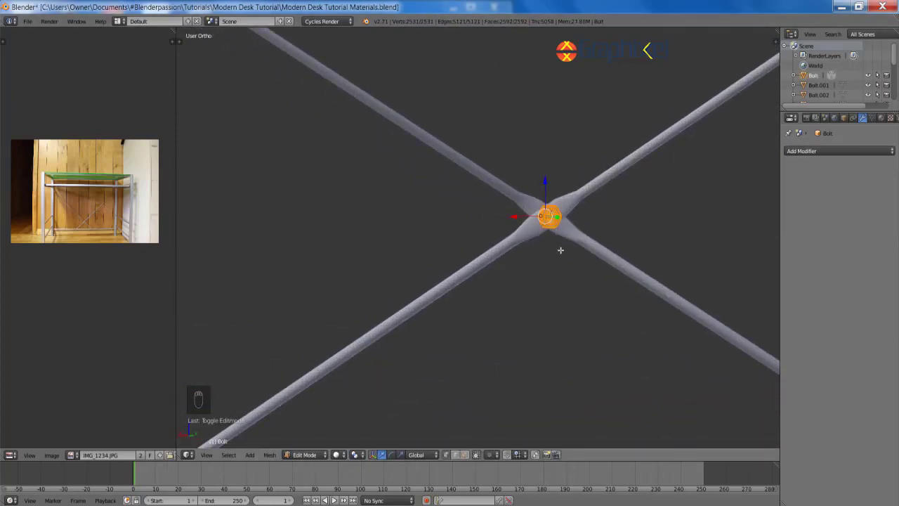
{"action": "key", "text": "Tab"}
Step: Orbit to the desk's front and select the desk frame
{"action": "scroll", "coordinate": [555, 216], "scroll_direction": "down", "scroll_amount": 12}
{"action": "middle_click_drag", "start_coordinate": [451, 198], "coordinate": [588, 233]}
{"action": "key", "text": "a"}
{"action": "key", "text": "a"}
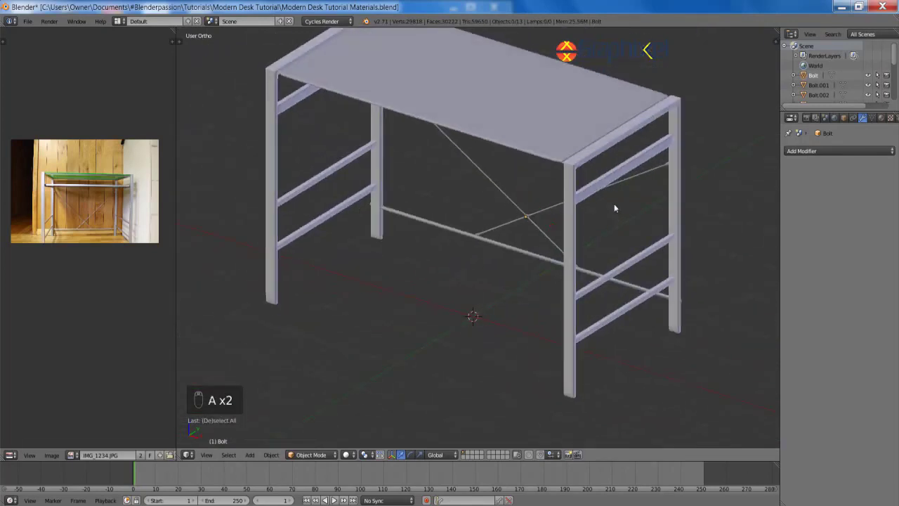
{"action": "middle_click_drag", "start_coordinate": [614, 204], "coordinate": [617, 195]}
{"action": "scroll", "coordinate": [551, 206], "scroll_direction": "up", "scroll_amount": 3}
{"action": "scroll", "coordinate": [552, 206], "scroll_direction": "down", "scroll_amount": 2}
{"action": "right_click", "coordinate": [541, 196]}
Step: Enable nodes on the Metal material and link it to all selected frame and bolt objects
{"action": "left_click", "coordinate": [882, 119]}
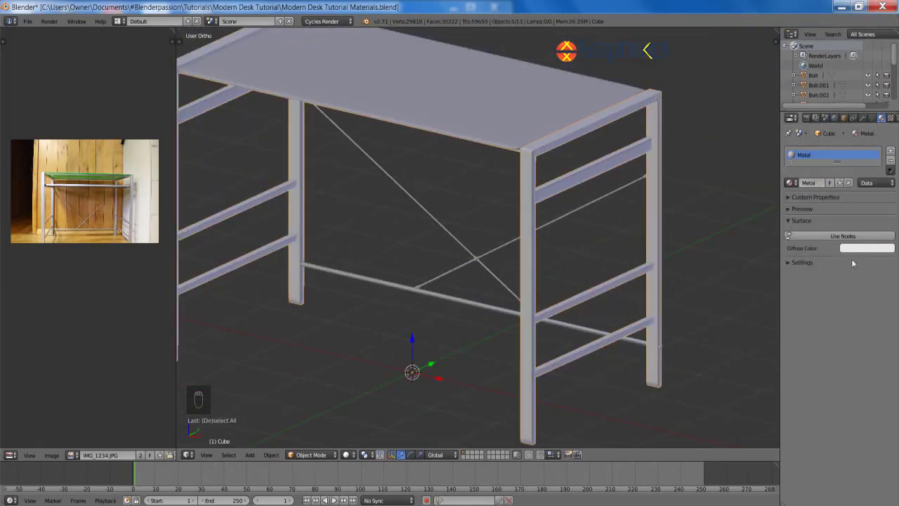
{"action": "left_click", "coordinate": [843, 237]}
{"action": "scroll", "coordinate": [575, 171], "scroll_direction": "down", "scroll_amount": 2}
{"action": "key", "text": "a"}
{"action": "key", "text": "a"}
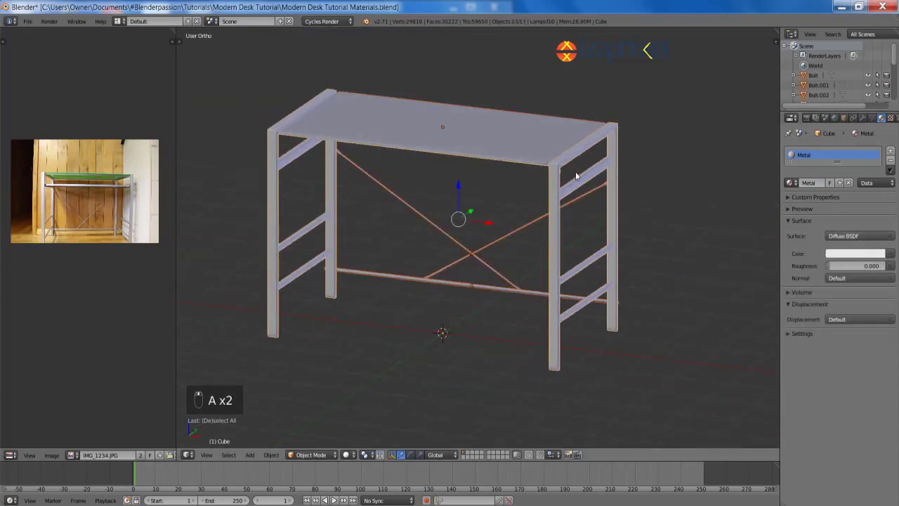
{"action": "right_click", "coordinate": [455, 118], "text": "shift"}
{"action": "scroll", "coordinate": [458, 117], "scroll_direction": "up", "scroll_amount": 4}
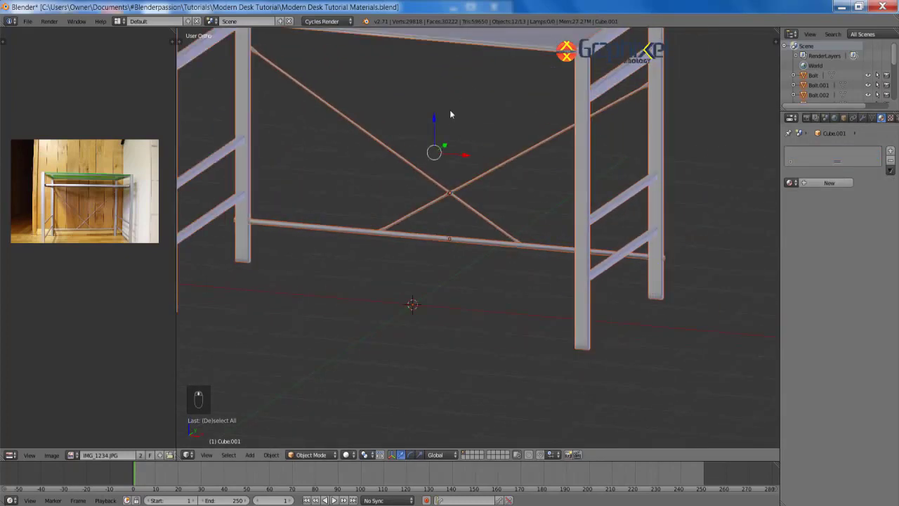
{"action": "scroll", "coordinate": [485, 103], "scroll_direction": "down", "scroll_amount": 3}
{"action": "middle_click_drag", "start_coordinate": [517, 91], "coordinate": [535, 100]}
{"action": "right_click", "coordinate": [537, 99], "text": "shift"}
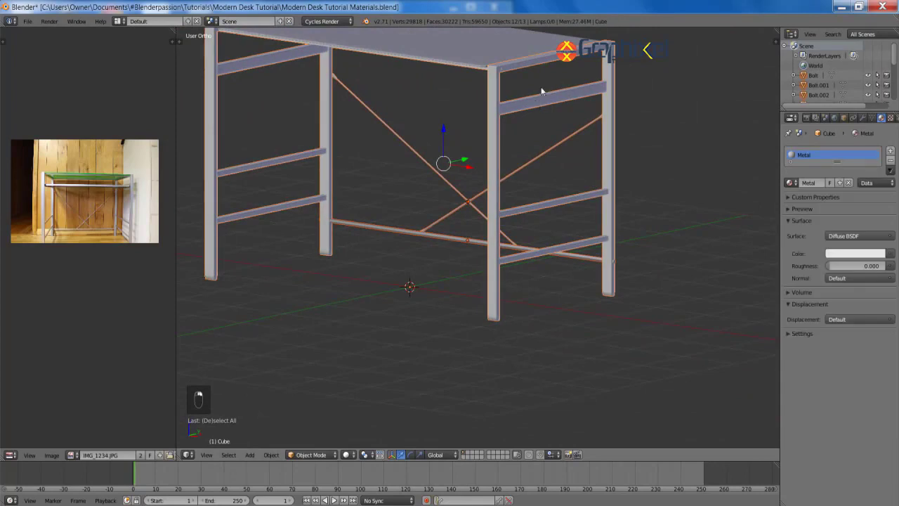
{"action": "key", "text": "ctrl+l"}
{"action": "left_click", "coordinate": [530, 105]}
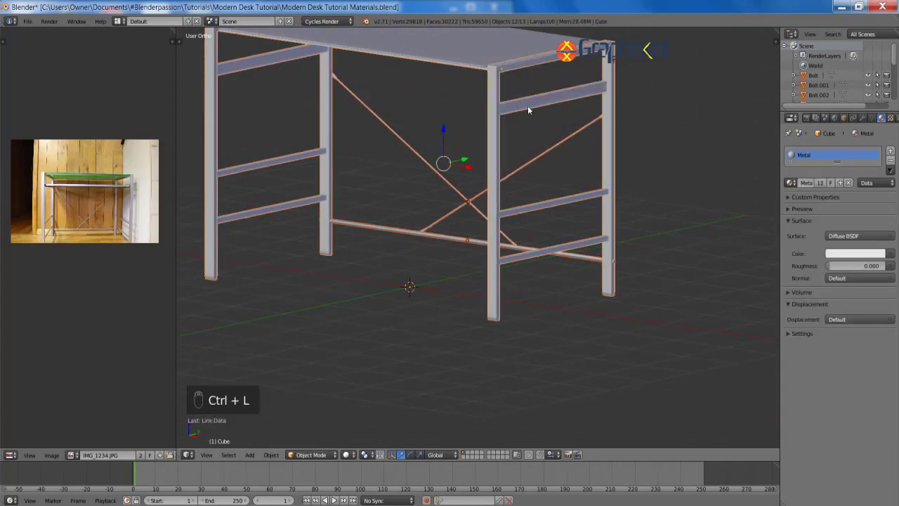
Step: Tint the Metal material's viewport colour pale pink
{"action": "left_click", "coordinate": [802, 334]}
{"action": "left_click", "coordinate": [799, 362]}
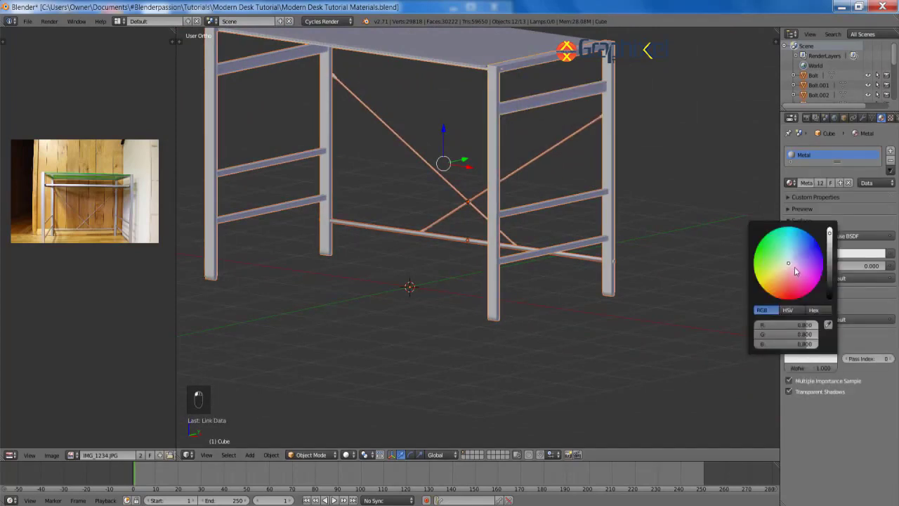
{"action": "left_click_drag", "start_coordinate": [796, 269], "coordinate": [771, 268]}
{"action": "middle_click_drag", "start_coordinate": [608, 203], "coordinate": [502, 196]}
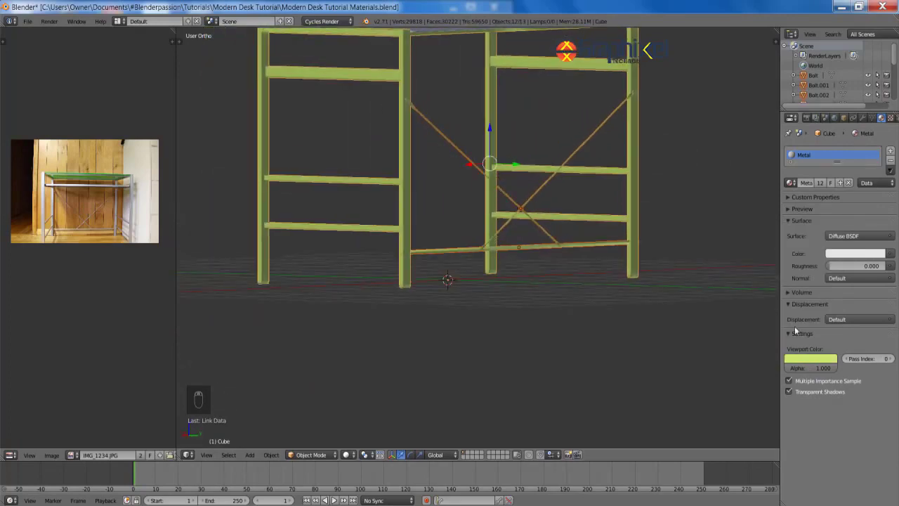
{"action": "left_click", "coordinate": [801, 358]}
{"action": "left_click", "coordinate": [788, 264]}
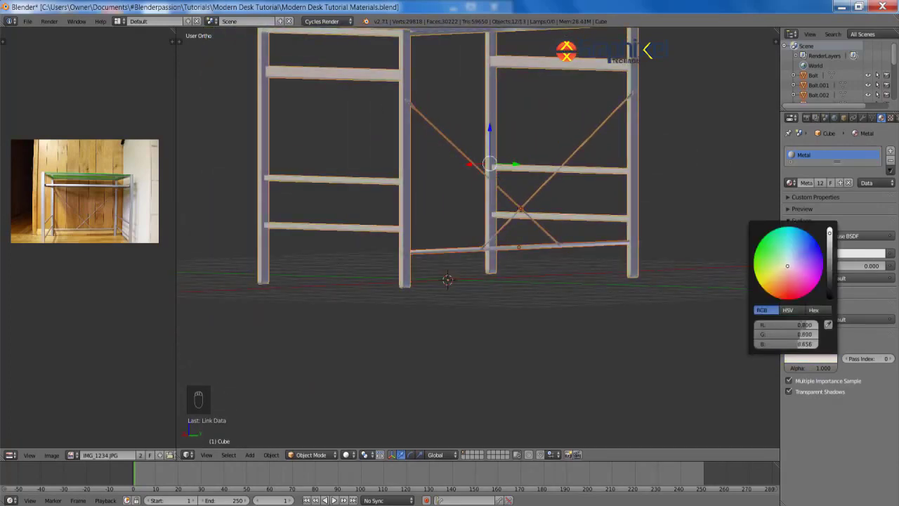
Step: Select the tabletop and give it a new material named Glass
{"action": "middle_click_drag", "start_coordinate": [349, 150], "coordinate": [503, 152]}
{"action": "right_click", "coordinate": [503, 151]}
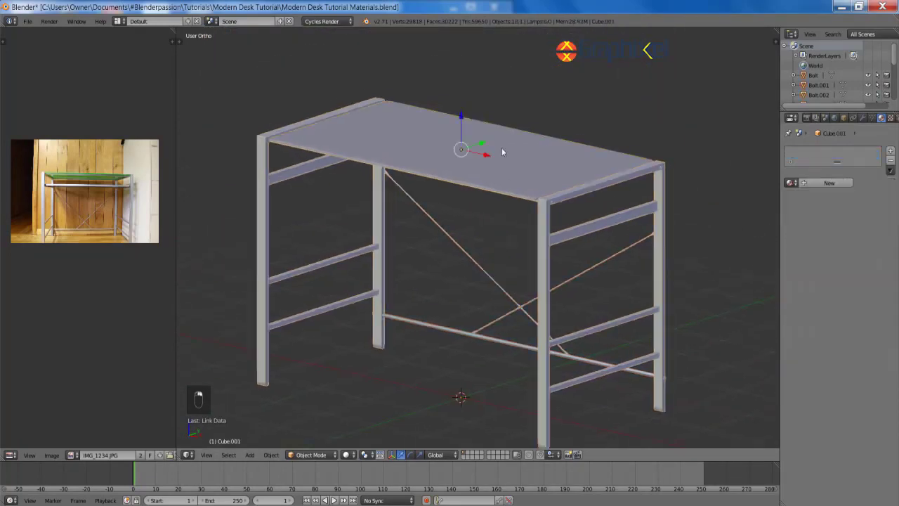
{"action": "left_click", "coordinate": [828, 183]}
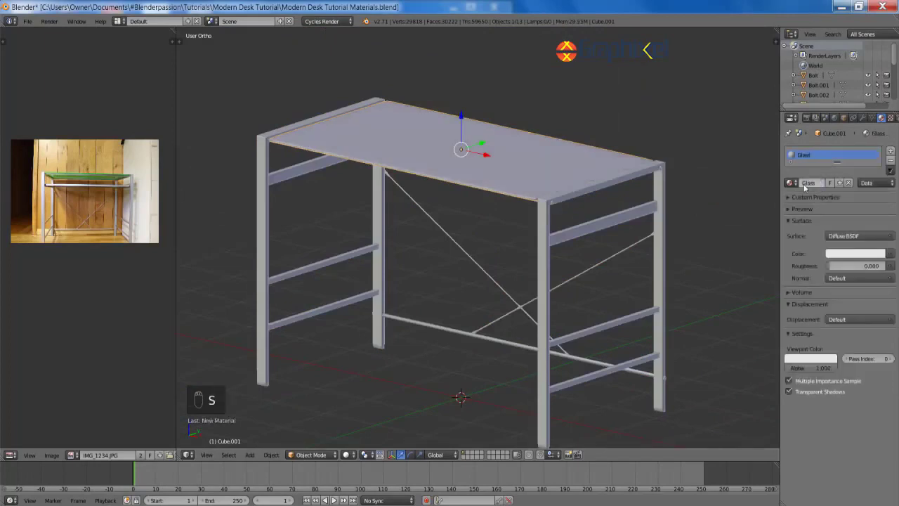
Step: Enlarge the bottom area under the 3D view and turn it into the Node Editor
{"action": "left_click_drag", "start_coordinate": [492, 462], "coordinate": [492, 295]}
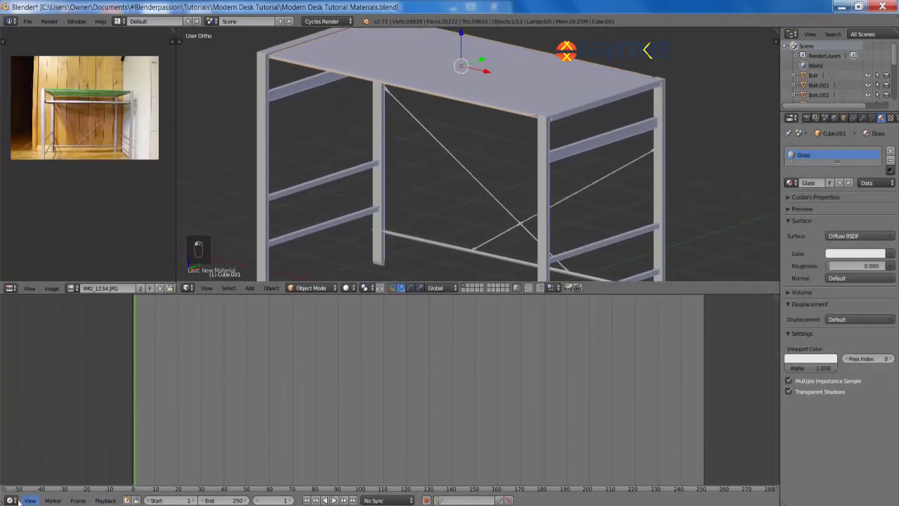
{"action": "left_click", "coordinate": [11, 500]}
{"action": "left_click", "coordinate": [24, 482]}
{"action": "key", "text": "Home"}
Step: Replace the Diffuse node with a Glass BSDF wired to the material's Surface
{"action": "key", "text": "x"}
{"action": "key", "text": "shift+a"}
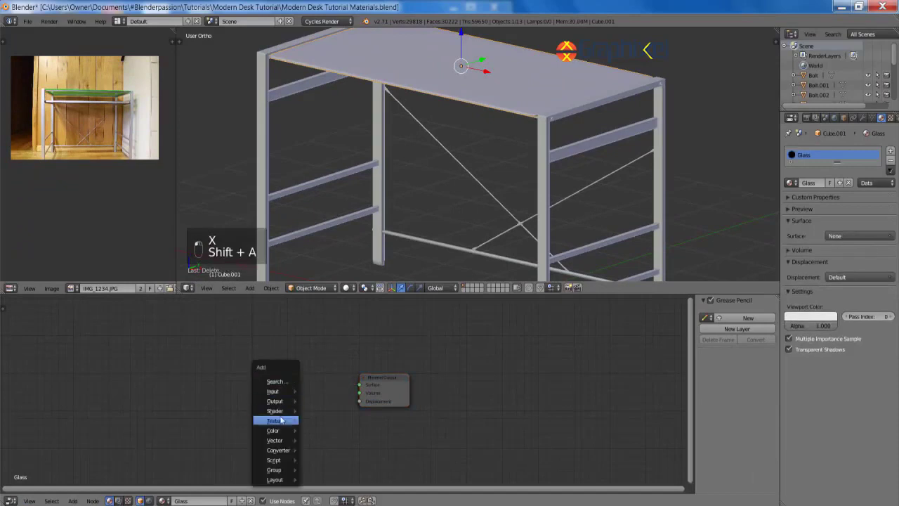
{"action": "mouse_move", "coordinate": [281, 410]}
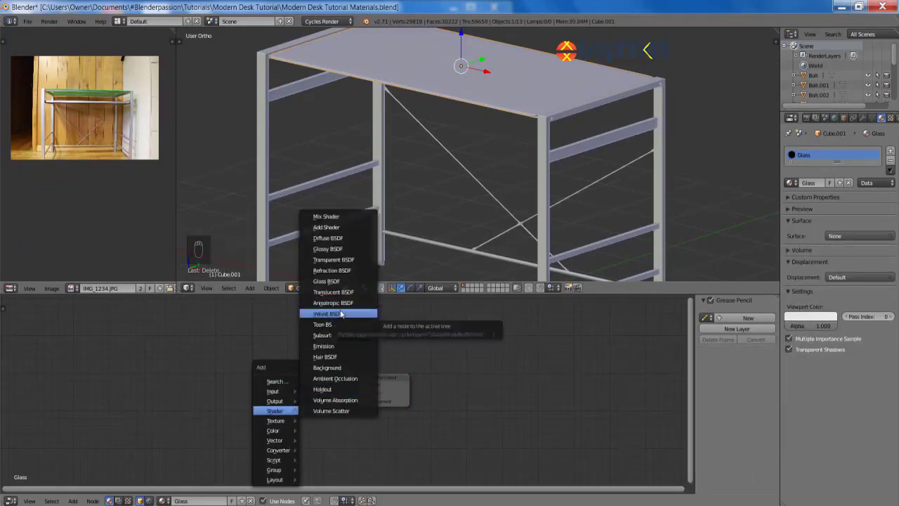
{"action": "left_click", "coordinate": [326, 281]}
{"action": "left_click", "coordinate": [279, 375]}
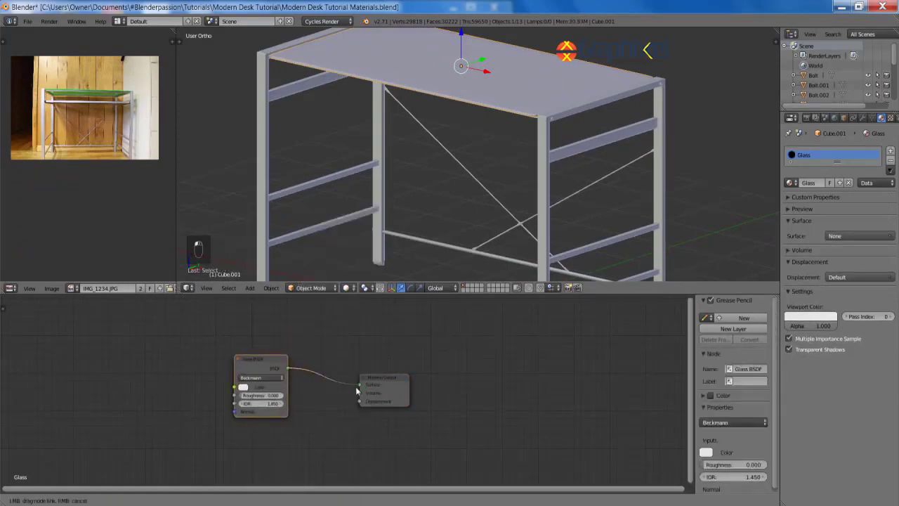
{"action": "left_click_drag", "start_coordinate": [357, 391], "coordinate": [359, 386]}
Step: Set the Glass BSDF colour to green
{"action": "left_click", "coordinate": [261, 387]}
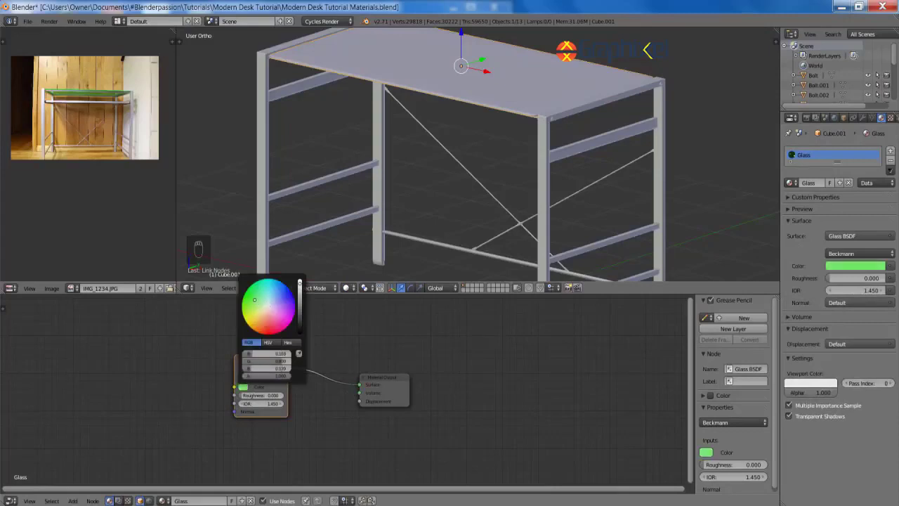
{"action": "scroll", "coordinate": [323, 399], "scroll_direction": "up", "scroll_amount": 2}
{"action": "left_click", "coordinate": [301, 376]}
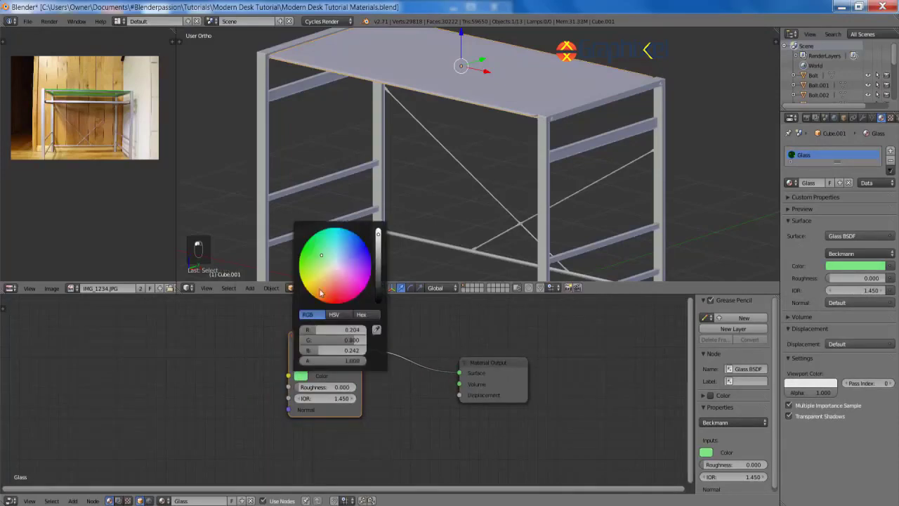
{"action": "scroll", "coordinate": [417, 419], "scroll_direction": "down", "scroll_amount": 3}
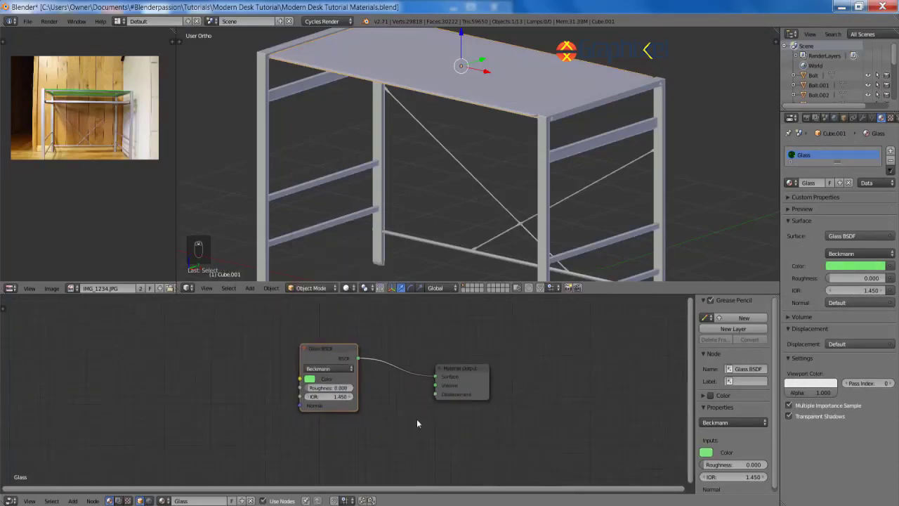
Step: Select the desk's metal frame to edit its material
{"action": "middle_click_drag", "start_coordinate": [550, 155], "coordinate": [526, 145], "text": "shift"}
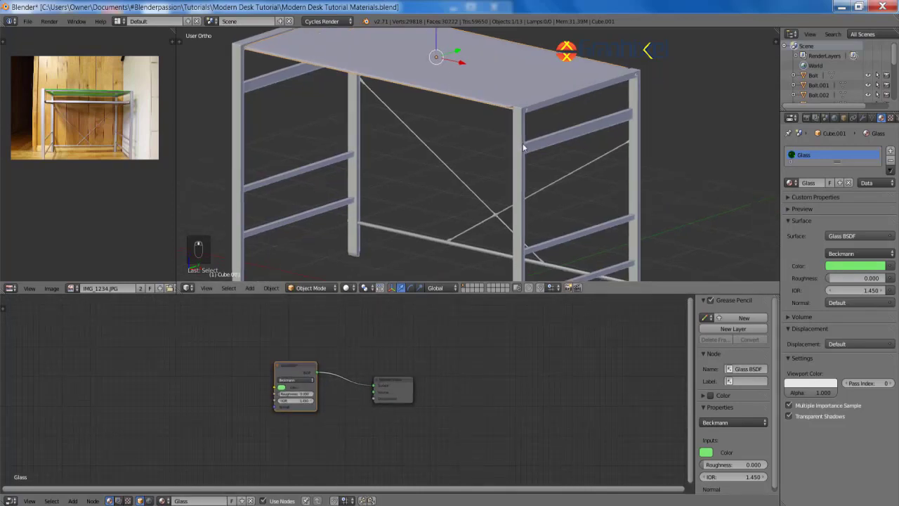
{"action": "right_click", "coordinate": [525, 145]}
{"action": "scroll", "coordinate": [527, 158], "scroll_direction": "down", "scroll_amount": 4}
{"action": "middle_click_drag", "start_coordinate": [532, 187], "coordinate": [510, 162], "text": "shift"}
{"action": "scroll", "coordinate": [509, 162], "scroll_direction": "up", "scroll_amount": 2}
{"action": "scroll", "coordinate": [339, 395], "scroll_direction": "up", "scroll_amount": 2}
Step: Delete the Metal material's Diffuse node and add a Mix Shader node
{"action": "key", "text": "a"}
{"action": "middle_click_drag", "start_coordinate": [340, 401], "coordinate": [399, 419]}
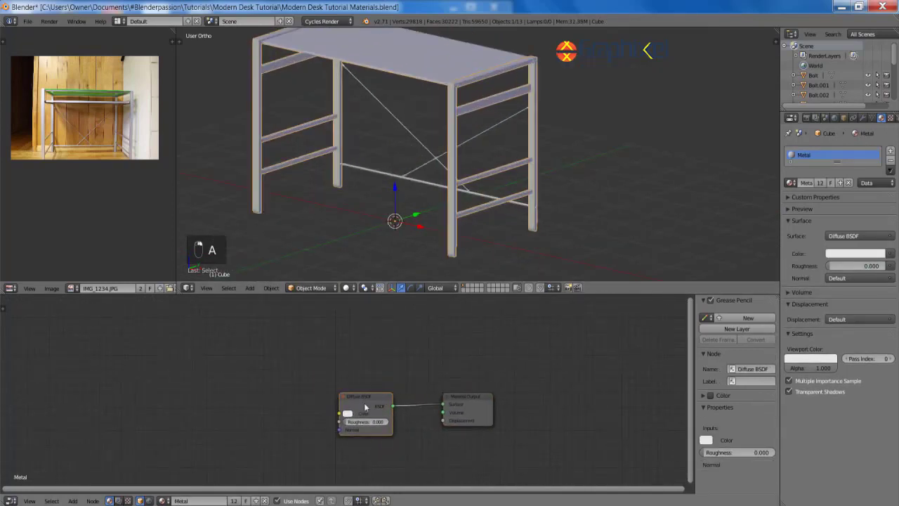
{"action": "key", "text": "x"}
{"action": "key", "text": "shift+a"}
{"action": "mouse_move", "coordinate": [307, 345]}
{"action": "left_click", "coordinate": [371, 335]}
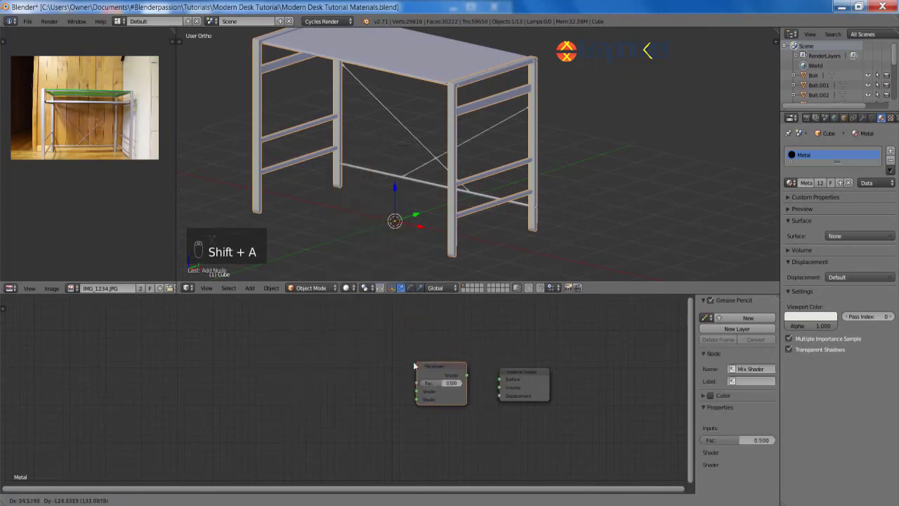
{"action": "left_click", "coordinate": [413, 362]}
Step: Add two Glossy BSDF nodes feeding the Mix Shader, connected to the Surface output
{"action": "key", "text": "shift+a"}
{"action": "mouse_move", "coordinate": [276, 375]}
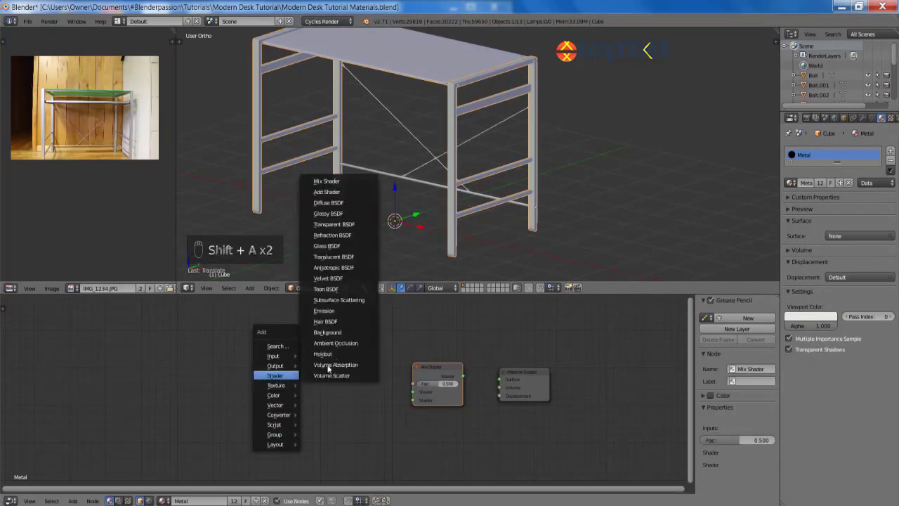
{"action": "left_click", "coordinate": [328, 213]}
{"action": "left_click", "coordinate": [298, 341]}
{"action": "key", "text": "shift+d"}
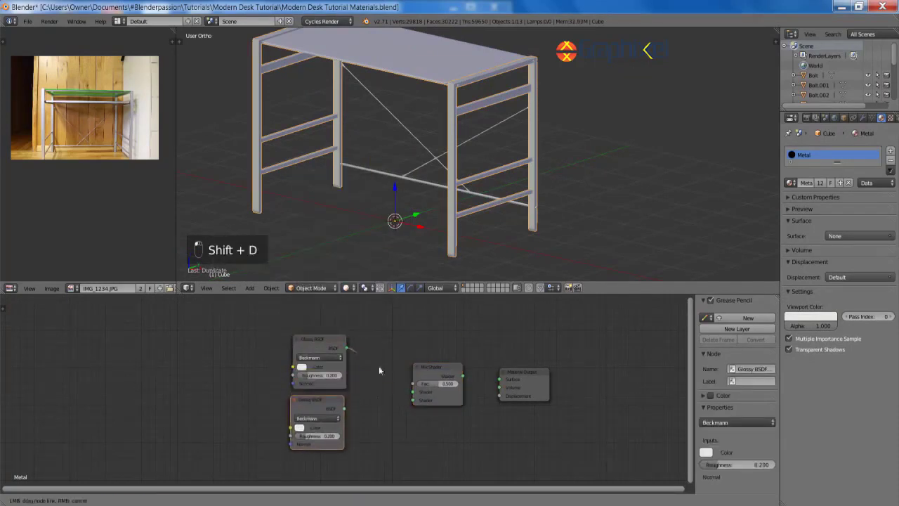
{"action": "left_click_drag", "start_coordinate": [412, 399], "coordinate": [412, 392]}
{"action": "left_click_drag", "start_coordinate": [345, 408], "coordinate": [412, 399]}
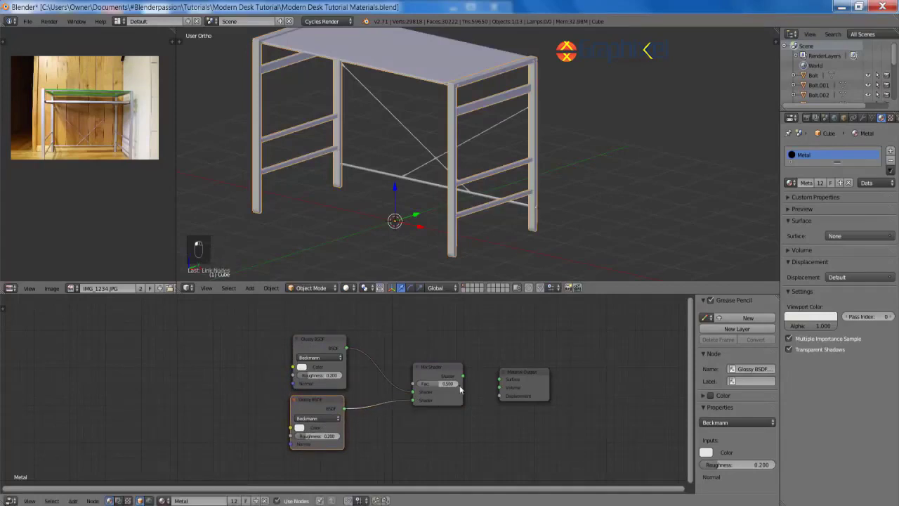
{"action": "left_click_drag", "start_coordinate": [462, 376], "coordinate": [499, 381]}
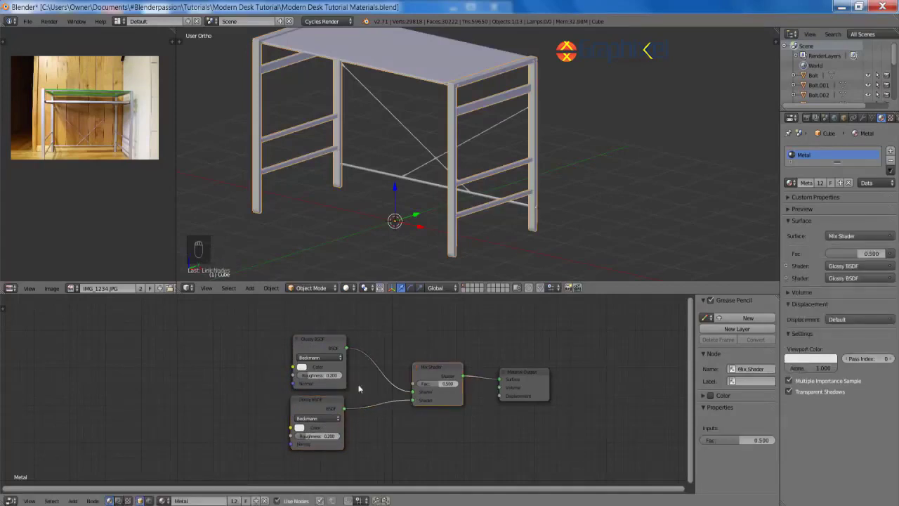
Step: Set Glossy roughness to 0.155 and 0.100, mix Fac 0.115, and add a plane
{"action": "left_click_drag", "start_coordinate": [323, 377], "coordinate": [309, 377]}
{"action": "scroll", "coordinate": [354, 384], "scroll_direction": "up", "scroll_amount": 2}
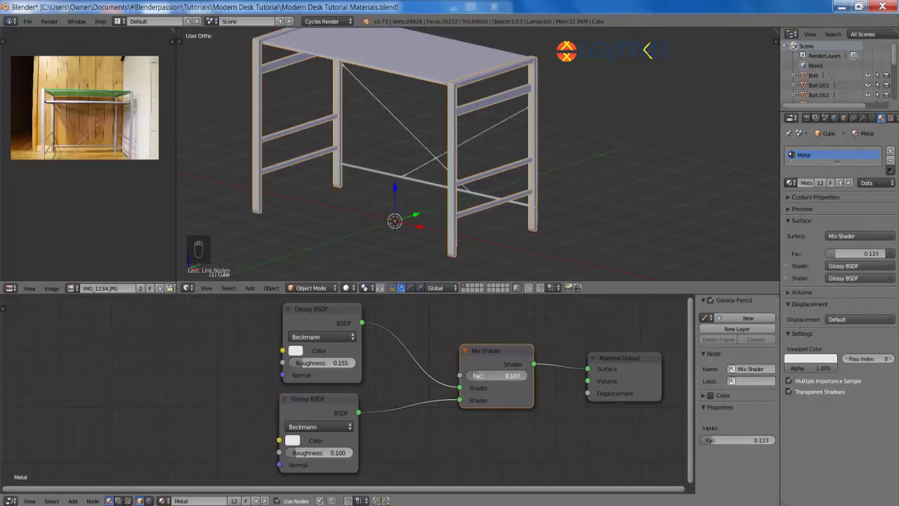
{"action": "scroll", "coordinate": [531, 356], "scroll_direction": "down", "scroll_amount": 3}
{"action": "scroll", "coordinate": [594, 198], "scroll_direction": "down", "scroll_amount": 4}
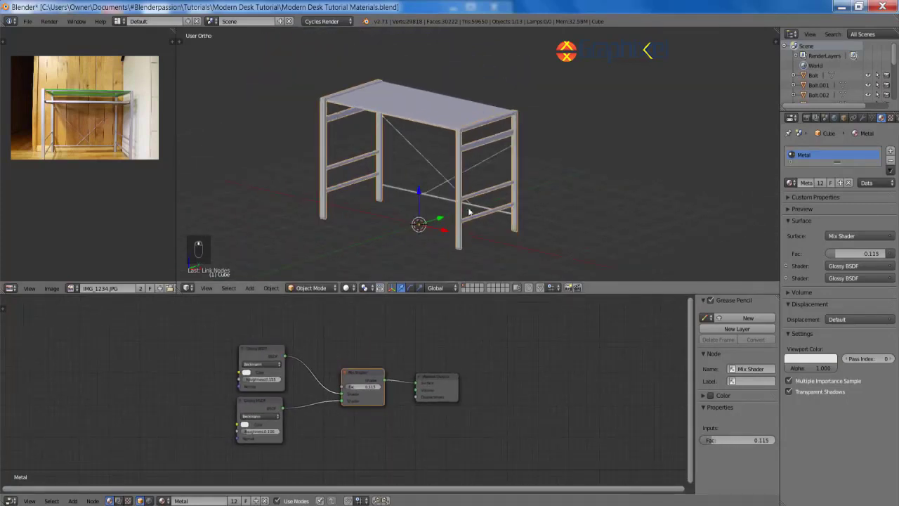
{"action": "key", "text": "shift+a"}
{"action": "left_click", "coordinate": [632, 194]}
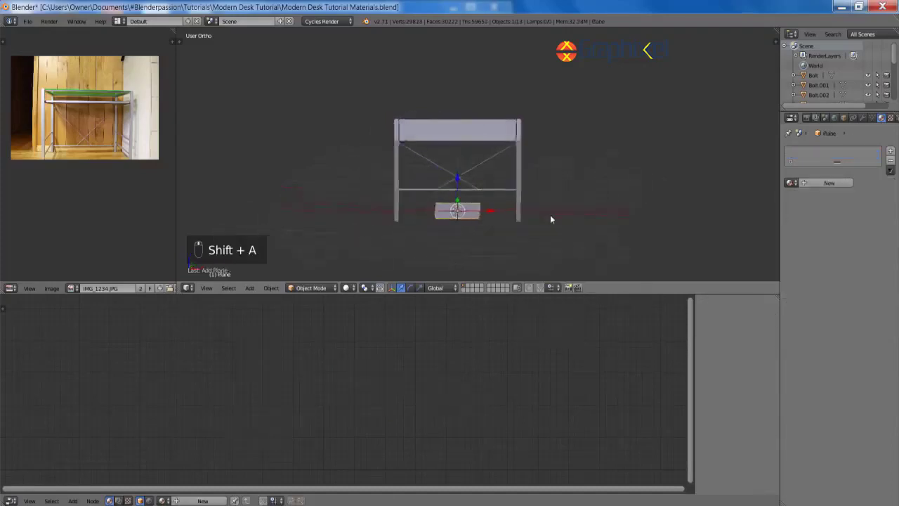
Step: Rotate the plane 90° on X and 30° on Z, then raise it vertically
{"action": "type", "text": "rx90"}
{"action": "key", "text": "Return"}
{"action": "type", "text": "rz30"}
{"action": "key", "text": "Return"}
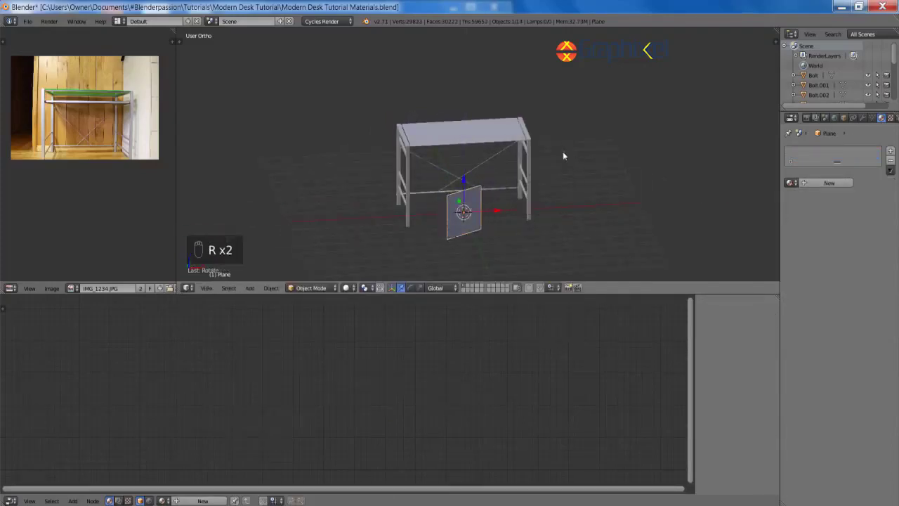
{"action": "key", "text": "g"}
{"action": "key", "text": "shift+z"}
{"action": "left_click", "coordinate": [593, 204]}
{"action": "key", "text": "g"}
{"action": "key", "text": "z"}
{"action": "left_click", "coordinate": [600, 124]}
Step: Tilt, reposition and scale up the plane beside the desk
{"action": "middle_click_drag", "start_coordinate": [600, 123], "coordinate": [399, 30]}
{"action": "scroll", "coordinate": [466, 153], "scroll_direction": "up", "scroll_amount": 4}
{"action": "key", "text": "r"}
{"action": "left_click", "coordinate": [429, 66]}
{"action": "key", "text": "g"}
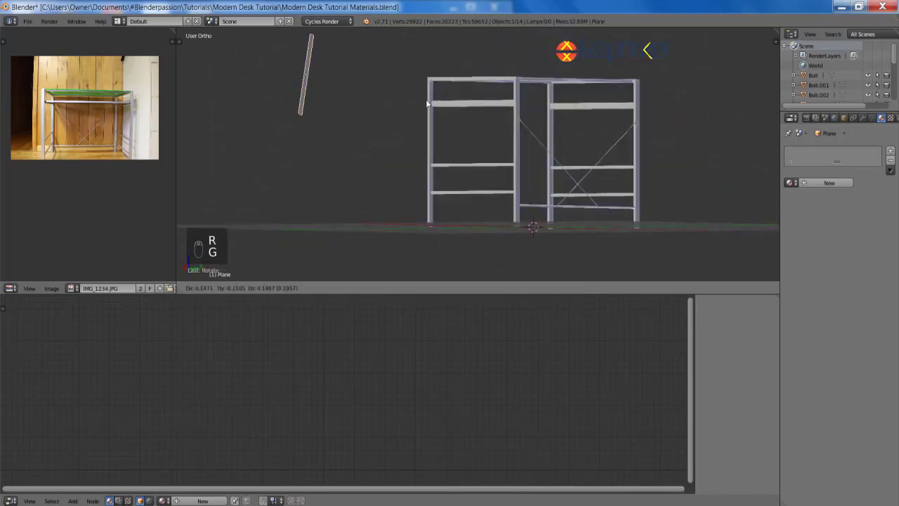
{"action": "left_click", "coordinate": [428, 103]}
{"action": "middle_click_drag", "start_coordinate": [428, 102], "coordinate": [501, 129]}
{"action": "key", "text": "s"}
{"action": "left_click", "coordinate": [567, 140]}
{"action": "middle_click_drag", "start_coordinate": [567, 141], "coordinate": [664, 142]}
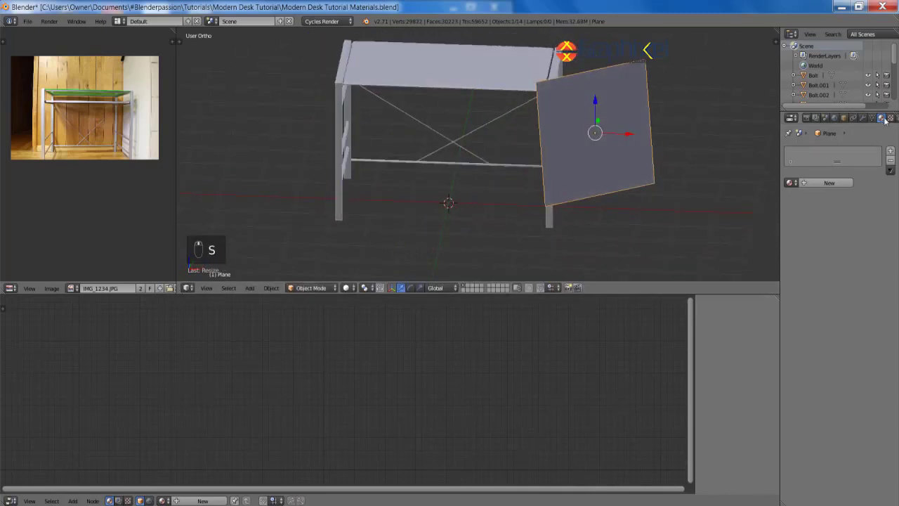
Step: Give the plane a Light material with a pale-blue Emission shader at strength 10
{"action": "left_click", "coordinate": [827, 183]}
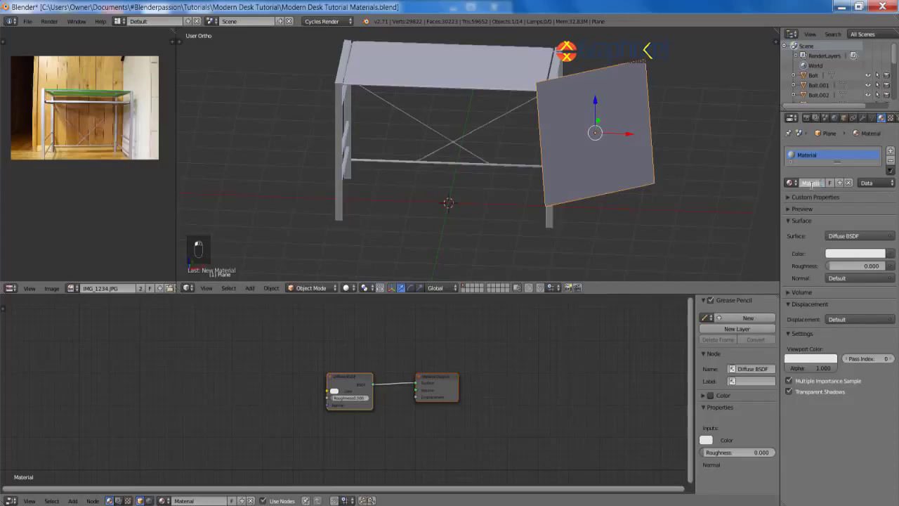
{"action": "key", "text": "x"}
{"action": "key", "text": "shift+a"}
{"action": "left_click", "coordinate": [338, 411]}
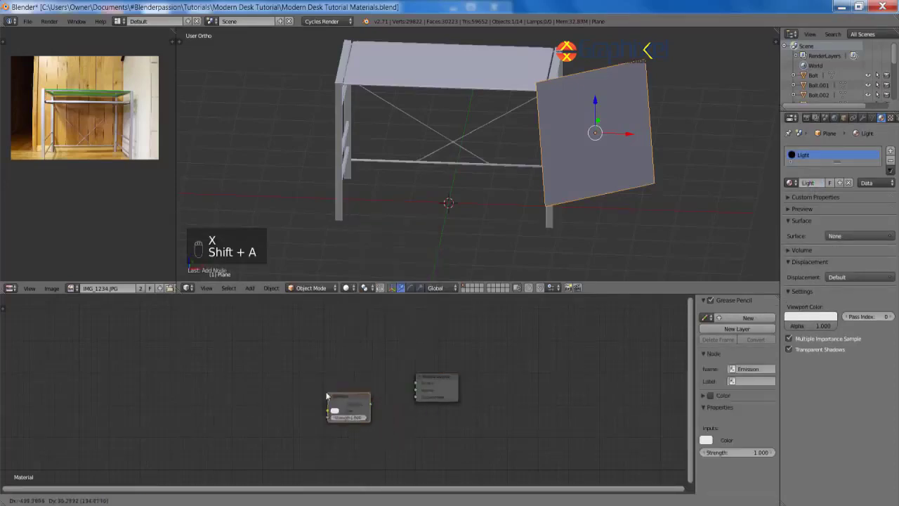
{"action": "left_click", "coordinate": [345, 405]}
{"action": "key", "text": "f"}
{"action": "left_click", "coordinate": [331, 408]}
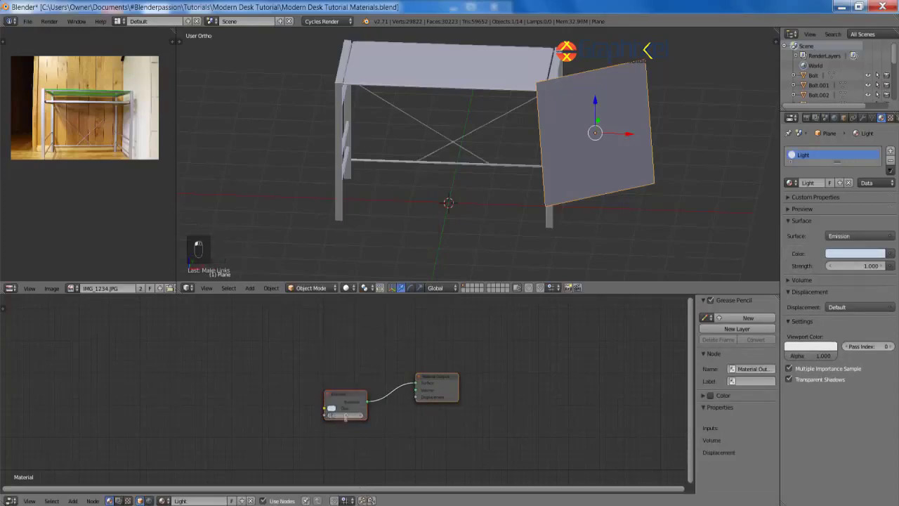
{"action": "type", "text": "10"}
{"action": "key", "text": "Return"}
Step: Preview the emission-lit scene in rendered shading, then return to solid shading
{"action": "mouse_move", "coordinate": [442, 181]}
{"action": "middle_mouse_down", "text": "shift"}
{"action": "mouse_move", "coordinate": [442, 211]}
{"action": "mouse_move", "coordinate": [409, 124]}
{"action": "mouse_move", "coordinate": [508, 191]}
{"action": "mouse_move", "coordinate": [562, 183]}
{"action": "middle_mouse_up", "text": "shift"}
{"action": "key", "text": "shift+z"}
{"action": "key", "text": "z"}
{"action": "key", "text": "z"}
{"action": "key", "text": "z"}
{"action": "scroll", "coordinate": [512, 190], "scroll_direction": "down", "scroll_amount": 5}
{"action": "scroll", "coordinate": [562, 181], "scroll_direction": "up", "scroll_amount": 3}
{"action": "key", "text": "shift+a"}
Step: Add a second plane for the backdrop and scale it up, viewed from the right side
{"action": "mouse_move", "coordinate": [500, 193]}
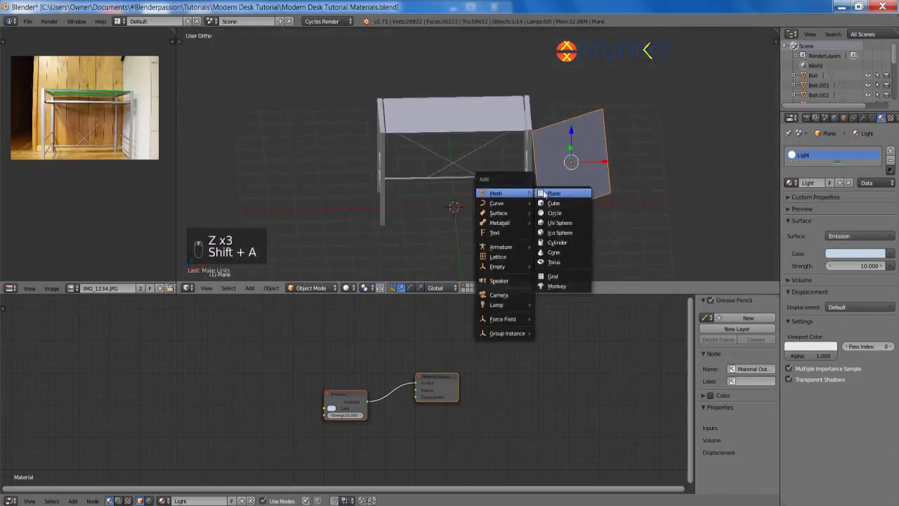
{"action": "left_click", "coordinate": [555, 194]}
{"action": "key", "text": "s"}
{"action": "left_click", "coordinate": [546, 232]}
{"action": "middle_click_drag", "start_coordinate": [546, 233], "coordinate": [491, 190]}
{"action": "key", "text": "KP_3"}
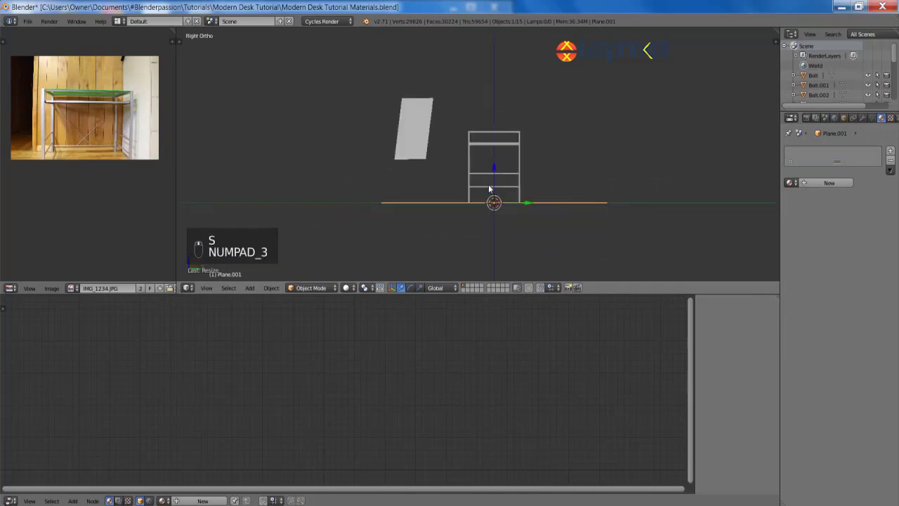
Step: In wireframe edit mode, box-select the plane's right edge
{"action": "key", "text": "Tab"}
{"action": "key", "text": "z"}
{"action": "scroll", "coordinate": [435, 125], "scroll_direction": "up", "scroll_amount": 3}
{"action": "middle_click_drag", "start_coordinate": [450, 128], "coordinate": [478, 197], "text": "shift"}
{"action": "key", "text": "a"}
{"action": "key", "text": "b"}
{"action": "left_click_drag", "start_coordinate": [443, 154], "coordinate": [510, 198]}
Step: Extrude the edge upward in several sections to form the curved backdrop sweep
{"action": "key", "text": "e"}
{"action": "left_click", "coordinate": [542, 172]}
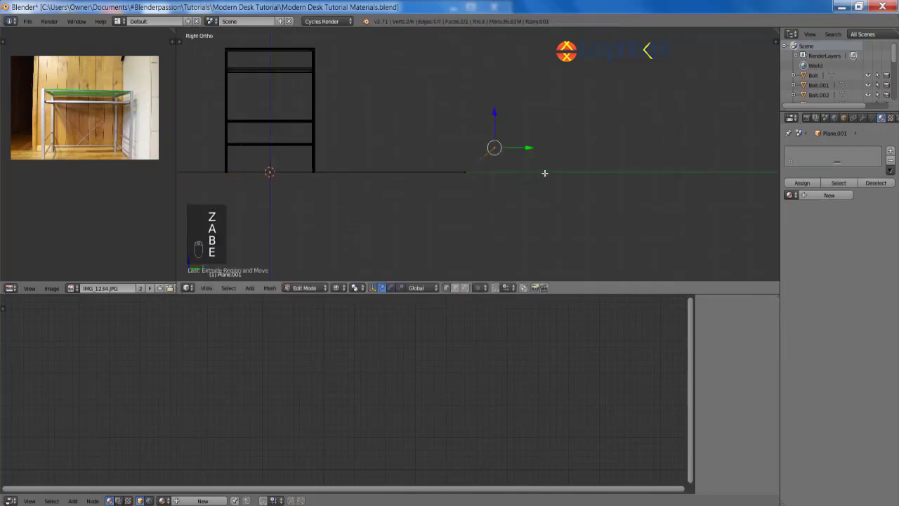
{"action": "key", "text": "e"}
{"action": "key", "text": "e"}
{"action": "left_click", "coordinate": [600, 77]}
{"action": "middle_click_drag", "start_coordinate": [595, 91], "coordinate": [576, 208], "text": "shift"}
{"action": "key", "text": "e"}
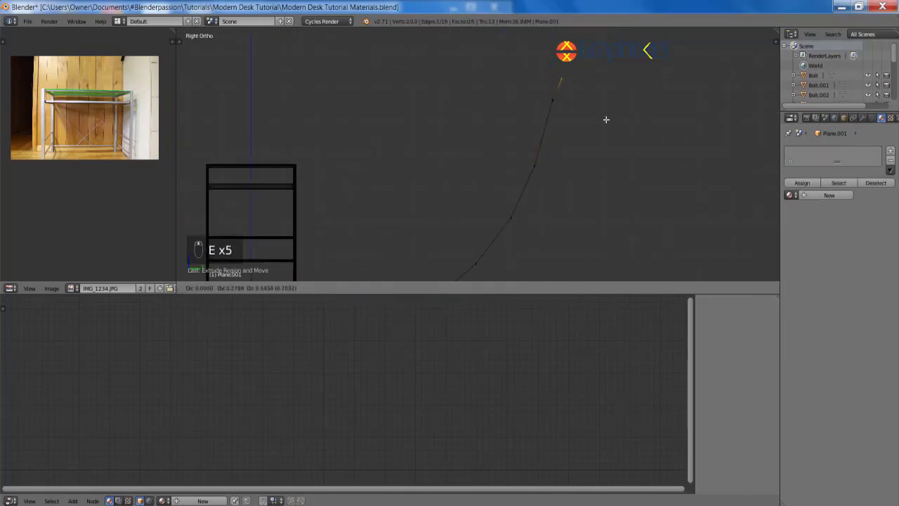
{"action": "left_click", "coordinate": [607, 119]}
{"action": "scroll", "coordinate": [605, 77], "scroll_direction": "down", "scroll_amount": 3}
{"action": "key", "text": "e"}
{"action": "scroll", "coordinate": [571, 75], "scroll_direction": "down", "scroll_amount": 3}
{"action": "key", "text": "Tab"}
Step: Return to solid shading and add level-2 subdivision to smooth the backdrop
{"action": "middle_click_drag", "start_coordinate": [503, 112], "coordinate": [524, 171]}
{"action": "key", "text": "z"}
{"action": "scroll", "coordinate": [547, 186], "scroll_direction": "up", "scroll_amount": 6}
{"action": "key", "text": "ctrl+2"}
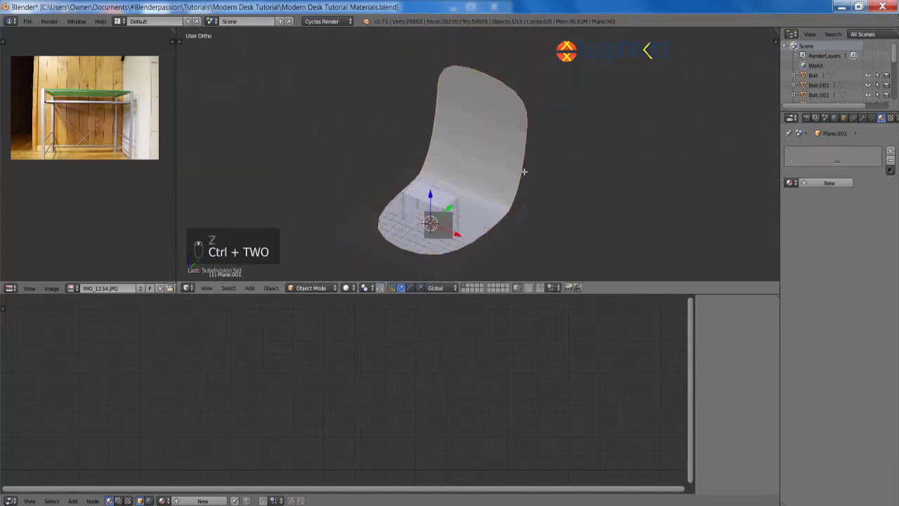
Step: Add three loop cuts across the backdrop to tighten its curve
{"action": "key", "text": "Tab"}
{"action": "key", "text": "ctrl+r"}
{"action": "left_click", "coordinate": [470, 267]}
{"action": "key", "text": "ctrl+r"}
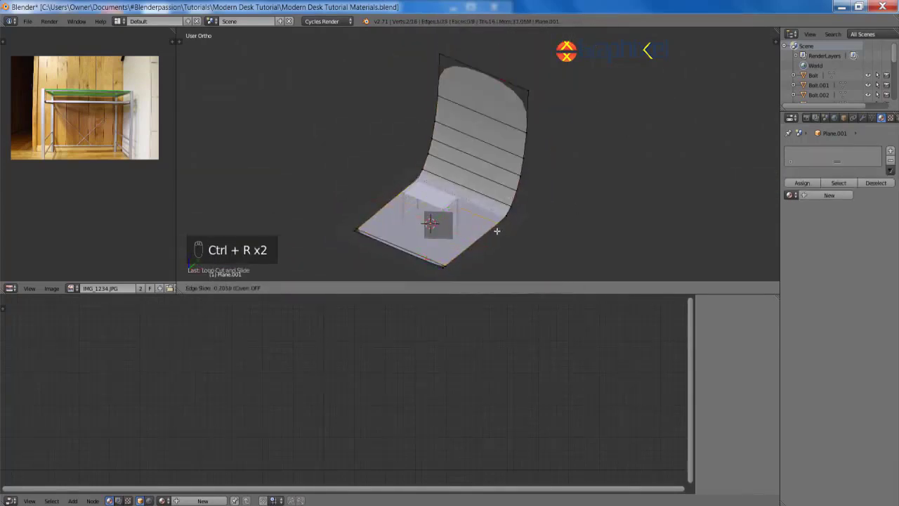
{"action": "left_click", "coordinate": [497, 231]}
{"action": "key", "text": "ctrl+r"}
{"action": "left_click", "coordinate": [538, 104]}
{"action": "left_click", "coordinate": [538, 89]}
{"action": "key", "text": "Tab"}
Step: Apply Shade Smooth to the backdrop
{"action": "key", "text": "space"}
{"action": "type", "text": "shade"}
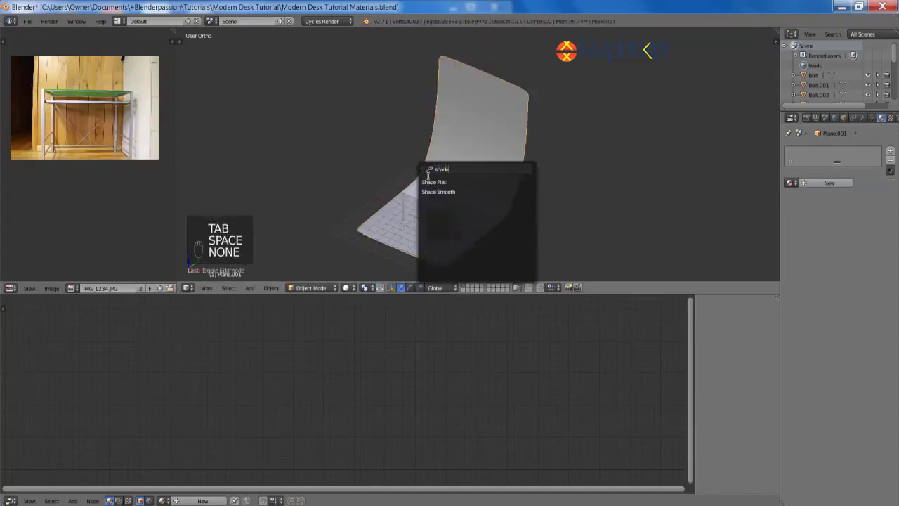
{"action": "left_click", "coordinate": [438, 192]}
Step: Rotate the backdrop around Z and scale it wider along X behind the desk
{"action": "key", "text": "r"}
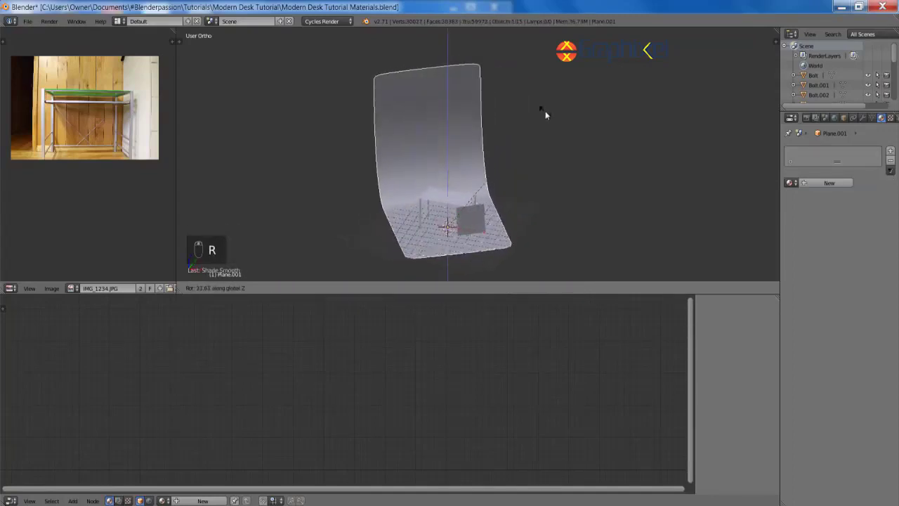
{"action": "left_click", "coordinate": [577, 184]}
{"action": "key", "text": "s"}
{"action": "key", "text": "x"}
{"action": "left_click", "coordinate": [654, 150]}
{"action": "key", "text": "r"}
{"action": "key", "text": "z"}
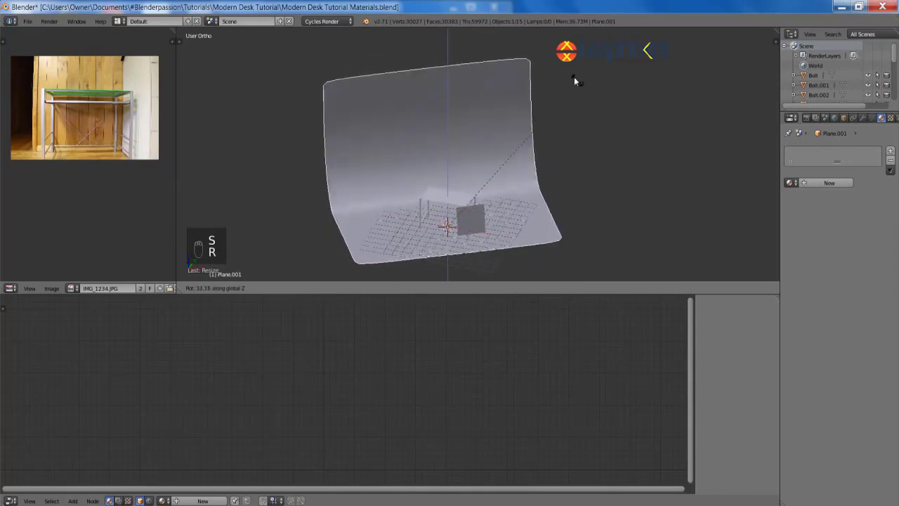
{"action": "left_click", "coordinate": [541, 116]}
{"action": "scroll", "coordinate": [540, 119], "scroll_direction": "up", "scroll_amount": 4}
{"action": "key", "text": "shift+a"}
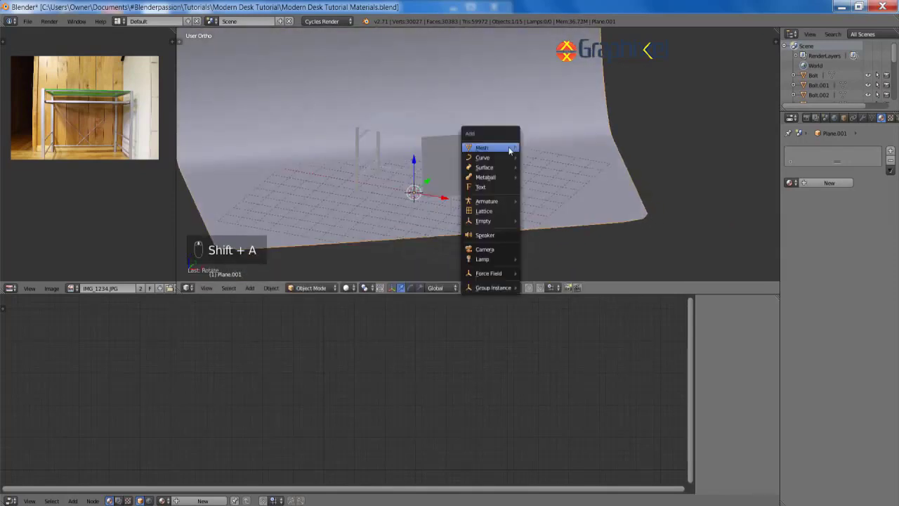
Step: Add a camera to the scene
{"action": "left_click", "coordinate": [499, 251]}
{"action": "middle_click_drag", "start_coordinate": [416, 151], "coordinate": [499, 156]}
{"action": "scroll", "coordinate": [499, 155], "scroll_direction": "up", "scroll_amount": 5}
{"action": "middle_click_drag", "start_coordinate": [520, 196], "coordinate": [492, 181]}
{"action": "scroll", "coordinate": [491, 180], "scroll_direction": "down", "scroll_amount": 1}
Step: Set the light plane's display type to Wire
{"action": "right_click", "coordinate": [487, 173]}
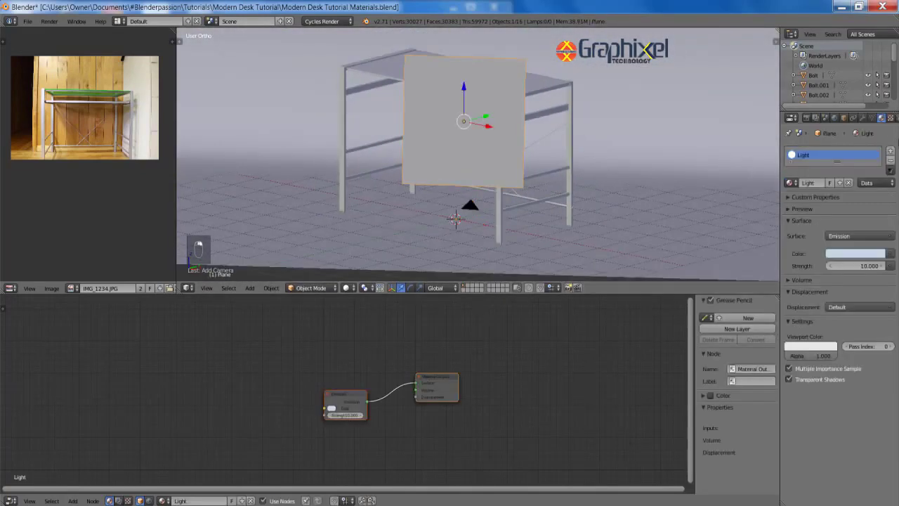
{"action": "left_click", "coordinate": [844, 117]}
{"action": "left_click", "coordinate": [817, 420]}
{"action": "left_click", "coordinate": [808, 387]}
{"action": "key", "text": "a"}
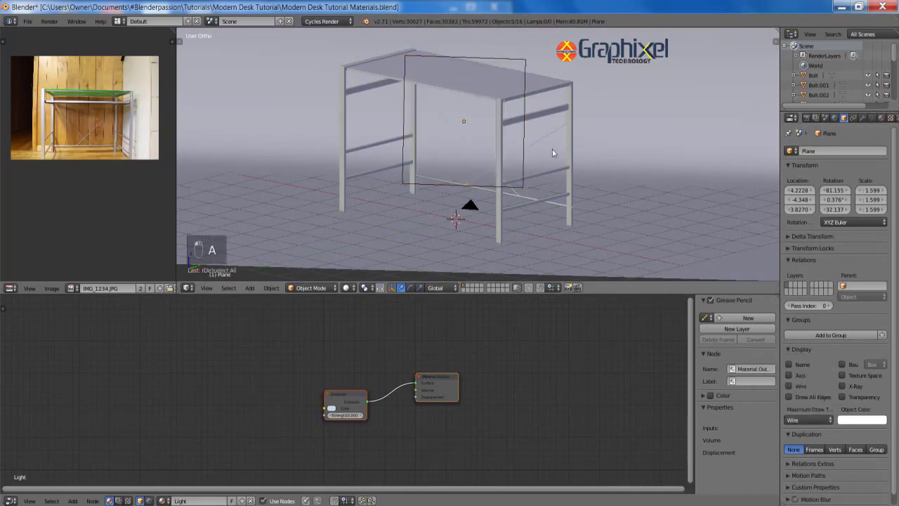
Step: Snap the camera to the view, then move and tilt it to frame the desk
{"action": "mouse_move", "coordinate": [553, 149]}
{"action": "middle_mouse_down"}
{"action": "mouse_move", "coordinate": [544, 161]}
{"action": "mouse_move", "coordinate": [553, 161]}
{"action": "middle_mouse_up"}
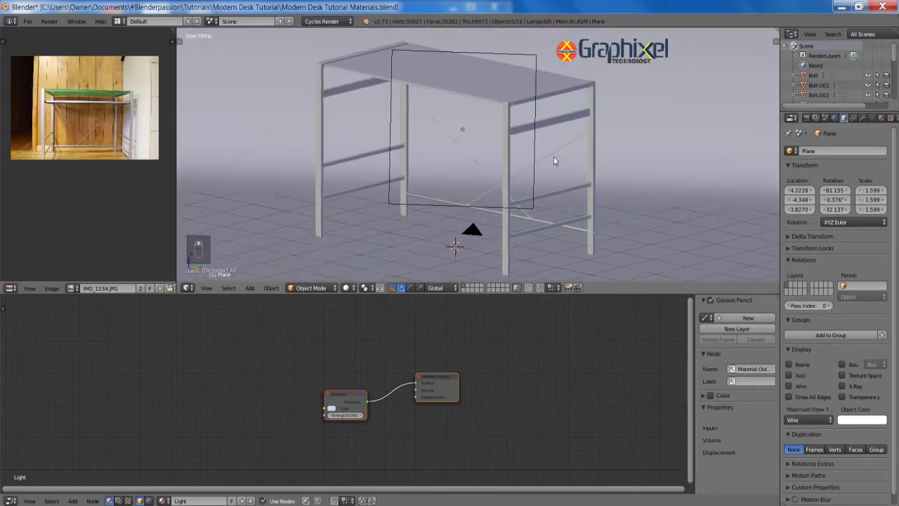
{"action": "key", "text": "ctrl+alt+KP_0"}
{"action": "key", "text": "g"}
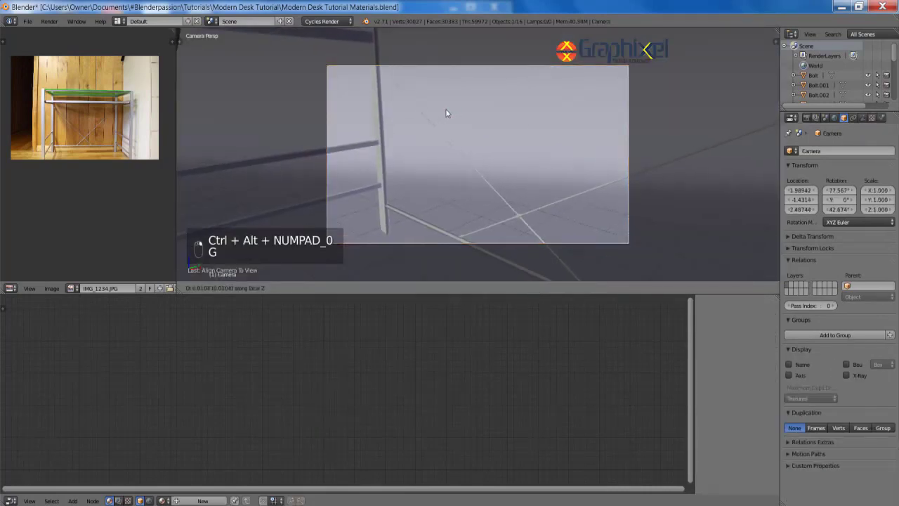
{"action": "key", "text": "z"}
{"action": "key", "text": "z"}
{"action": "key", "text": "g"}
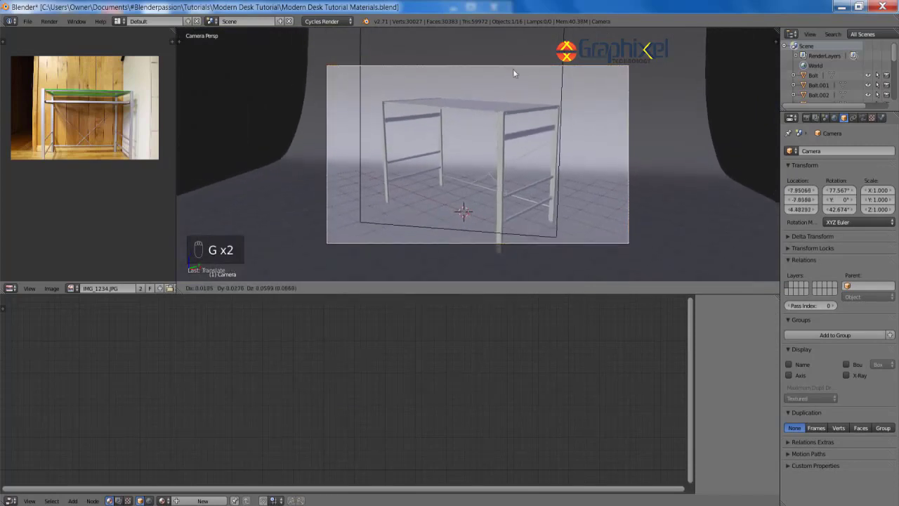
{"action": "key", "text": "r"}
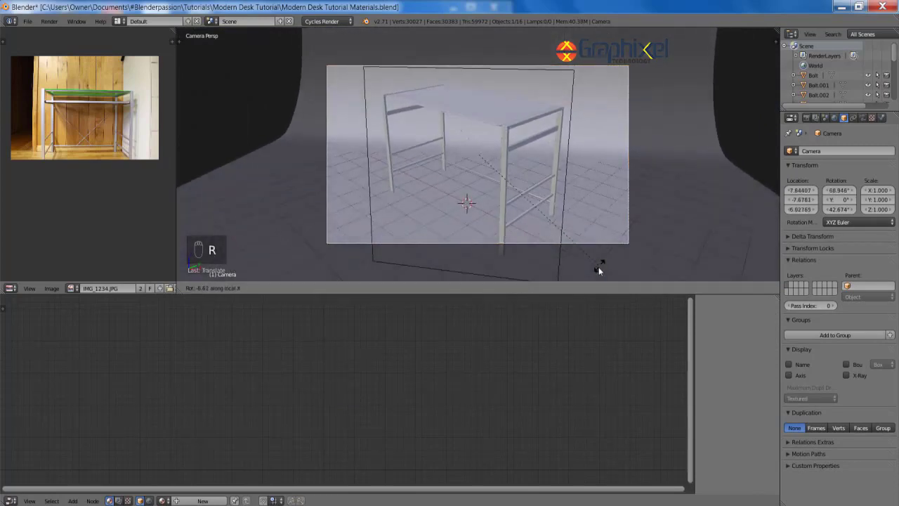
{"action": "left_click", "coordinate": [607, 264]}
{"action": "key", "text": "a"}
Step: Give the curved backdrop a new Diffuse BSDF material and look through the camera
{"action": "scroll", "coordinate": [474, 94], "scroll_direction": "down", "scroll_amount": 2}
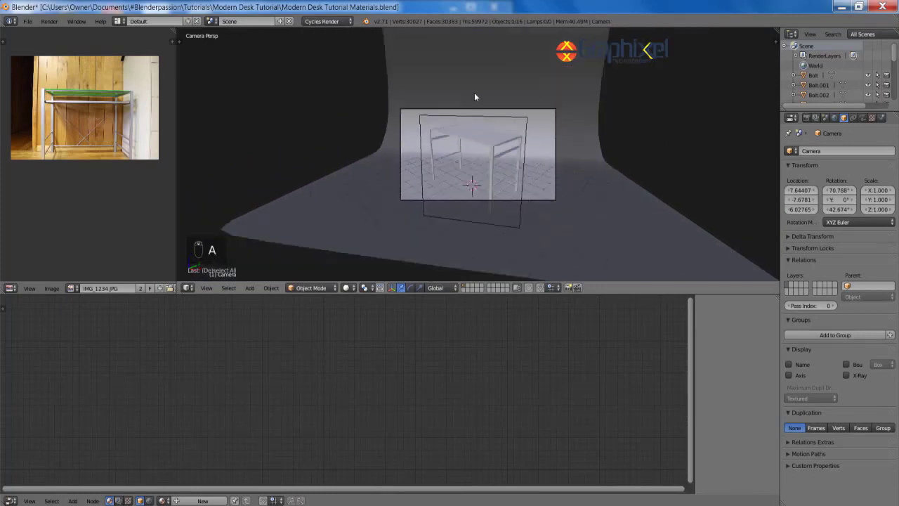
{"action": "middle_click_drag", "start_coordinate": [474, 94], "coordinate": [599, 135]}
{"action": "right_click", "coordinate": [599, 138]}
{"action": "scroll", "coordinate": [829, 494], "scroll_direction": "down", "scroll_amount": 1}
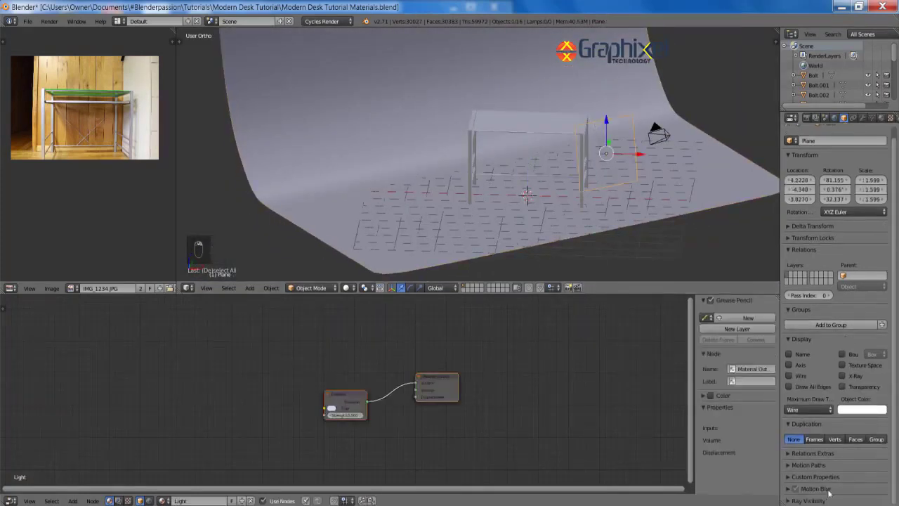
{"action": "scroll", "coordinate": [822, 501], "scroll_direction": "down", "scroll_amount": 2}
{"action": "scroll", "coordinate": [642, 114], "scroll_direction": "down", "scroll_amount": 2}
{"action": "middle_click_drag", "start_coordinate": [642, 114], "coordinate": [598, 157]}
{"action": "right_click", "coordinate": [598, 157]}
{"action": "left_click", "coordinate": [881, 119]}
{"action": "left_click", "coordinate": [829, 184]}
{"action": "key", "text": "KP_0"}
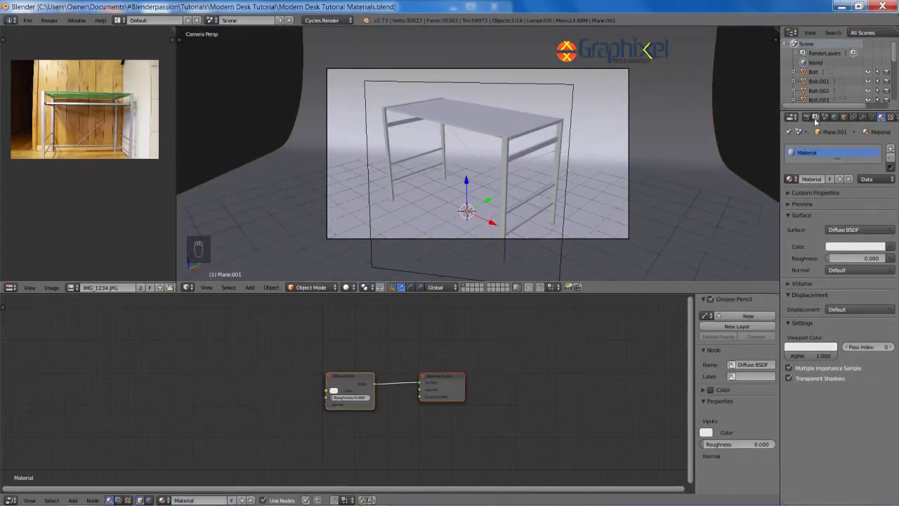
Step: Set the World colour to an Environment Texture using Park HDRI.hdr with Mirror Ball projection
{"action": "left_click", "coordinate": [835, 118]}
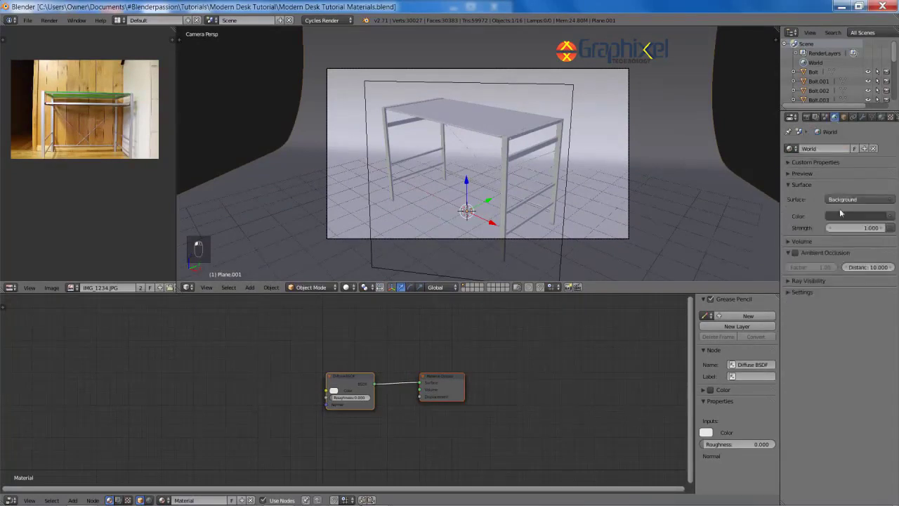
{"action": "left_click", "coordinate": [891, 216]}
{"action": "left_click", "coordinate": [717, 113]}
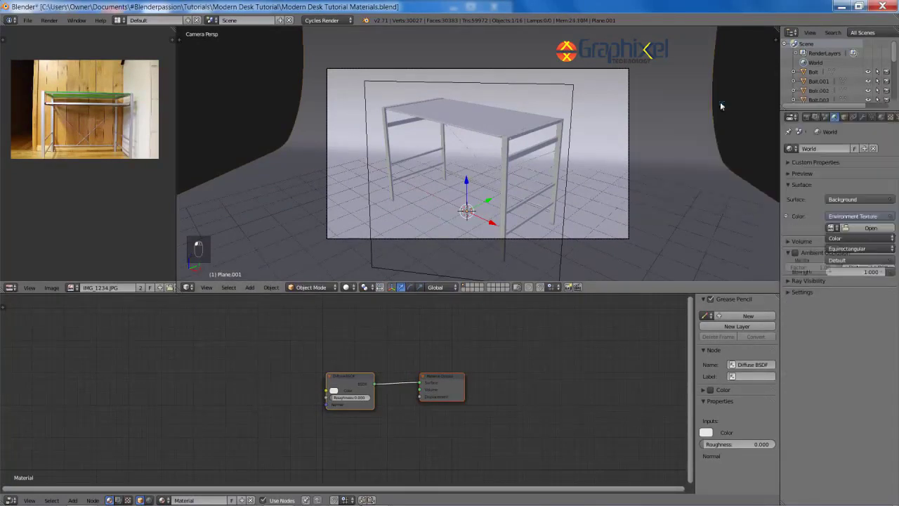
{"action": "left_click", "coordinate": [832, 228]}
{"action": "left_click", "coordinate": [851, 228]}
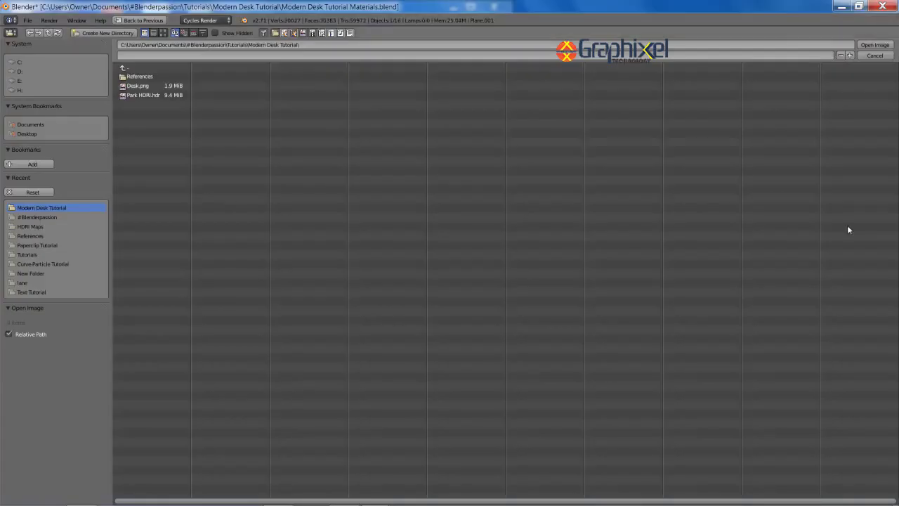
{"action": "double_click", "coordinate": [140, 95]}
{"action": "left_click", "coordinate": [836, 250]}
{"action": "left_click", "coordinate": [838, 239]}
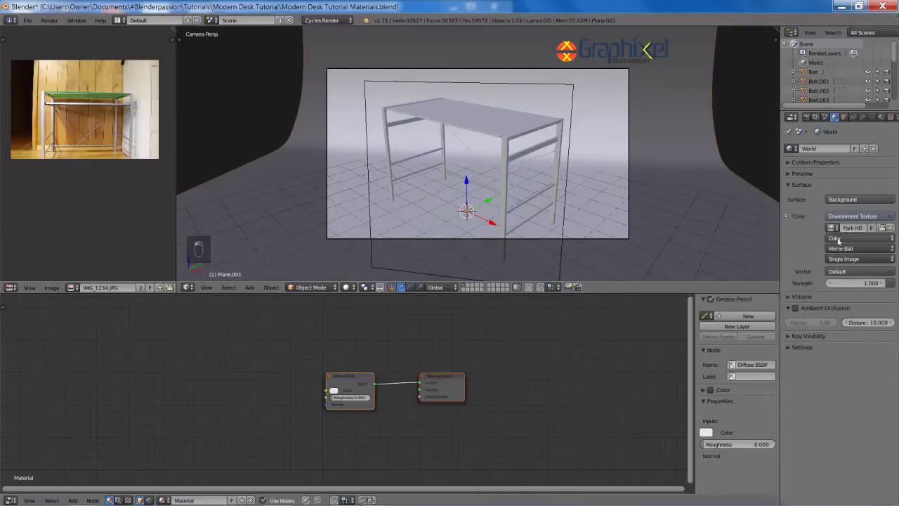
Step: Preview the HDR-lit scene in rendered shading, then return to solid camera view
{"action": "middle_click_drag", "start_coordinate": [620, 149], "coordinate": [609, 150], "text": "shift"}
{"action": "mouse_move", "coordinate": [630, 190]}
{"action": "middle_mouse_down"}
{"action": "mouse_move", "coordinate": [584, 131]}
{"action": "mouse_move", "coordinate": [618, 133]}
{"action": "middle_mouse_up"}
{"action": "scroll", "coordinate": [632, 136], "scroll_direction": "up", "scroll_amount": 2}
{"action": "key", "text": "shift+z"}
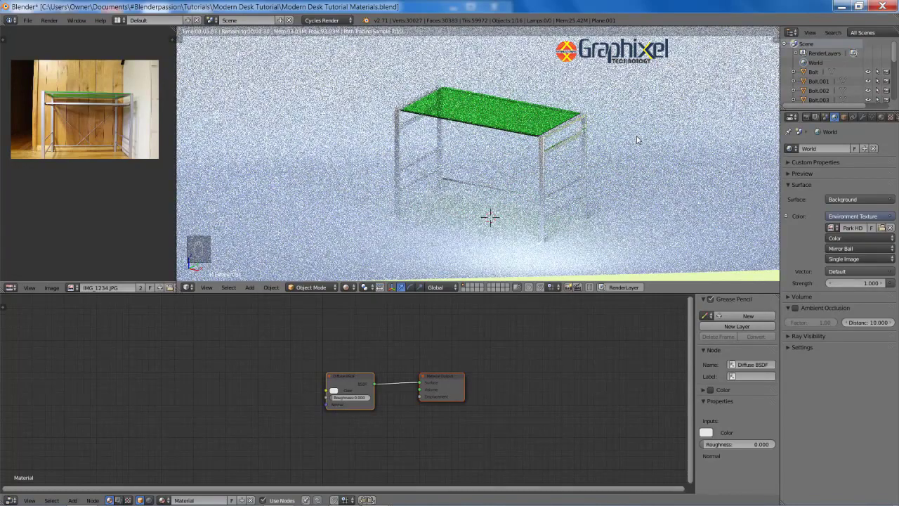
{"action": "key", "text": "z"}
{"action": "key", "text": "z"}
{"action": "key", "text": "z"}
{"action": "key", "text": "KP_0"}
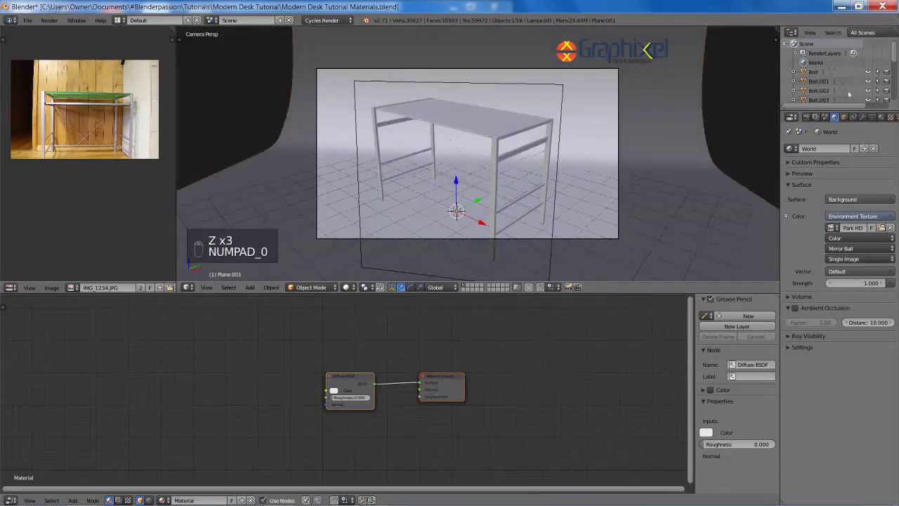
{"action": "left_click", "coordinate": [806, 117]}
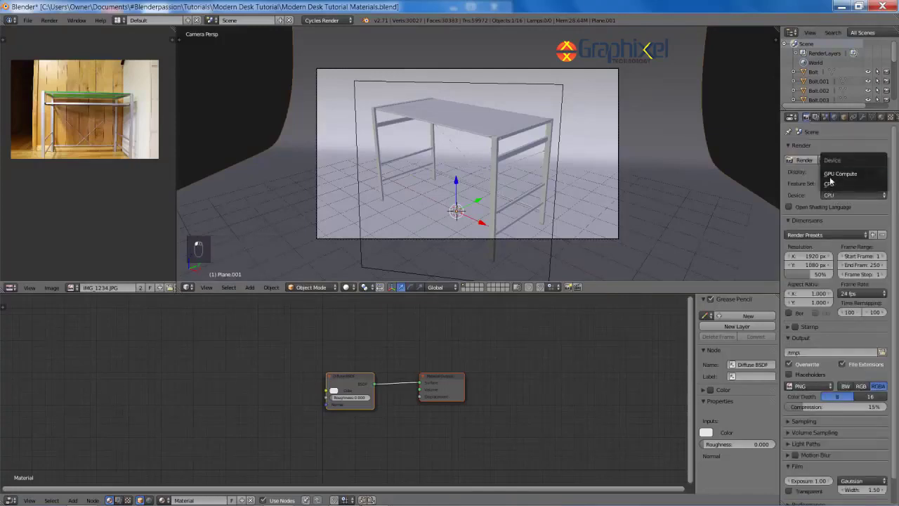
Step: Switch rendering to GPU Compute and set Clamp Direct and Indirect to 2.00
{"action": "left_click", "coordinate": [830, 176]}
{"action": "scroll", "coordinate": [818, 292], "scroll_direction": "down", "scroll_amount": 1}
{"action": "left_click", "coordinate": [842, 394]}
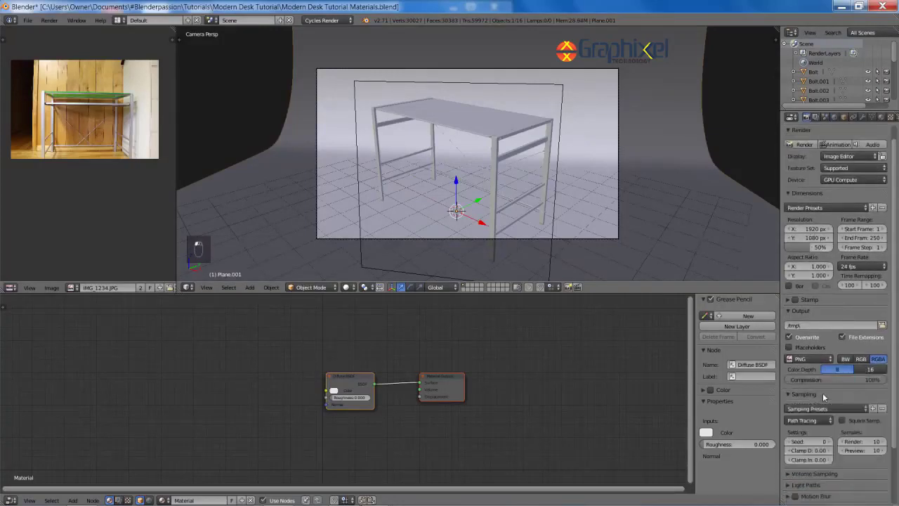
{"action": "scroll", "coordinate": [859, 406], "scroll_direction": "down", "scroll_amount": 2}
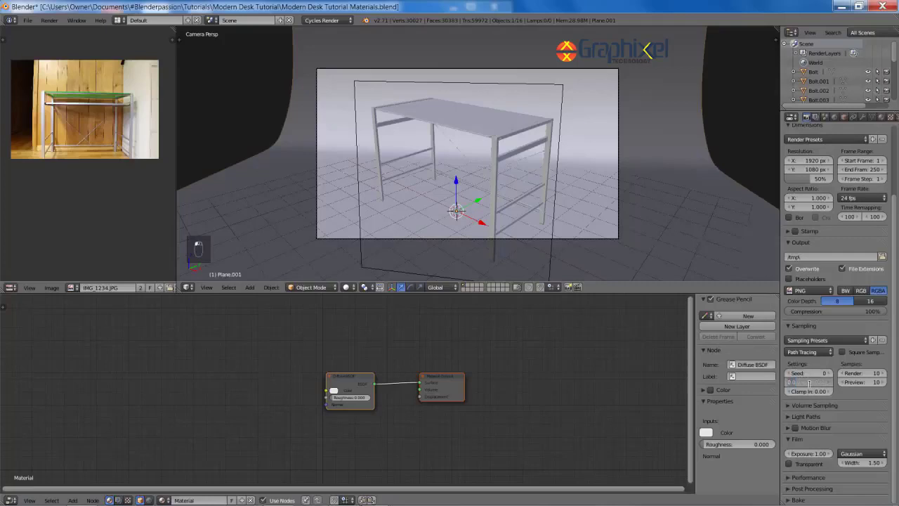
{"action": "type", "text": "2"}
{"action": "key", "text": "Tab"}
{"action": "type", "text": "2"}
{"action": "key", "text": "Return"}
Step: Set the render tile size to 256 × 256
{"action": "left_click", "coordinate": [809, 418]}
{"action": "scroll", "coordinate": [807, 410], "scroll_direction": "down", "scroll_amount": 3}
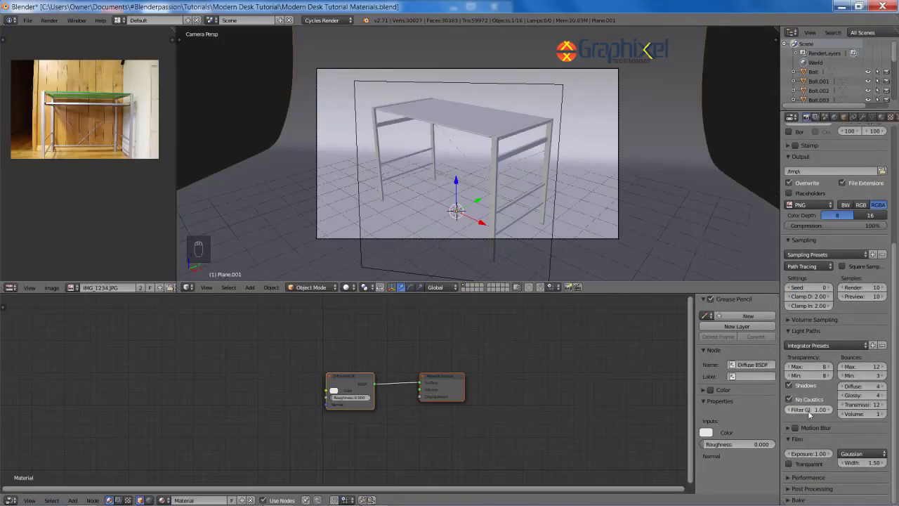
{"action": "scroll", "coordinate": [827, 490], "scroll_direction": "up", "scroll_amount": 5}
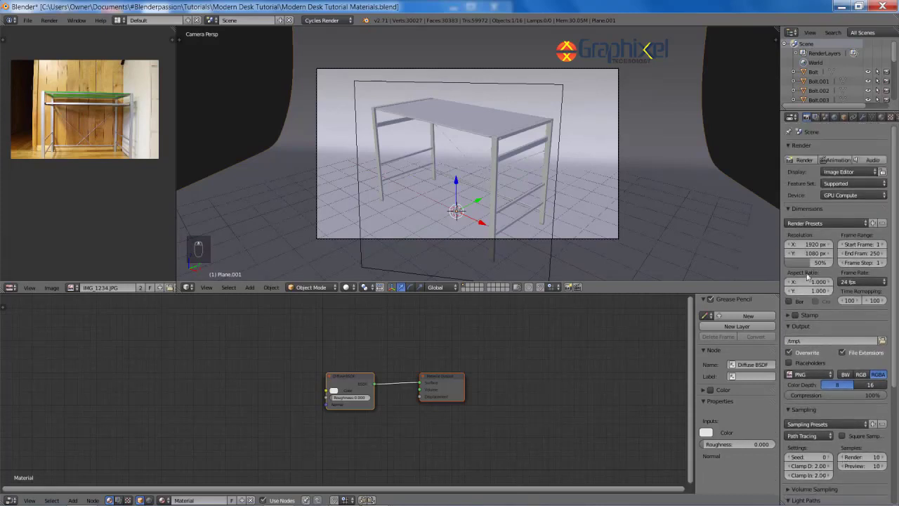
{"action": "scroll", "coordinate": [812, 422], "scroll_direction": "down", "scroll_amount": 9}
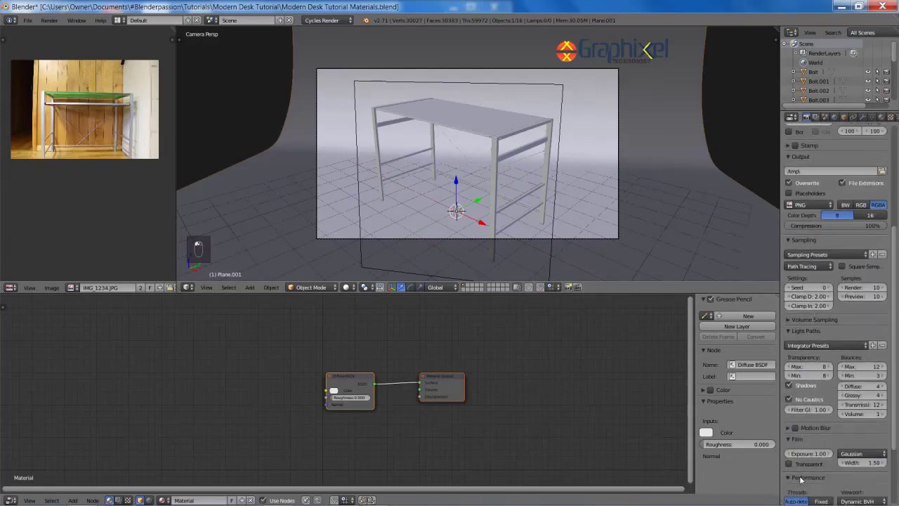
{"action": "type", "text": "256"}
{"action": "key", "text": "Tab"}
{"action": "type", "text": "256"}
{"action": "key", "text": "Return"}
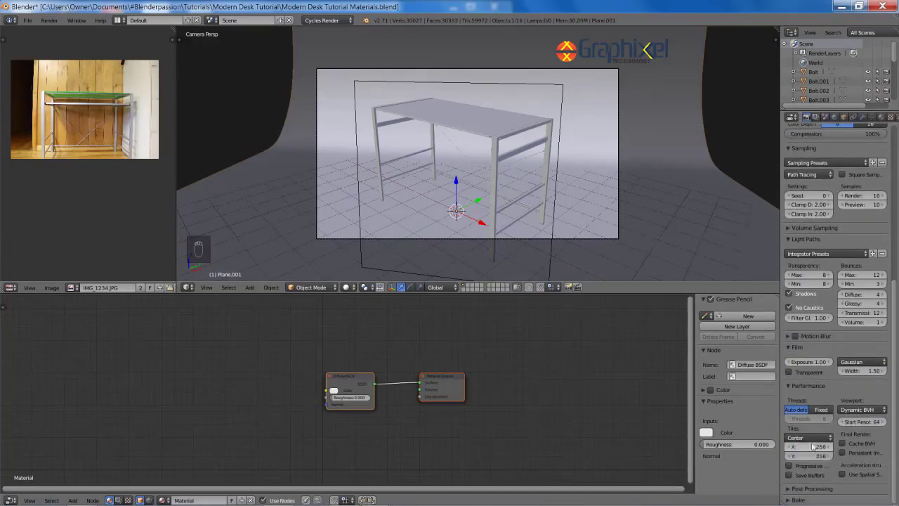
Step: Render the final image of the desk with F12
{"action": "key", "text": "F12"}
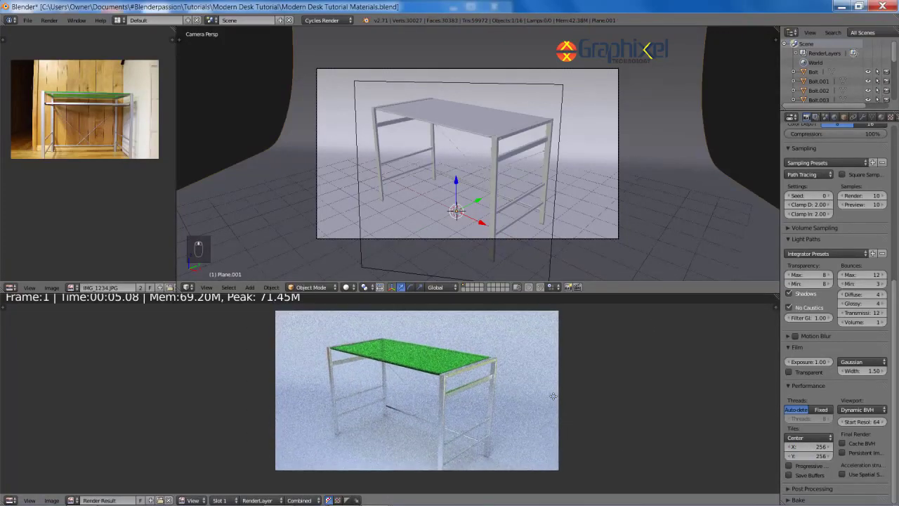
{"action": "scroll", "coordinate": [208, 301], "scroll_direction": "down", "scroll_amount": 2}
{"action": "scroll", "coordinate": [209, 305], "scroll_direction": "up", "scroll_amount": 2}
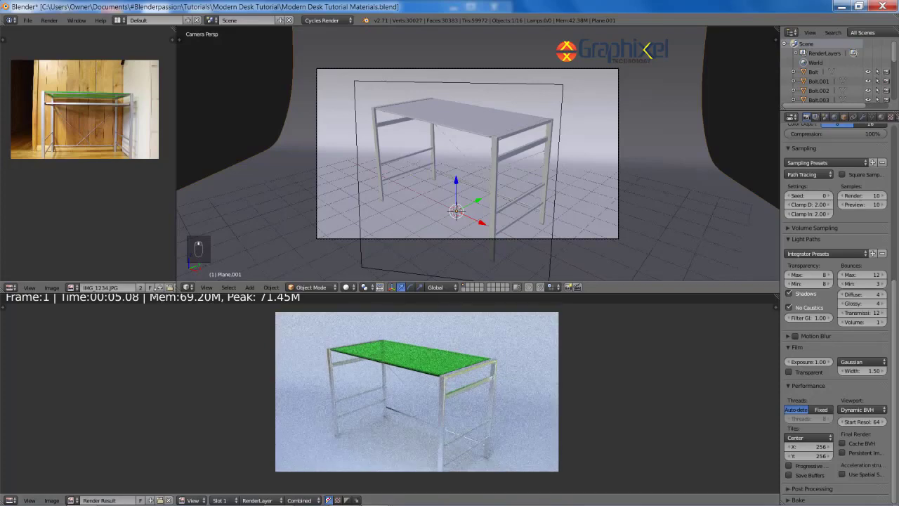
{"action": "left_click_drag", "start_coordinate": [204, 293], "coordinate": [184, 290]}
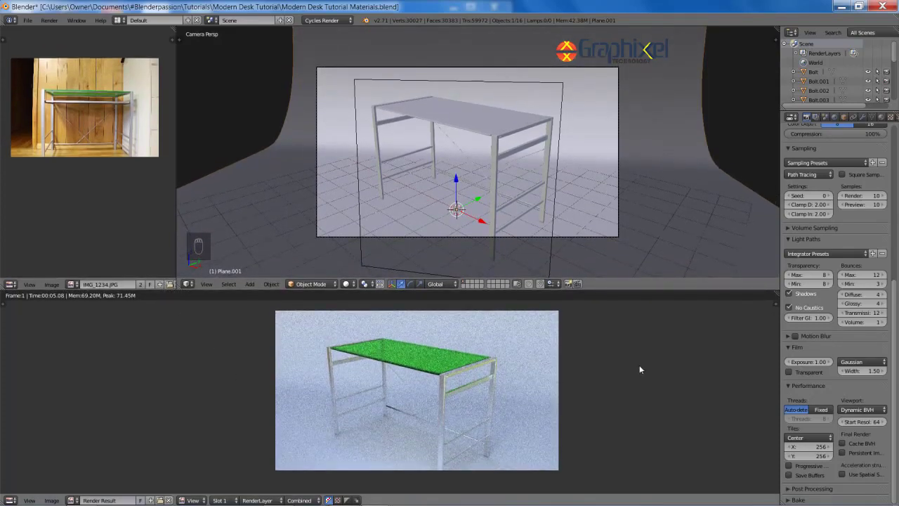